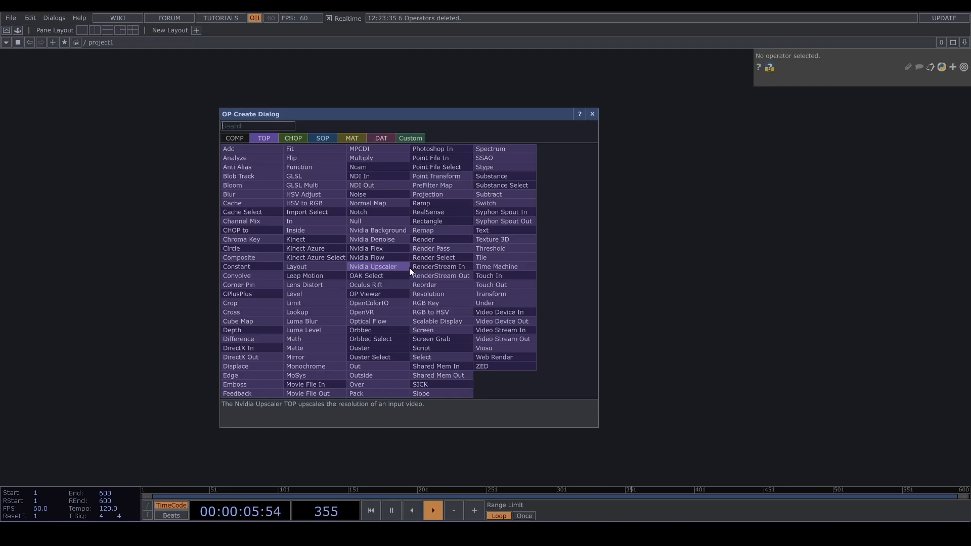
# - Add a Ramp TOP to the network and set its type to Circular
pyautogui.write('ramp')
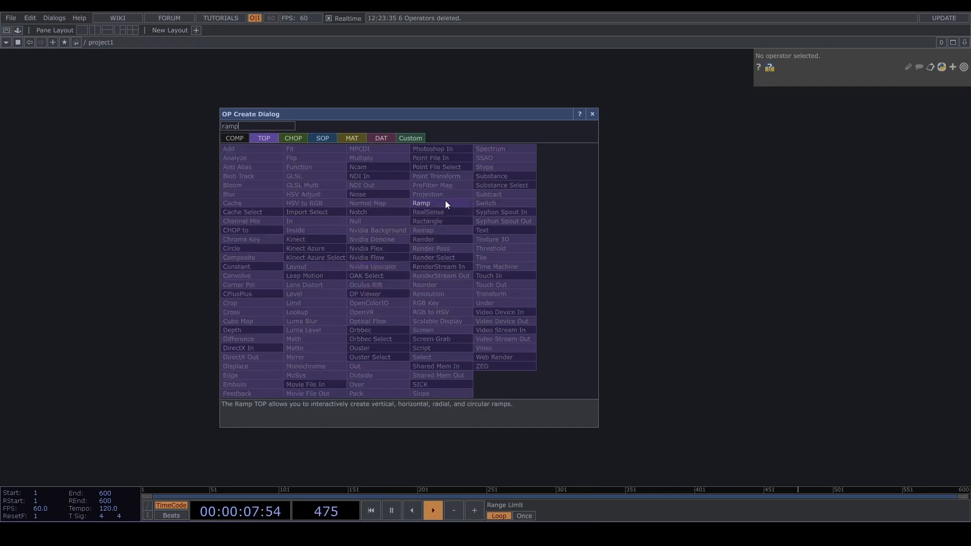
pyautogui.click(445, 203)
pyautogui.click(329, 279)
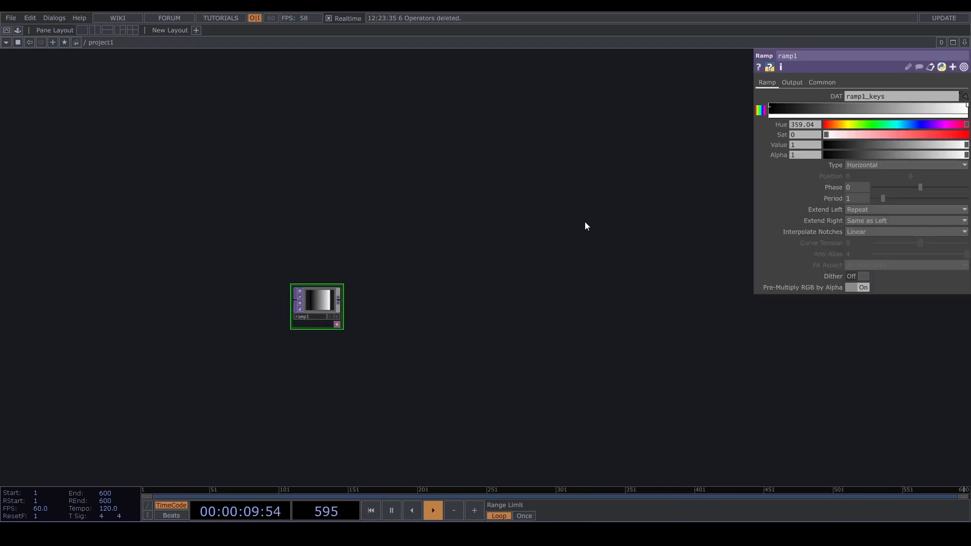
pyautogui.click(880, 167)
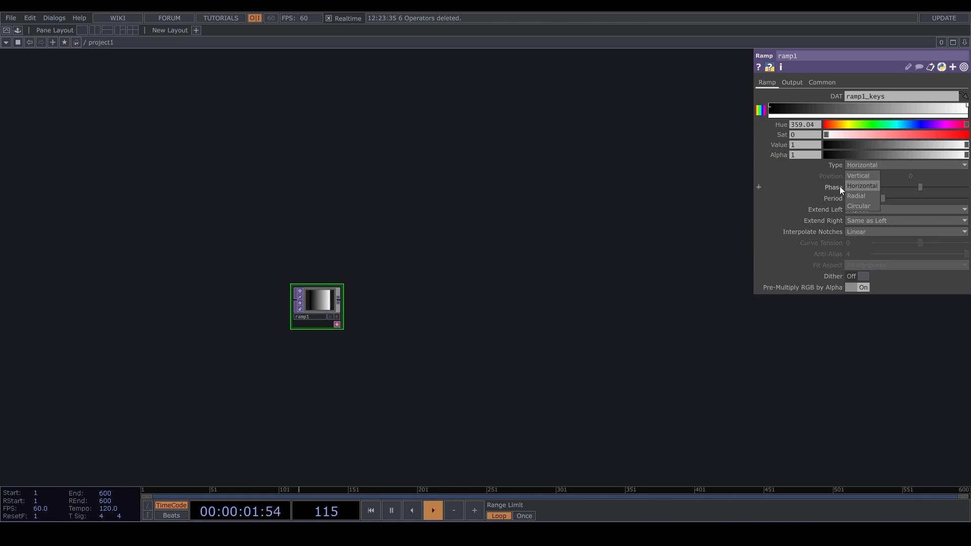
pyautogui.click(872, 204)
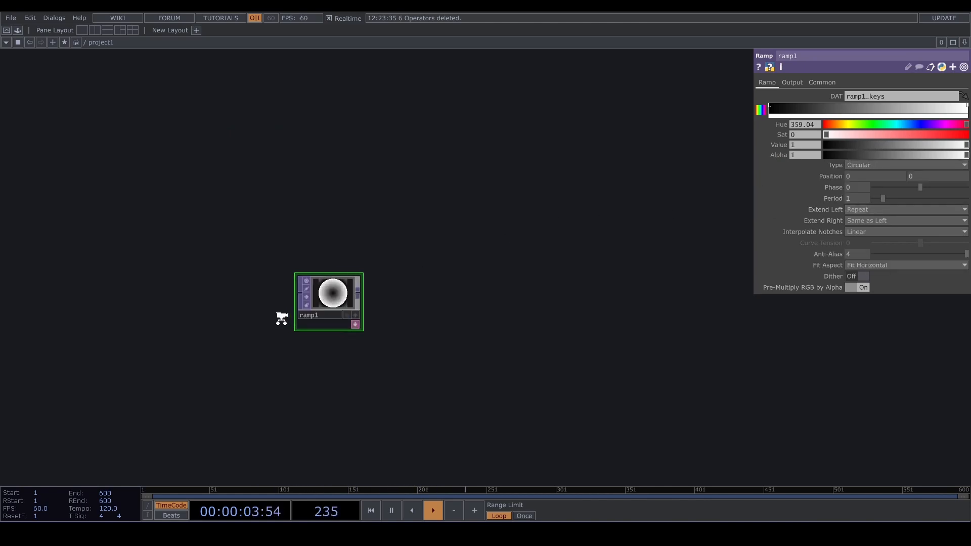
# - Reverse the ramp's gradient so it runs from white at the centre to black at the edge
pyautogui.scroll(5, 282, 319)
pyautogui.scroll(2, 428, 256)
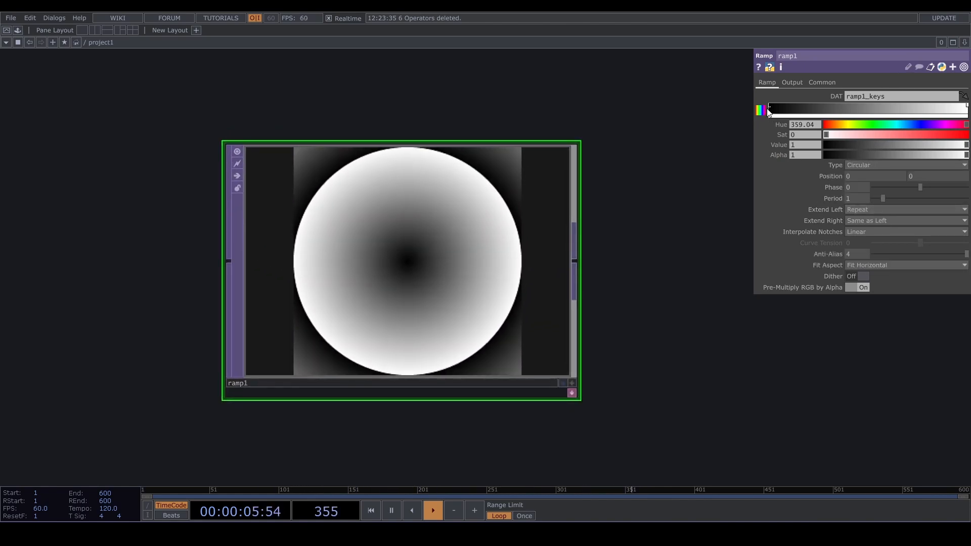
pyautogui.moveTo(778, 109)
pyautogui.mouseDown()
pyautogui.moveTo(955, 111)
pyautogui.moveTo(767, 109)
pyautogui.mouseUp()
pyautogui.moveTo(937, 109); pyautogui.dragTo(968, 105)
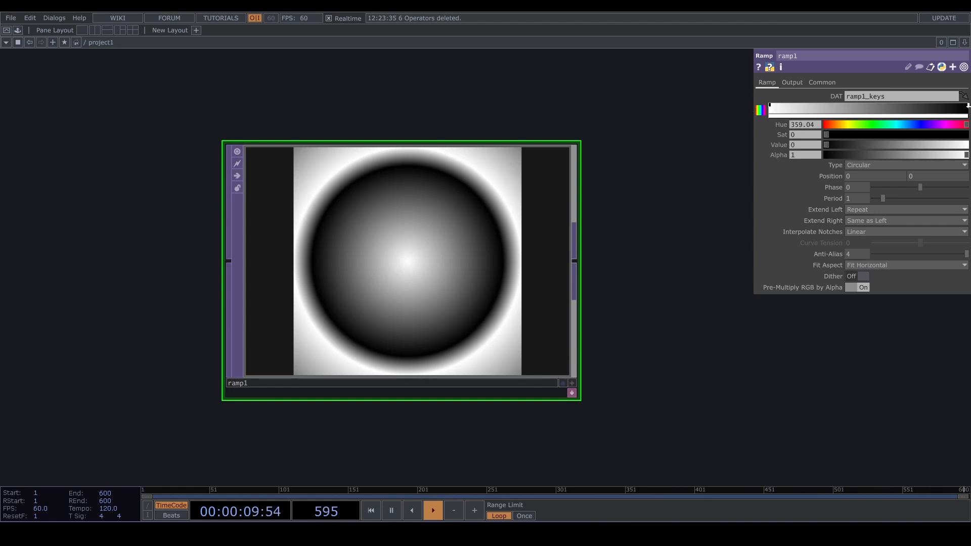
# - Set the ramp's notch interpolation to Ease-in, Ease-out and its Extend Left to Zero
pyautogui.click(888, 233)
pyautogui.click(882, 263)
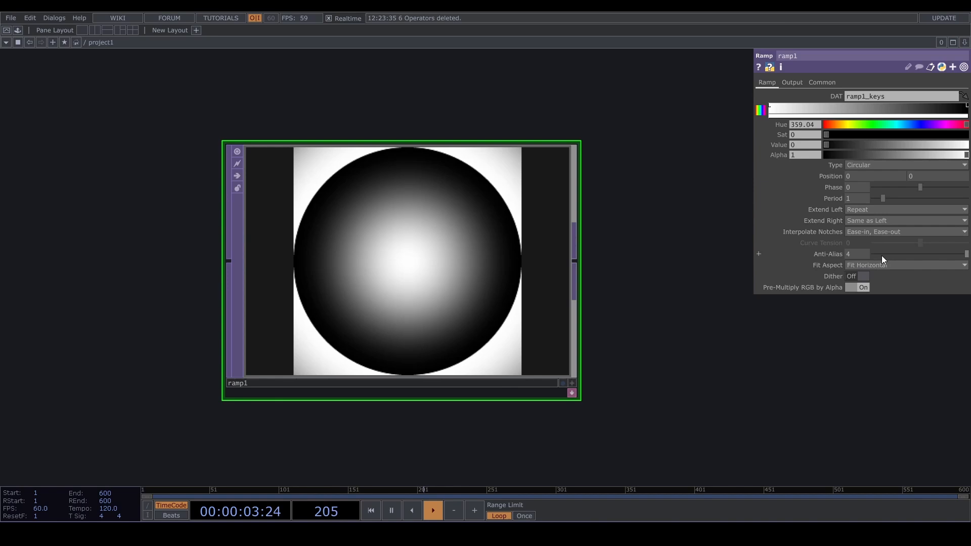
pyautogui.click(878, 208)
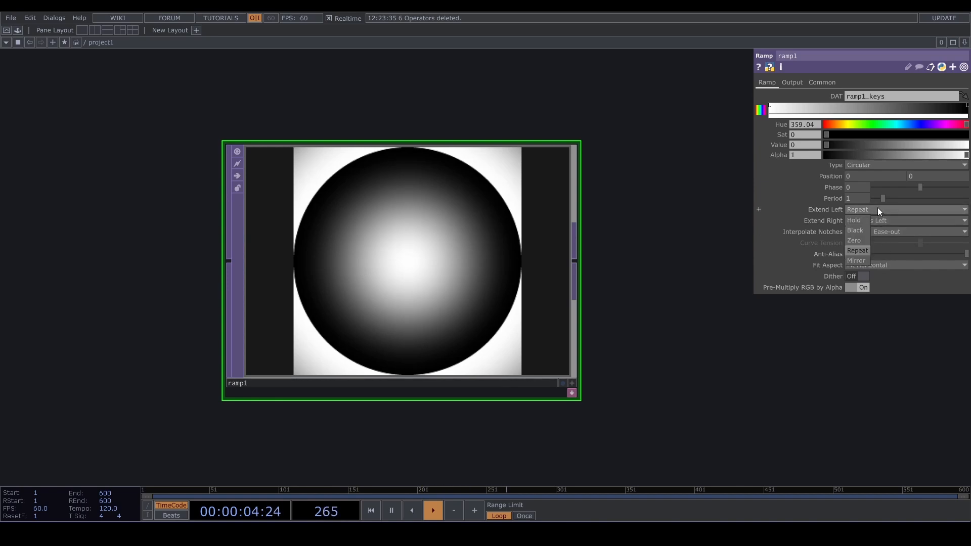
pyautogui.click(860, 239)
# - Make both ramp keys white, with alpha 0 on the outer key, and set the period to 0.7
pyautogui.moveTo(942, 152); pyautogui.dragTo(969, 155)
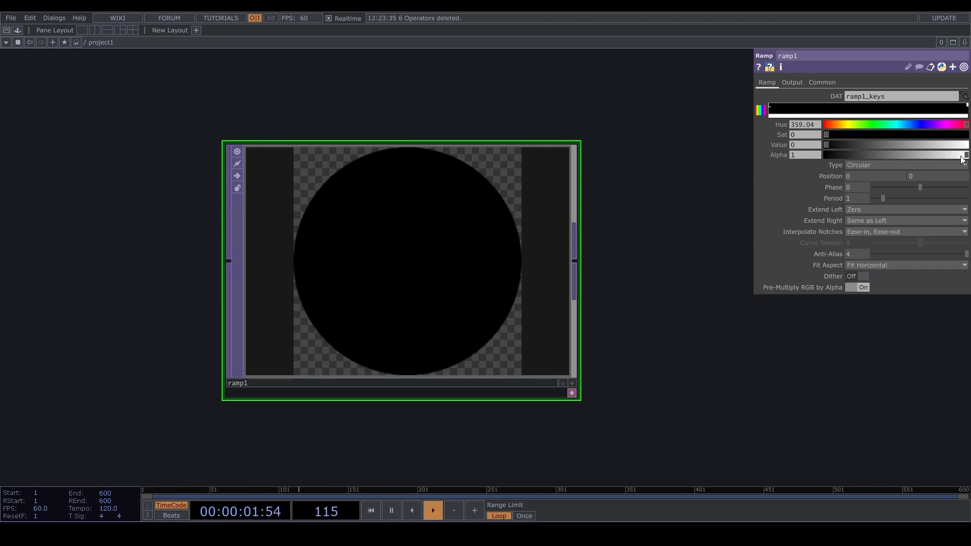
pyautogui.moveTo(965, 155)
pyautogui.mouseDown()
pyautogui.moveTo(825, 157)
pyautogui.moveTo(967, 146)
pyautogui.mouseUp()
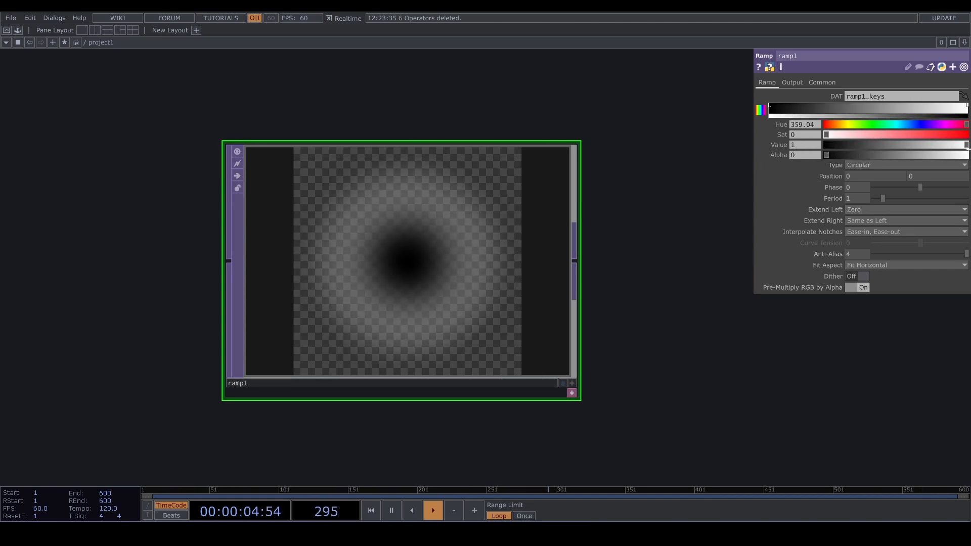
pyautogui.click(770, 110)
pyautogui.moveTo(836, 144); pyautogui.dragTo(967, 145)
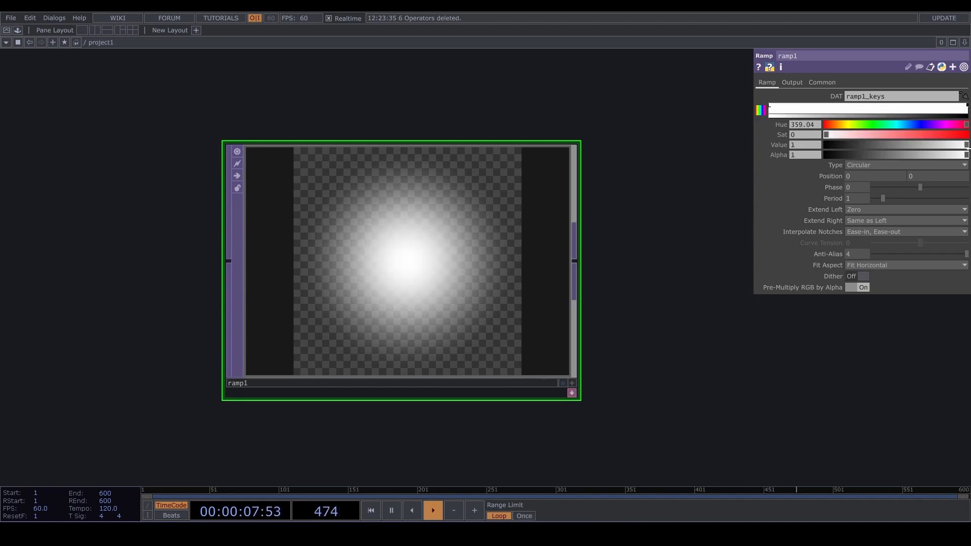
pyautogui.moveTo(856, 199)
pyautogui.mouseDown(button='middle')
pyautogui.moveTo(759, 198)
pyautogui.moveTo(845, 196)
pyautogui.mouseUp(button='middle')
# - Add a Constant CHOP above the ramp operator
pyautogui.scroll(-5, 624, 199)
pyautogui.moveTo(632, 245); pyautogui.dragTo(612, 392)
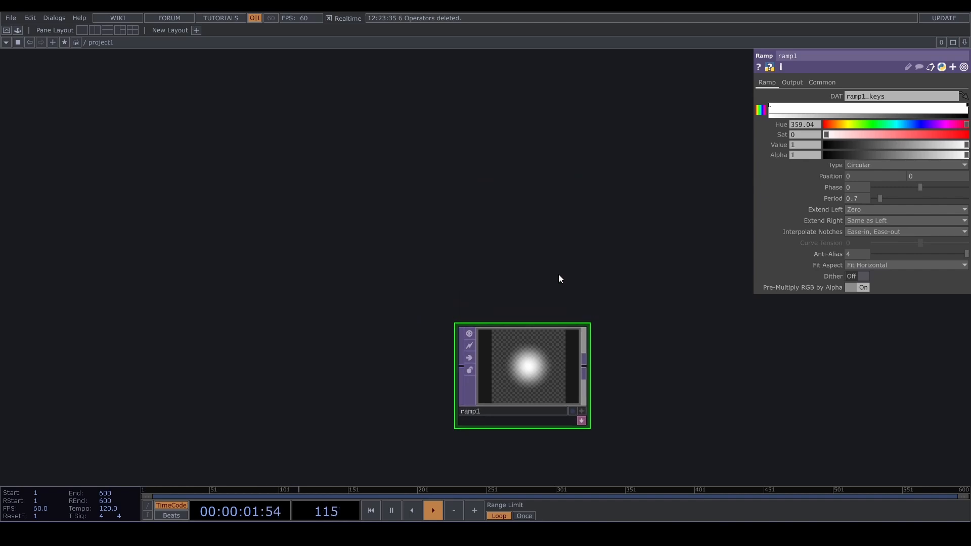
pyautogui.scroll(-3, 559, 274)
pyautogui.moveTo(527, 234); pyautogui.dragTo(438, 192)
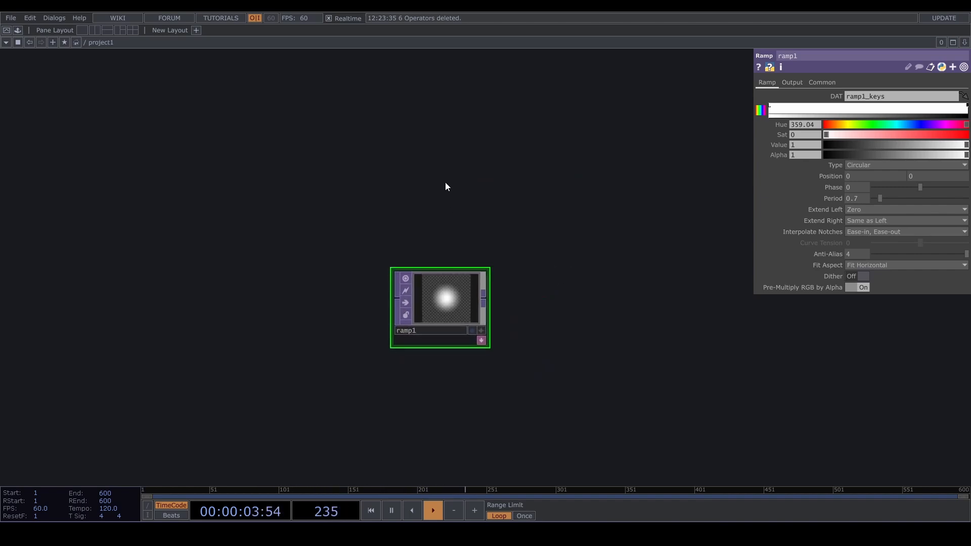
pyautogui.press('Tab')
pyautogui.click(330, 53)
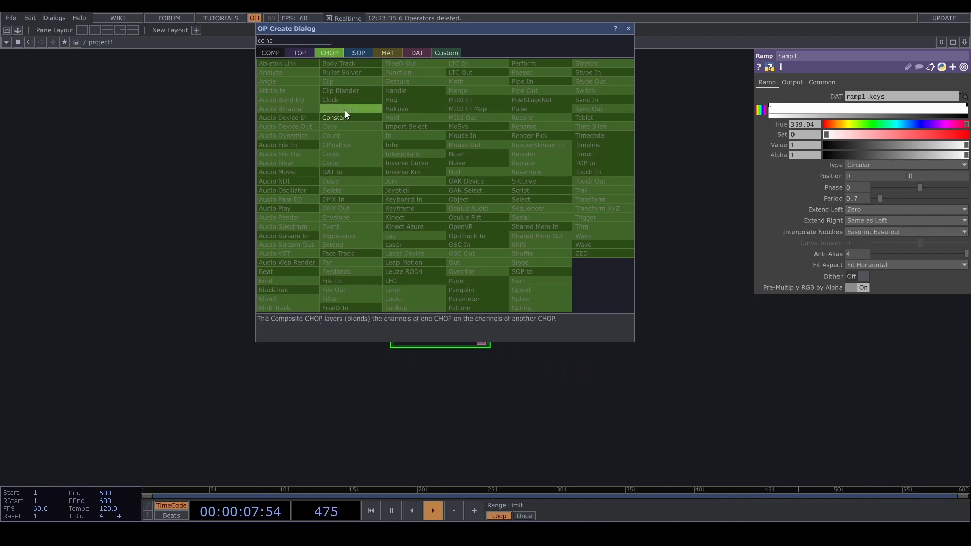
pyautogui.click(355, 119)
pyautogui.click(470, 175)
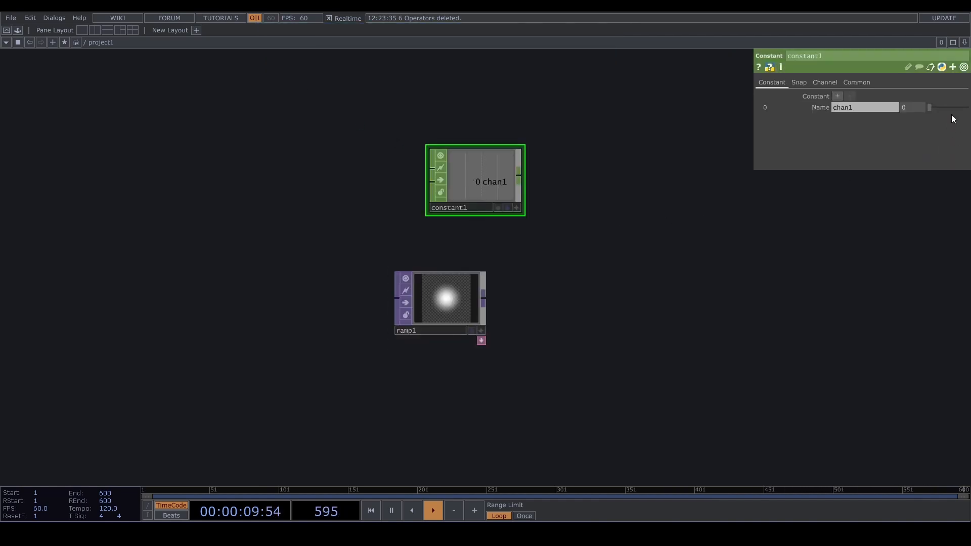
# - Name the constant's channel simRes and set its value to 480
pyautogui.write('sim')
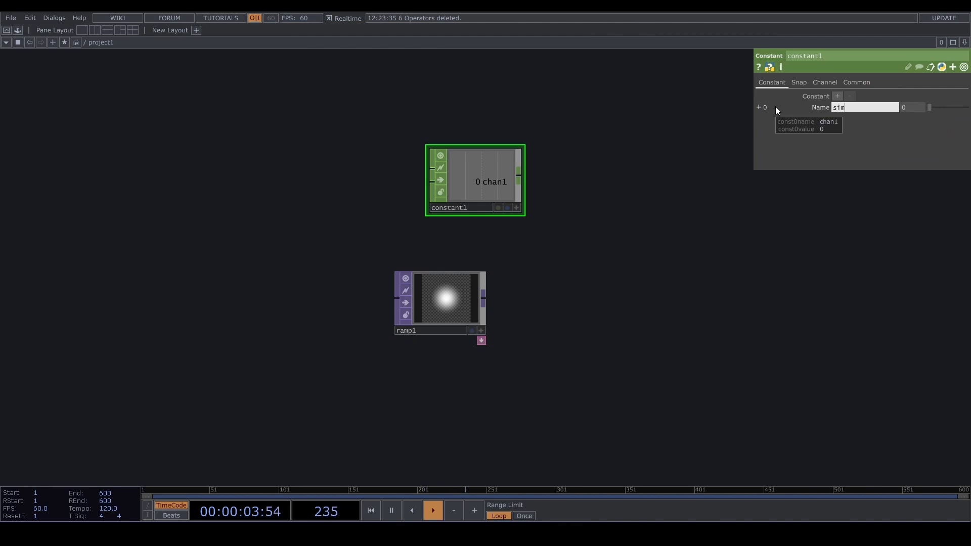
pyautogui.write('Res')
pyautogui.press('Return')
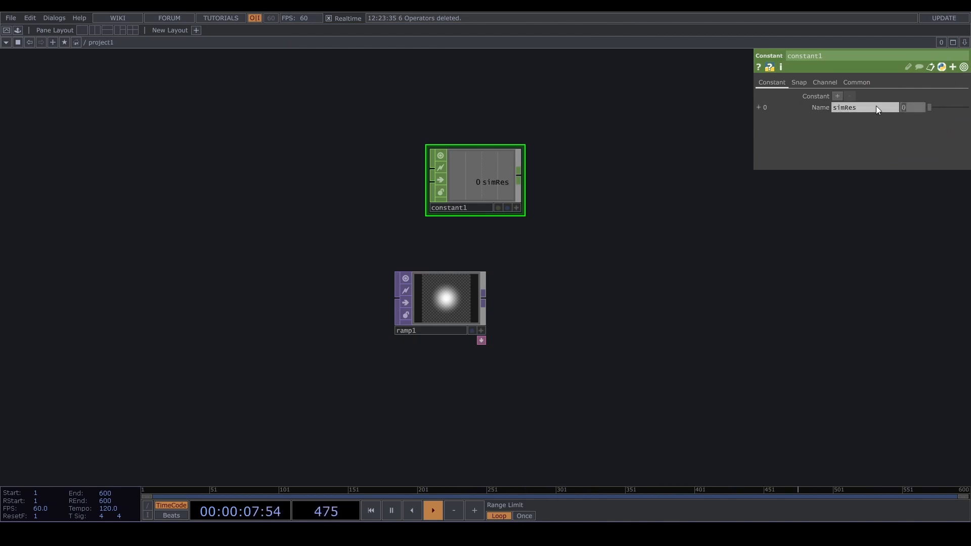
pyautogui.write('480')
pyautogui.press('Return')
# - Export the simRes channel to the ramp's resolution and set the ramp's pixel format to 32-bit float (Mono+Alpha)
pyautogui.click(429, 296)
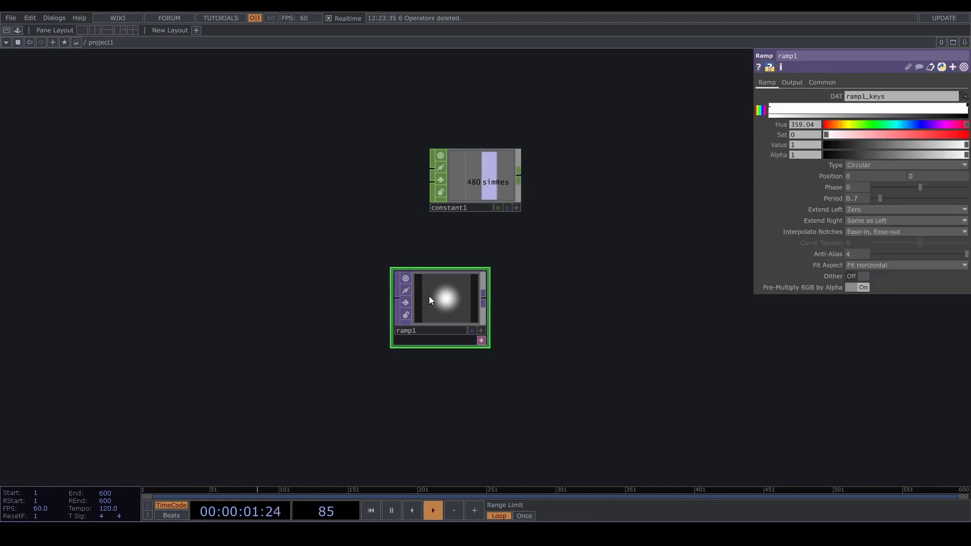
pyautogui.click(516, 207)
pyautogui.moveTo(496, 191); pyautogui.dragTo(830, 107)
pyautogui.click(831, 107)
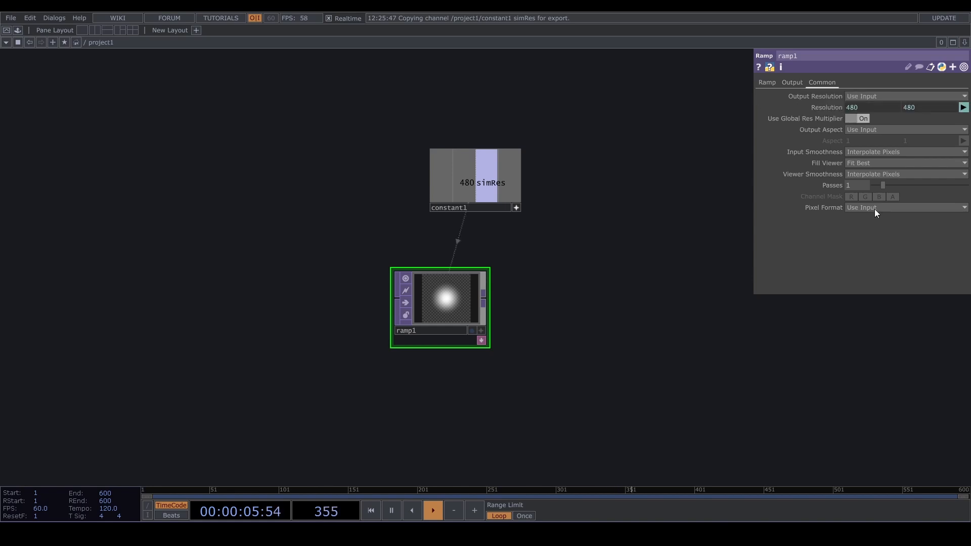
pyautogui.click(905, 209)
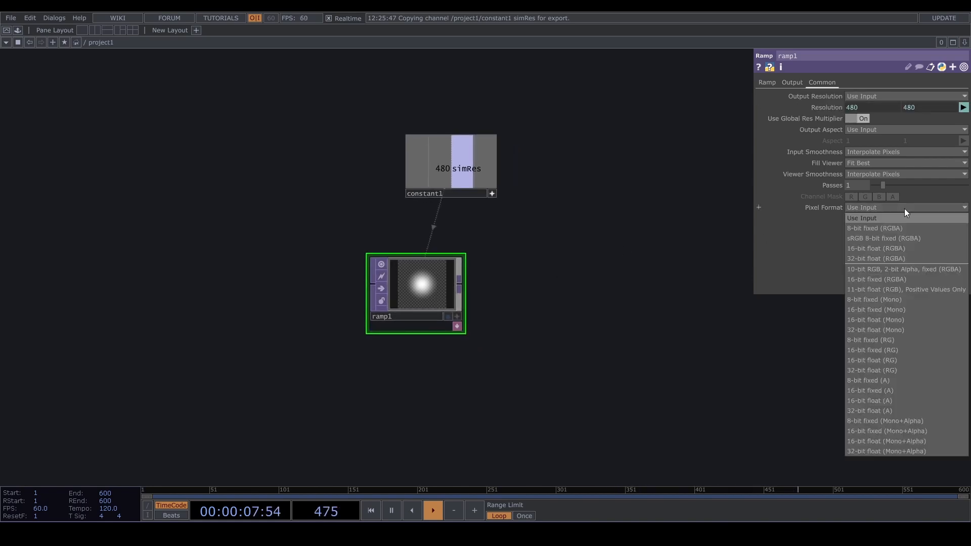
pyautogui.click(912, 450)
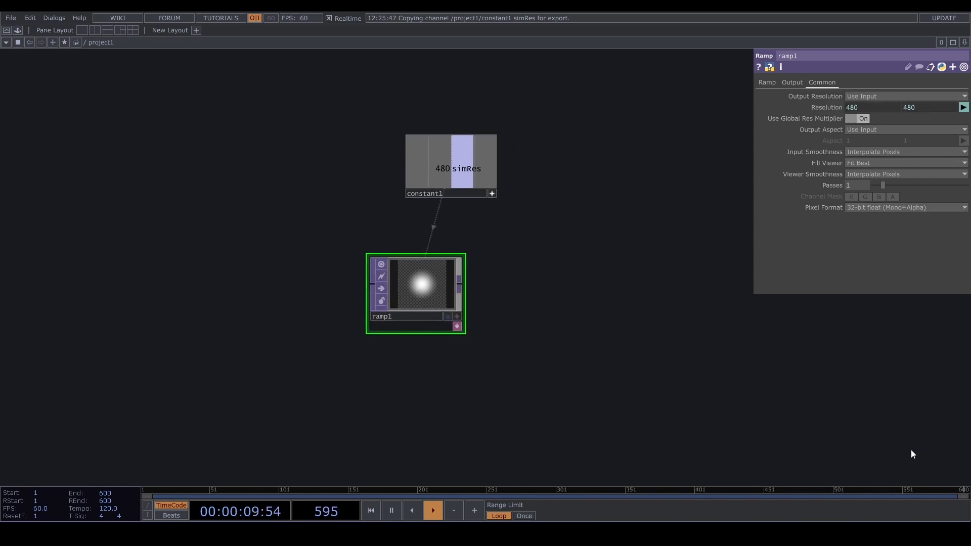
# - Connect a Null TOP to the ramp's output and name it start
pyautogui.moveTo(669, 296); pyautogui.dragTo(668, 338)
pyautogui.moveTo(435, 258); pyautogui.dragTo(350, 270)
pyautogui.moveTo(633, 278); pyautogui.dragTo(565, 247)
pyautogui.moveTo(488, 271); pyautogui.dragTo(495, 314)
pyautogui.scroll(-3, 458, 258)
pyautogui.moveTo(451, 254); pyautogui.dragTo(444, 294)
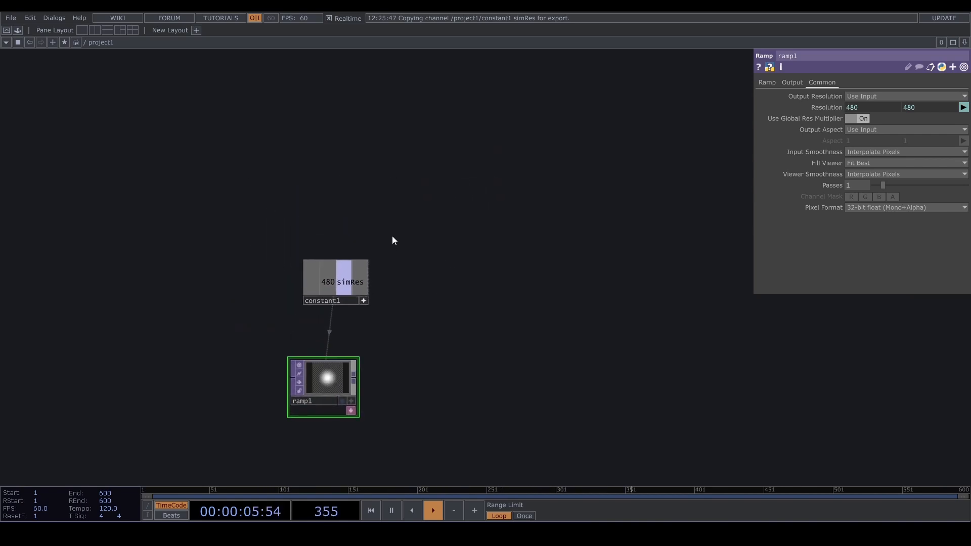
pyautogui.moveTo(440, 251); pyautogui.dragTo(417, 227)
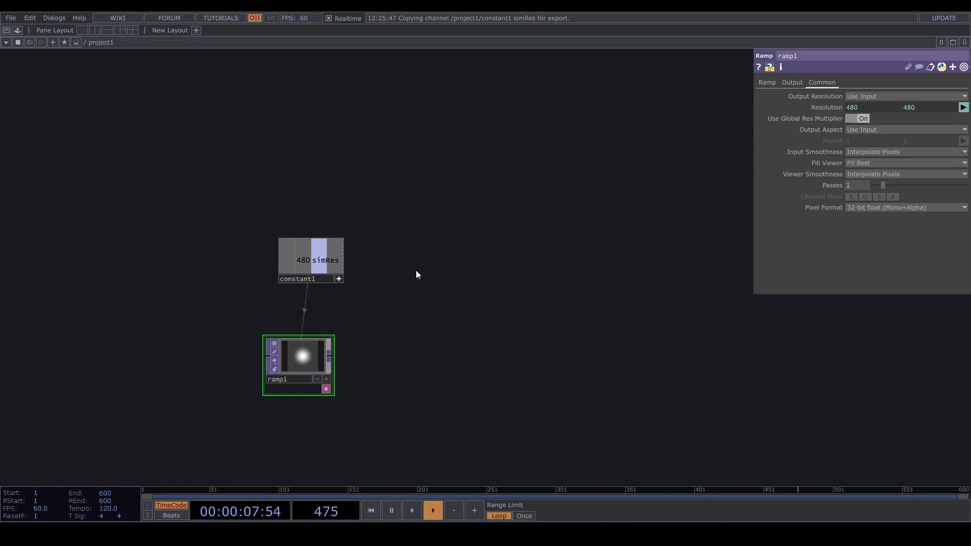
pyautogui.moveTo(419, 273); pyautogui.dragTo(387, 250)
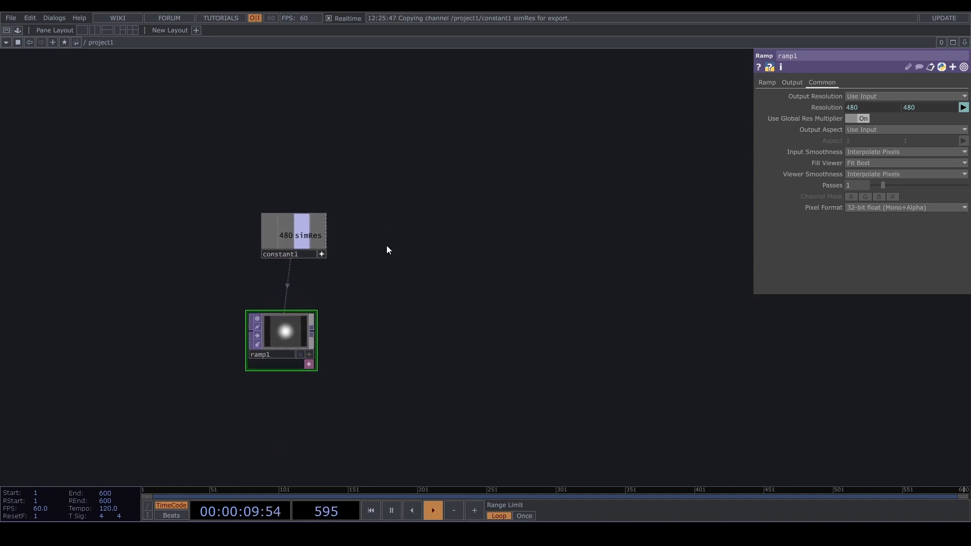
pyautogui.click(318, 331)
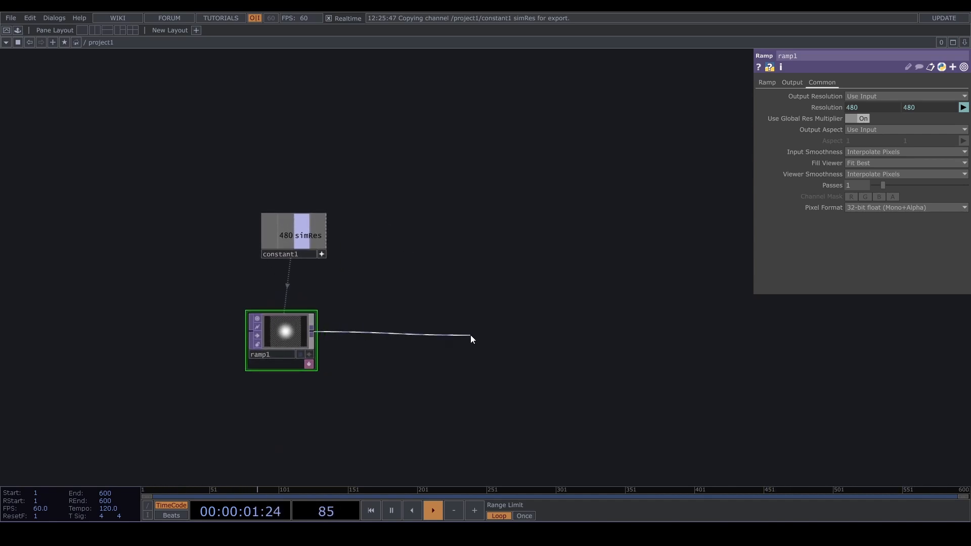
pyautogui.click(530, 335)
pyautogui.write('nul')
pyautogui.click(484, 290)
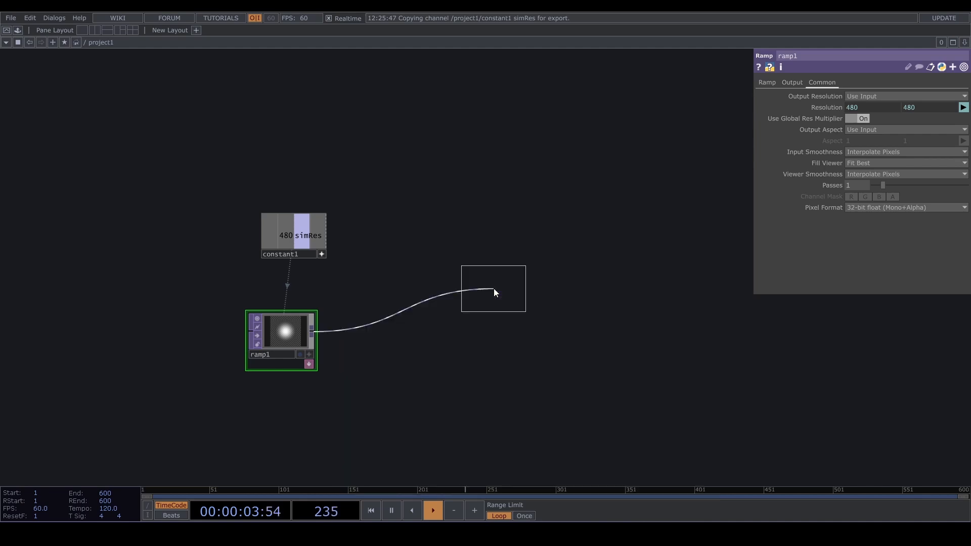
pyautogui.click(503, 343)
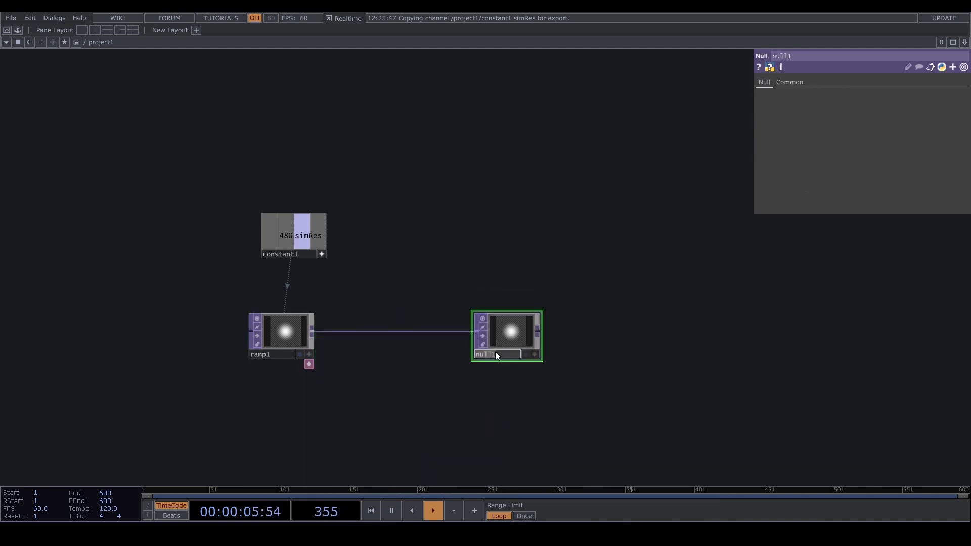
pyautogui.click(496, 351)
pyautogui.write('start')
pyautogui.press('Return')
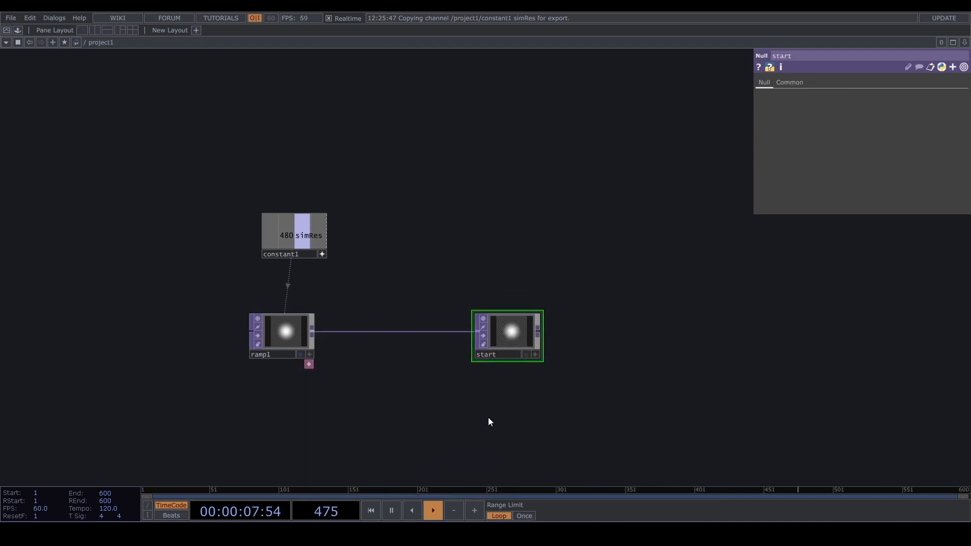
# - Connect a Feedback TOP to the output of the start null
pyautogui.click(544, 333)
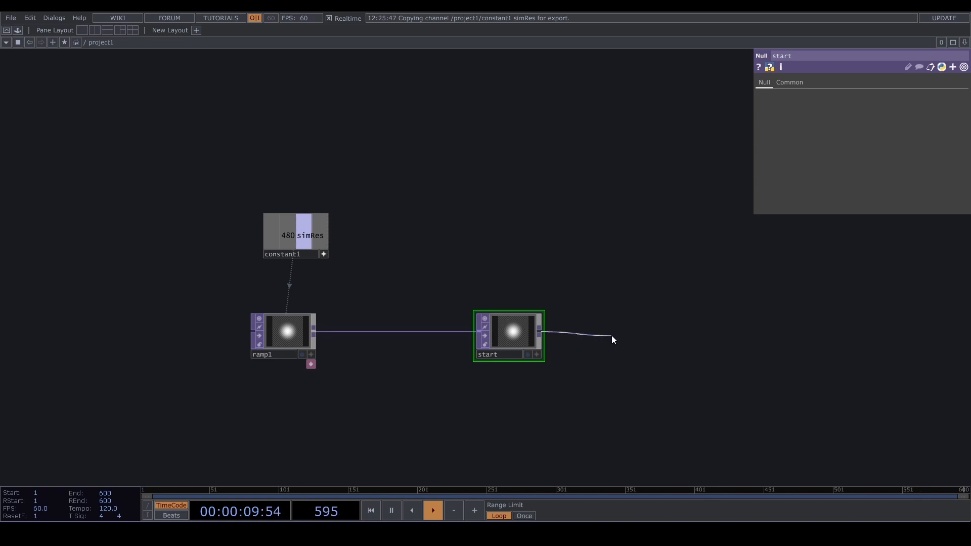
pyautogui.click(611, 335)
pyautogui.write('f')
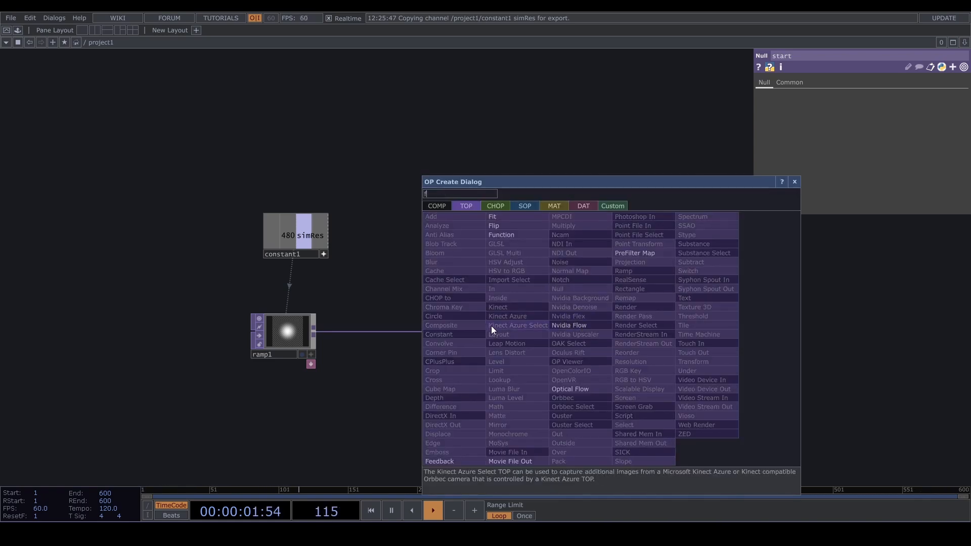
pyautogui.click(467, 459)
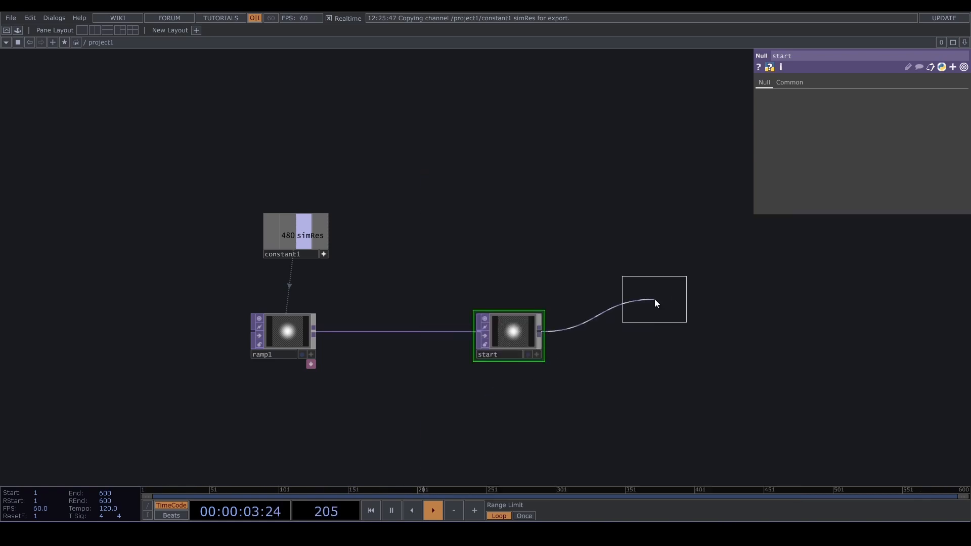
pyautogui.click(594, 334)
# - Connect a Null TOP named fbEnd to the feedback operator's output and assign it as the feedback's target
pyautogui.moveTo(589, 354); pyautogui.dragTo(338, 320)
pyautogui.click(297, 338)
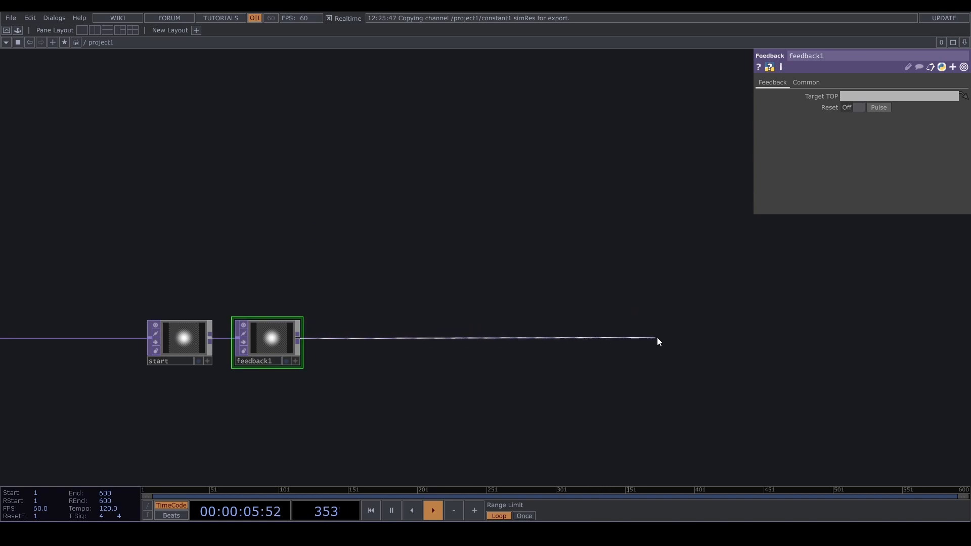
pyautogui.click(657, 338)
pyautogui.write('nul')
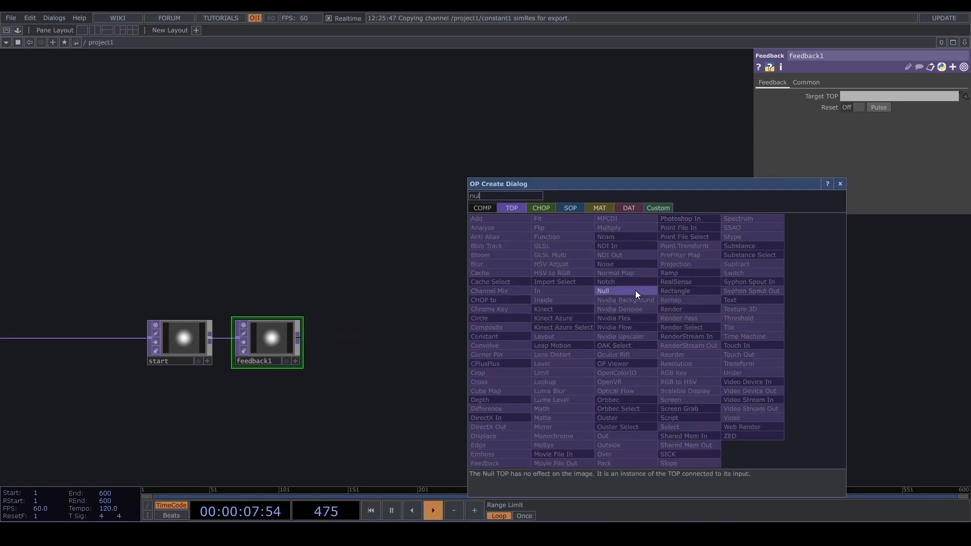
pyautogui.click(633, 291)
pyautogui.click(634, 346)
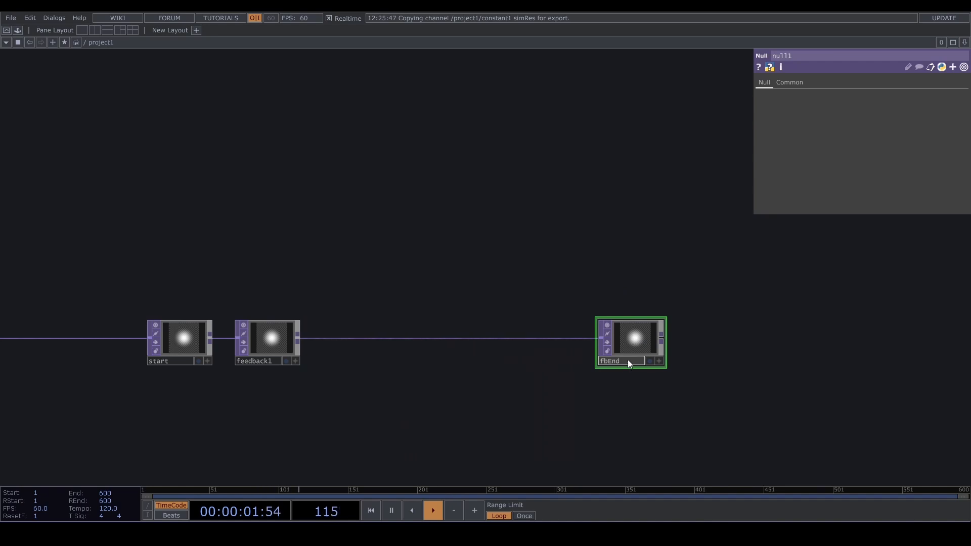
pyautogui.press('Return')
pyautogui.moveTo(633, 345); pyautogui.dragTo(272, 344)
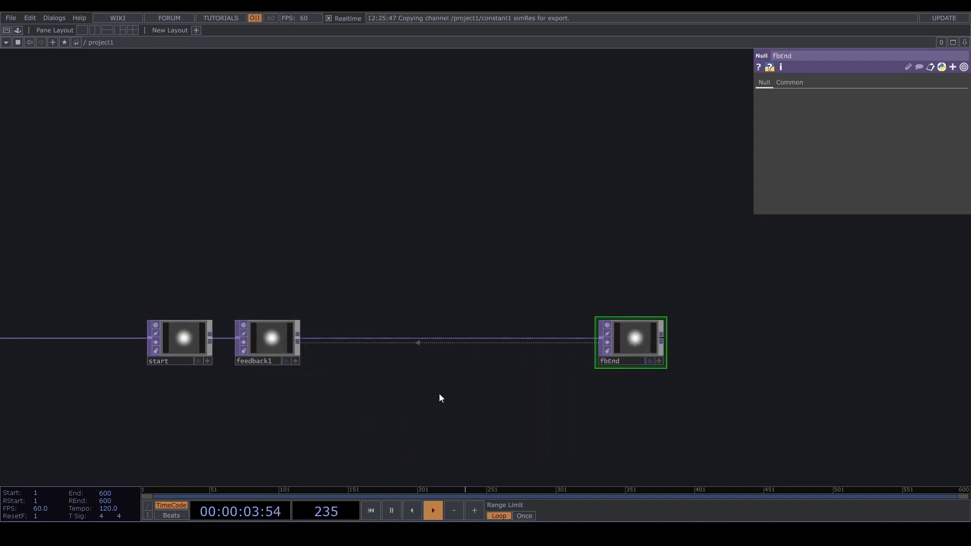
# - Add a Keyboard In CHOP above the simRes constant
pyautogui.moveTo(439, 394); pyautogui.dragTo(509, 351)
pyautogui.scroll(-3, 509, 352)
pyautogui.scroll(2, 509, 356)
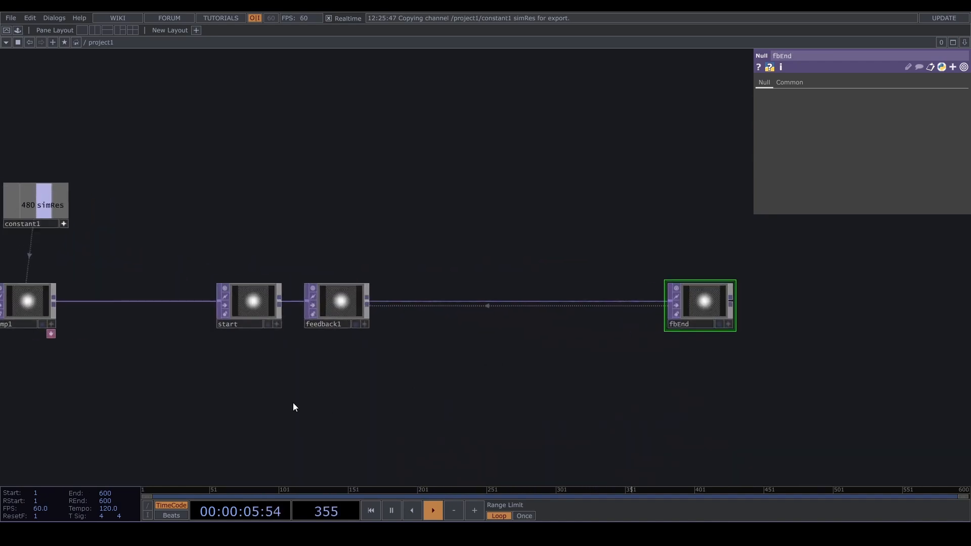
pyautogui.press('Tab')
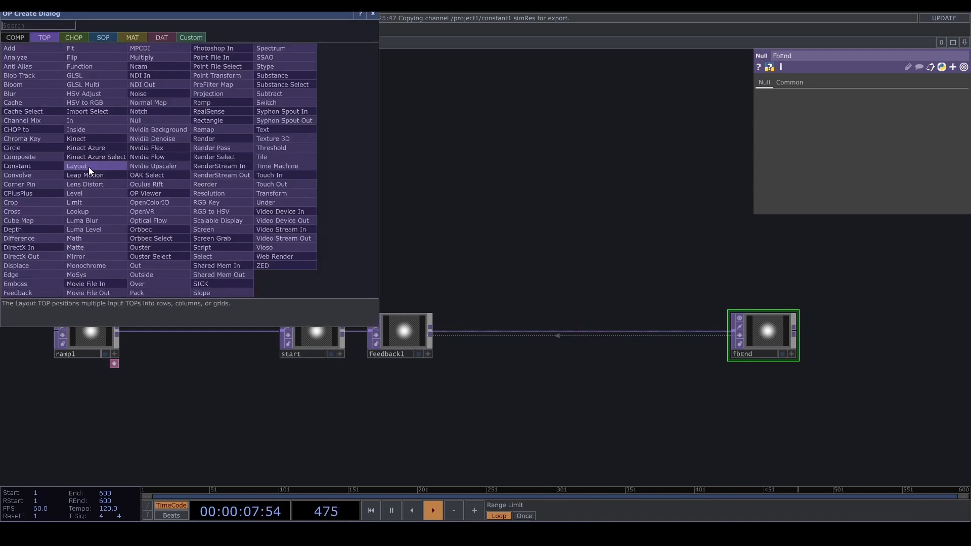
pyautogui.click(80, 41)
pyautogui.write('key')
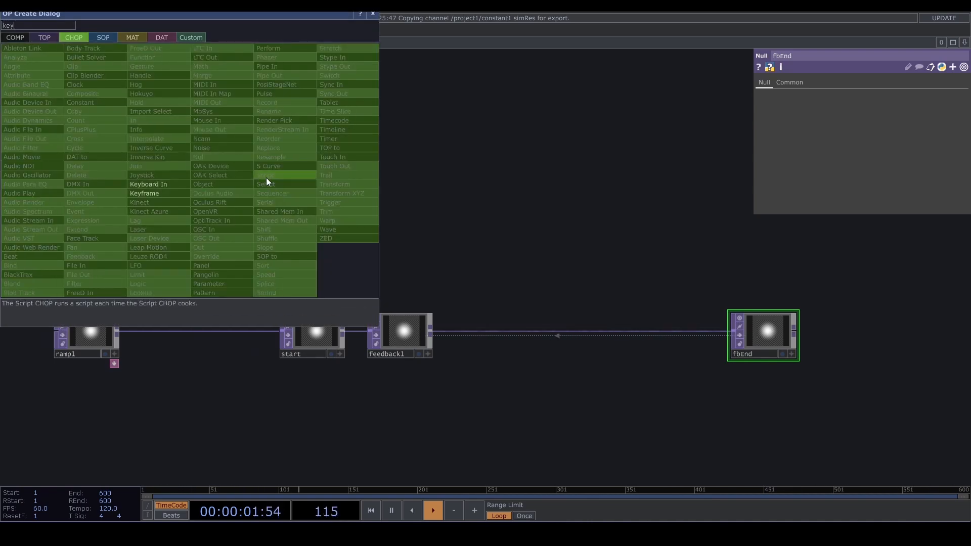
pyautogui.press('Return')
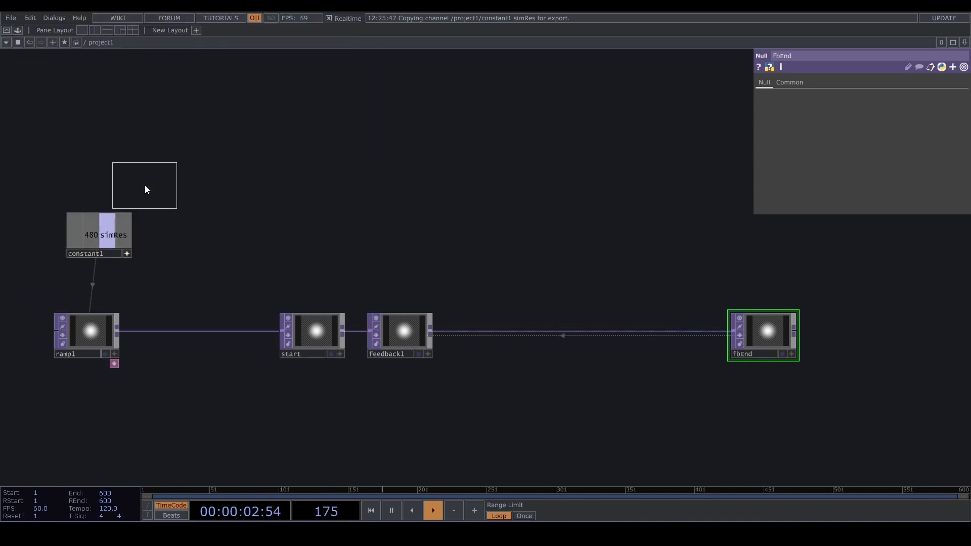
pyautogui.click(102, 181)
# - Drive the feedback operator's Reset parameter with a CHOP reference to the Keyboard In's k1 channel
pyautogui.click(420, 333)
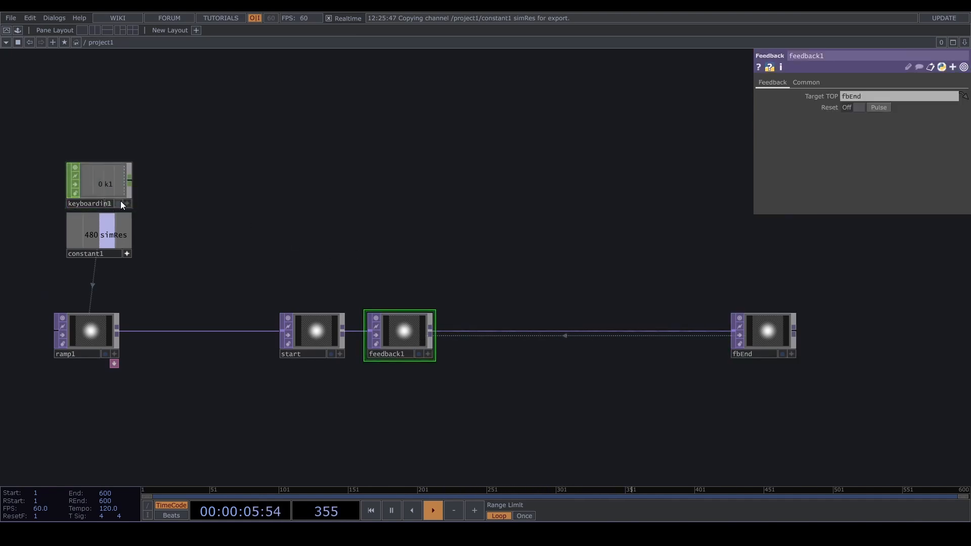
pyautogui.moveTo(101, 185); pyautogui.dragTo(885, 109)
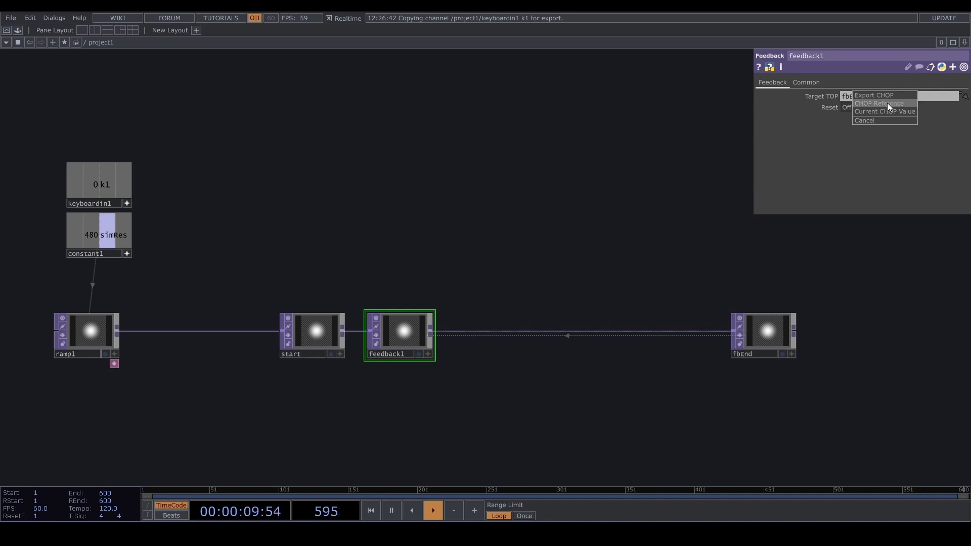
pyautogui.click(887, 103)
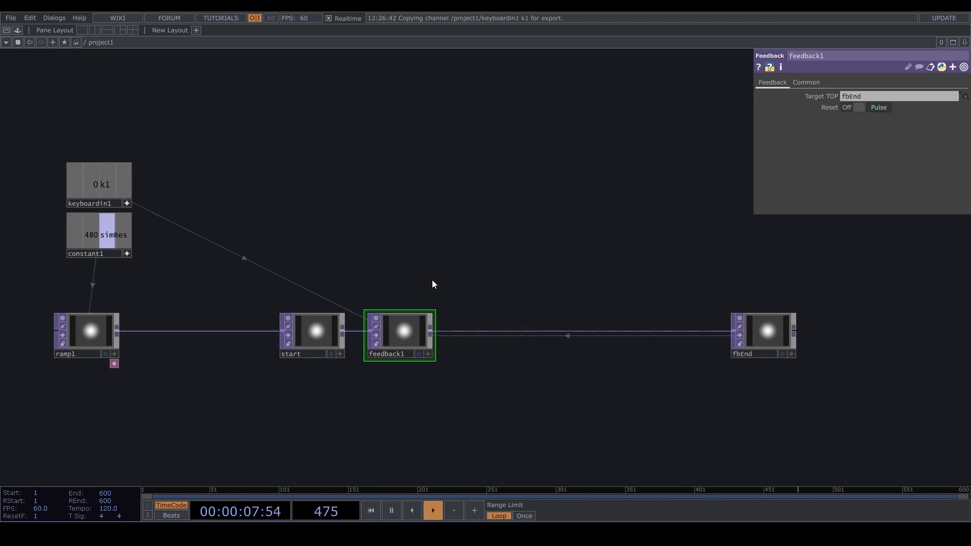
# - Move the fbEnd null farther away from the feedback operator to widen the gap between them
pyautogui.moveTo(469, 260); pyautogui.dragTo(402, 243)
pyautogui.scroll(-2, 411, 226)
pyautogui.moveTo(378, 335); pyautogui.dragTo(246, 299)
pyautogui.scroll(2, 243, 283)
pyautogui.scroll(-2, 417, 281)
pyautogui.scroll(2, 417, 282)
pyautogui.moveTo(596, 242); pyautogui.dragTo(822, 241)
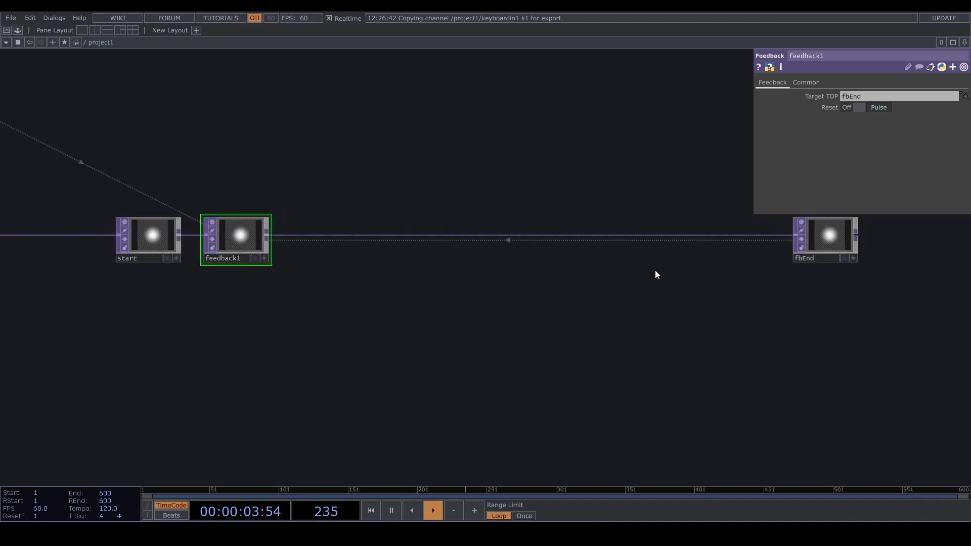
# - Insert a Displace TOP into the wire between the feedback operator and fbEnd
pyautogui.moveTo(649, 273); pyautogui.dragTo(724, 256)
pyautogui.scroll(-3, 724, 255)
pyautogui.moveTo(557, 313); pyautogui.dragTo(438, 324)
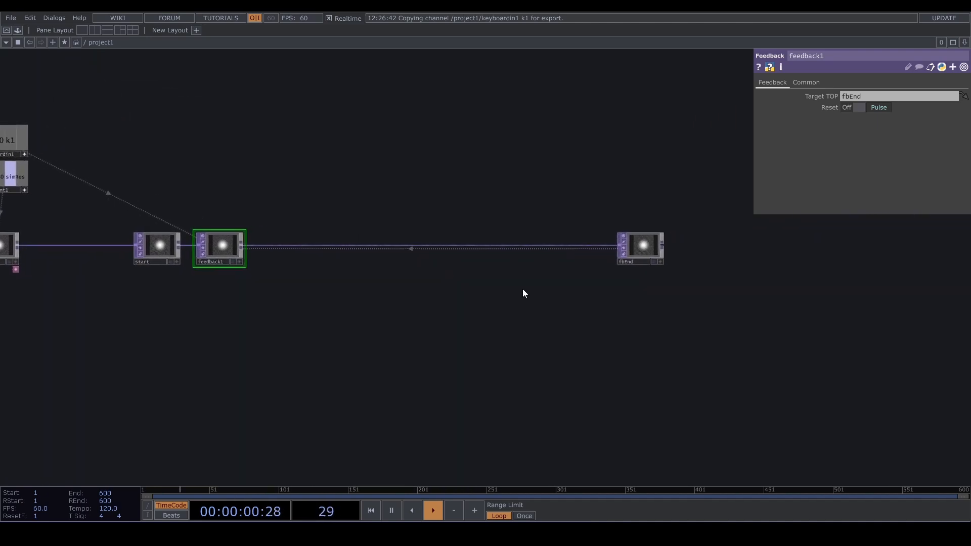
pyautogui.rightClick(490, 244)
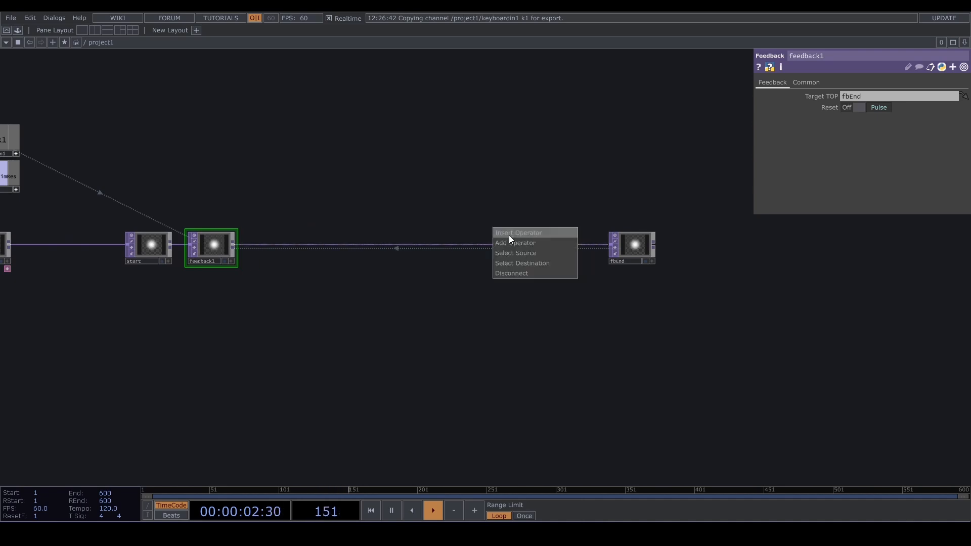
pyautogui.click(511, 234)
pyautogui.write('dis')
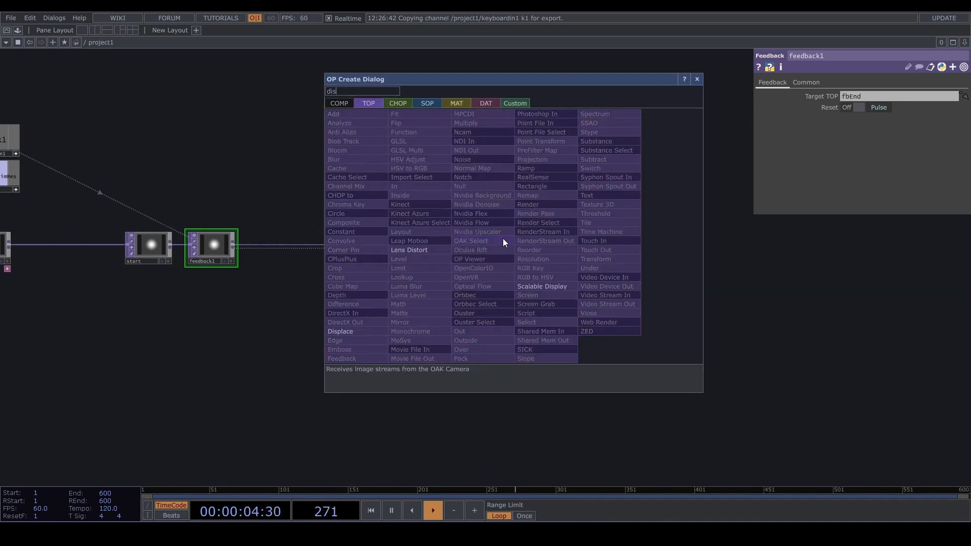
pyautogui.click(343, 330)
pyautogui.click(490, 245)
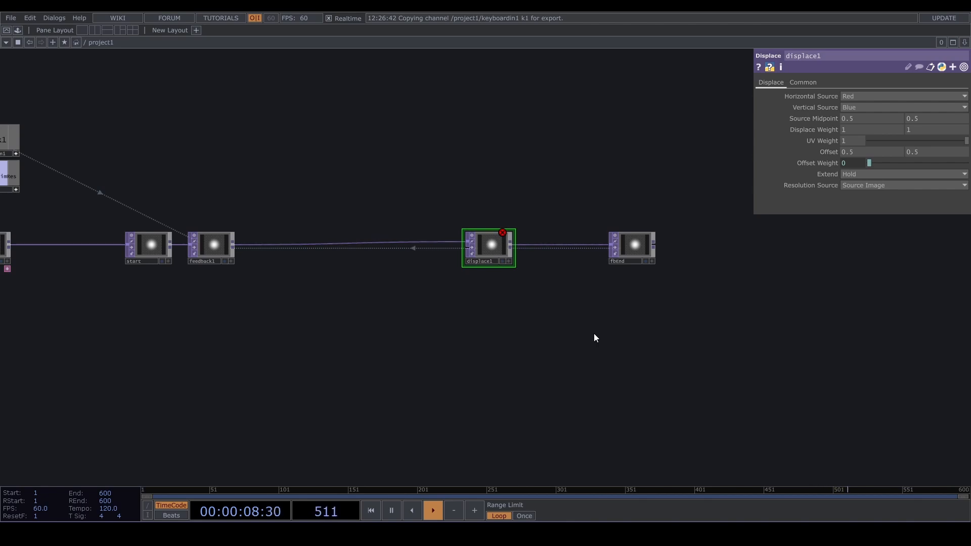
# - Set the displace's Source Midpoint to 0, 0 and its Vertical Source to Green
pyautogui.moveTo(806, 117); pyautogui.dragTo(800, 117, button='middle')
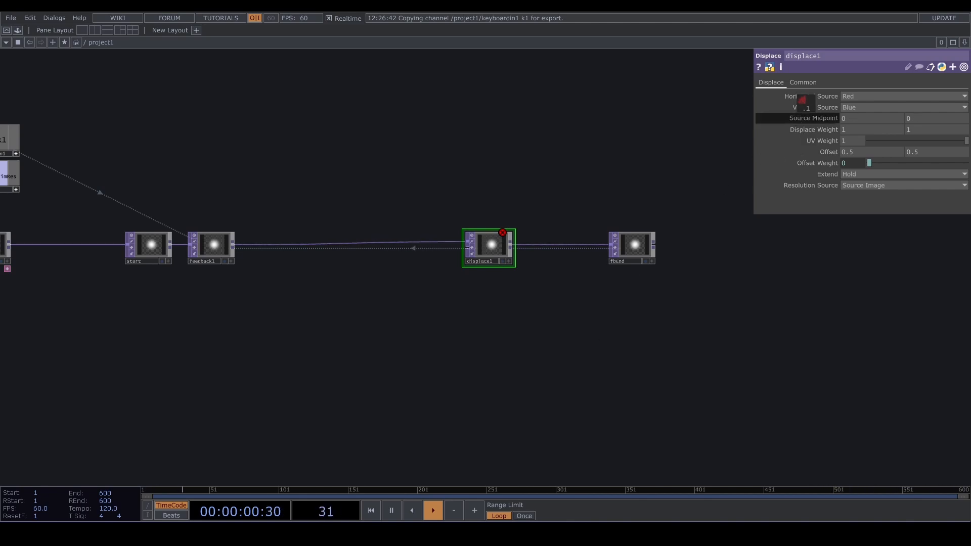
pyautogui.click(855, 107)
pyautogui.click(858, 126)
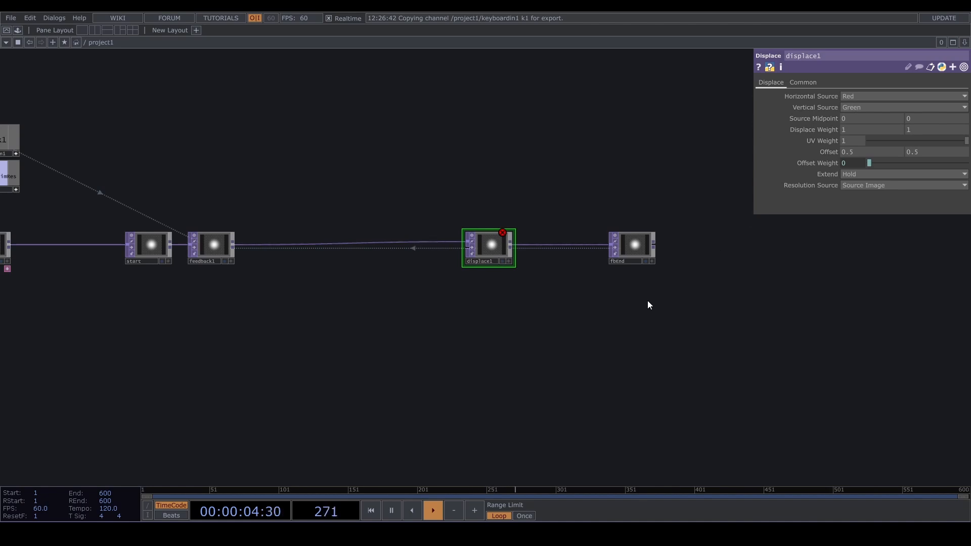
# - Branch a Slope TOP off the feedback operator's output and place it below the main chain
pyautogui.moveTo(648, 302); pyautogui.dragTo(684, 300)
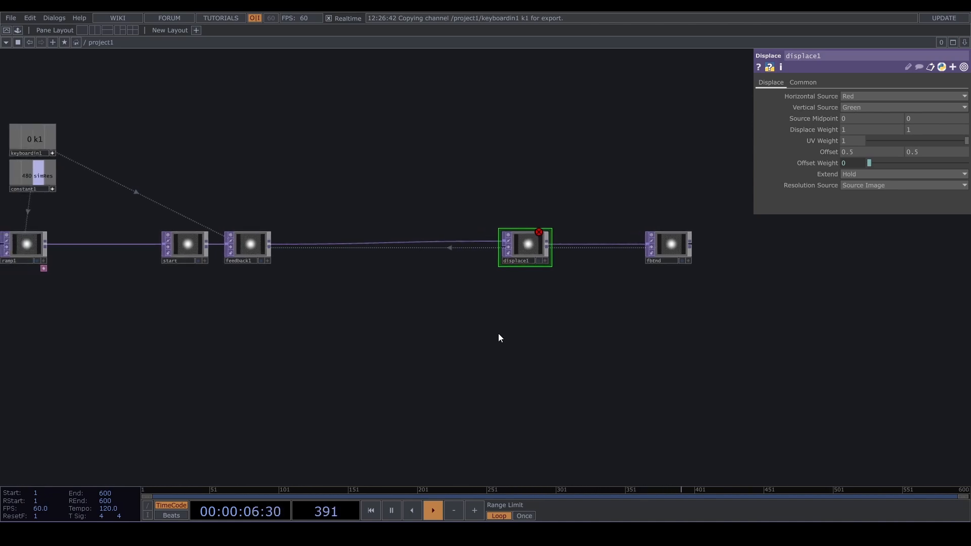
pyautogui.scroll(3, 273, 265)
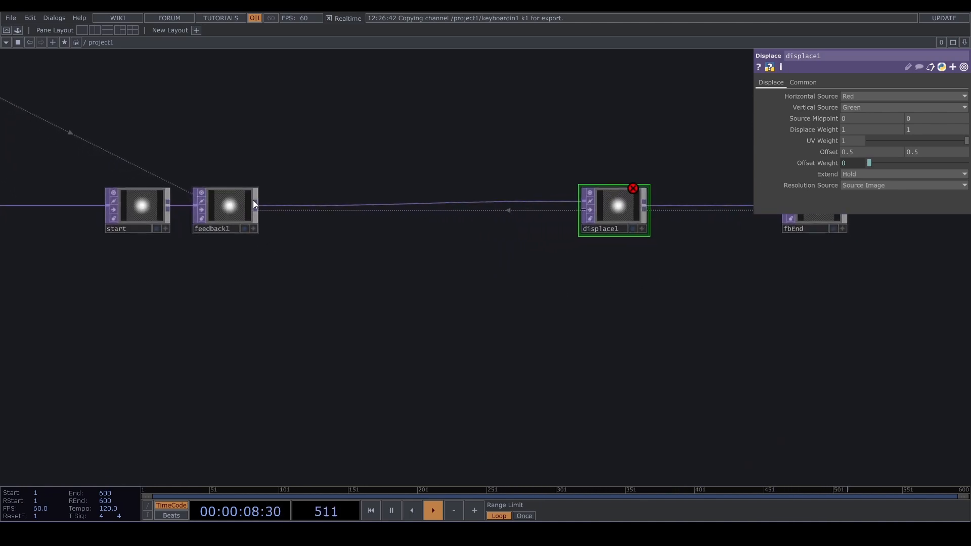
pyautogui.moveTo(256, 207); pyautogui.dragTo(298, 282)
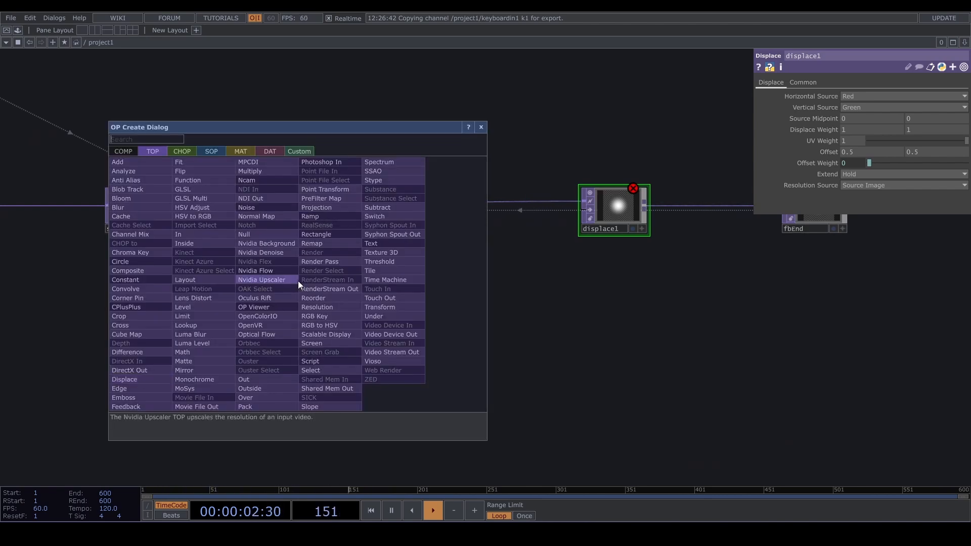
pyautogui.write('slo')
pyautogui.press('Return')
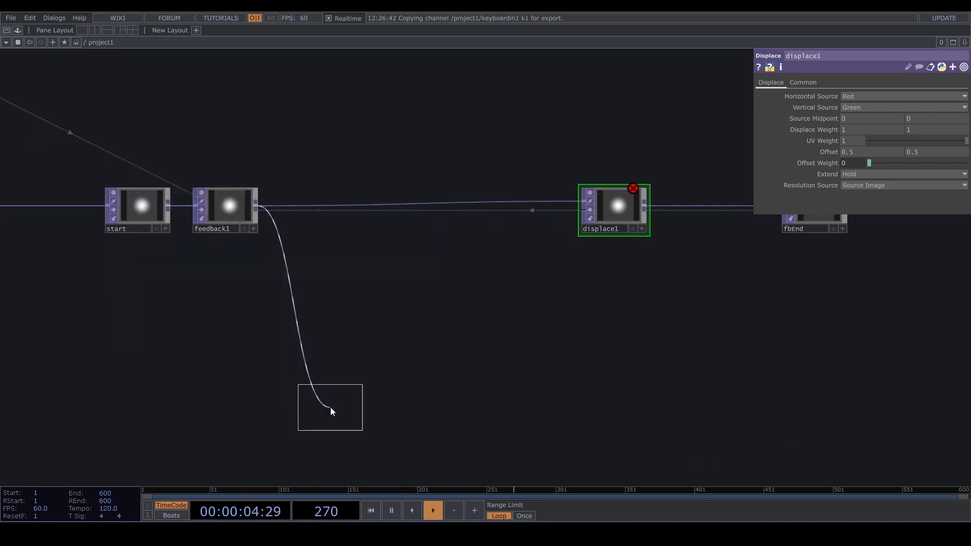
pyautogui.click(368, 297)
# - Set the slope's pixel format to 32-bit float (RG)
pyautogui.scroll(2, 409, 324)
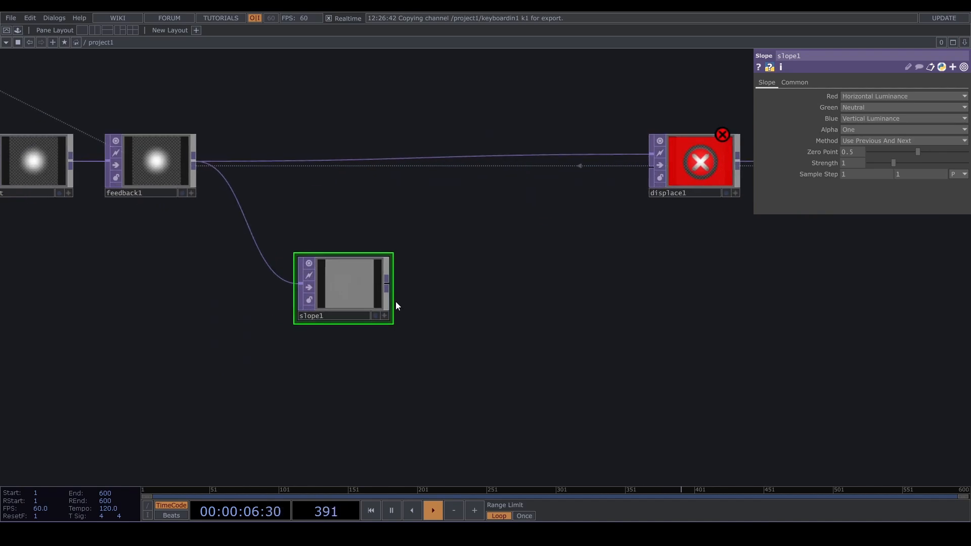
pyautogui.click(790, 83)
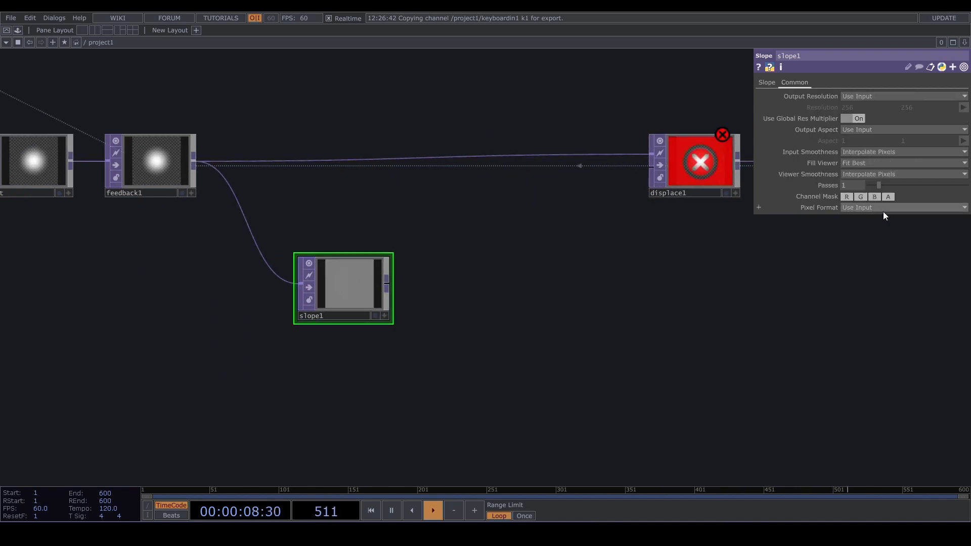
pyautogui.click(883, 210)
pyautogui.click(914, 371)
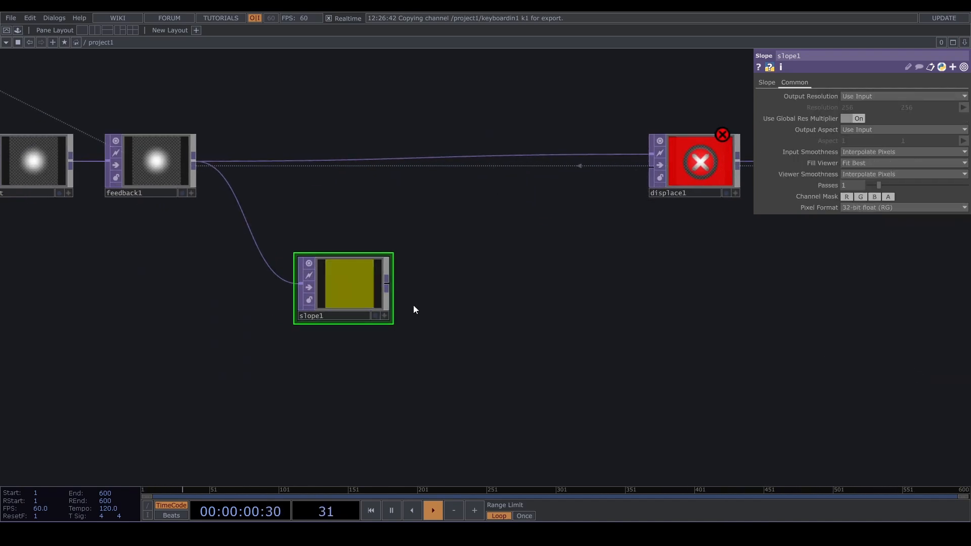
# - Set the slope's Green channel to Vertical Luminance, Blue to Zero and the Zero Point to 0
pyautogui.click(767, 83)
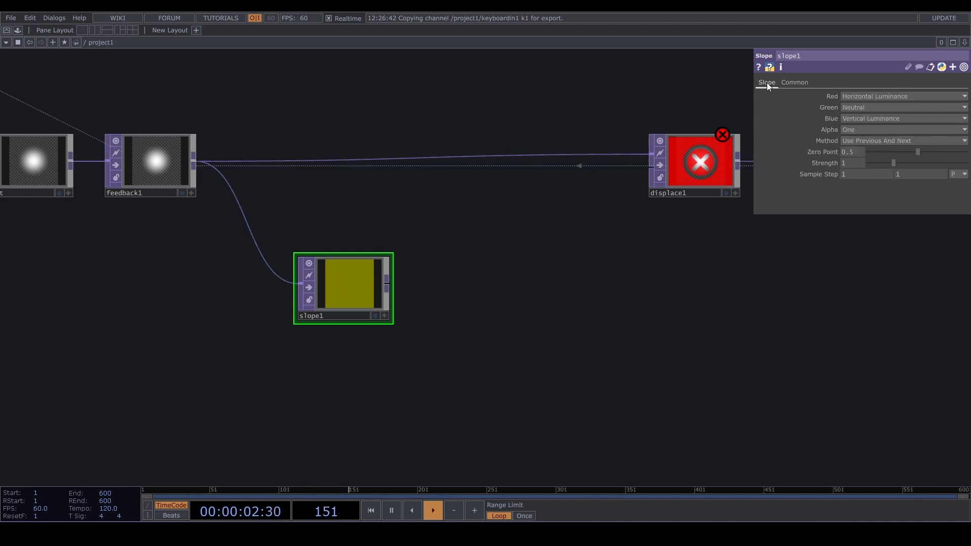
pyautogui.click(864, 108)
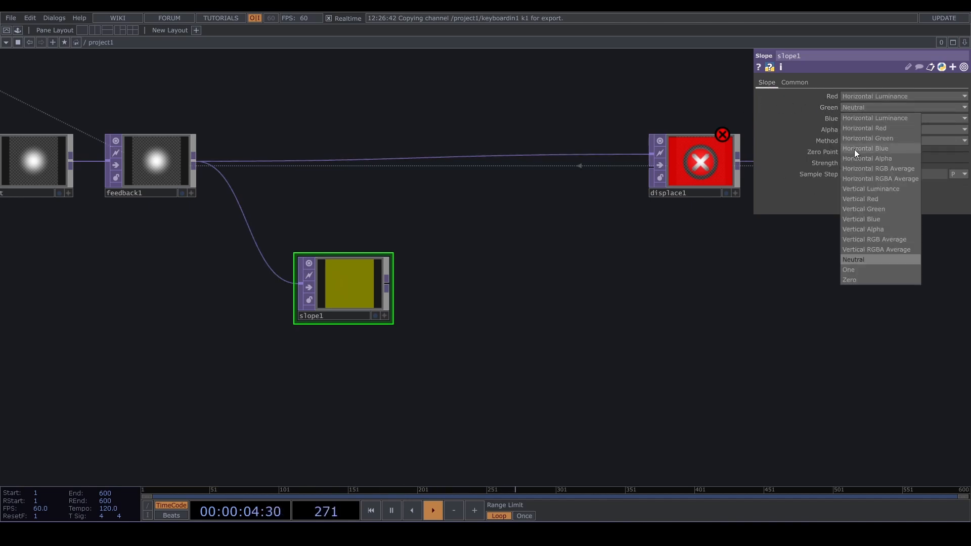
pyautogui.click(887, 188)
pyautogui.click(860, 120)
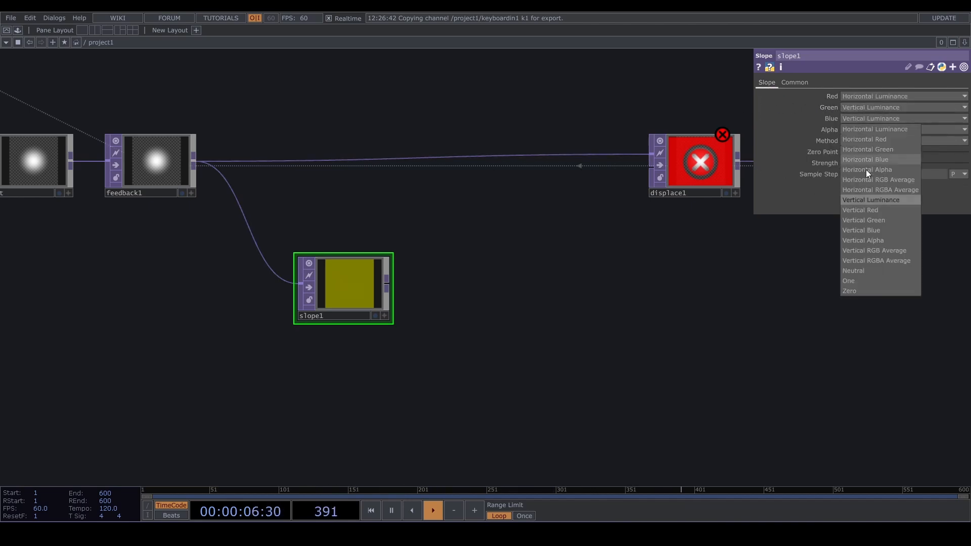
pyautogui.click(882, 293)
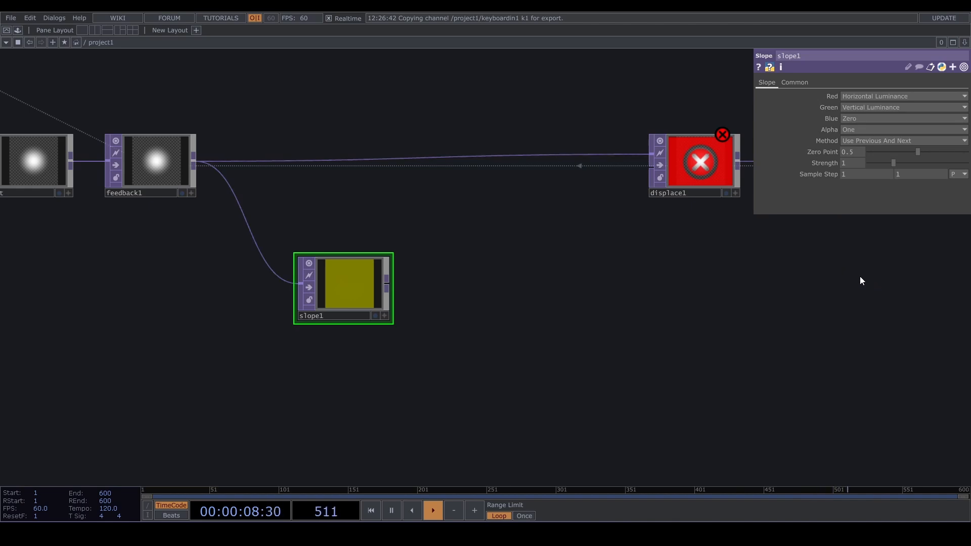
pyautogui.moveTo(918, 152); pyautogui.dragTo(854, 150)
# - Show the fbEnd null's output as the network background
pyautogui.moveTo(626, 286); pyautogui.dragTo(644, 321)
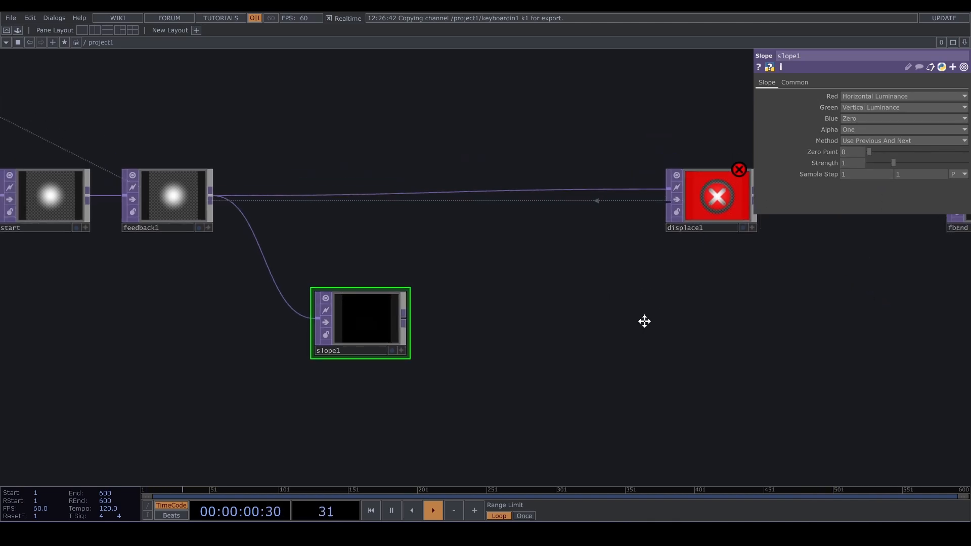
pyautogui.moveTo(477, 302); pyautogui.dragTo(256, 334)
pyautogui.scroll(-3, 256, 334)
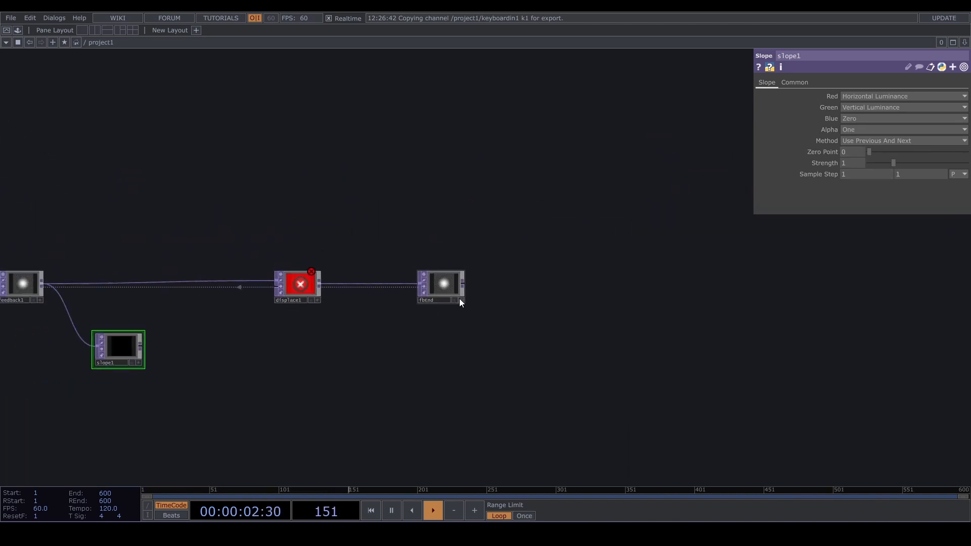
pyautogui.click(455, 300)
# - Connect the slope's output to the displace operator's second input
pyautogui.moveTo(343, 334); pyautogui.dragTo(531, 321)
pyautogui.scroll(2, 410, 302)
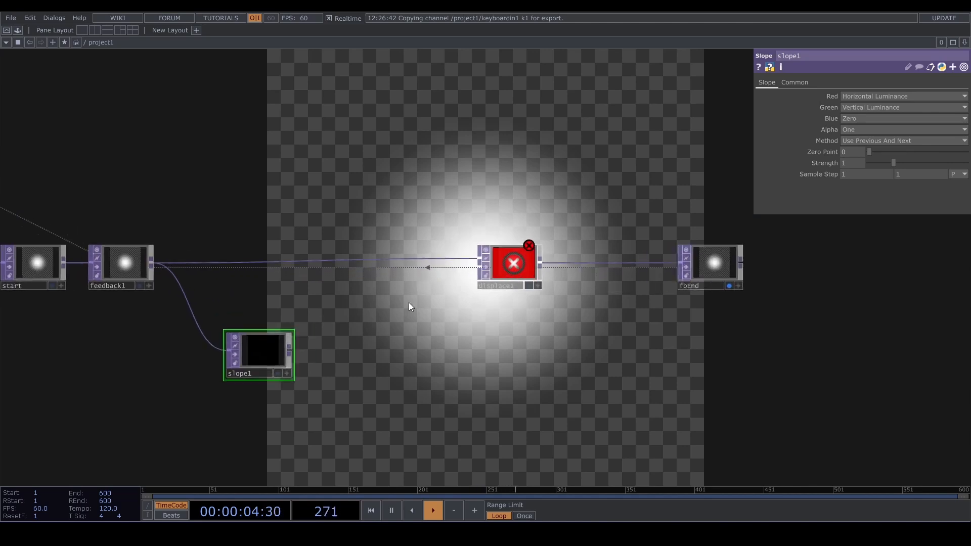
pyautogui.click(371, 361)
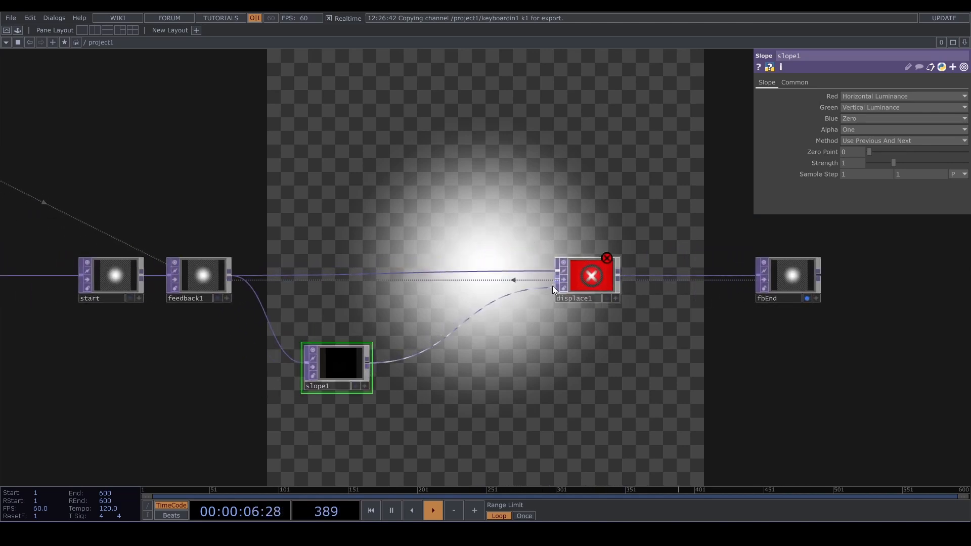
pyautogui.click(552, 286)
# - Reset the feedback repeatedly with the keyboard trigger and examine how the simulation evolves in the background
pyautogui.moveTo(520, 368); pyautogui.dragTo(540, 308)
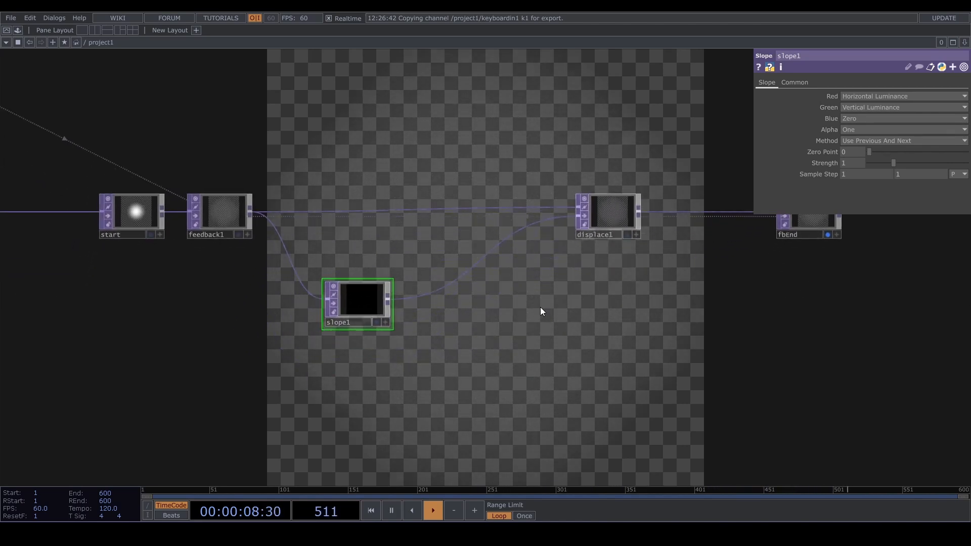
pyautogui.moveTo(323, 218); pyautogui.dragTo(408, 287)
pyautogui.moveTo(336, 199); pyautogui.dragTo(405, 243)
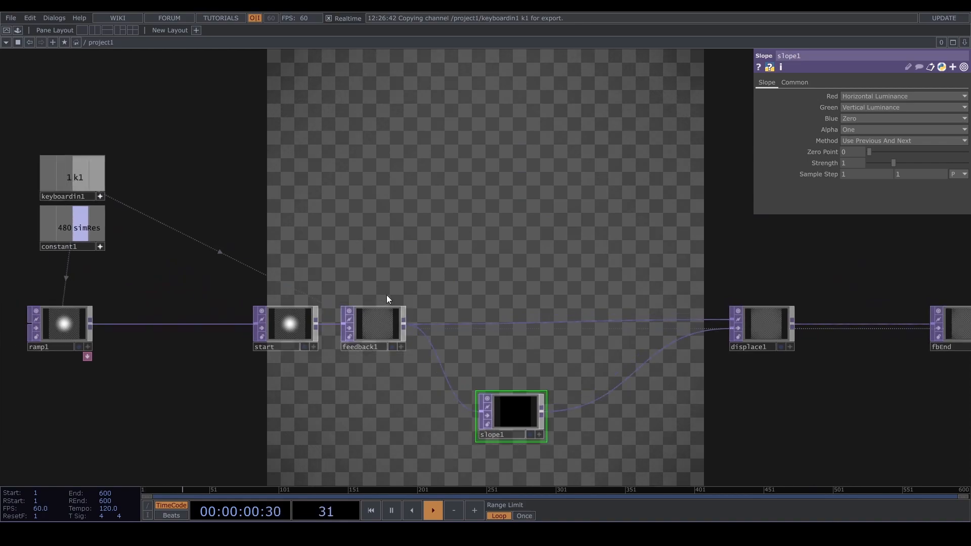
pyautogui.moveTo(585, 348); pyautogui.dragTo(453, 229)
pyautogui.moveTo(481, 268); pyautogui.dragTo(552, 335)
pyautogui.scroll(-3, 539, 322)
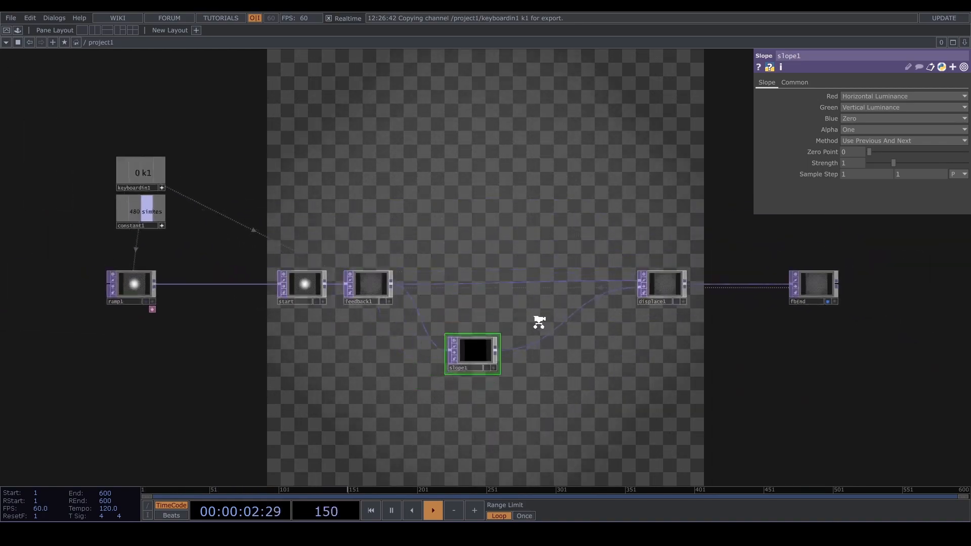
pyautogui.scroll(-1, 539, 322)
pyautogui.press('1')
pyautogui.press('1')
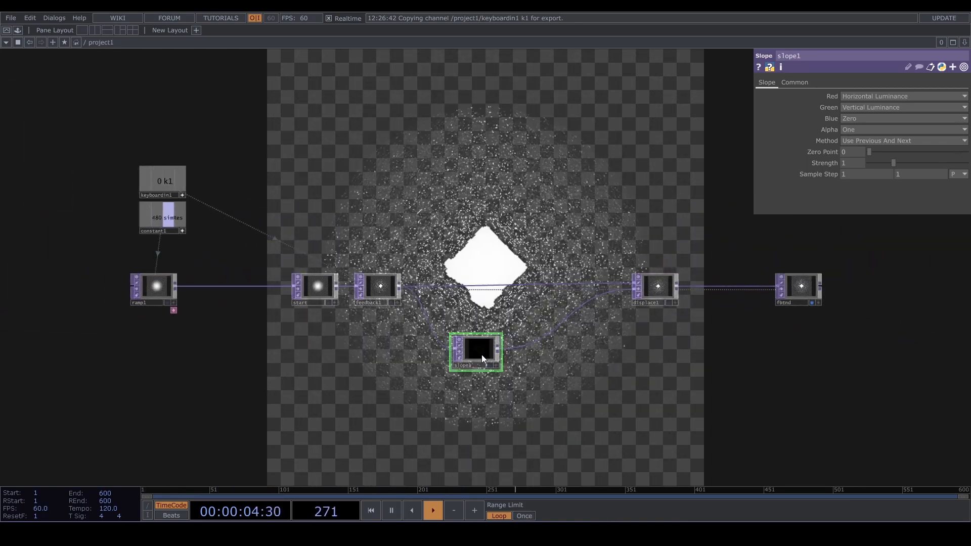
# - Insert a Blur operator on the connection between feedback1 and slope1
pyautogui.moveTo(482, 354); pyautogui.dragTo(507, 352)
pyautogui.scroll(4, 442, 326)
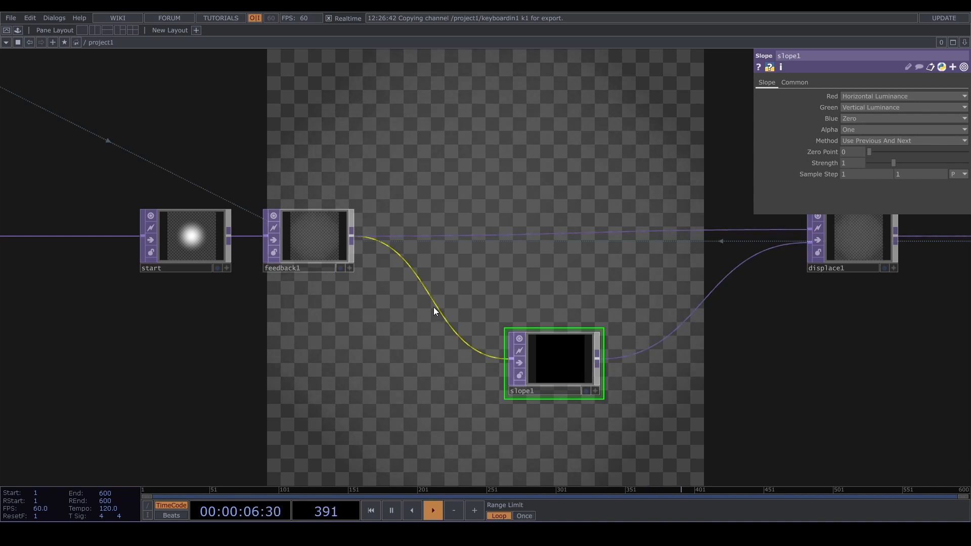
pyautogui.rightClick(434, 311)
pyautogui.click(447, 297)
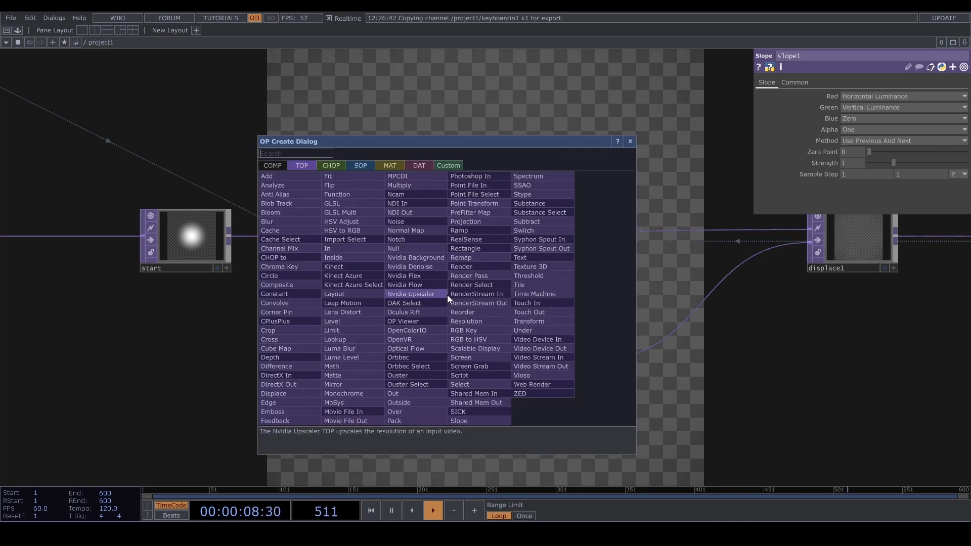
pyautogui.write('blu')
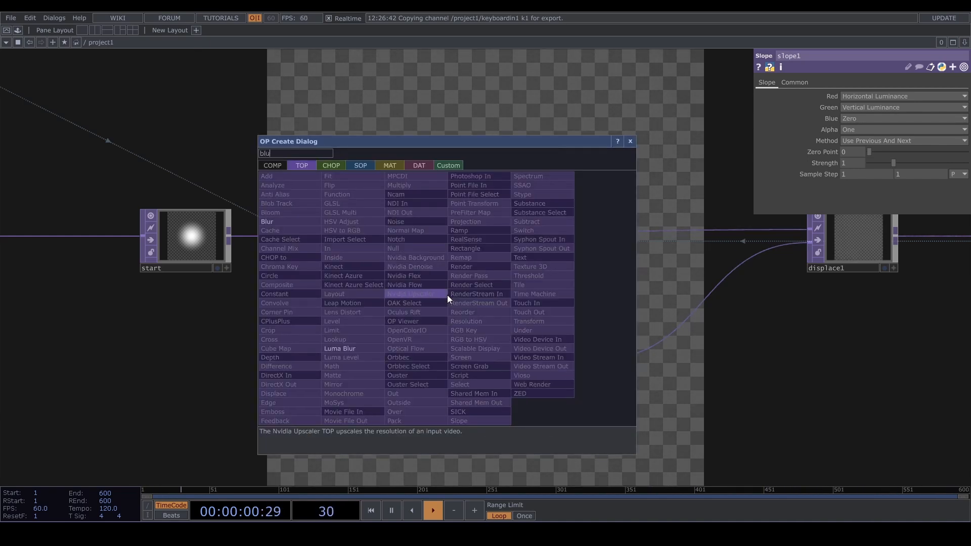
pyautogui.click(290, 220)
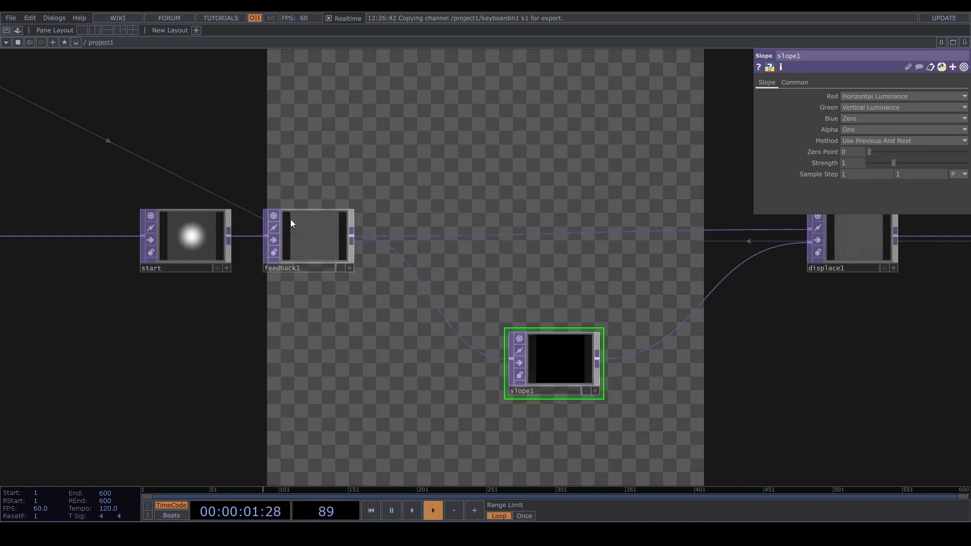
pyautogui.click(452, 359)
# - Set the blur's type to Gaussian with a Pre-Shrink of 2 and a Filter Size of 32
pyautogui.moveTo(855, 141); pyautogui.dragTo(856, 126)
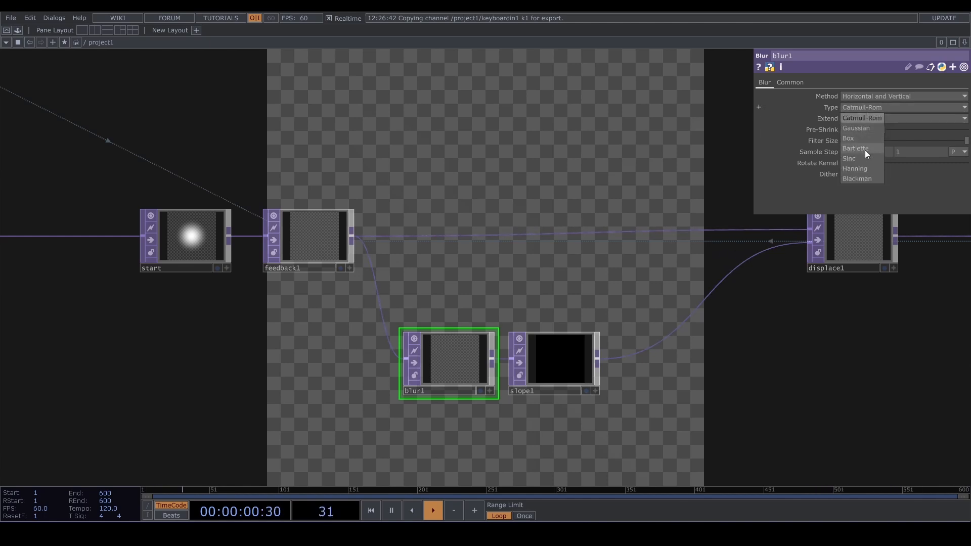
pyautogui.click(861, 130)
pyautogui.moveTo(546, 266); pyautogui.dragTo(450, 255)
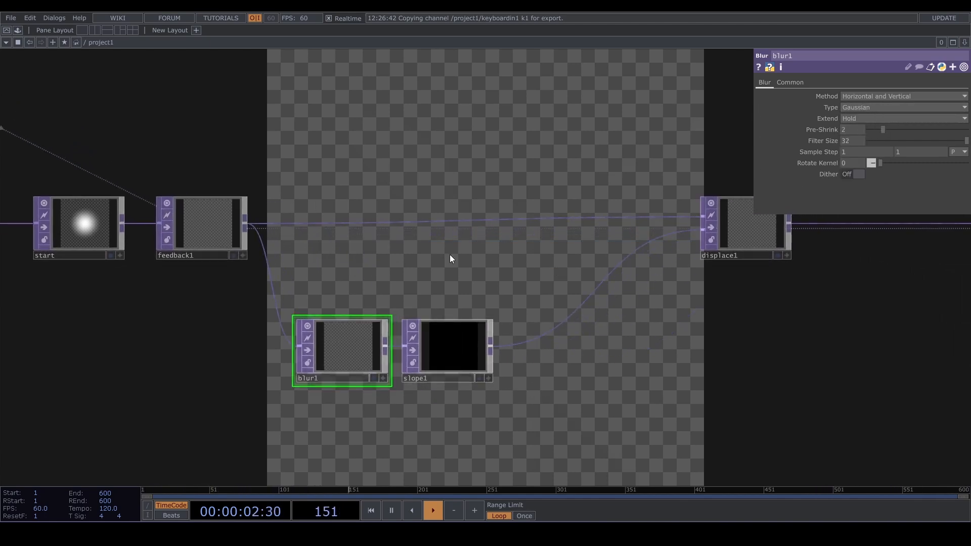
pyautogui.scroll(-5, 451, 259)
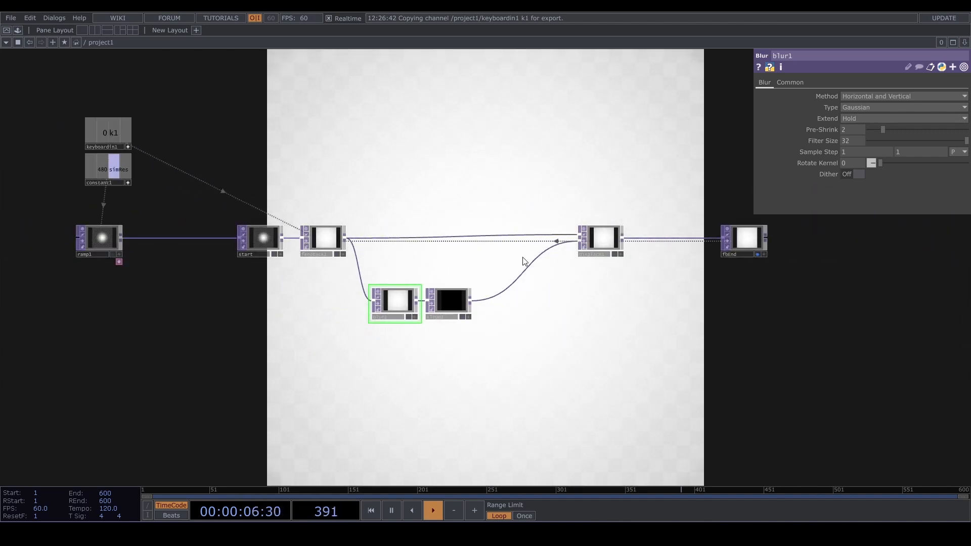
pyautogui.scroll(5, 523, 261)
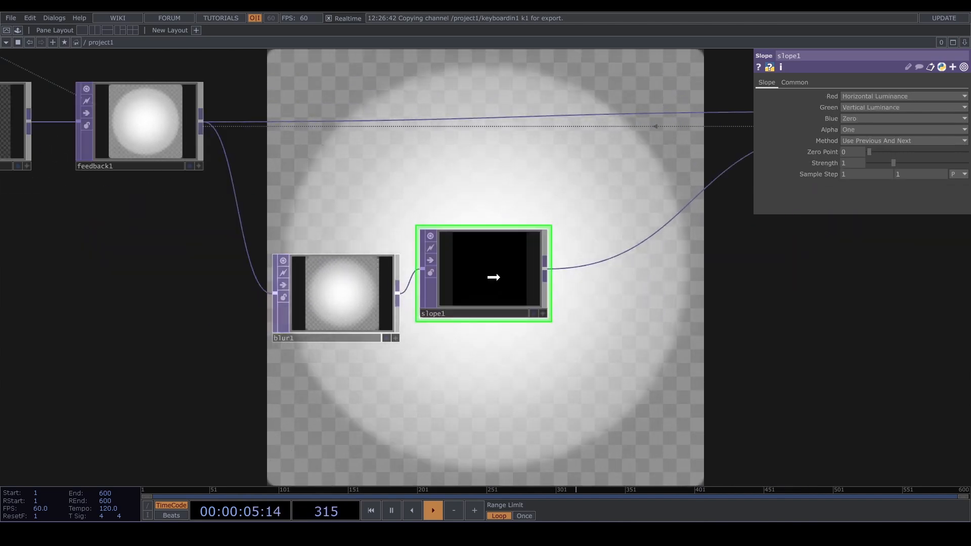
pyautogui.moveTo(494, 277); pyautogui.dragTo(502, 292)
# - Insert a Noise TOP on the connection between ramp1 and the start null
pyautogui.scroll(-10, 501, 291)
pyautogui.moveTo(326, 267); pyautogui.dragTo(349, 256)
pyautogui.scroll(5, 367, 263)
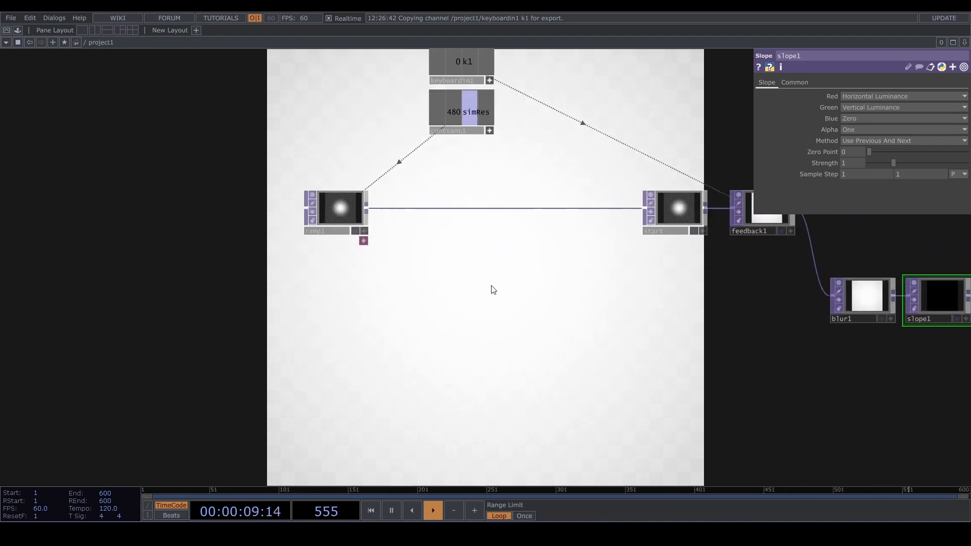
pyautogui.rightClick(390, 239)
pyautogui.click(405, 226)
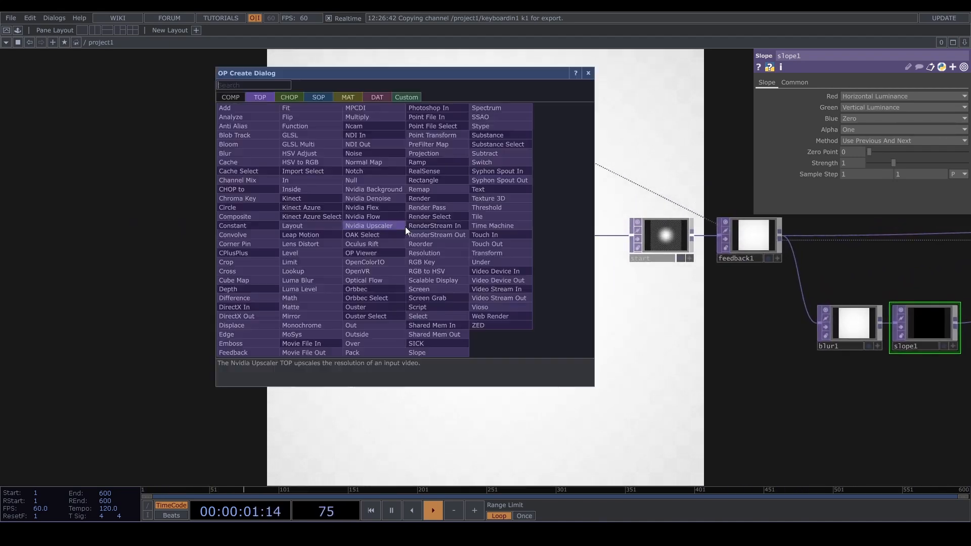
pyautogui.write('noi')
pyautogui.click(370, 154)
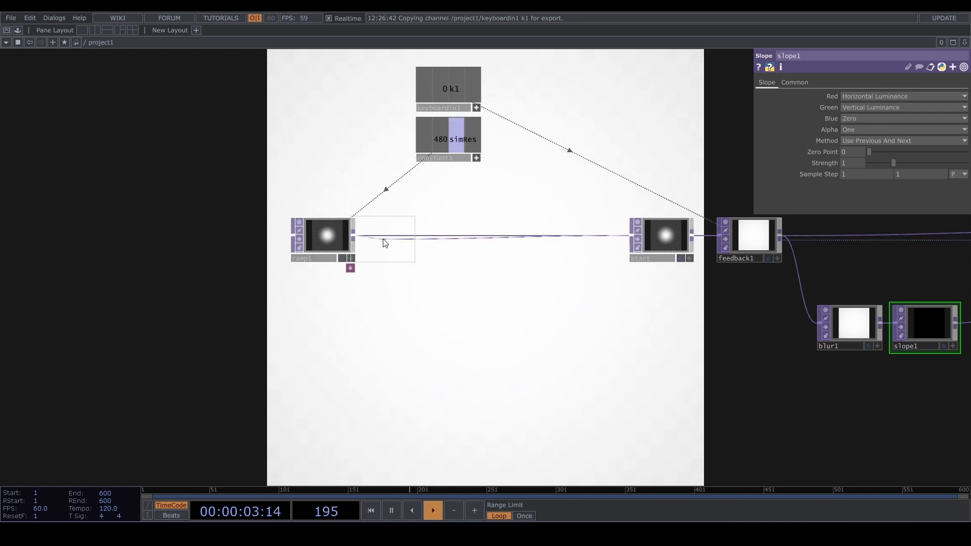
pyautogui.click(401, 238)
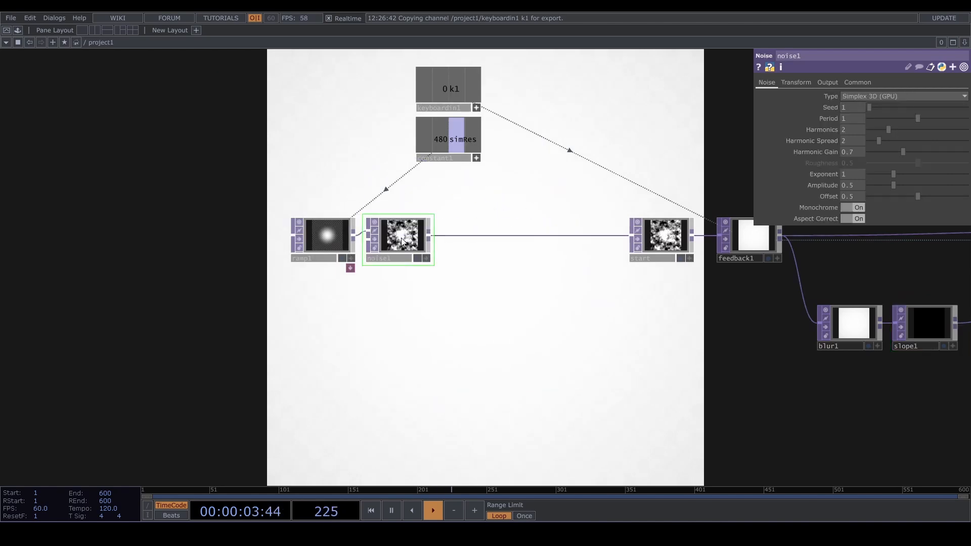
# - Set the noise type to Perlin 3D (GPU) with 0 harmonics and reset the feedback
pyautogui.click(859, 98)
pyautogui.click(870, 117)
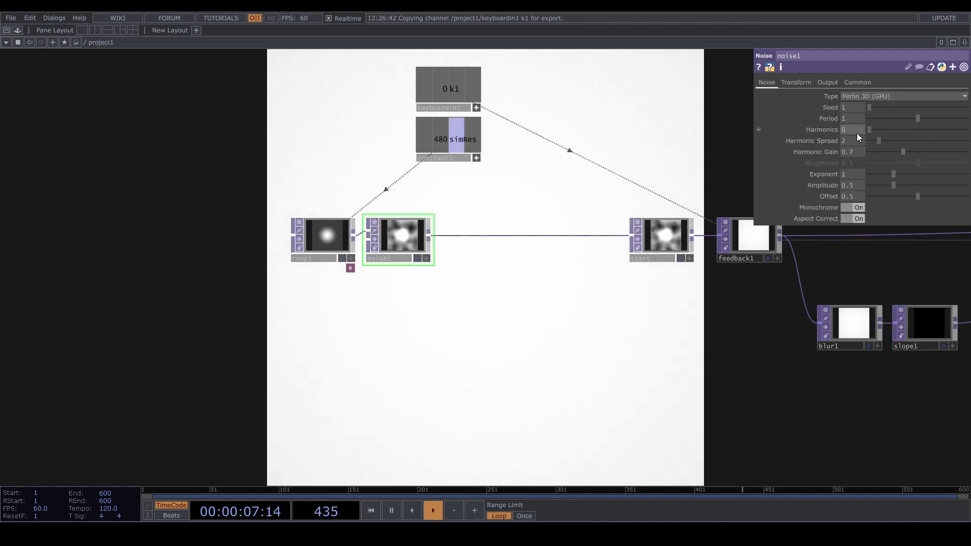
pyautogui.press('1')
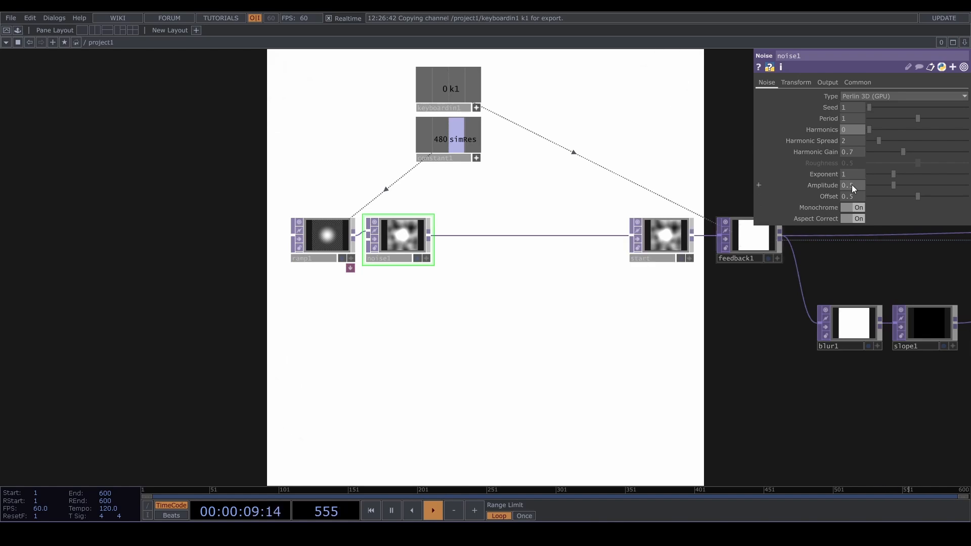
# - Set the noise output's Alpha to Input and its RGB to Input * Noise
pyautogui.click(832, 81)
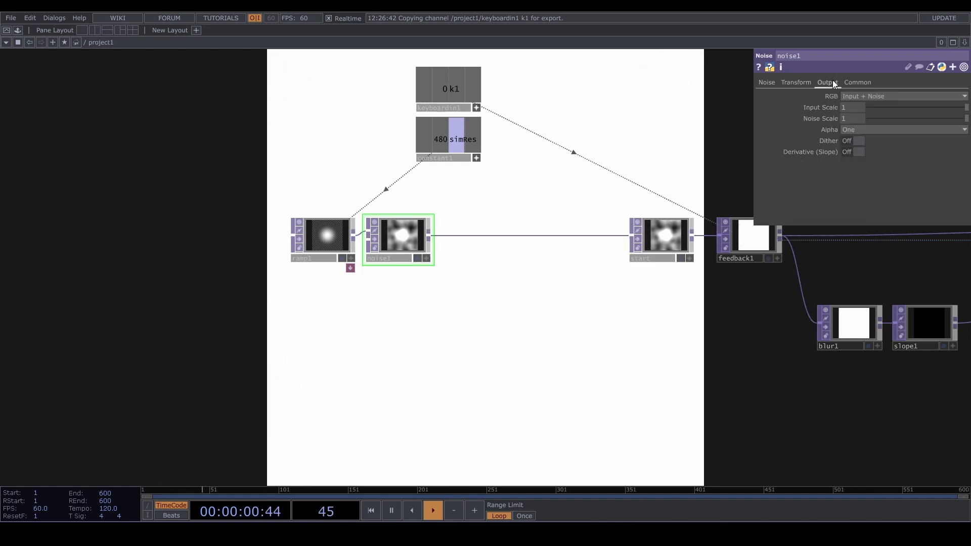
pyautogui.click(873, 129)
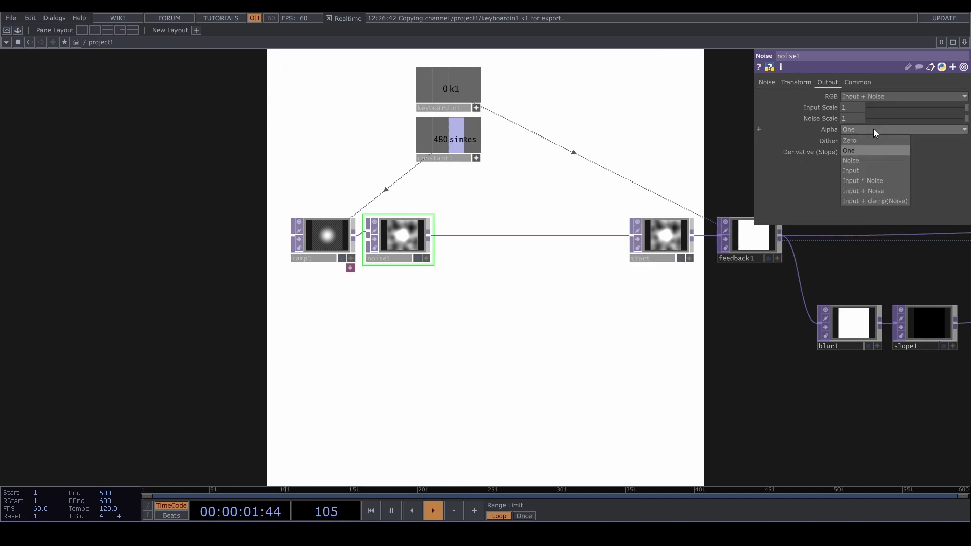
pyautogui.click(881, 170)
pyautogui.click(864, 97)
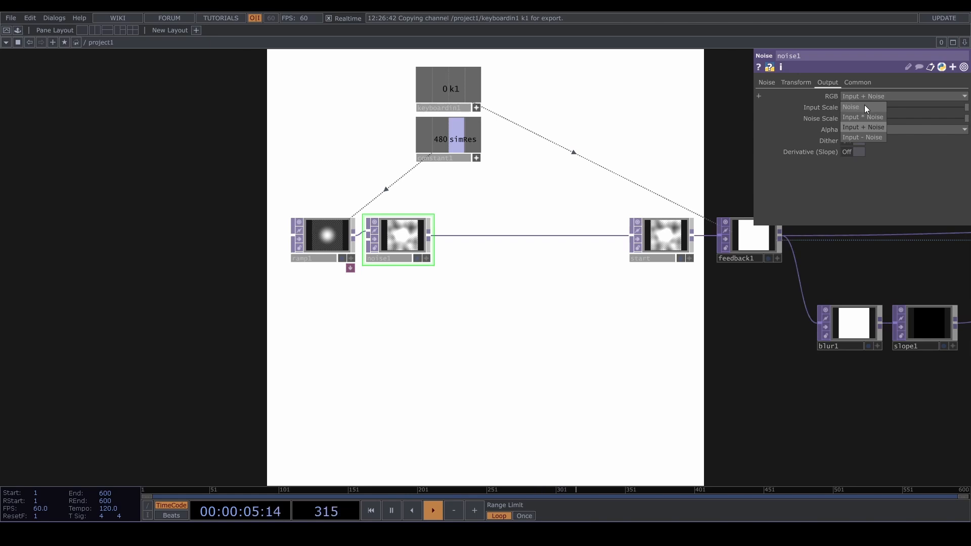
pyautogui.click(873, 117)
pyautogui.click(417, 259)
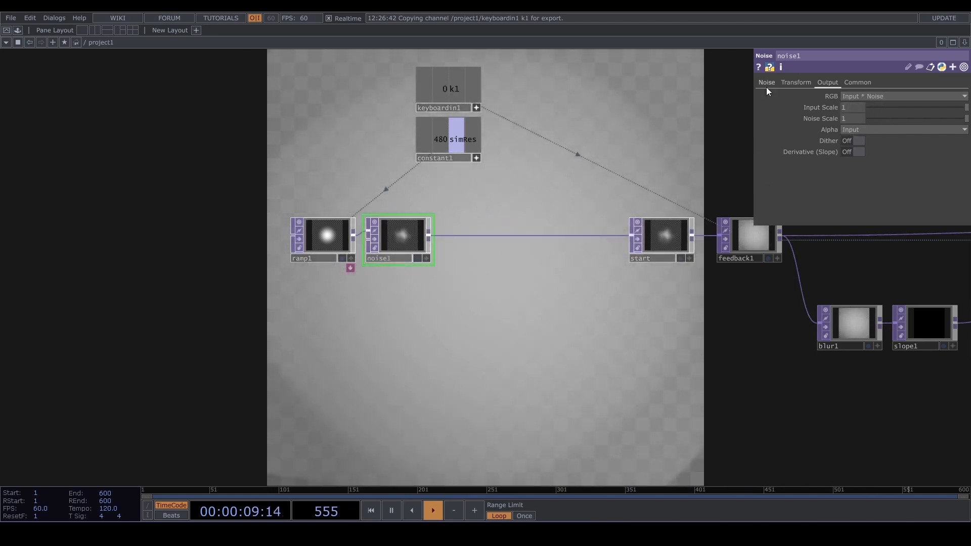
# - Set the noise Amplitude to 1 and Offset to 0, and restart the feedback from the new source
pyautogui.click(767, 83)
pyautogui.moveTo(870, 197); pyautogui.dragTo(849, 195)
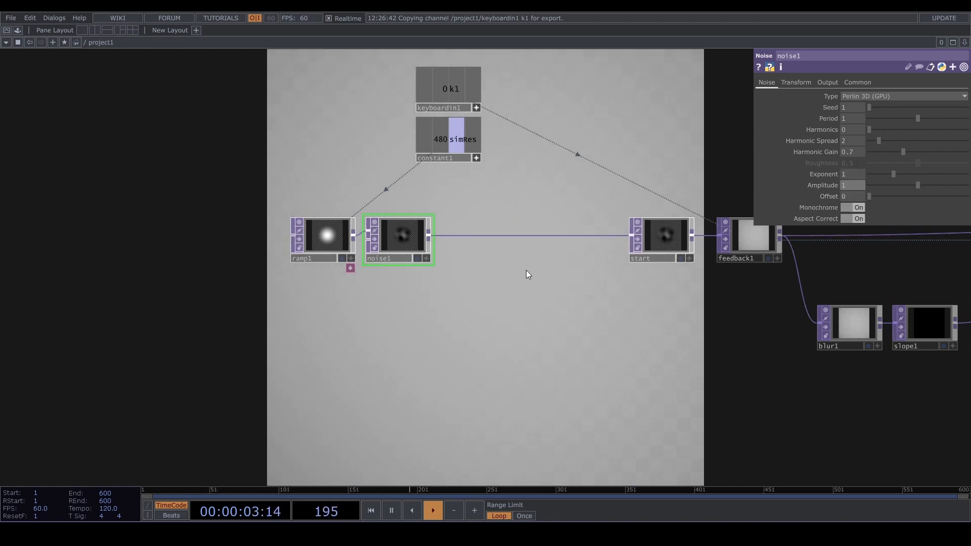
pyautogui.scroll(7, 392, 260)
pyautogui.scroll(-10, 433, 145)
pyautogui.moveTo(503, 216); pyautogui.dragTo(444, 291)
pyautogui.press('1')
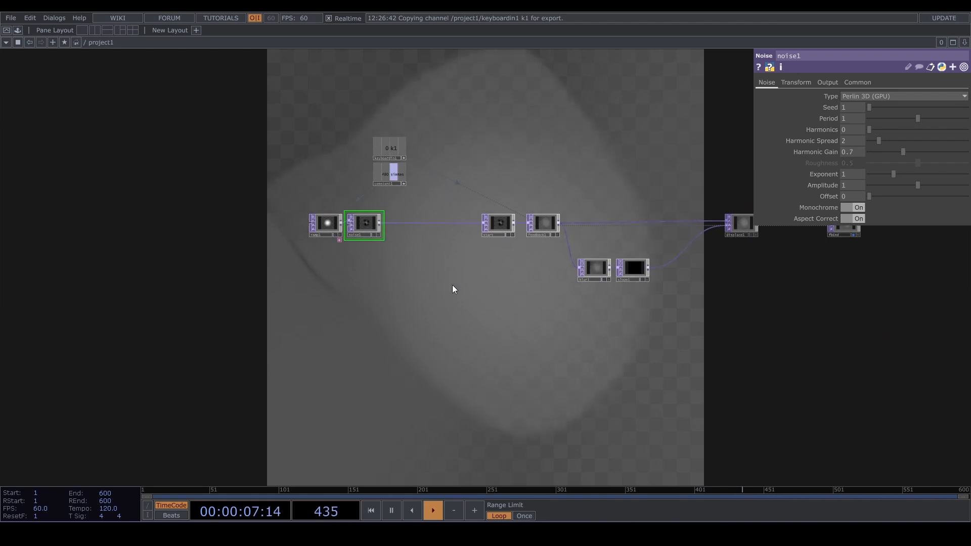
# - Change the noise Seed to 3368 and reset the feedback several times to view the new shape
pyautogui.moveTo(910, 108); pyautogui.dragTo(900, 108)
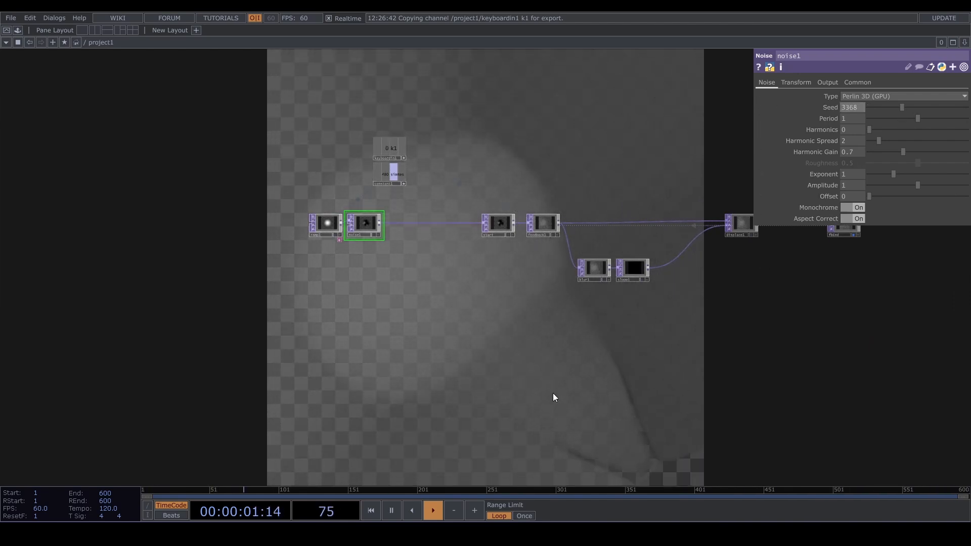
pyautogui.press('1')
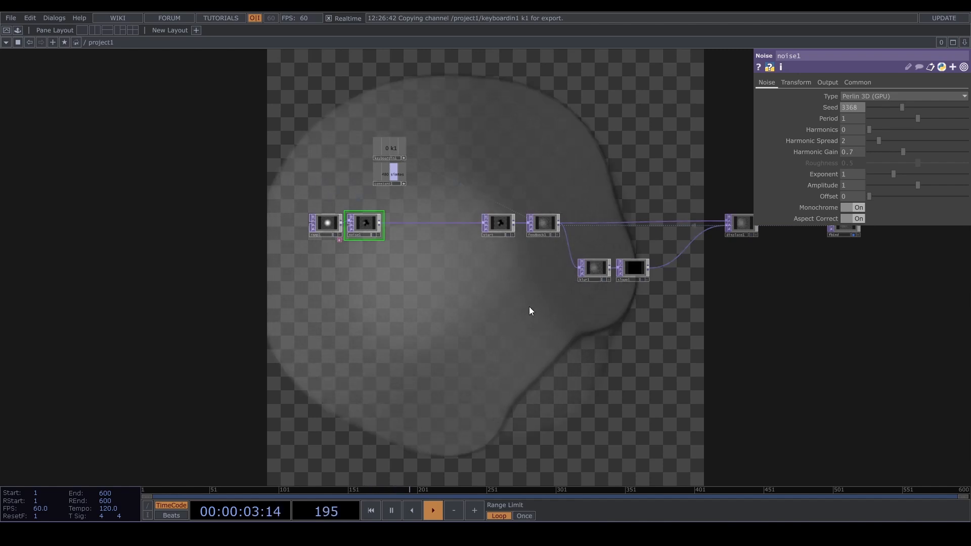
pyautogui.press('1')
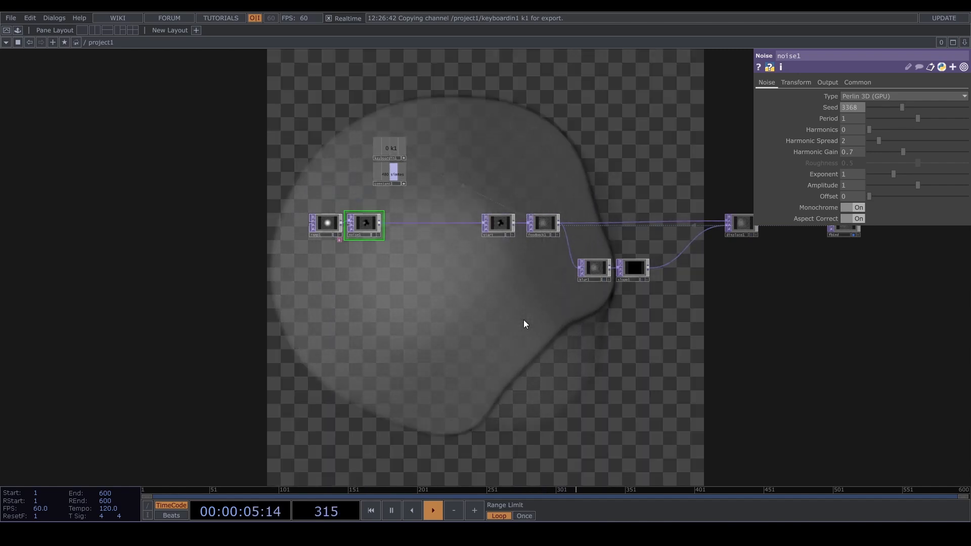
pyautogui.moveTo(524, 320); pyautogui.dragTo(462, 345)
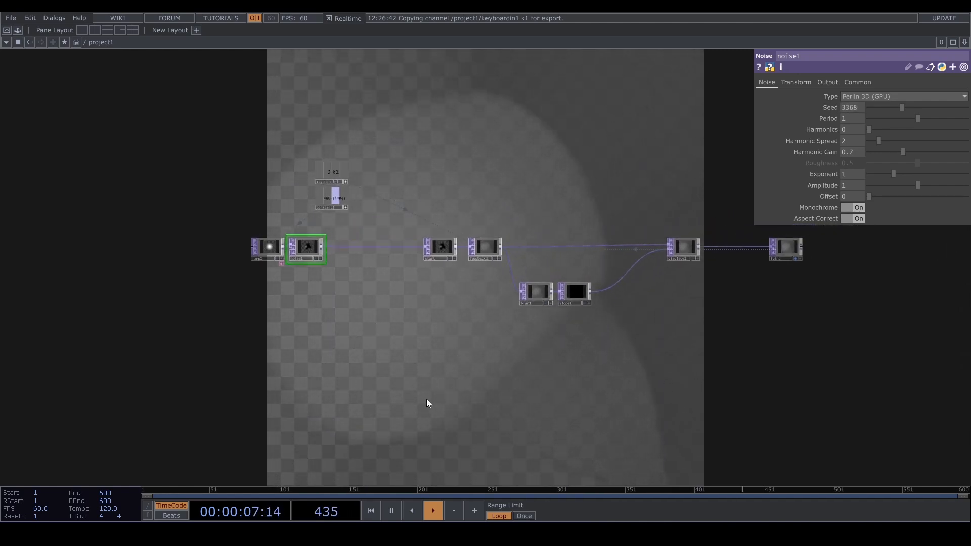
pyautogui.press('1')
# - Move the start null away from feedback1 and branch a Level operator off its output, placed above feedback1
pyautogui.moveTo(450, 253); pyautogui.dragTo(408, 252)
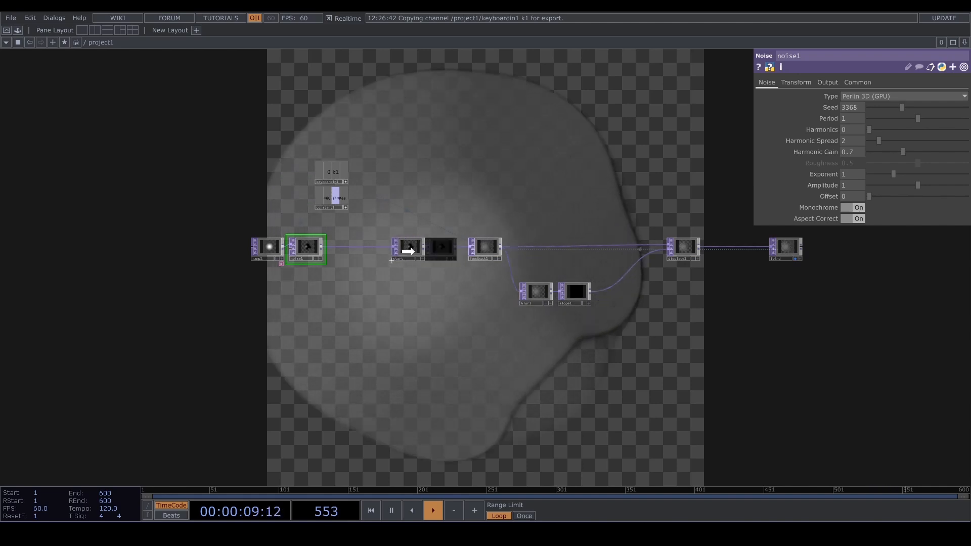
pyautogui.scroll(5, 409, 245)
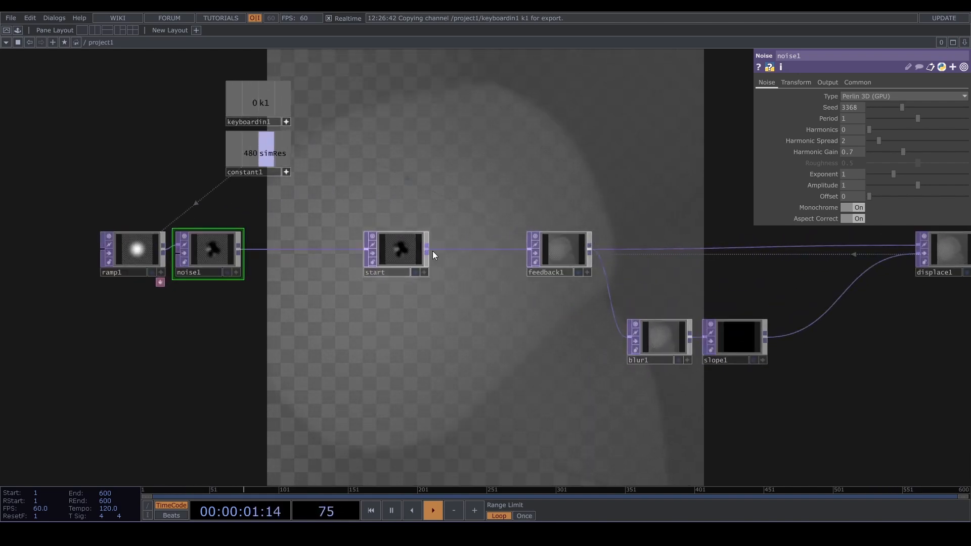
pyautogui.moveTo(429, 250); pyautogui.dragTo(542, 186)
pyautogui.write('leve')
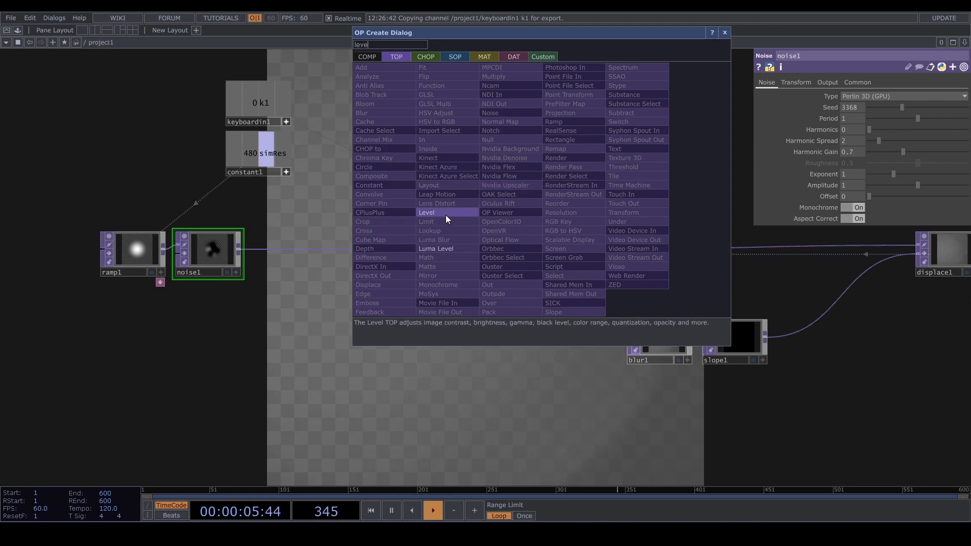
pyautogui.click(445, 213)
pyautogui.click(607, 207)
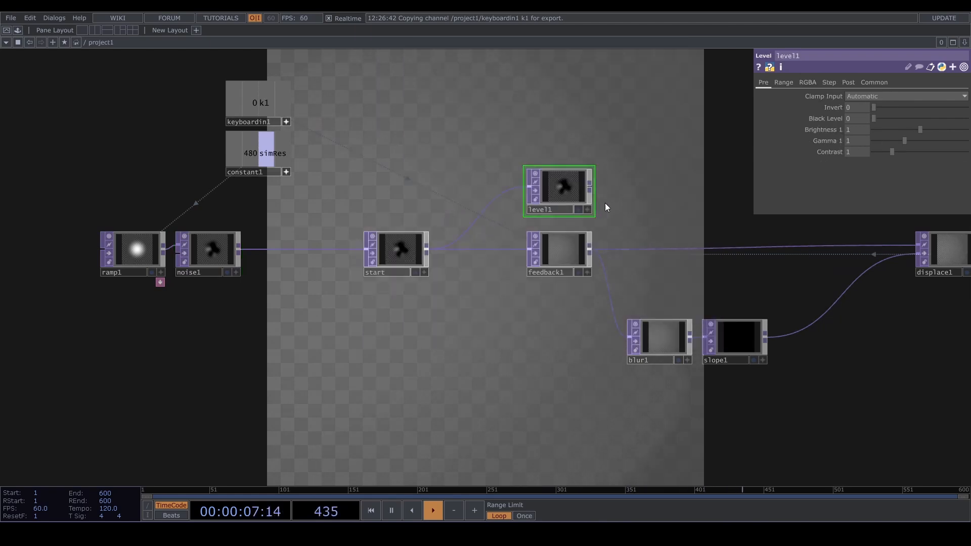
pyautogui.moveTo(606, 205); pyautogui.dragTo(365, 214)
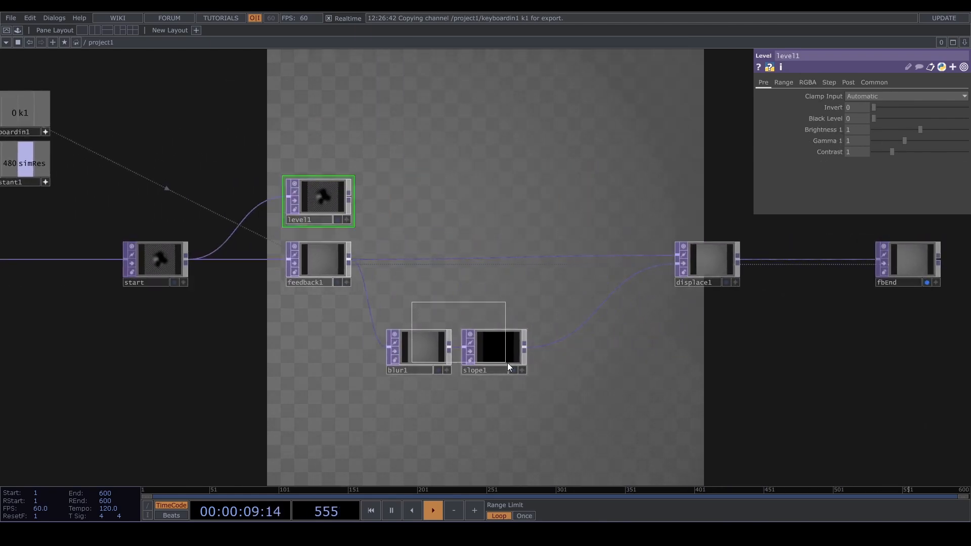
# - Move blur1 and slope1 closer to displace1 and insert an Over operator directly after feedback1
pyautogui.moveTo(508, 367); pyautogui.dragTo(653, 349)
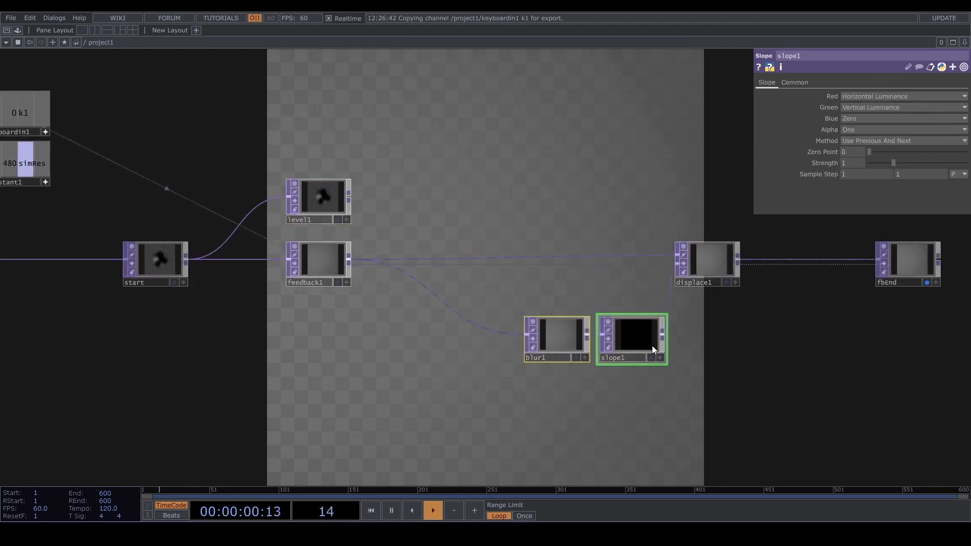
pyautogui.rightClick(395, 260)
pyautogui.click(432, 249)
pyautogui.write('over')
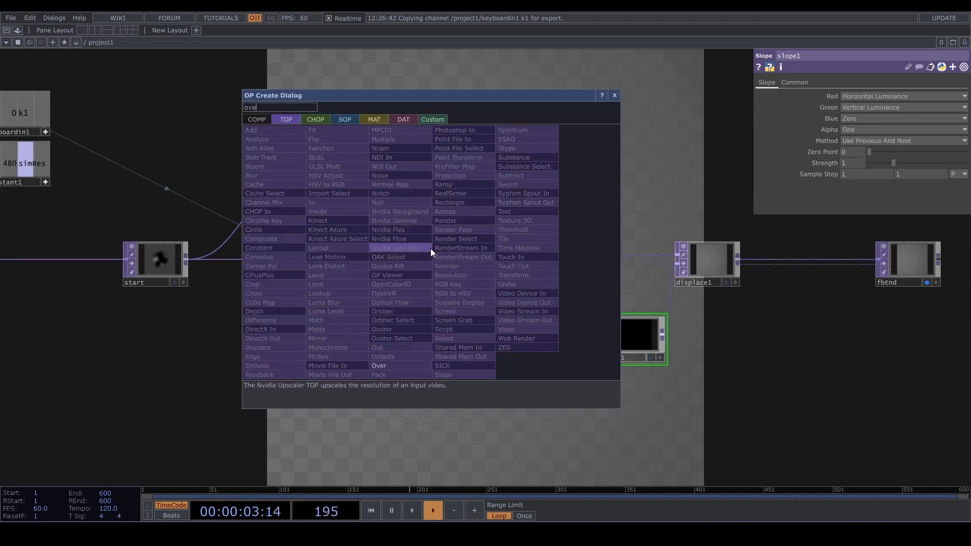
pyautogui.click(386, 365)
pyautogui.click(416, 268)
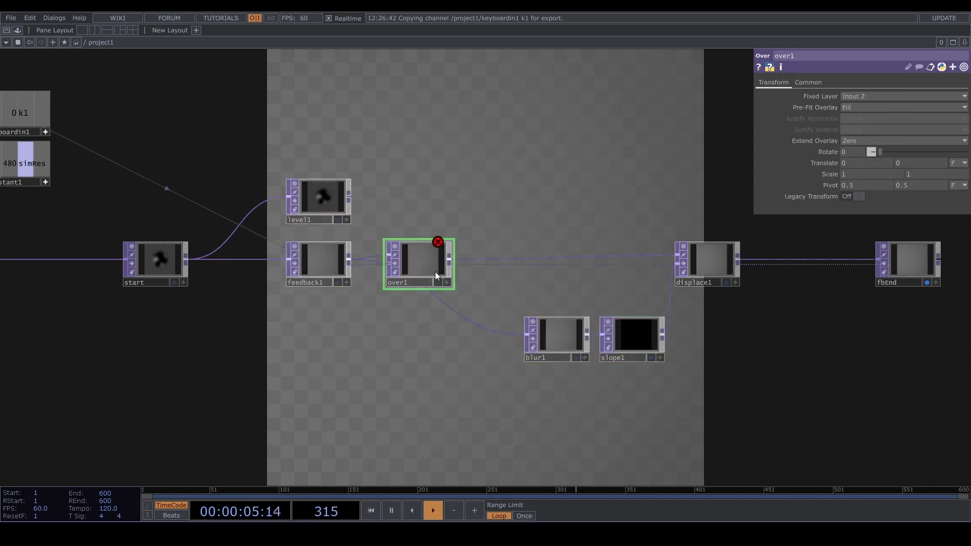
# - Connect level1's output to the Over operator's second input and reset the feedback
pyautogui.scroll(4, 390, 265)
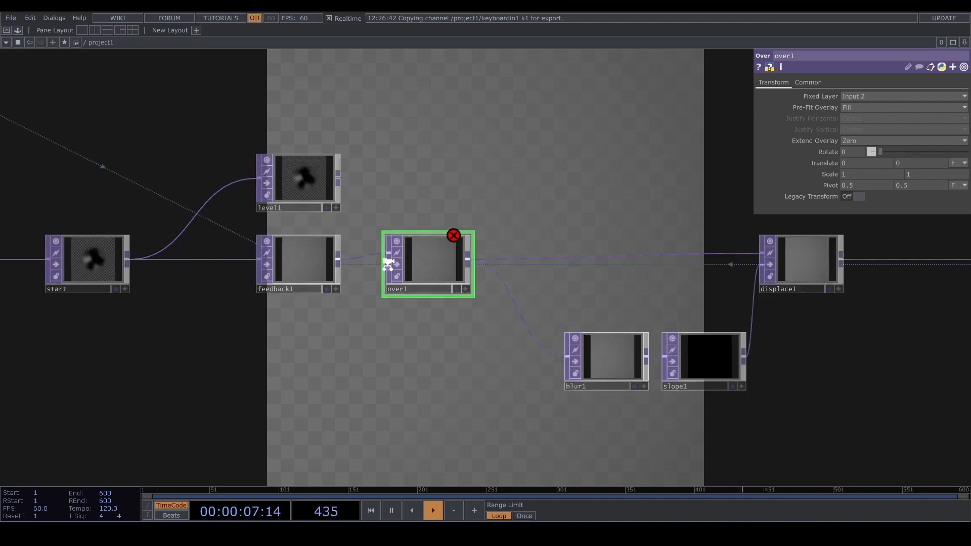
pyautogui.moveTo(390, 266); pyautogui.dragTo(327, 150)
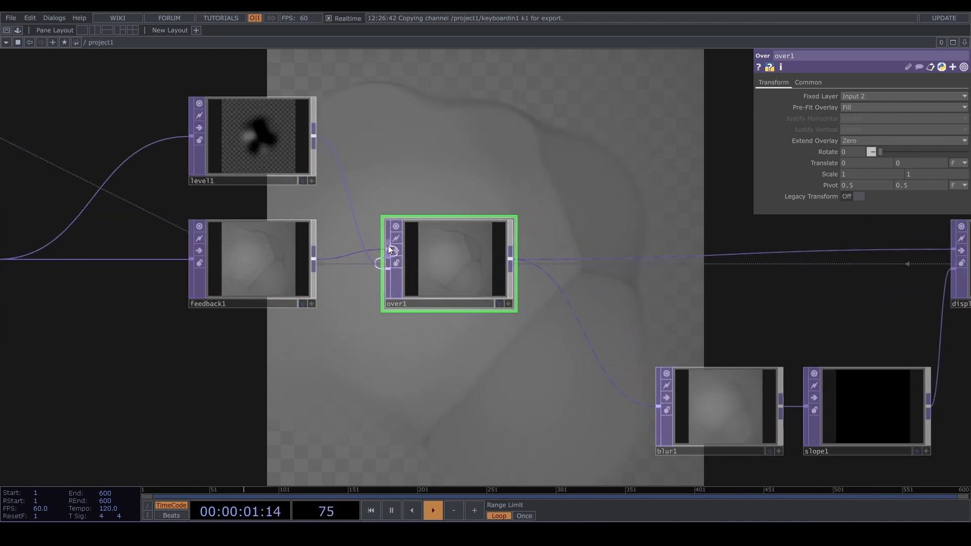
pyautogui.scroll(-5, 388, 245)
pyautogui.moveTo(459, 325); pyautogui.dragTo(479, 322)
pyautogui.press('1')
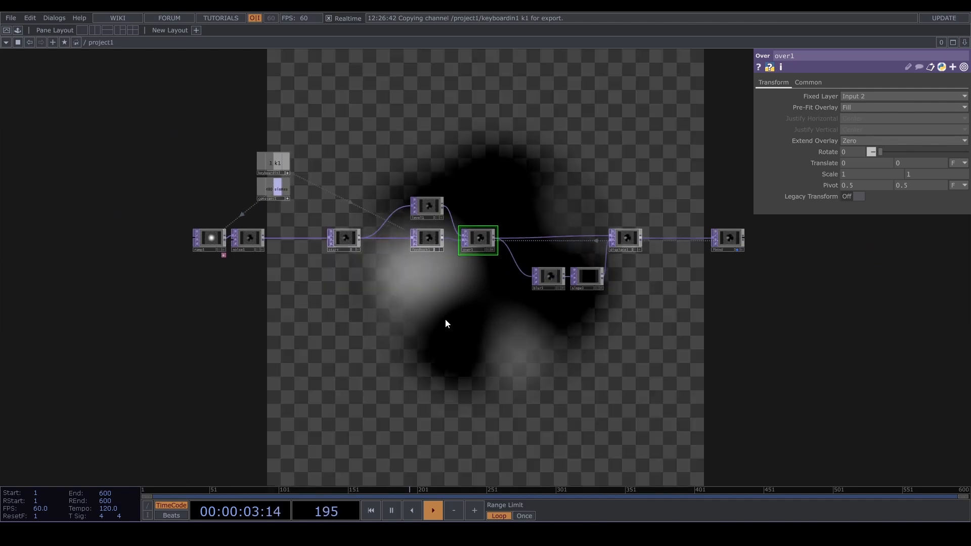
# - Animate noise1 by driving its Translate Z with a time expression that multiplies seconds by a small factor
pyautogui.click(246, 235)
pyautogui.click(793, 83)
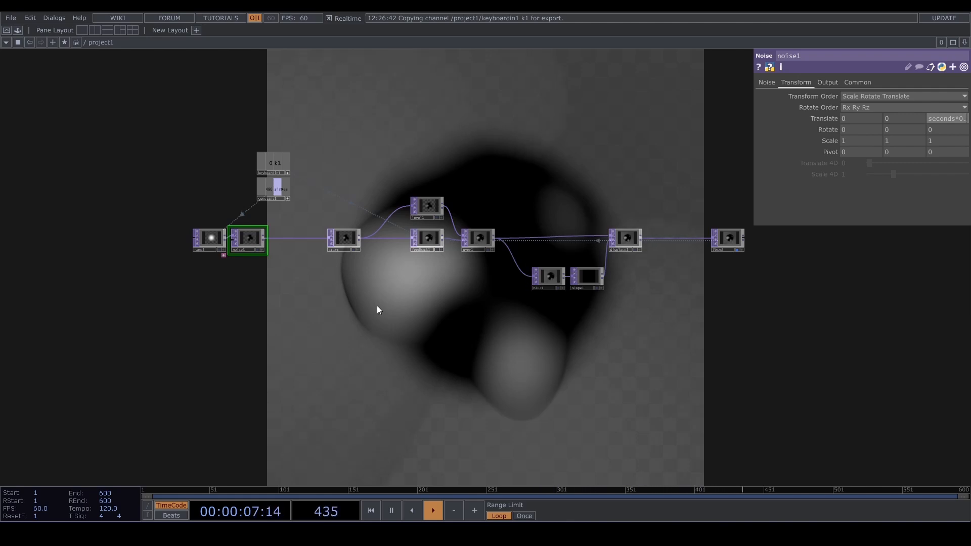
pyautogui.scroll(4, 428, 330)
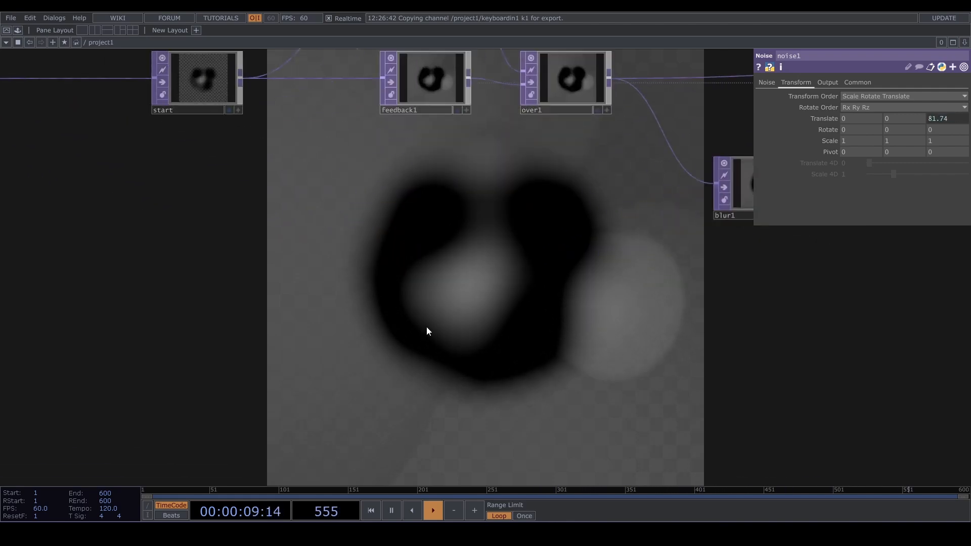
pyautogui.scroll(-8, 424, 268)
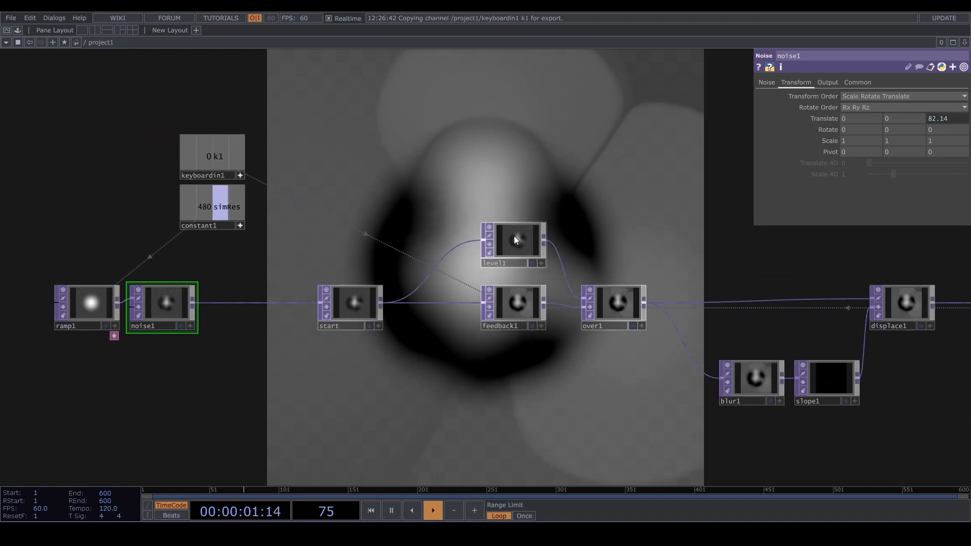
# - Set level1's post Opacity to 0.1 and reset the feedback
pyautogui.click(514, 235)
pyautogui.scroll(-3, 512, 226)
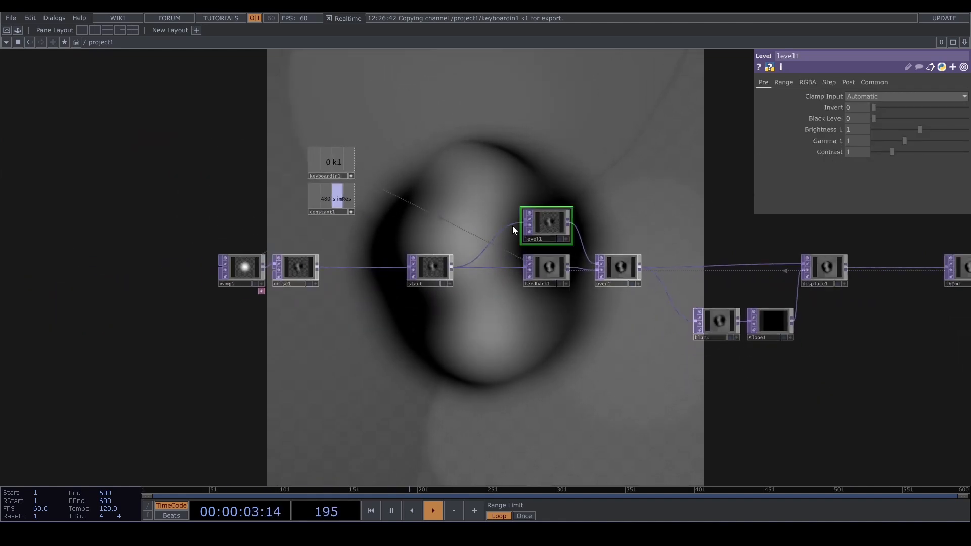
pyautogui.click(846, 82)
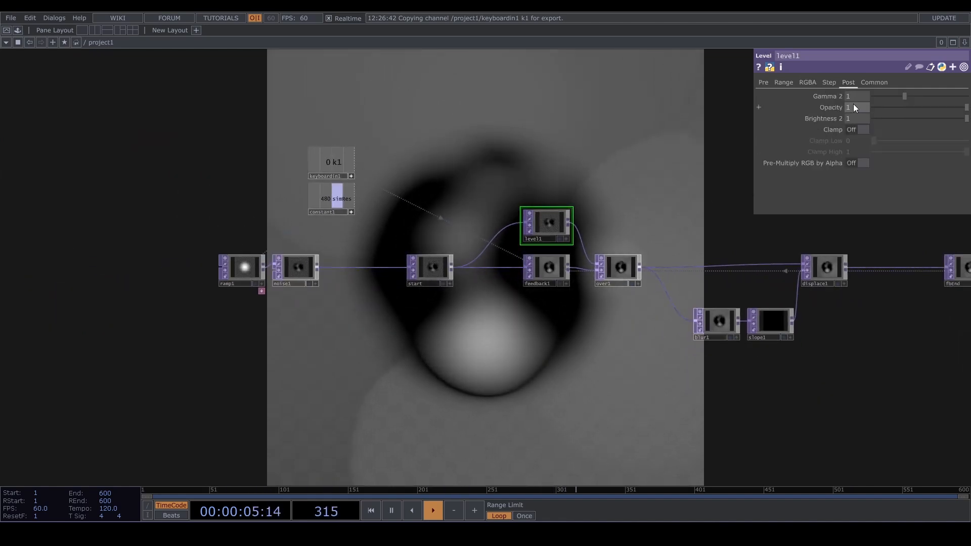
pyautogui.moveTo(854, 106); pyautogui.dragTo(815, 104, button='middle')
pyautogui.moveTo(595, 334); pyautogui.dragTo(504, 268)
pyautogui.press('1')
# - Move displace1 away from slope1 toward fbEnd, and shift blur1 and slope1 together closer to over1
pyautogui.scroll(-3, 505, 266)
pyautogui.moveTo(529, 229); pyautogui.dragTo(377, 251)
pyautogui.moveTo(393, 167); pyautogui.dragTo(422, 166)
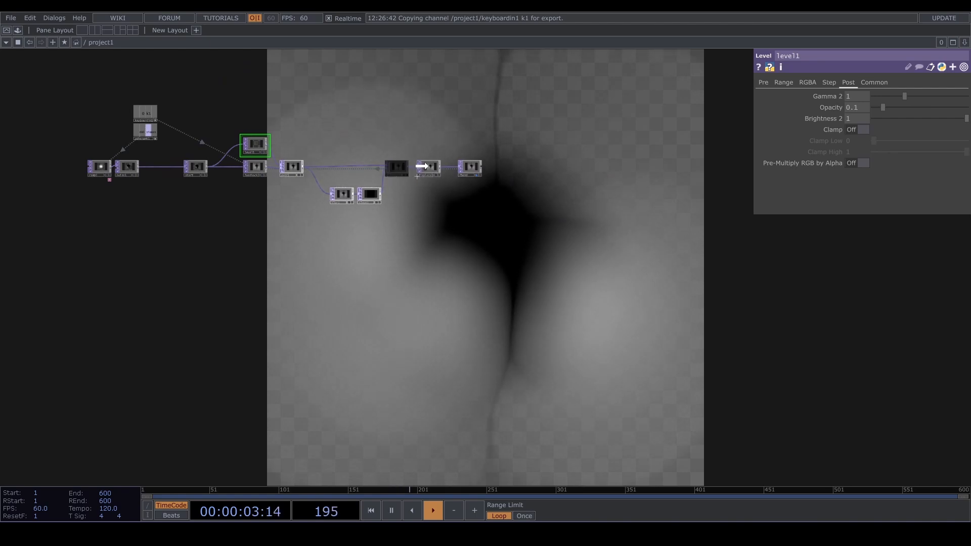
pyautogui.moveTo(435, 200); pyautogui.dragTo(397, 149)
pyautogui.scroll(-2, 408, 191)
pyautogui.scroll(2, 408, 190)
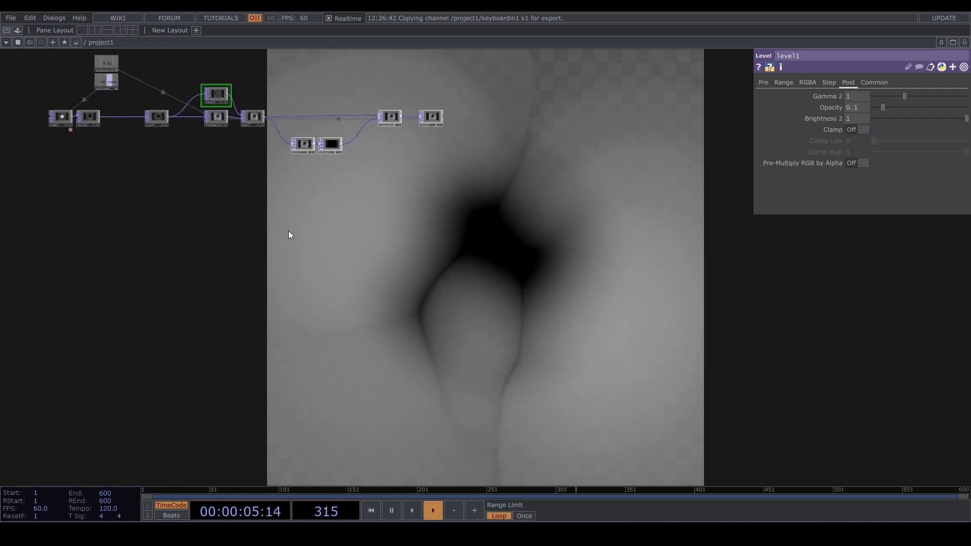
pyautogui.moveTo(239, 216); pyautogui.dragTo(312, 151)
pyautogui.moveTo(342, 217); pyautogui.dragTo(409, 317)
pyautogui.scroll(3, 248, 253)
pyautogui.scroll(-5, 315, 298)
pyautogui.scroll(2, 320, 297)
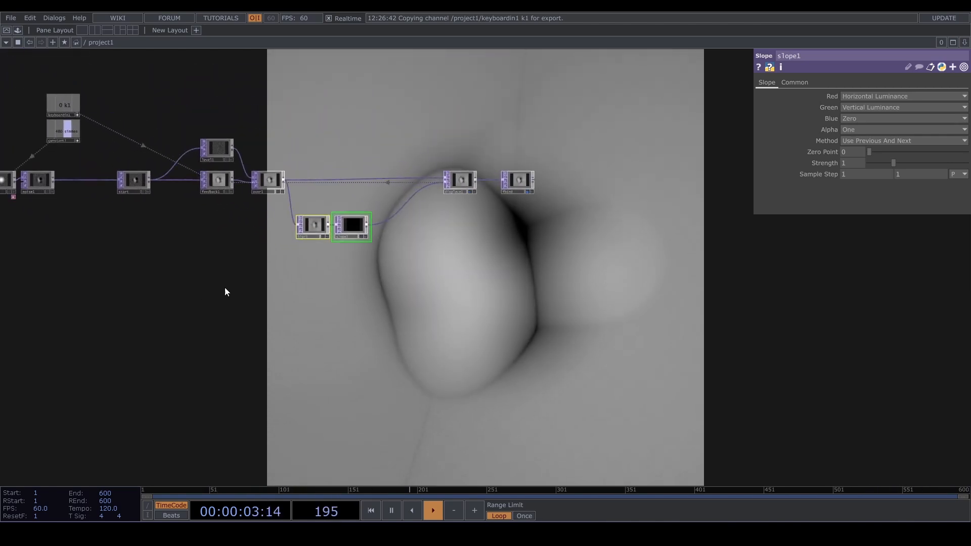
# - Insert a Transform operator on the wire between noise1 and start
pyautogui.moveTo(278, 295); pyautogui.dragTo(499, 319)
pyautogui.scroll(4, 292, 224)
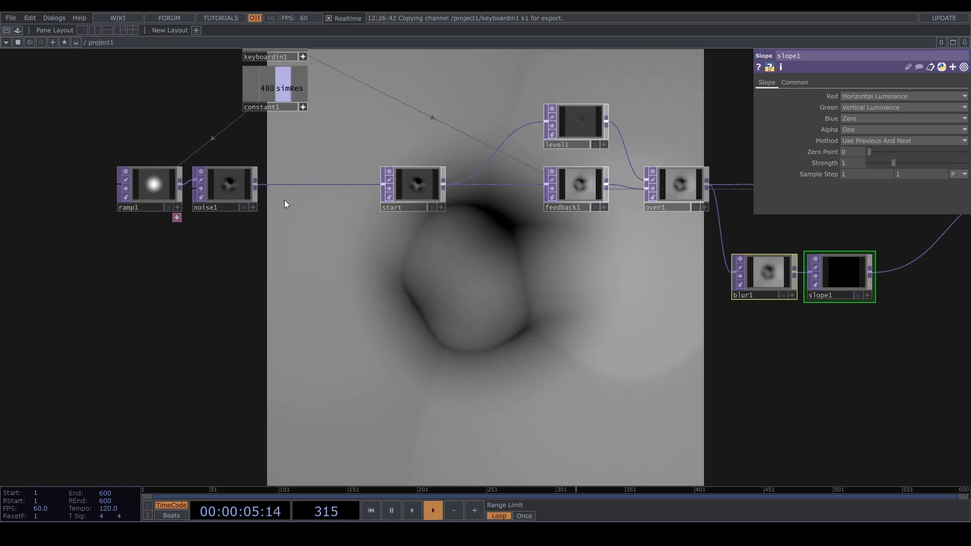
pyautogui.rightClick(298, 185)
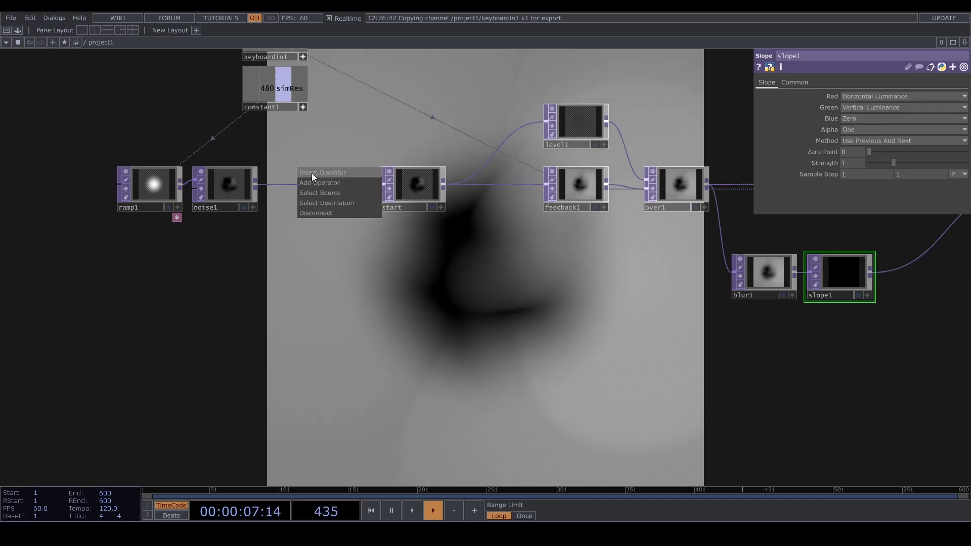
pyautogui.click(312, 173)
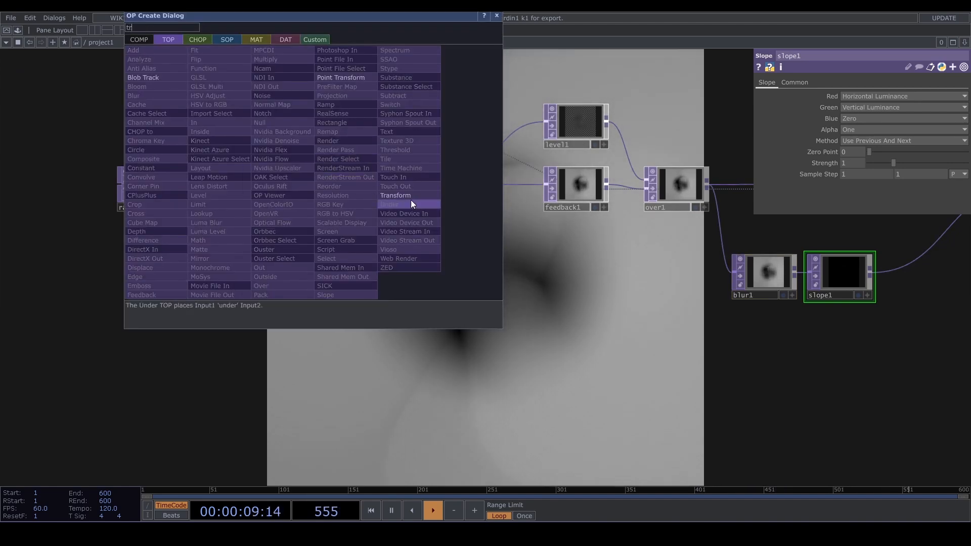
pyautogui.click(411, 196)
pyautogui.click(313, 187)
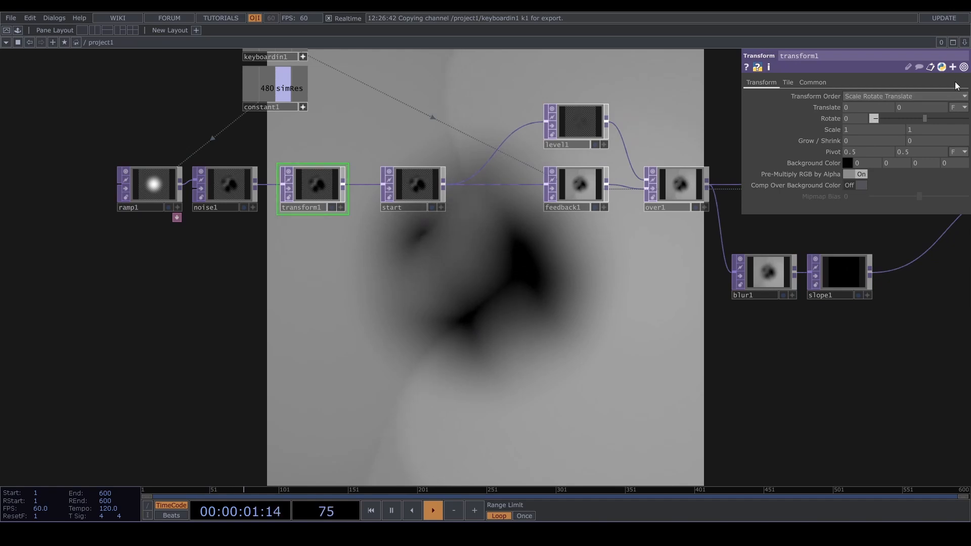
# - Try offsetting the shape with transform1's Translate X and Y values
pyautogui.moveTo(878, 108); pyautogui.dragTo(869, 117, button='middle')
pyautogui.moveTo(930, 107); pyautogui.dragTo(881, 110, button='middle')
# - Add a Mouse In CHOP in the empty area above the TOP network
pyautogui.moveTo(424, 117); pyautogui.dragTo(418, 255)
pyautogui.press('h')
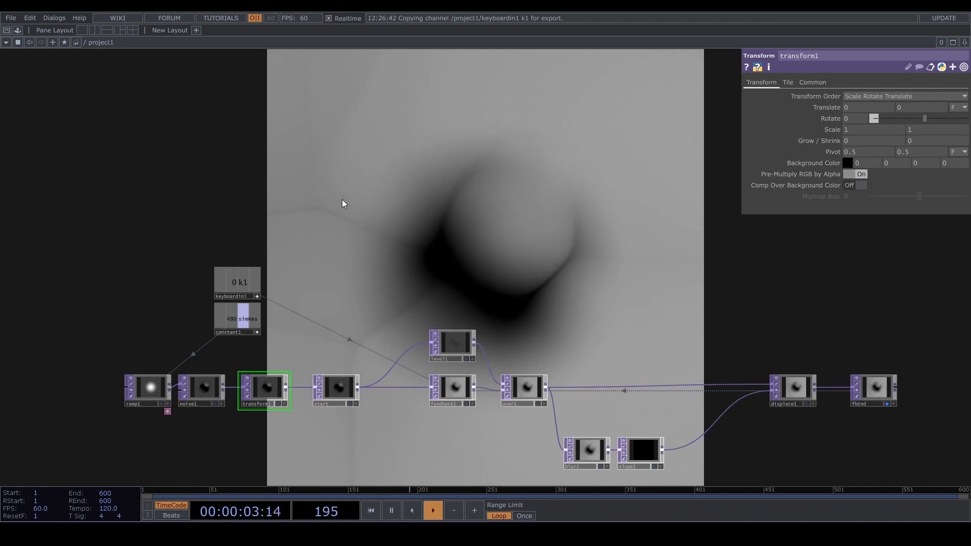
pyautogui.press('Tab')
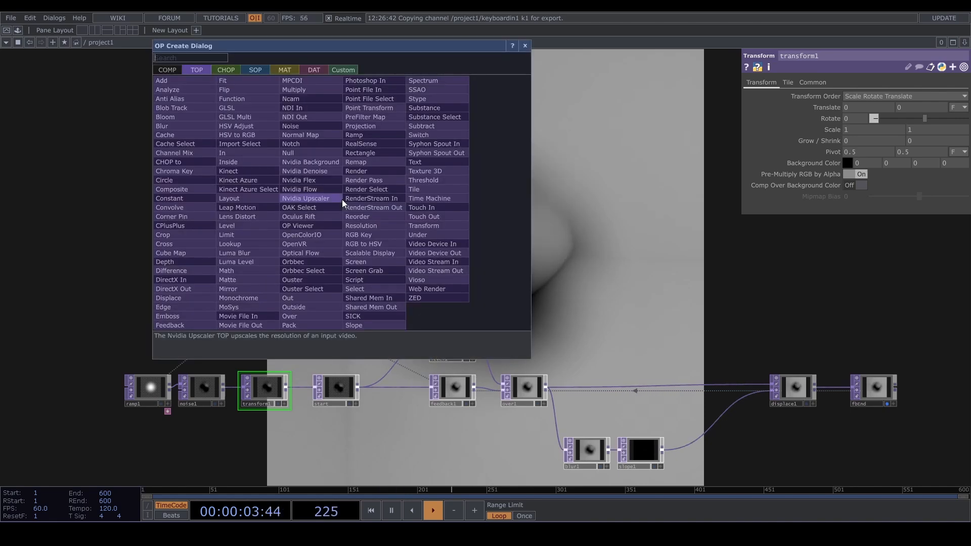
pyautogui.click(229, 73)
pyautogui.write('mous')
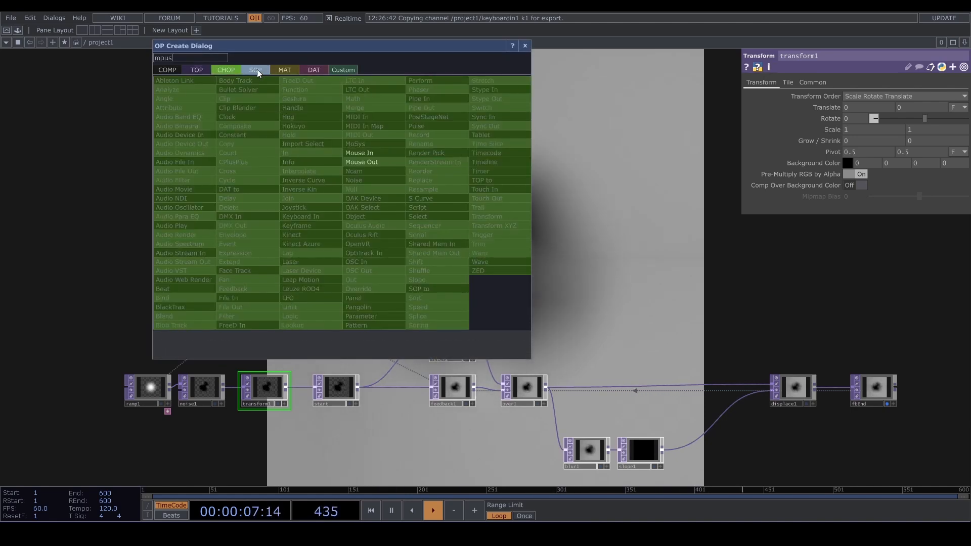
pyautogui.click(377, 157)
pyautogui.click(338, 193)
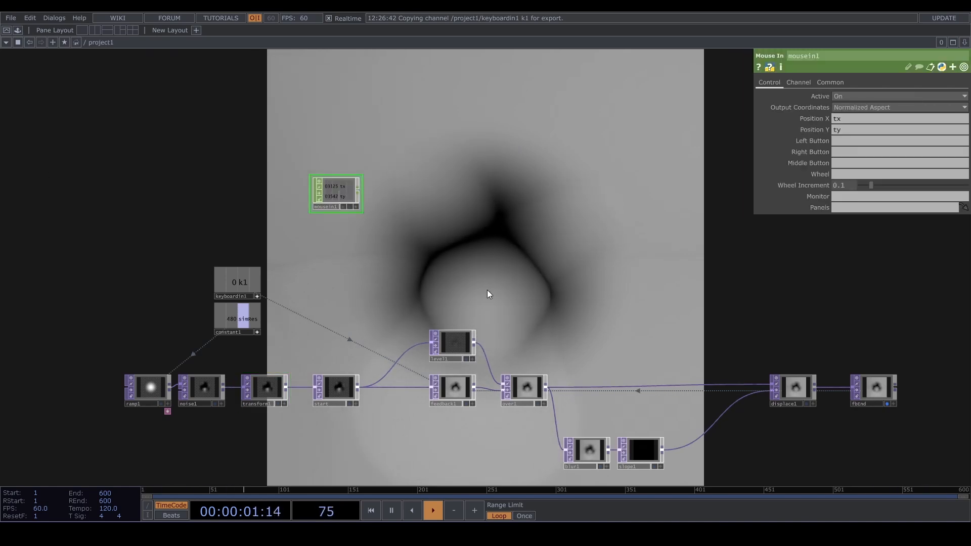
# - Branch a Base component off mousein1's output and place it beside mousein1
pyautogui.scroll(4, 439, 173)
pyautogui.moveTo(329, 282); pyautogui.dragTo(266, 346)
pyautogui.click(223, 272)
pyautogui.click(382, 268)
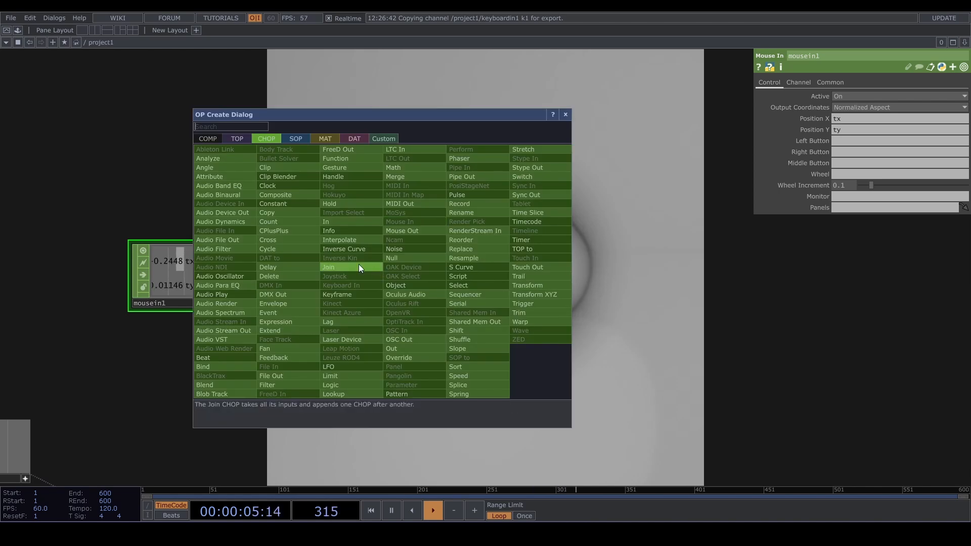
pyautogui.click(204, 140)
pyautogui.write('b')
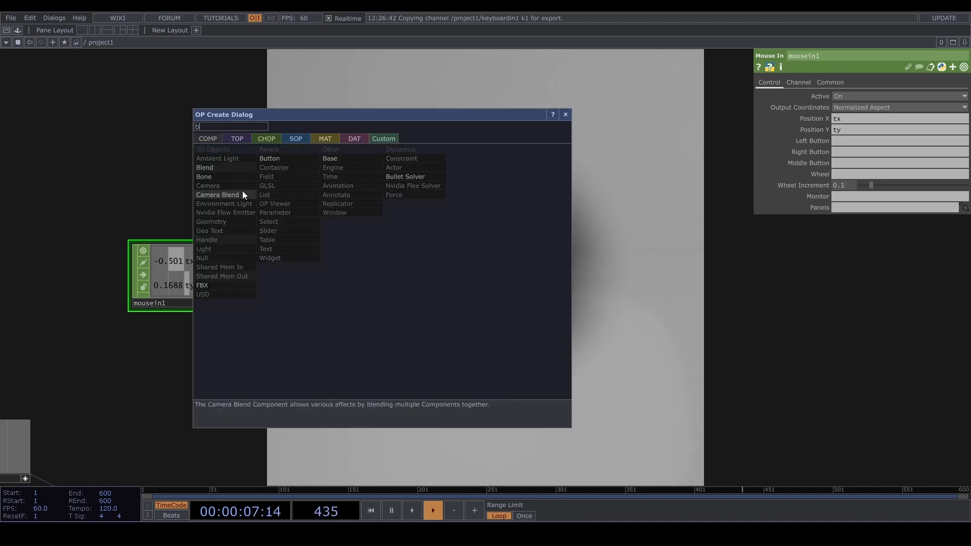
pyautogui.click(369, 156)
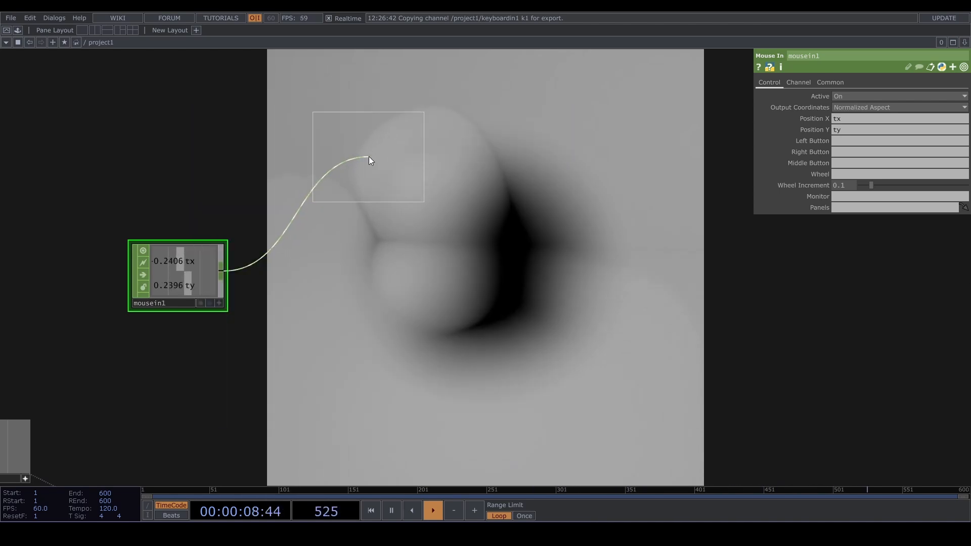
pyautogui.click(380, 275)
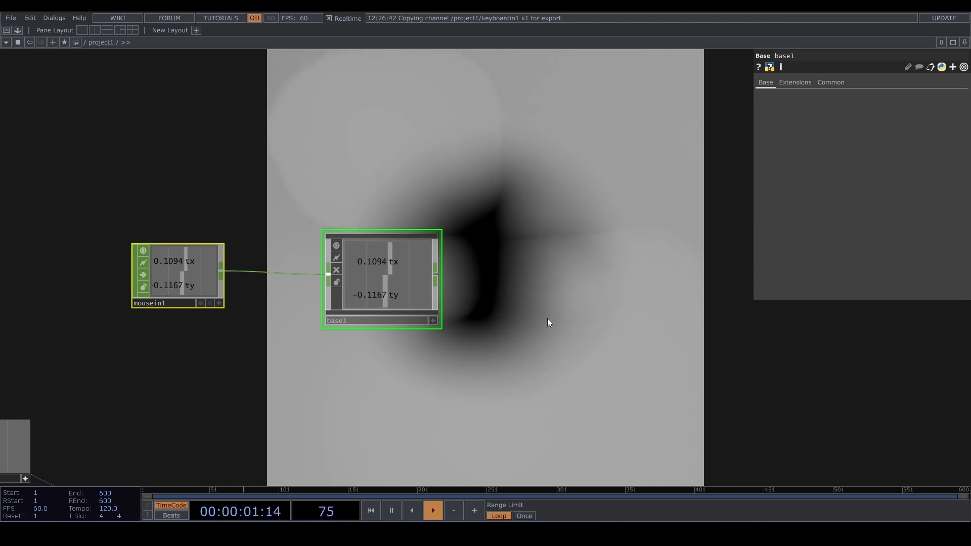
# - Enter base1 and move out1 well away from in1 to make room between them
pyautogui.press('i')
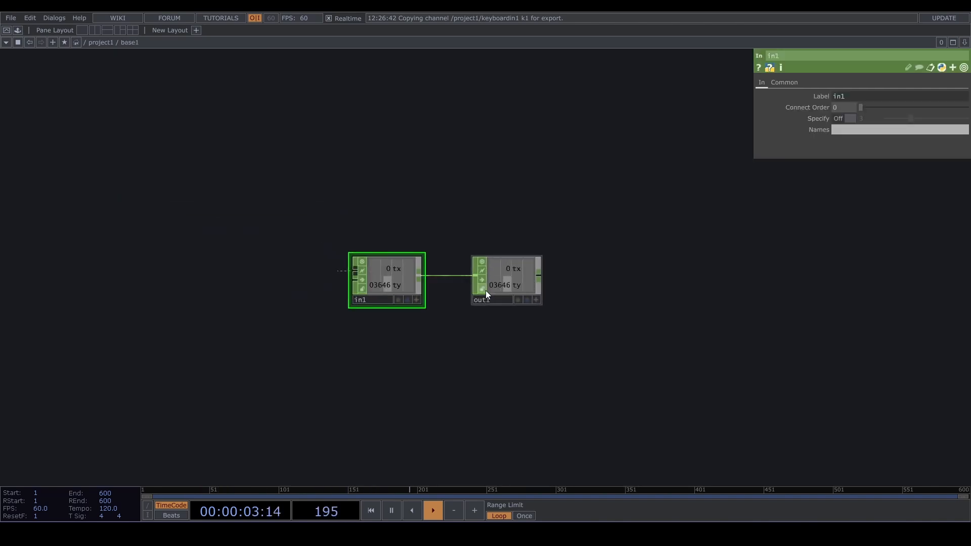
pyautogui.moveTo(486, 292); pyautogui.dragTo(869, 294)
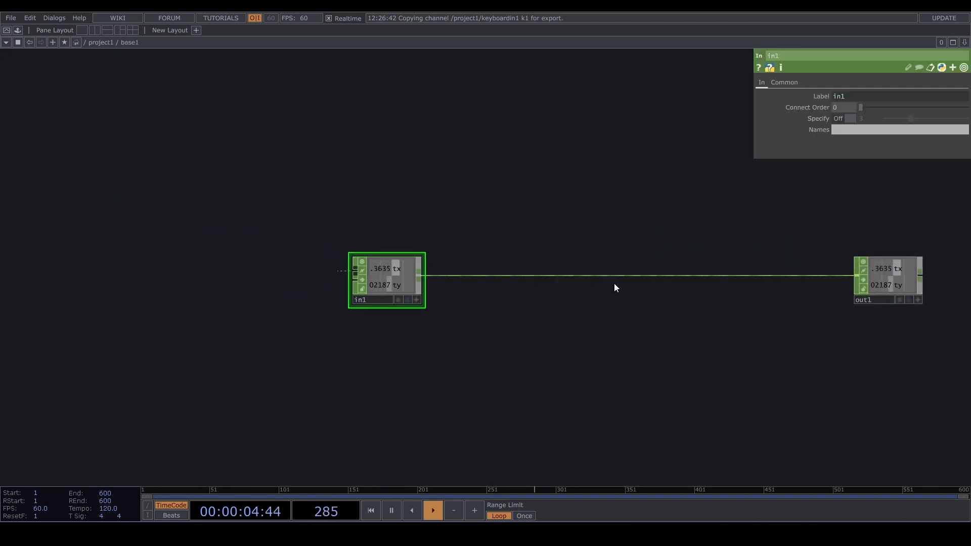
pyautogui.rightClick(493, 275)
pyautogui.moveTo(442, 335); pyautogui.dragTo(240, 322)
# - Insert a Filter CHOP after in1 and set its Filter Width to 0.15
pyautogui.rightClick(244, 285)
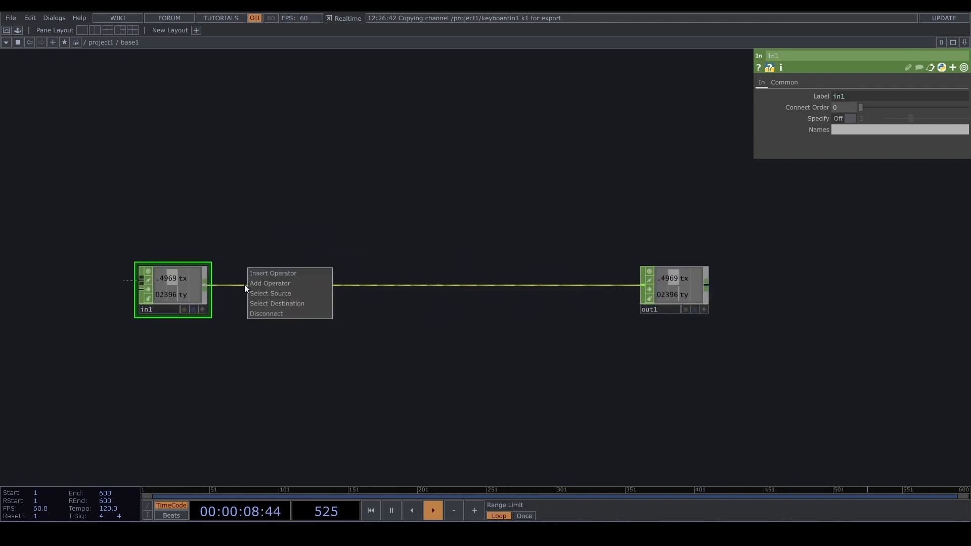
pyautogui.click(275, 271)
pyautogui.write('filter')
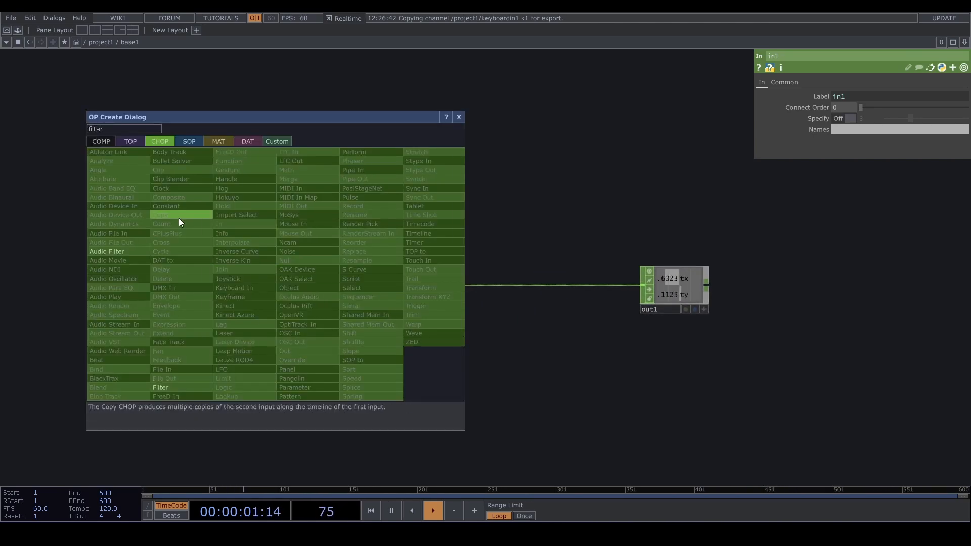
pyautogui.click(206, 389)
pyautogui.click(267, 292)
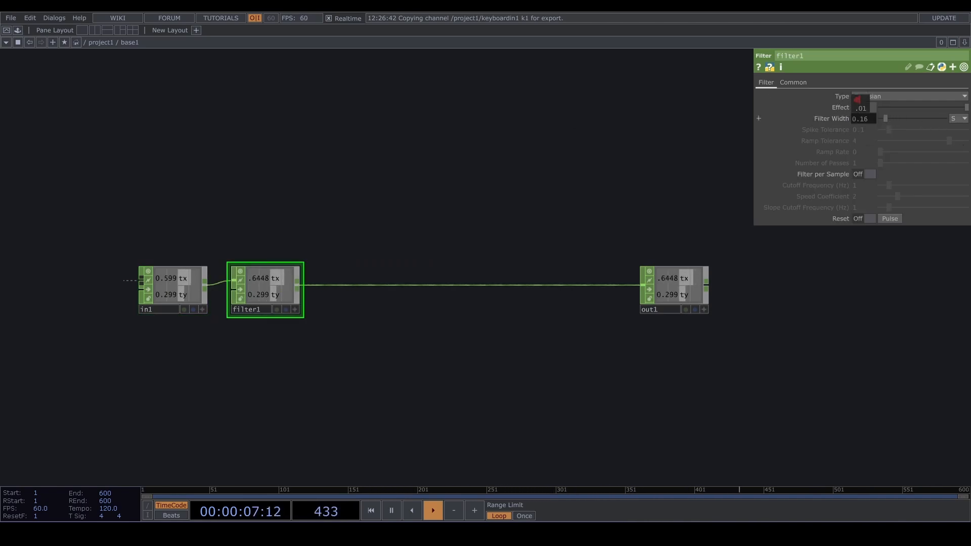
# - Move out1 much farther from filter1 and slightly higher to free space for more operators
pyautogui.moveTo(581, 181); pyautogui.dragTo(305, 252)
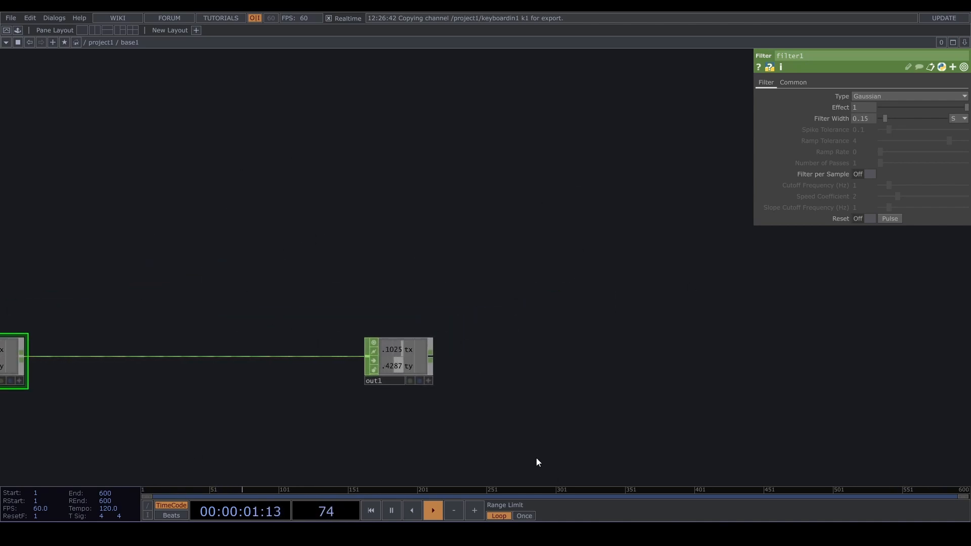
pyautogui.moveTo(382, 357); pyautogui.dragTo(686, 344)
pyautogui.moveTo(409, 362); pyautogui.dragTo(905, 345)
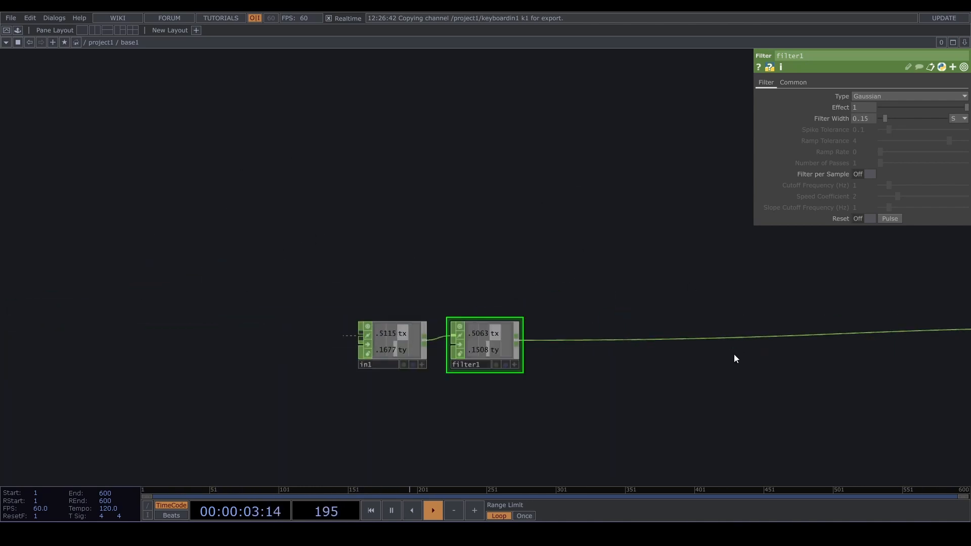
pyautogui.moveTo(672, 361); pyautogui.dragTo(500, 383)
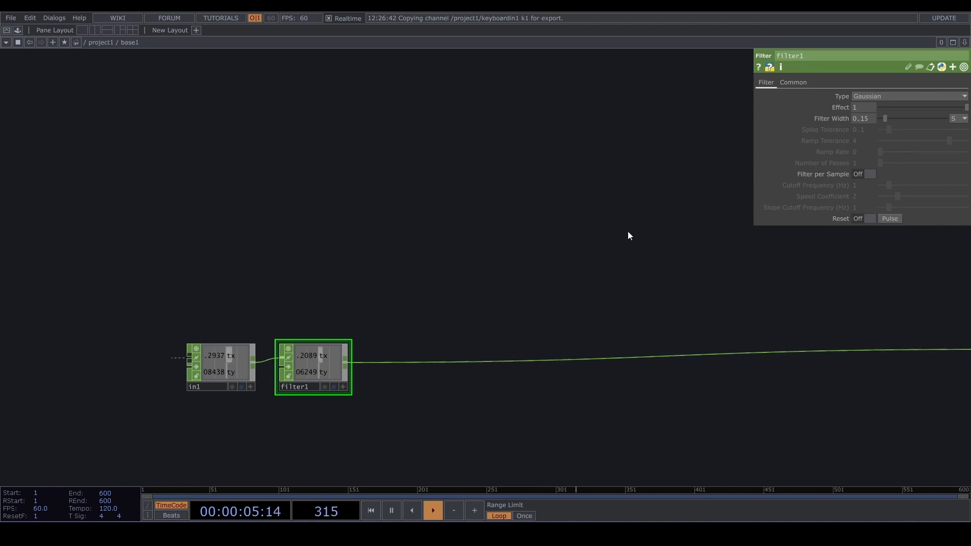
pyautogui.moveTo(557, 368); pyautogui.dragTo(324, 349)
pyautogui.moveTo(636, 347); pyautogui.dragTo(637, 376)
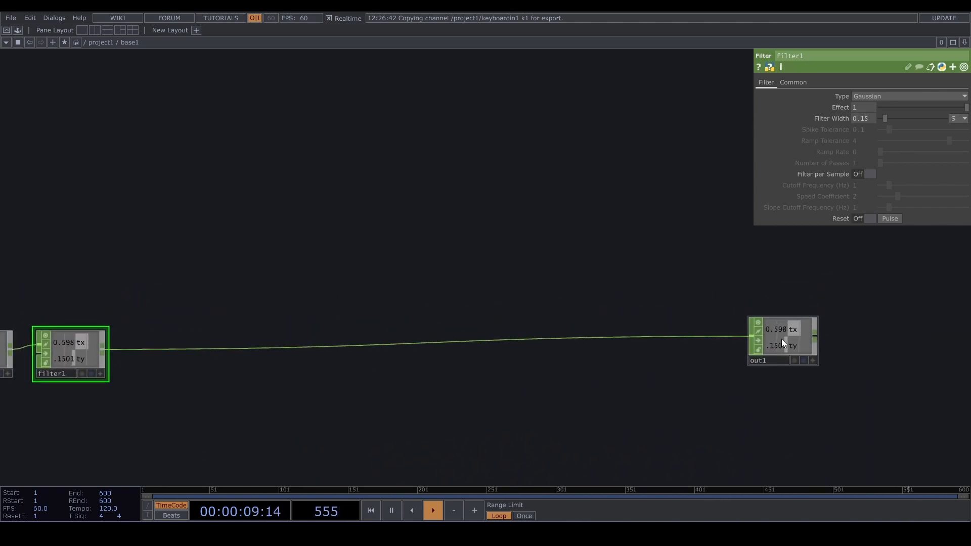
pyautogui.moveTo(781, 339); pyautogui.dragTo(795, 313)
# - Add a Select CHOP near out1, reference filter1 in it, and connect its output to out1
pyautogui.press('Tab')
pyautogui.write('se')
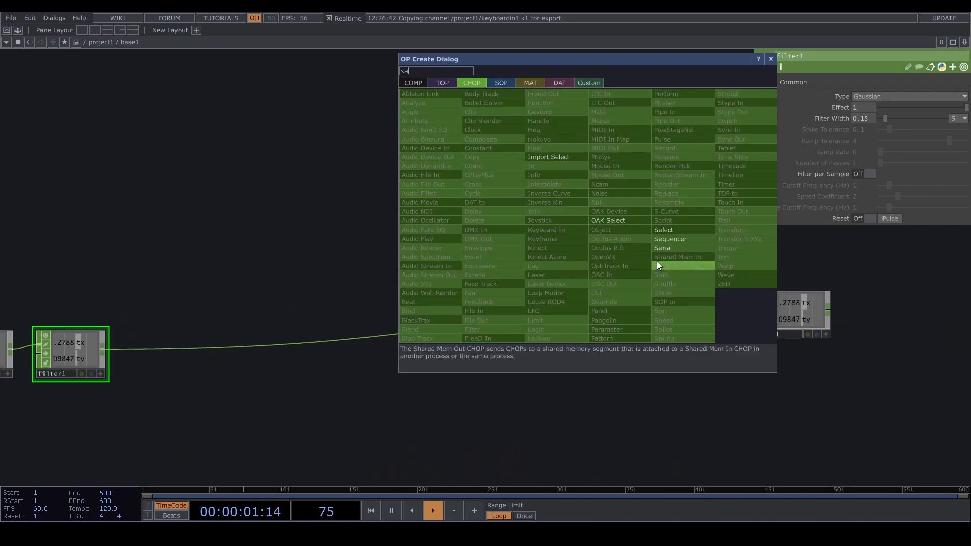
pyautogui.click(670, 229)
pyautogui.click(613, 224)
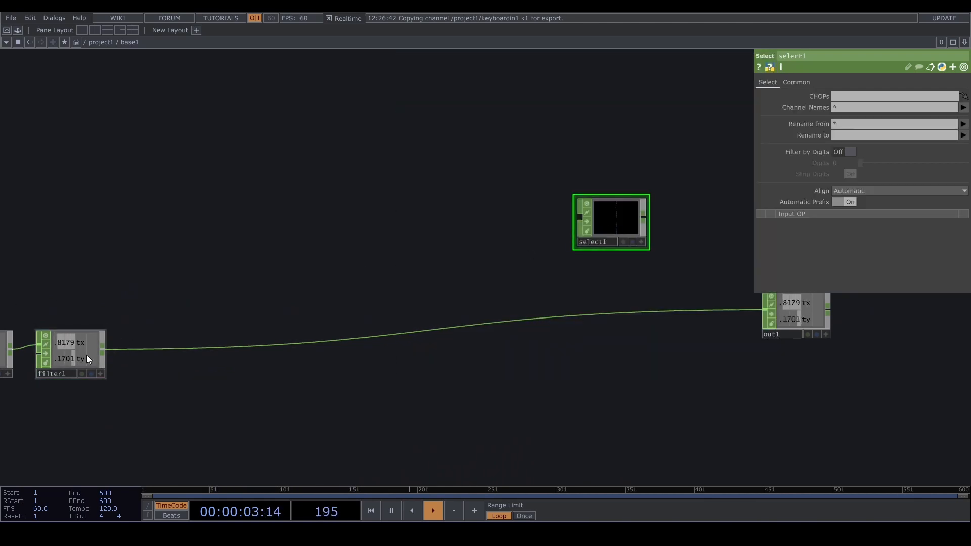
pyautogui.moveTo(86, 355); pyautogui.dragTo(619, 219)
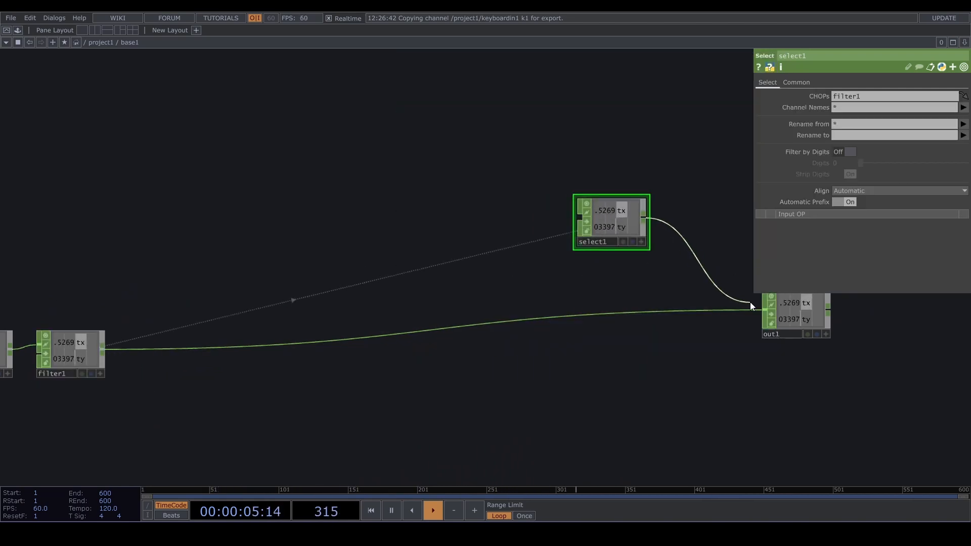
pyautogui.moveTo(750, 302); pyautogui.dragTo(719, 221)
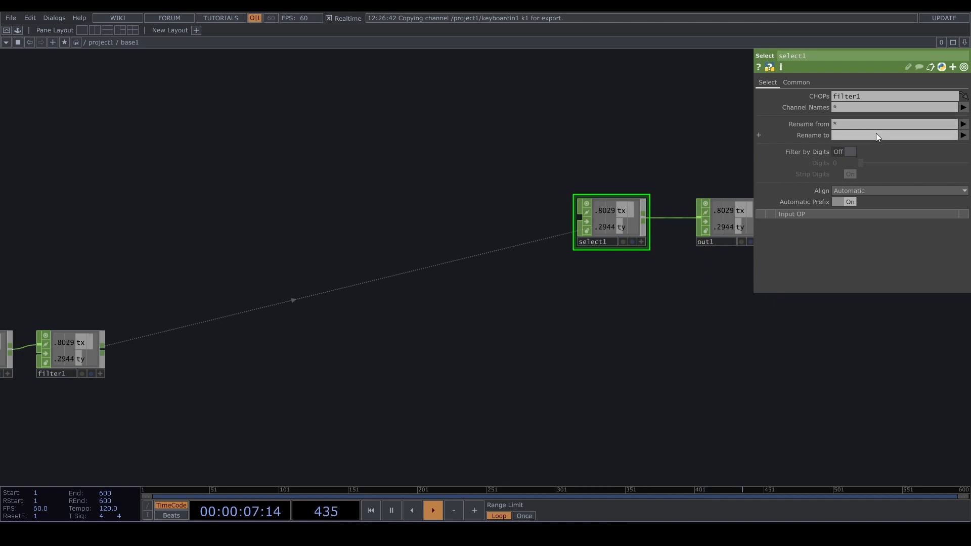
# - Rename select1's output channels to posX and posY
pyautogui.write('posX po')
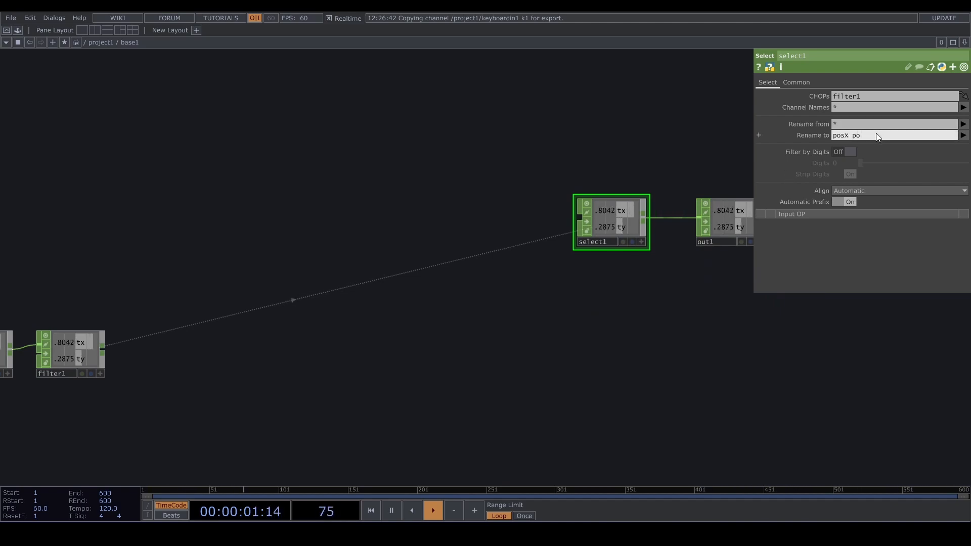
pyautogui.write('sY')
pyautogui.press('Return')
pyautogui.press('h')
pyautogui.moveTo(266, 297); pyautogui.dragTo(379, 271)
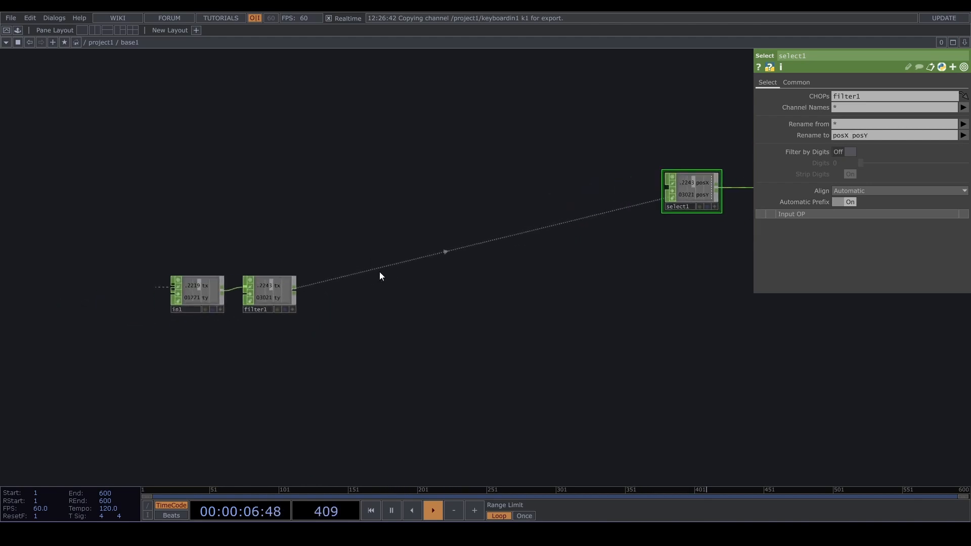
# - Add a Feedback CHOP after filter1, placed slightly higher than the in1–filter1 row and fed by filter1's output
pyautogui.scroll(2, 338, 305)
pyautogui.scroll(-1, 353, 303)
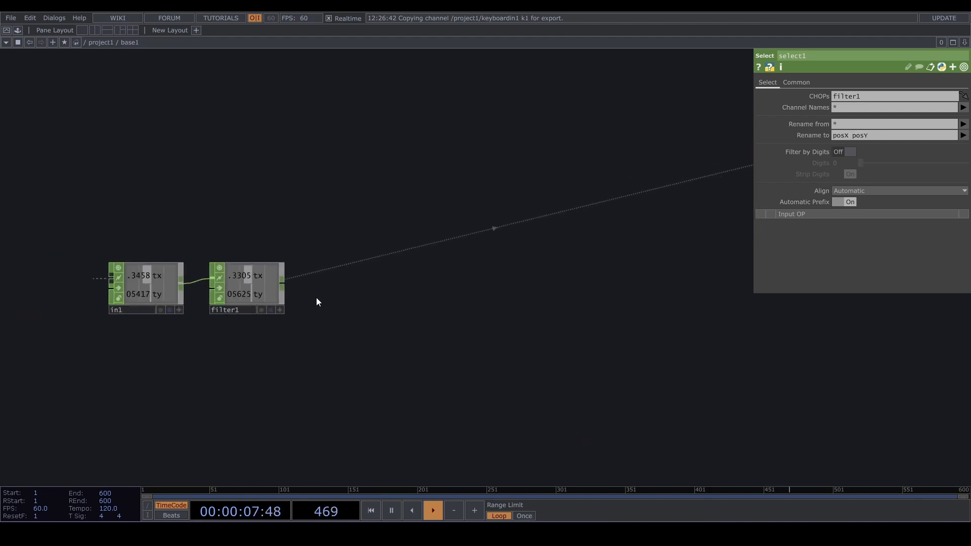
pyautogui.click(386, 250)
pyautogui.write('f')
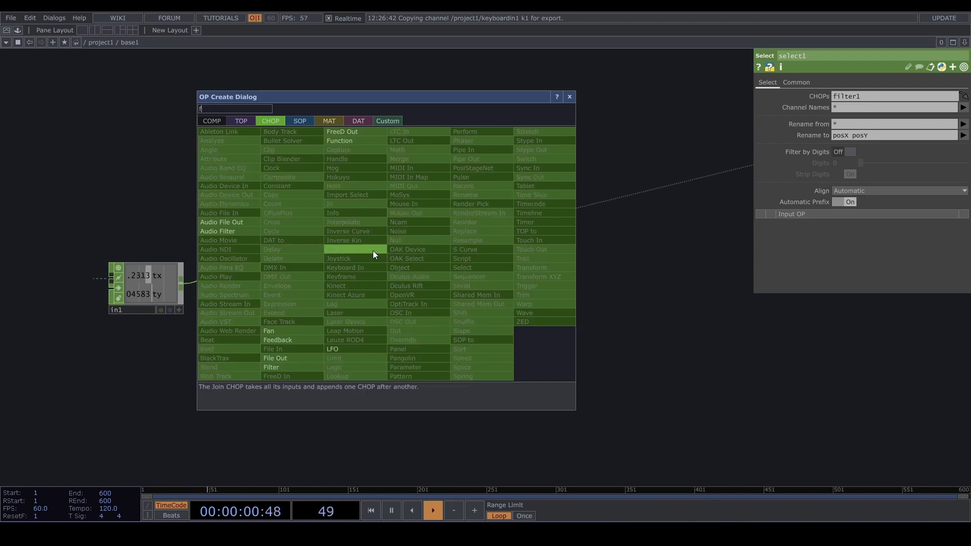
pyautogui.write('ilte')
pyautogui.click(273, 340)
pyautogui.click(372, 238)
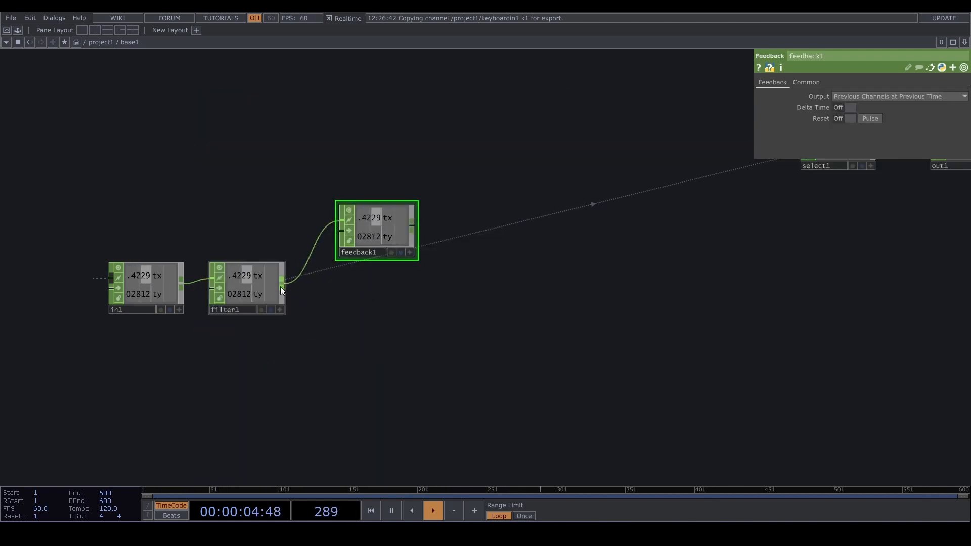
# - Add a Math CHOP fed by filter1 and connect feedback1's output as its second input
pyautogui.click(517, 289)
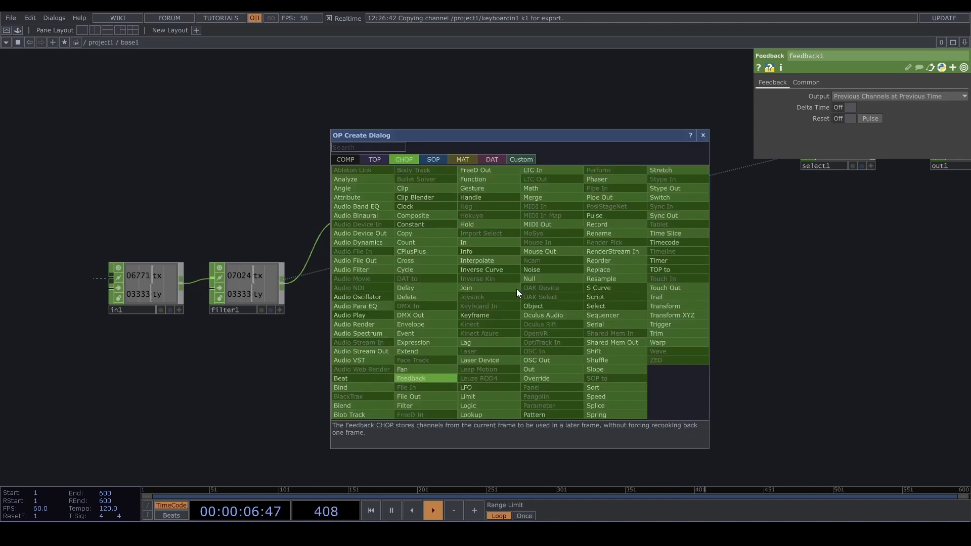
pyautogui.write('math')
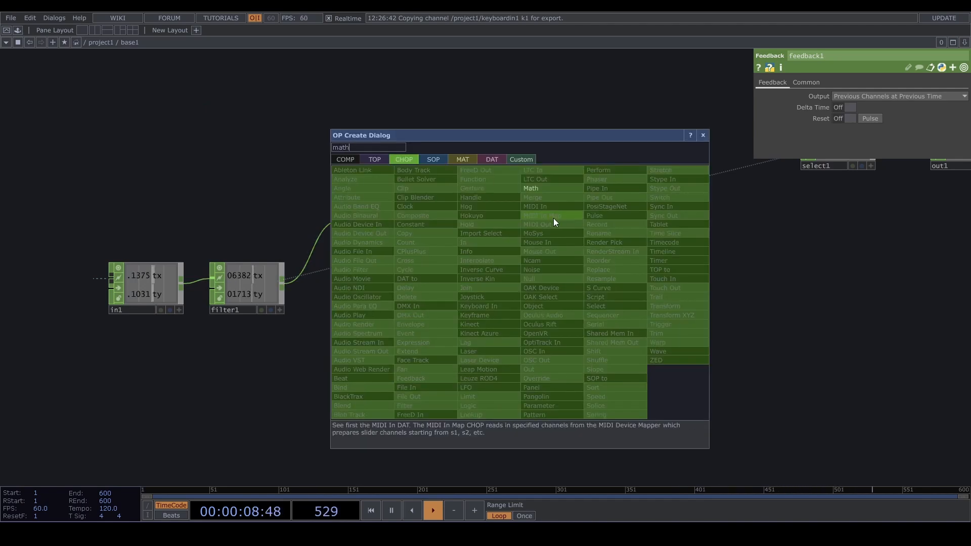
pyautogui.click(551, 189)
pyautogui.click(522, 290)
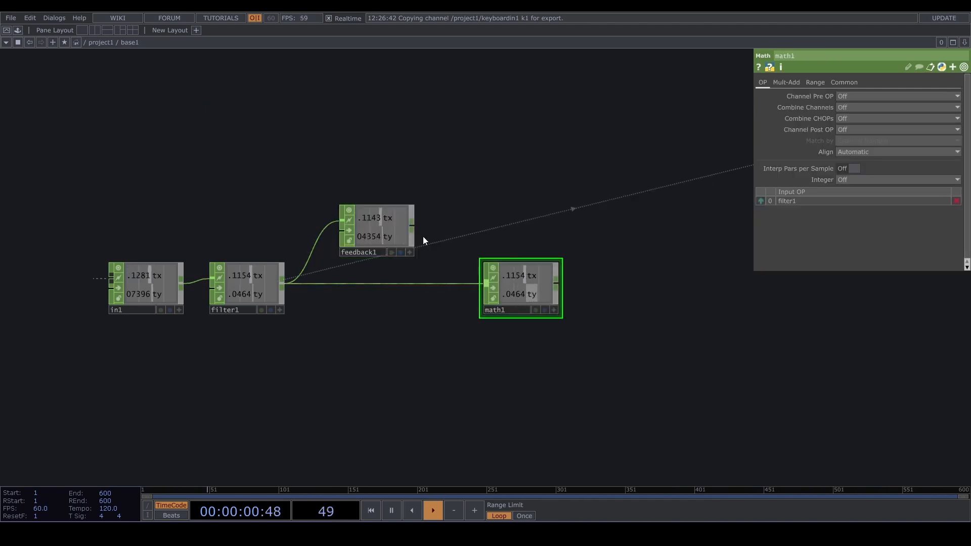
pyautogui.click(413, 227)
pyautogui.click(486, 285)
# - Set math1's Combine CHOPs option to Subtract
pyautogui.scroll(2, 536, 296)
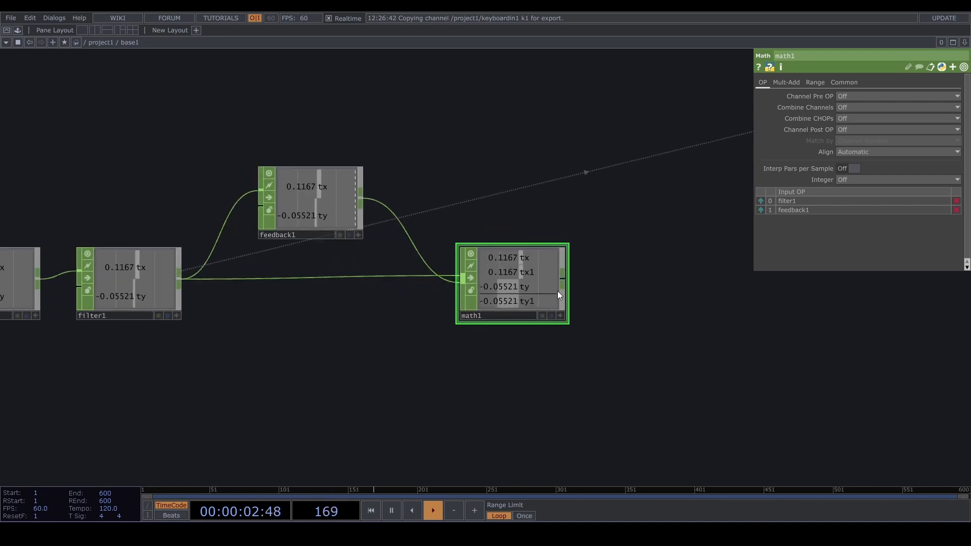
pyautogui.click(855, 121)
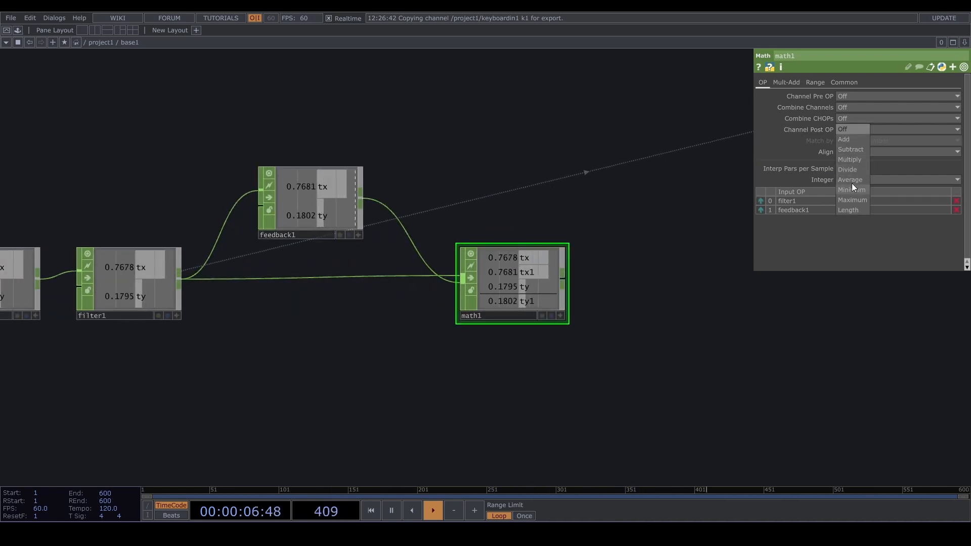
pyautogui.click(849, 149)
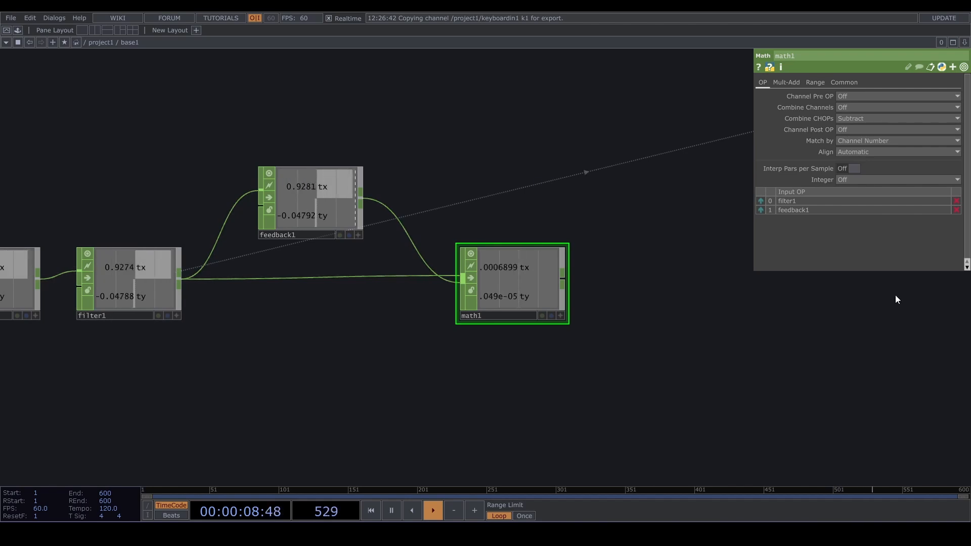
# - Place a copy of select1 below the original, reference math1 in it, and rename its channels to velX and velY
pyautogui.moveTo(572, 371); pyautogui.dragTo(388, 317)
pyautogui.scroll(-2, 388, 316)
pyautogui.click(626, 157)
pyautogui.hotkey('ctrl', 'c')
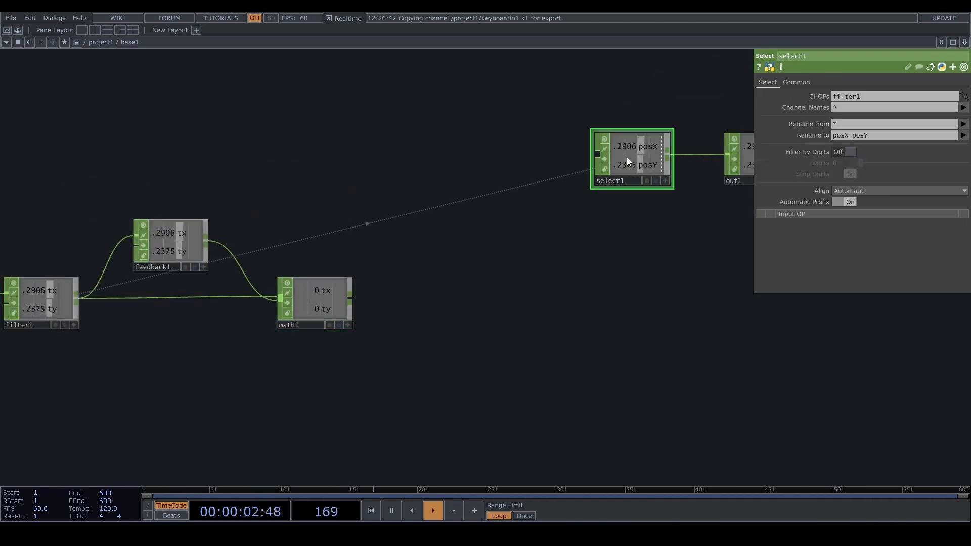
pyautogui.hotkey('ctrl', 'v')
pyautogui.moveTo(313, 299); pyautogui.dragTo(640, 237)
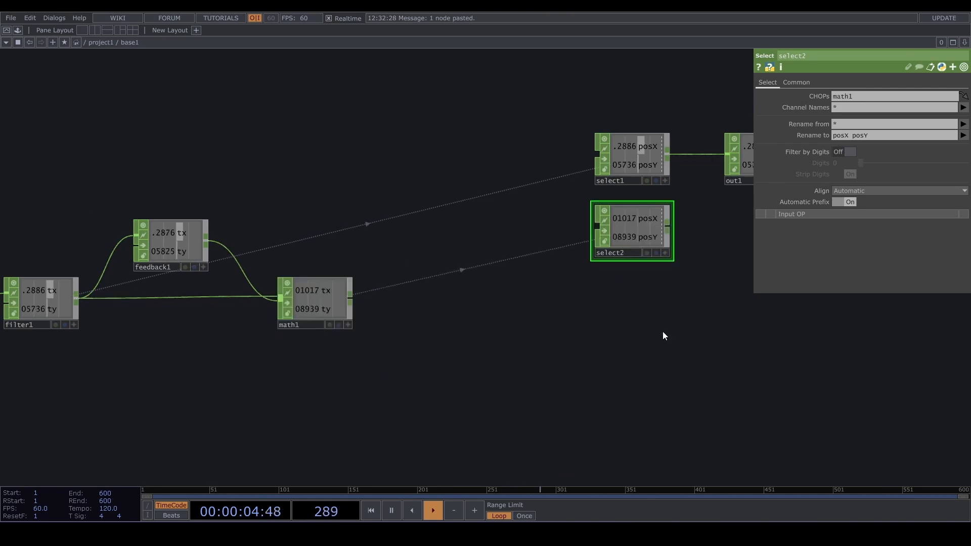
pyautogui.moveTo(586, 352); pyautogui.dragTo(321, 396)
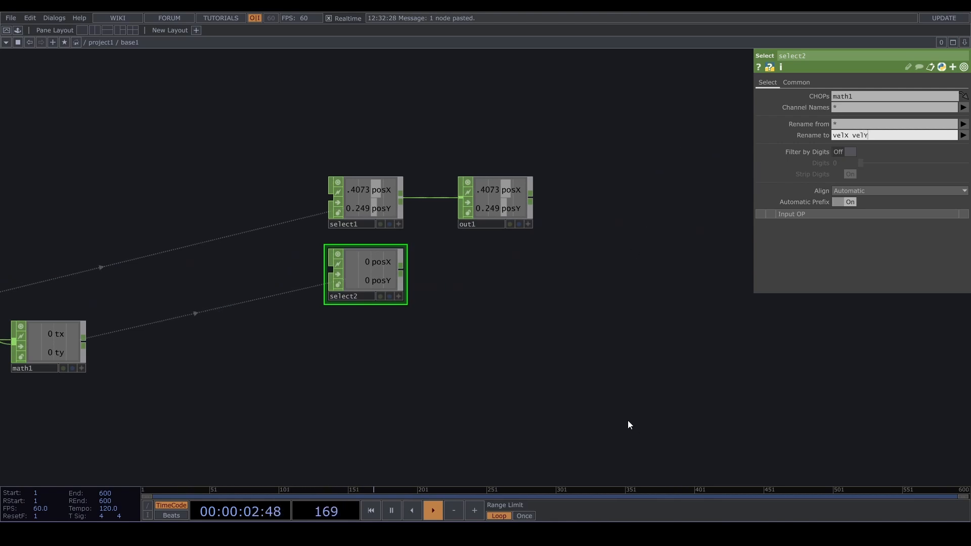
# - Move out1 farther from select1, insert a Merge CHOP between them, and feed select2 into the merge as well
pyautogui.moveTo(505, 199); pyautogui.dragTo(679, 200)
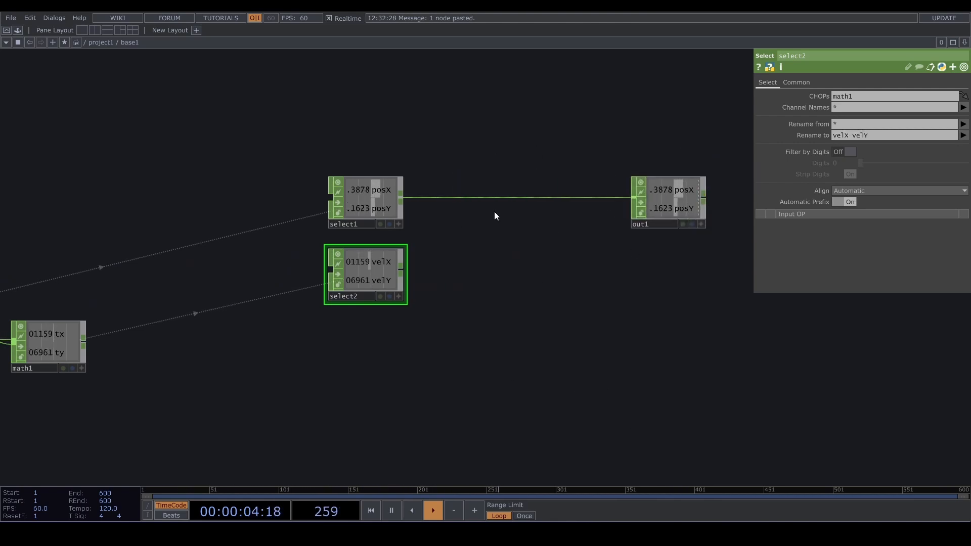
pyautogui.rightClick(539, 200)
pyautogui.click(556, 184)
pyautogui.write('merg')
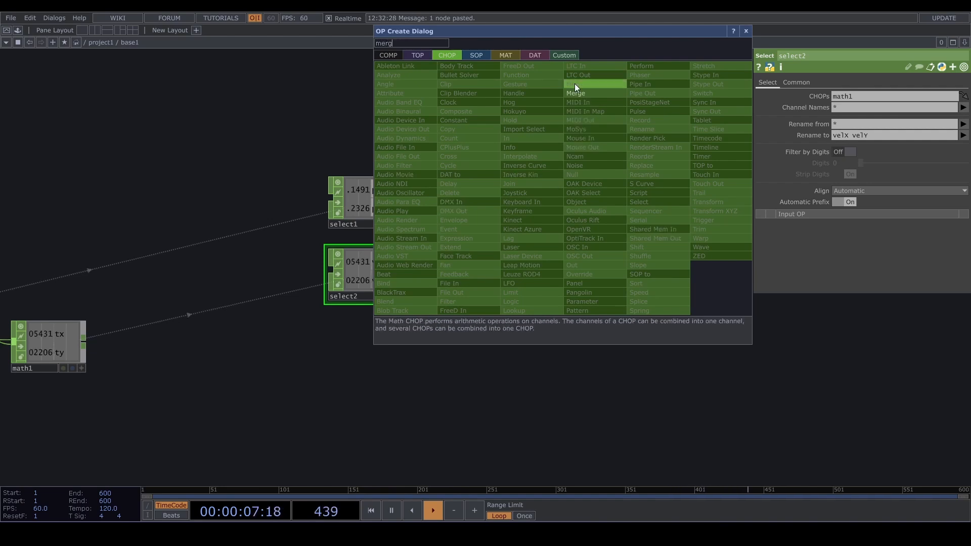
pyautogui.click(577, 92)
pyautogui.click(533, 199)
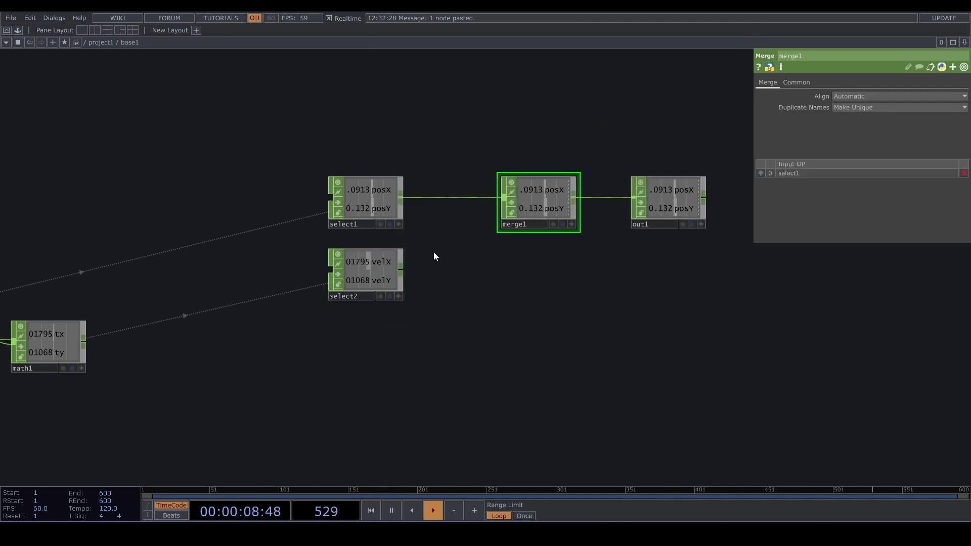
pyautogui.moveTo(403, 268); pyautogui.dragTo(496, 207)
pyautogui.scroll(-1, 493, 268)
pyautogui.scroll(-2, 492, 268)
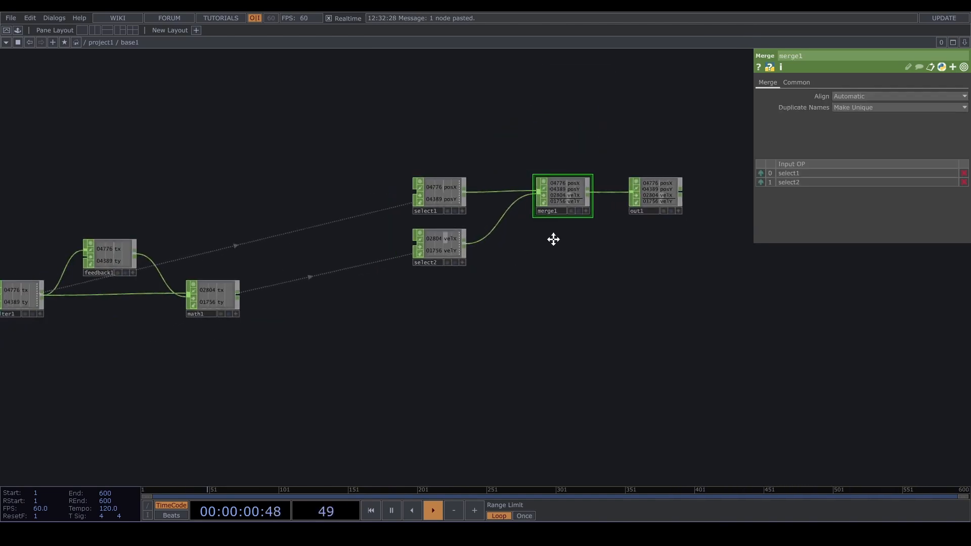
# - Add a second Math CHOP directly after math1 and set its Combine Channels option to Length
pyautogui.click(282, 257)
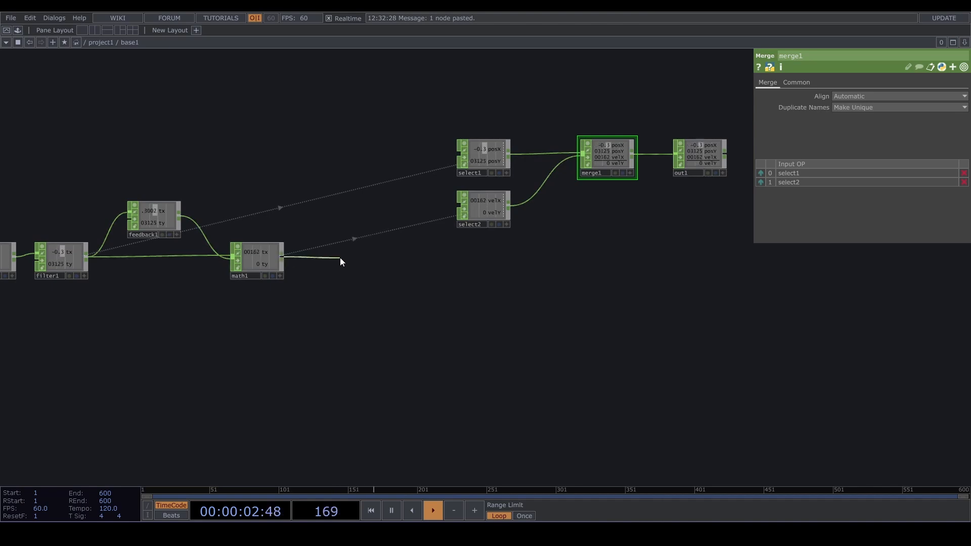
pyautogui.click(317, 256)
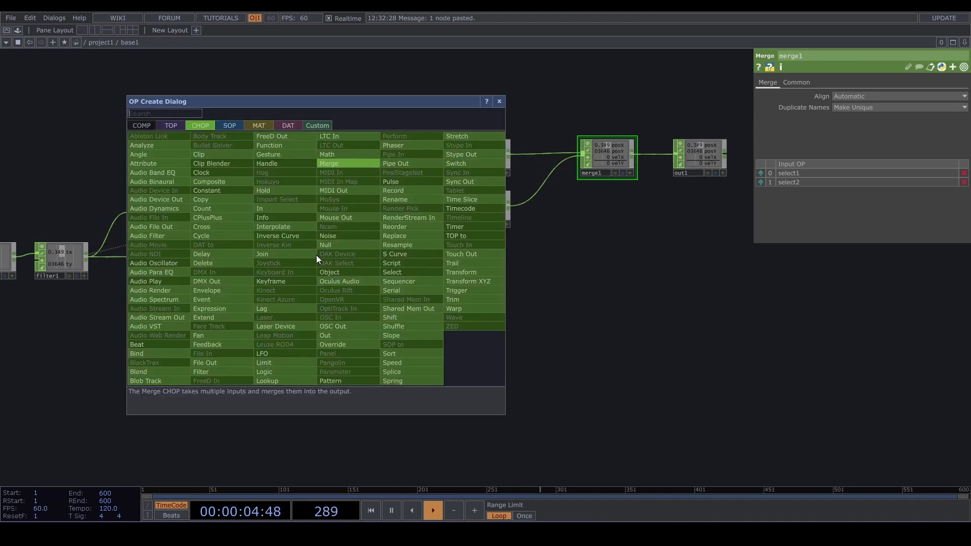
pyautogui.write('l')
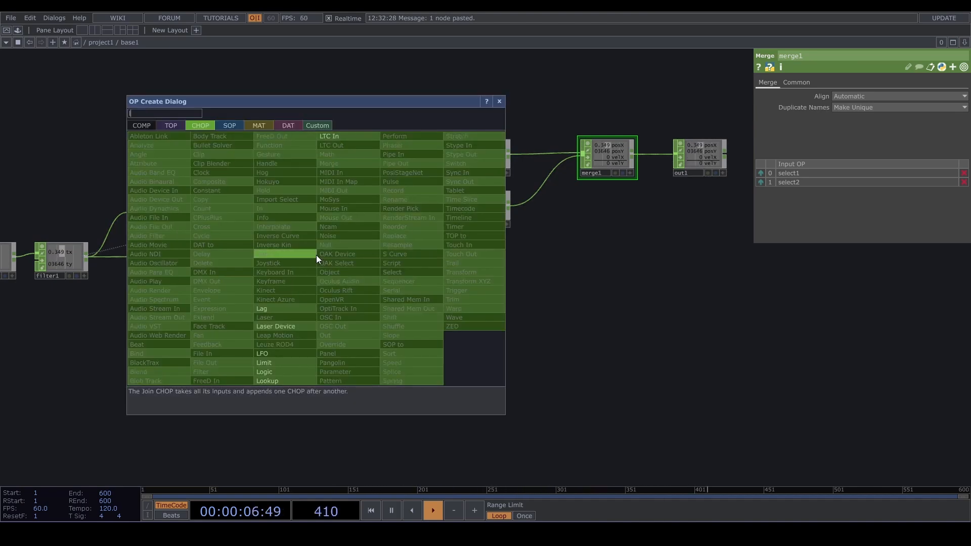
pyautogui.press('BackSpace')
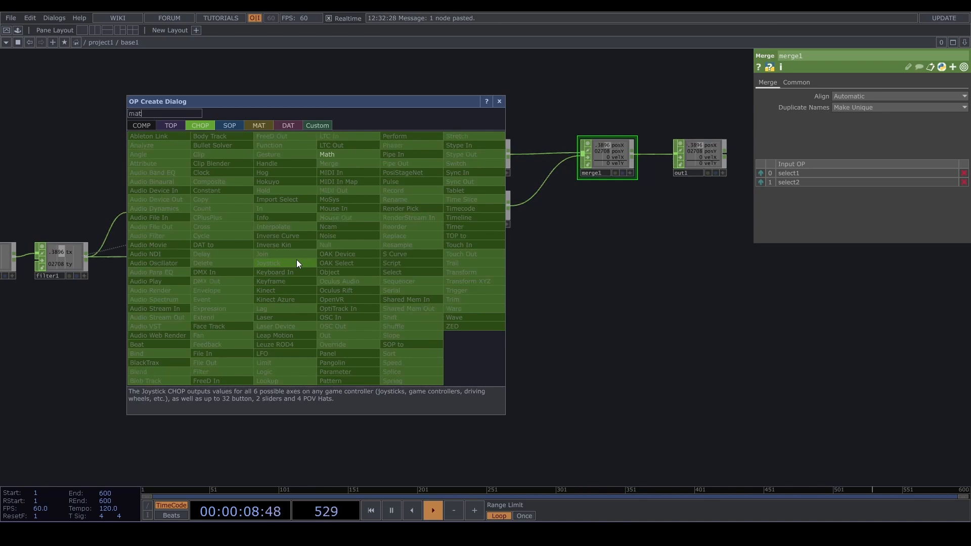
pyautogui.write('math')
pyautogui.click(362, 154)
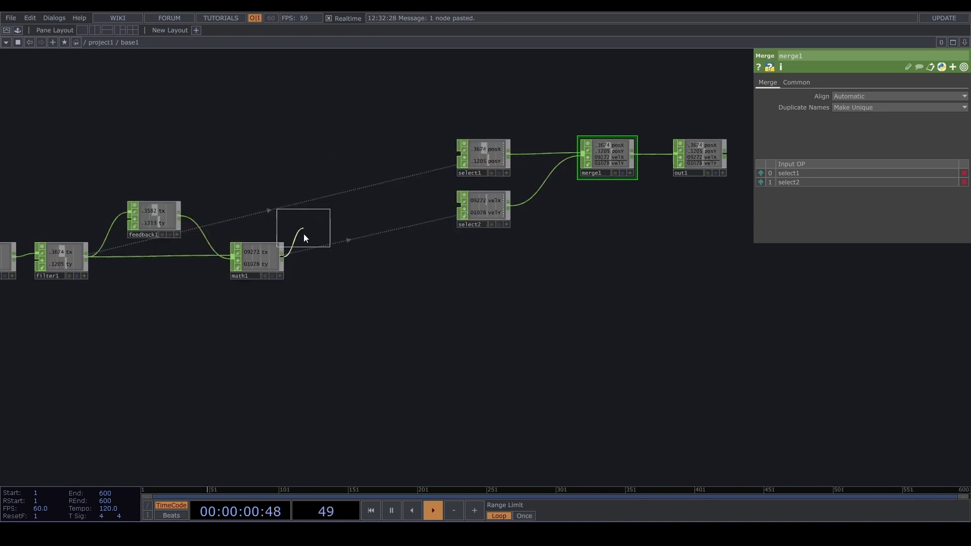
pyautogui.click(323, 259)
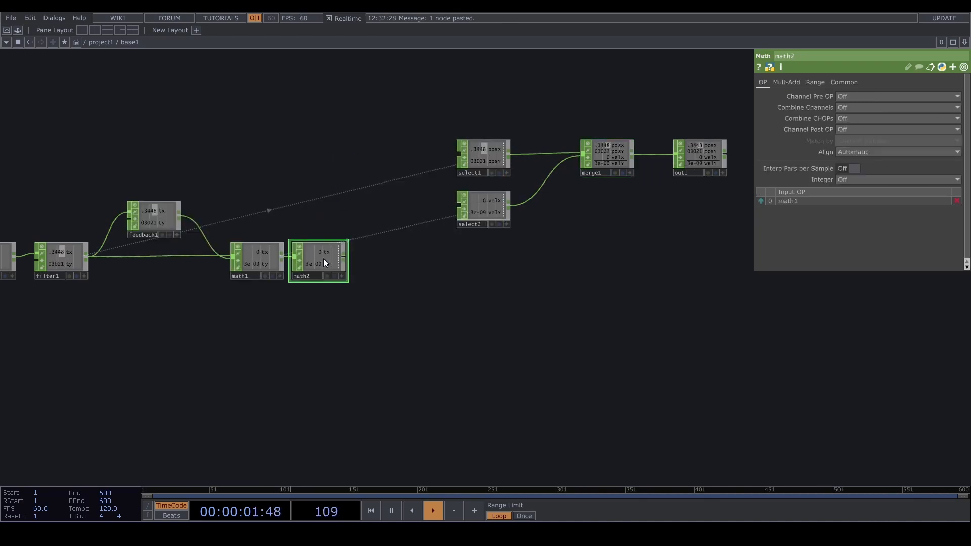
pyautogui.click(857, 117)
pyautogui.click(858, 198)
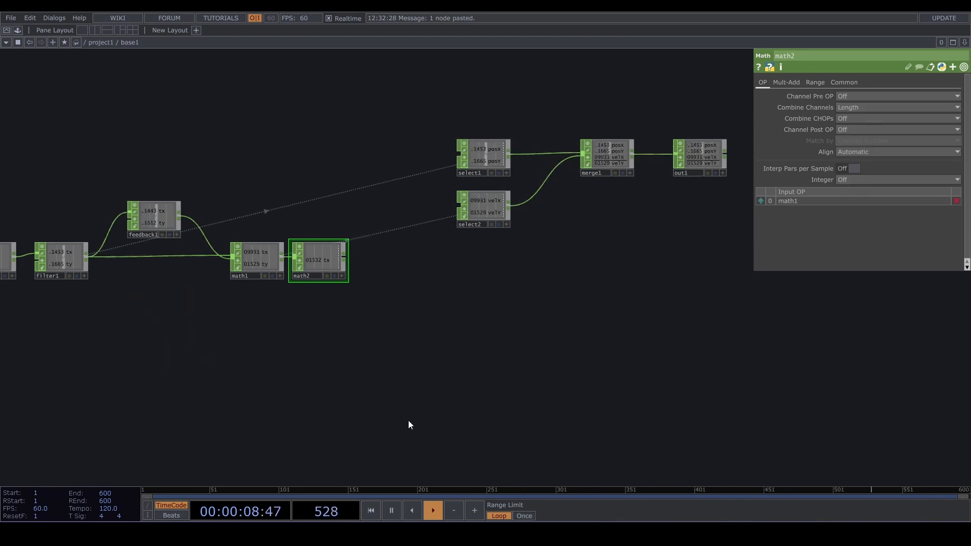
# - Place a copy of select2 below the original, reference math2 in it, and rename its channel to velocity
pyautogui.click(494, 213)
pyautogui.hotkey('ctrl', 'c')
pyautogui.hotkey('ctrl', 'v')
pyautogui.moveTo(324, 266); pyautogui.dragTo(447, 245)
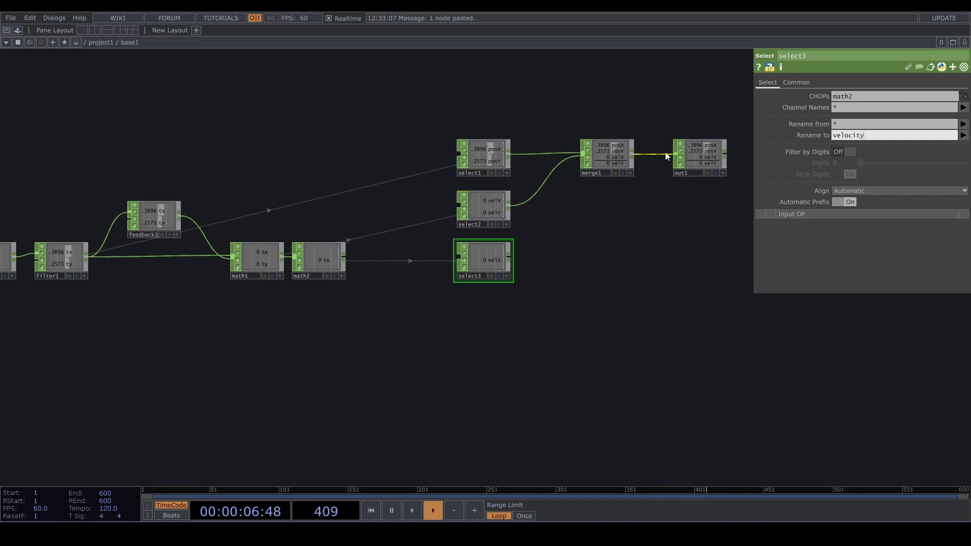
pyautogui.press('Return')
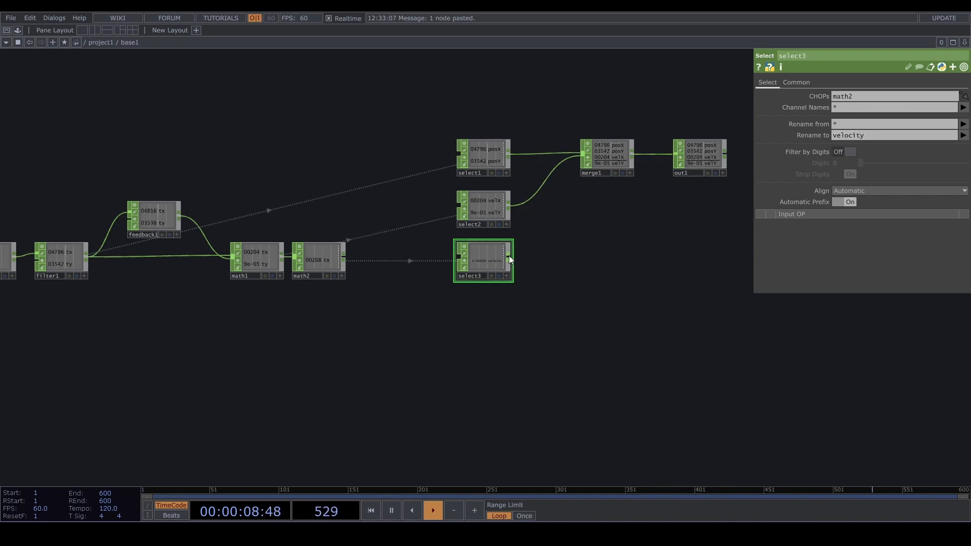
# - Connect select3's output to merge1 so the velocity channel joins the position and velocity components
pyautogui.moveTo(508, 256); pyautogui.dragTo(579, 159)
pyautogui.scroll(-3, 595, 200)
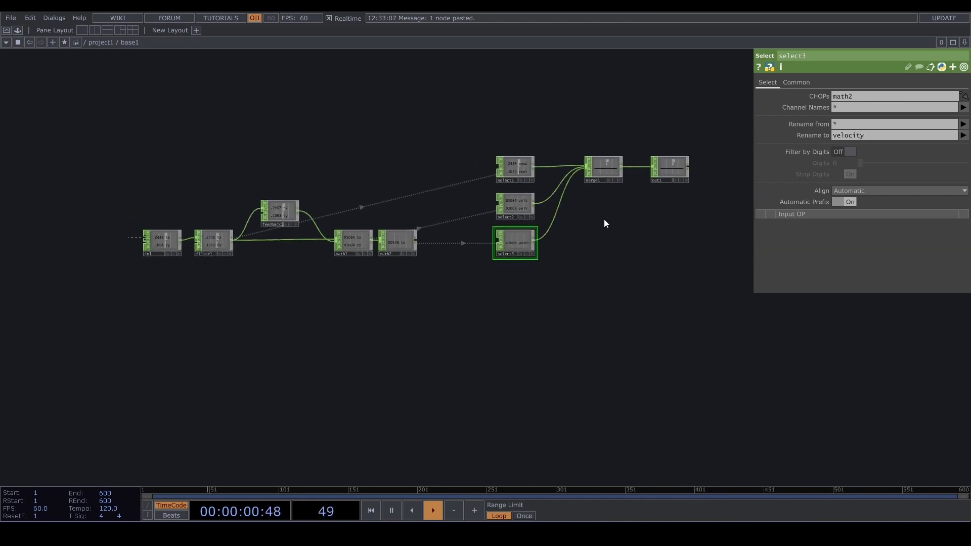
pyautogui.scroll(3, 604, 220)
pyautogui.moveTo(522, 237); pyautogui.dragTo(396, 269)
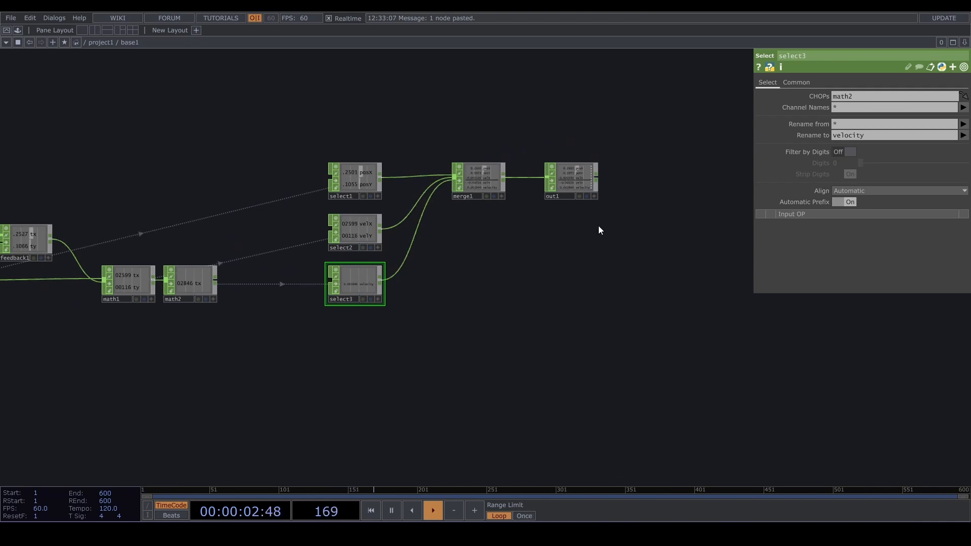
# - Return to the parent network and rename the base1 component to xyAnalysis
pyautogui.scroll(-5, 495, 299)
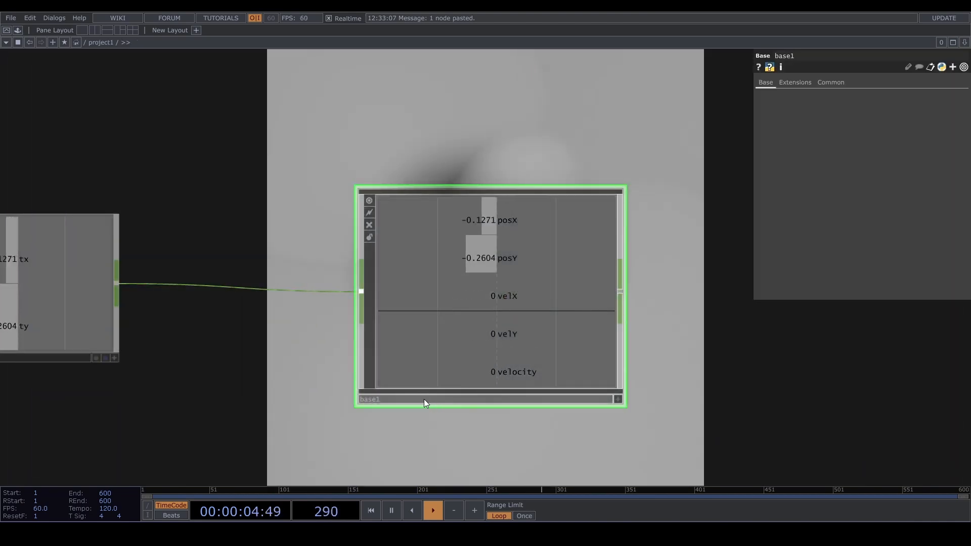
pyautogui.click(424, 400)
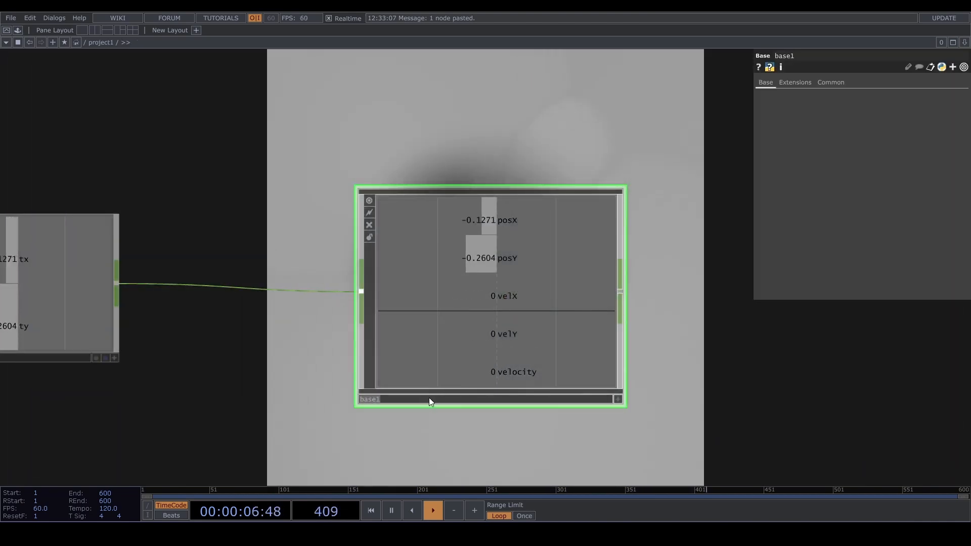
pyautogui.write('xyAna')
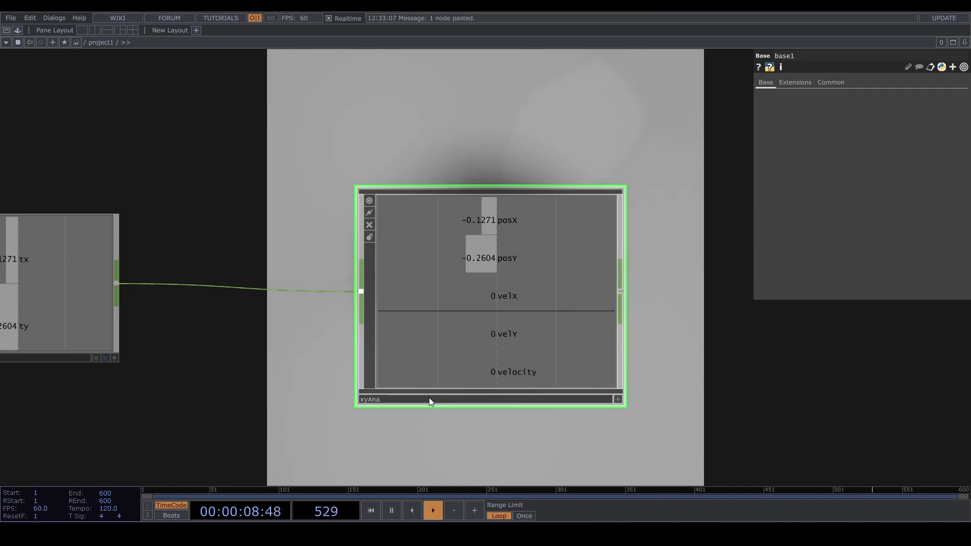
pyautogui.write('lysis')
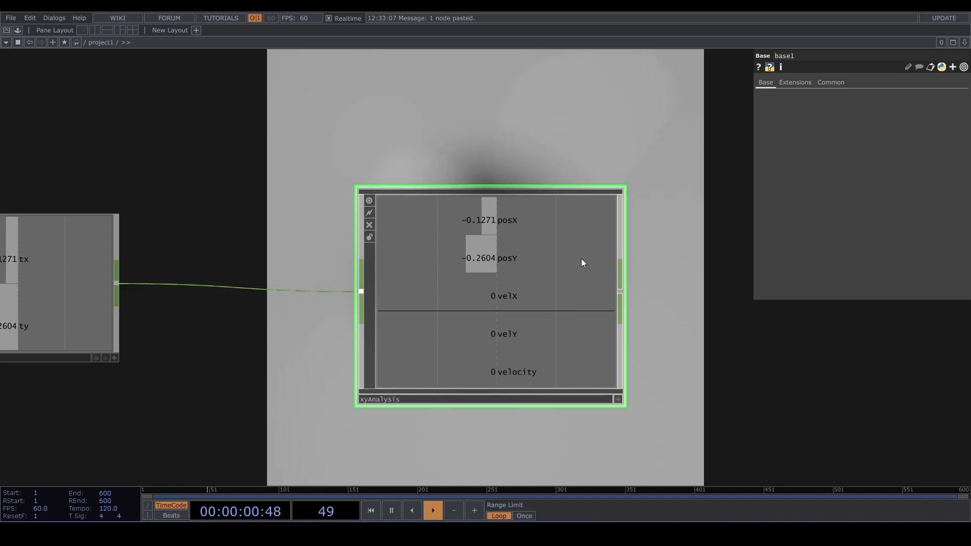
pyautogui.press('Return')
# - Link xyAnalysis's posX channel to the X Translate value of transform1
pyautogui.moveTo(720, 369); pyautogui.dragTo(506, 257)
pyautogui.scroll(-5, 508, 268)
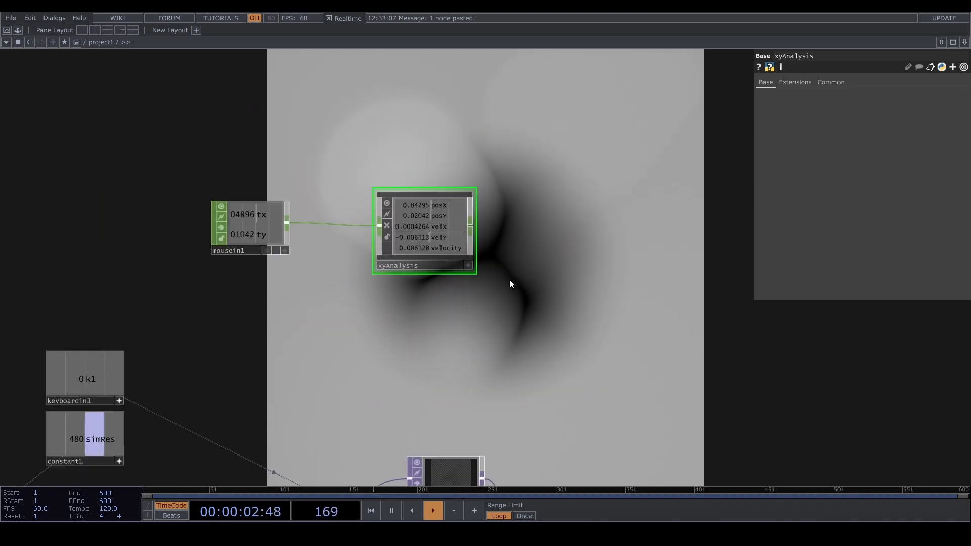
pyautogui.moveTo(432, 299); pyautogui.dragTo(410, 202)
pyautogui.scroll(-4, 411, 204)
pyautogui.scroll(1, 412, 215)
pyautogui.moveTo(345, 287); pyautogui.dragTo(375, 246)
pyautogui.click(227, 348)
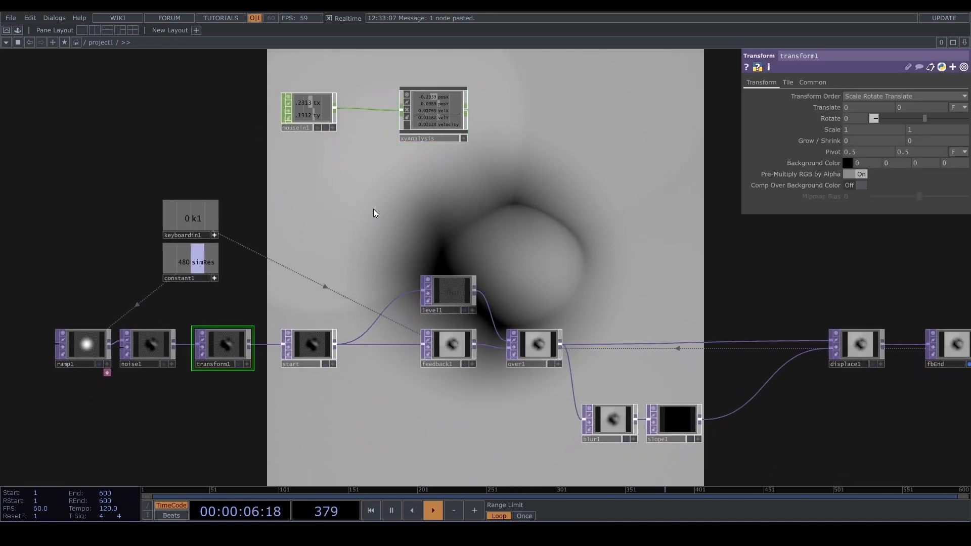
pyautogui.click(463, 139)
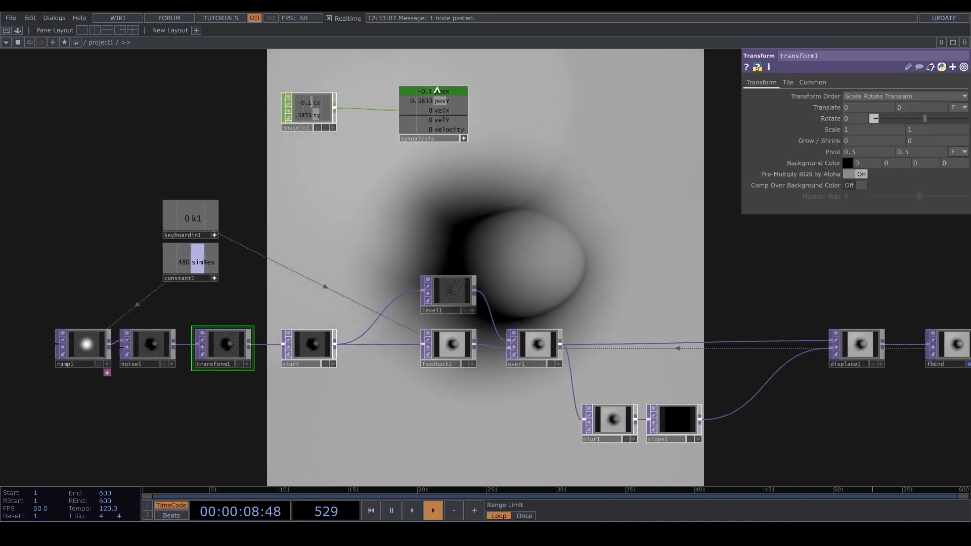
pyautogui.moveTo(440, 91); pyautogui.dragTo(860, 108)
pyautogui.click(867, 104)
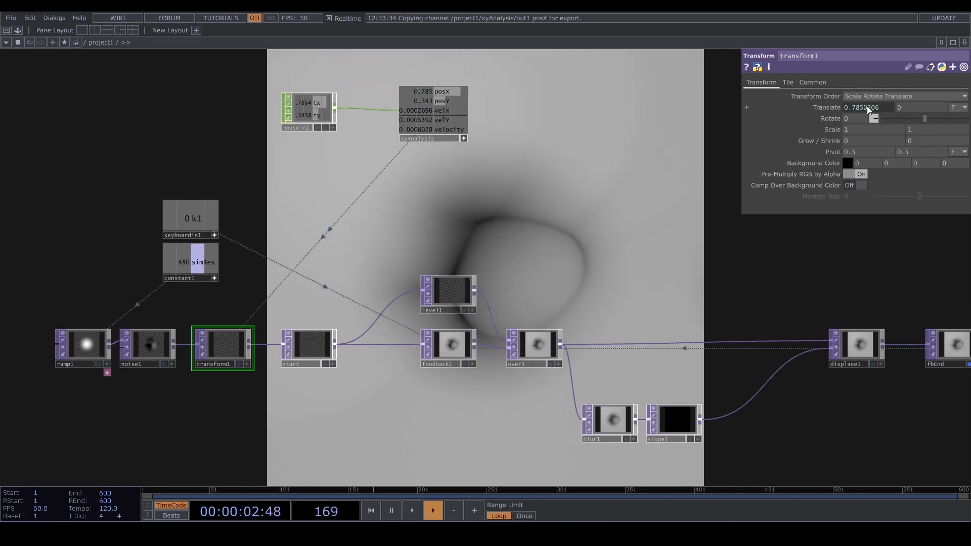
# - Link xyAnalysis's posY channel to the Y Translate value of transform1
pyautogui.moveTo(440, 101); pyautogui.dragTo(923, 107)
pyautogui.click(928, 105)
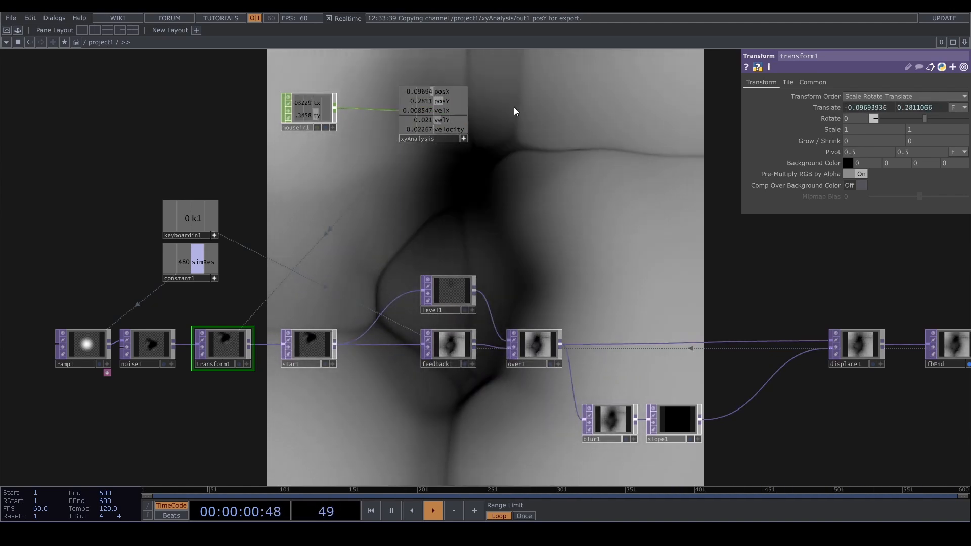
# - Set the Period of ramp1 to 0.3
pyautogui.scroll(-4, 424, 305)
pyautogui.moveTo(440, 399); pyautogui.dragTo(372, 280)
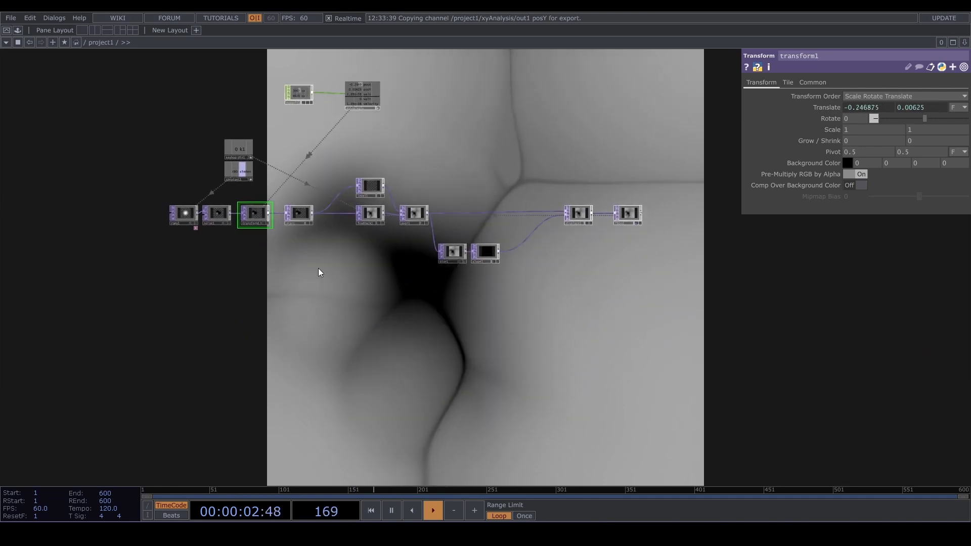
pyautogui.click(186, 208)
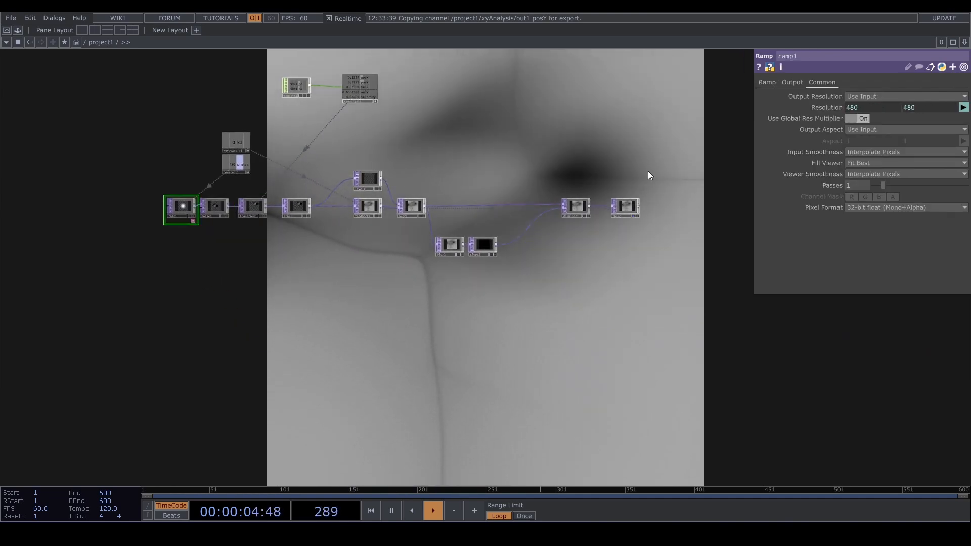
pyautogui.click(767, 82)
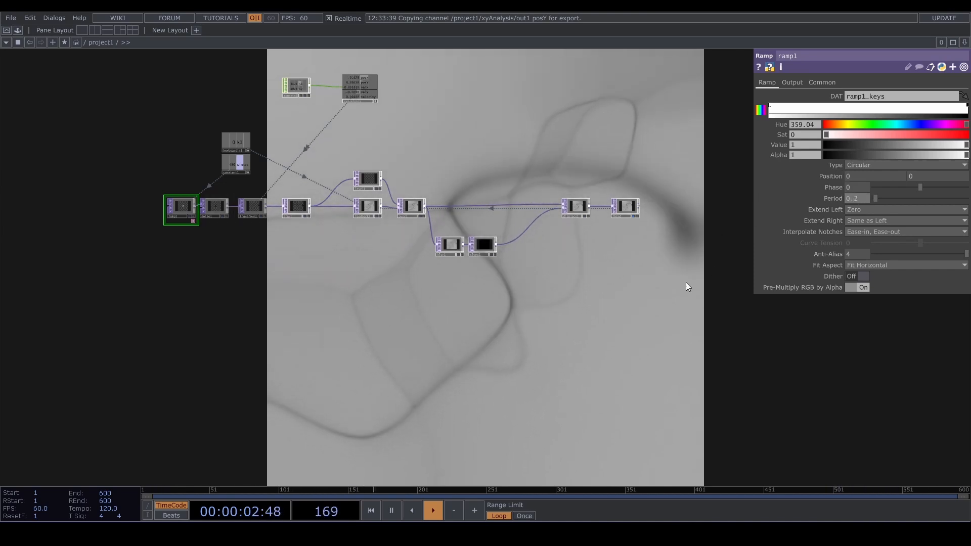
pyautogui.middleClick(866, 199)
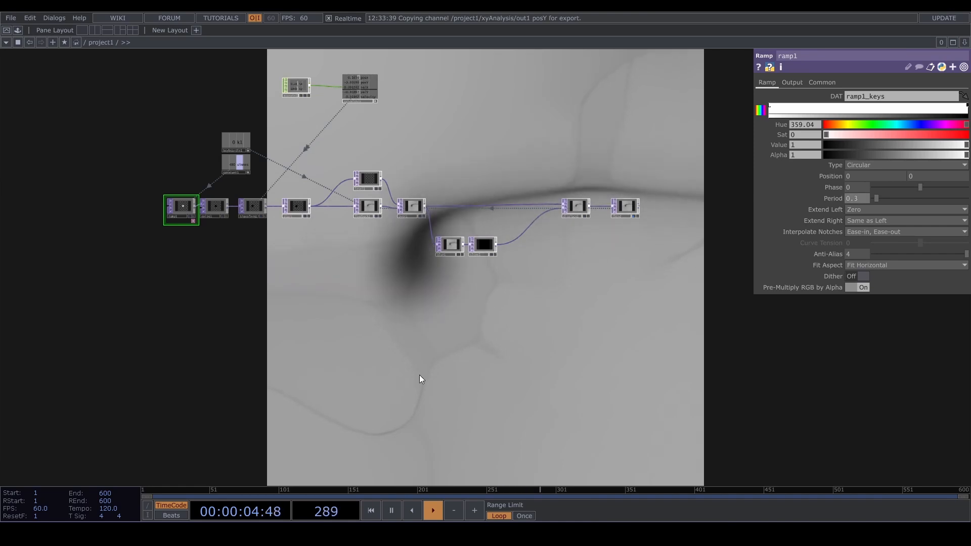
# - Place a Select TOP in the empty space below the feedback network and reference ramp1 in it
pyautogui.moveTo(565, 344); pyautogui.dragTo(448, 144)
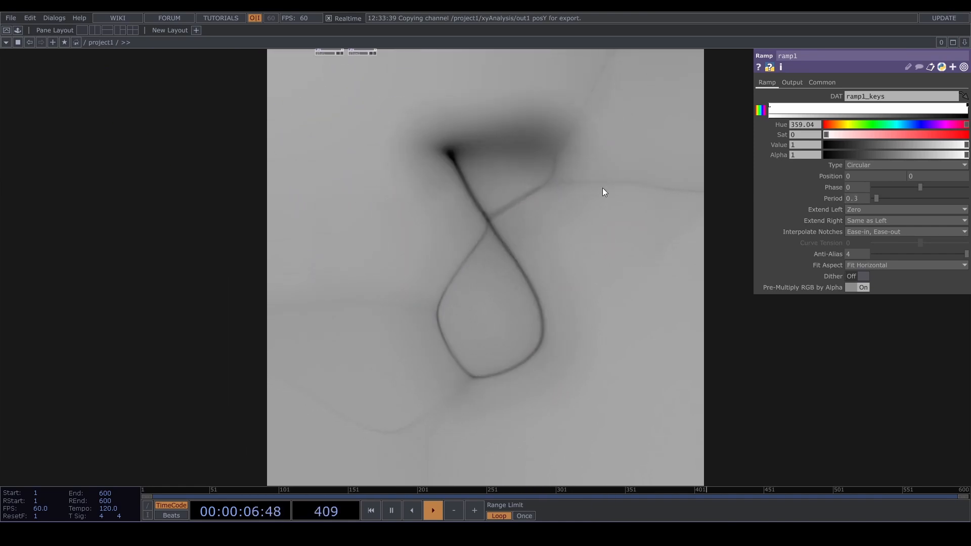
pyautogui.moveTo(411, 182); pyautogui.dragTo(424, 399)
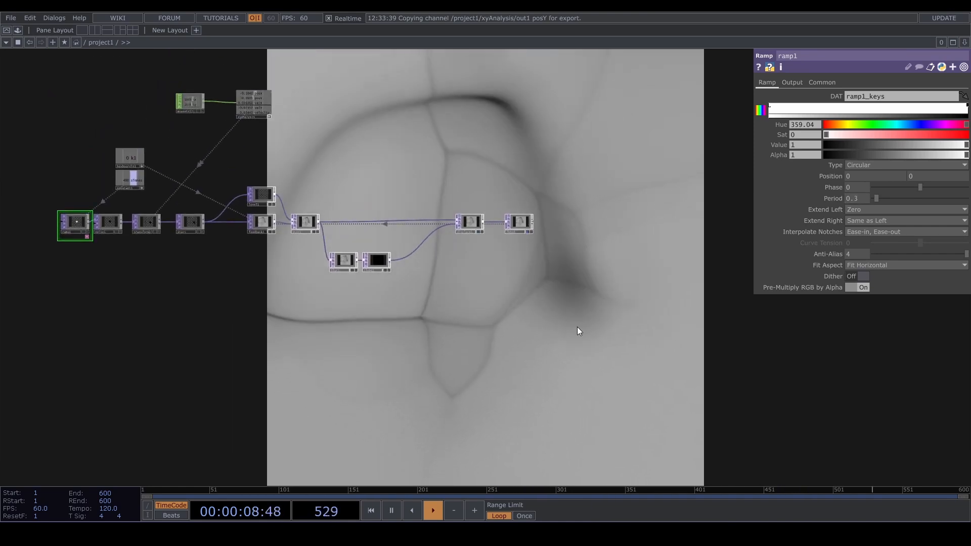
pyautogui.moveTo(309, 349); pyautogui.dragTo(453, 309)
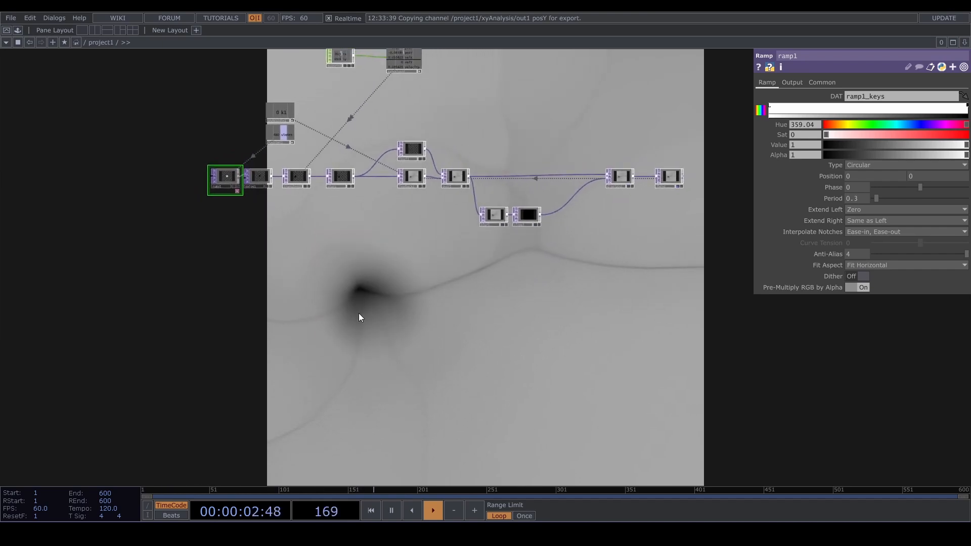
pyautogui.press('Tab')
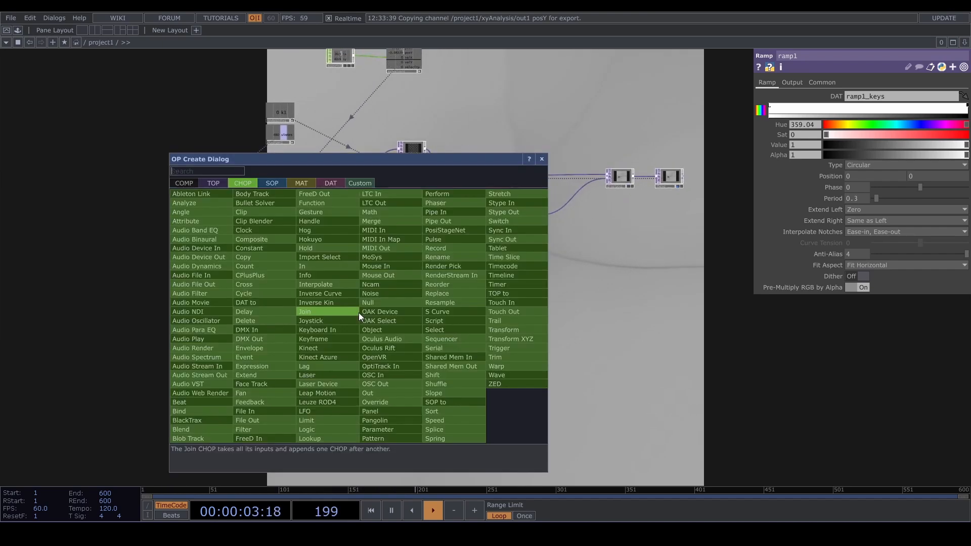
pyautogui.click(213, 183)
pyautogui.write('se')
pyautogui.click(405, 404)
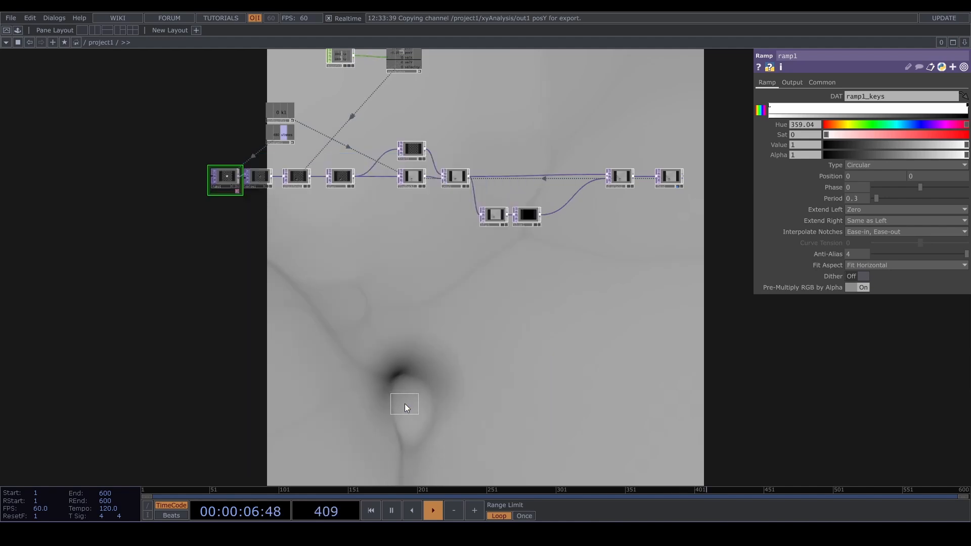
pyautogui.click(392, 315)
pyautogui.moveTo(234, 183); pyautogui.dragTo(395, 315)
pyautogui.scroll(3, 435, 318)
pyautogui.scroll(3, 401, 306)
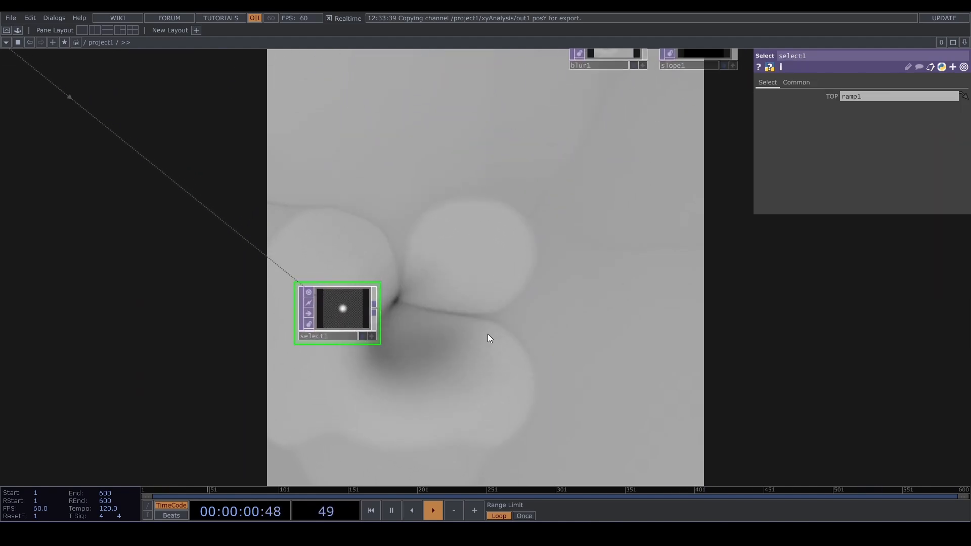
# - Add a Constant TOP fed by the output of select1
pyautogui.scroll(-3, 351, 334)
pyautogui.click(372, 318)
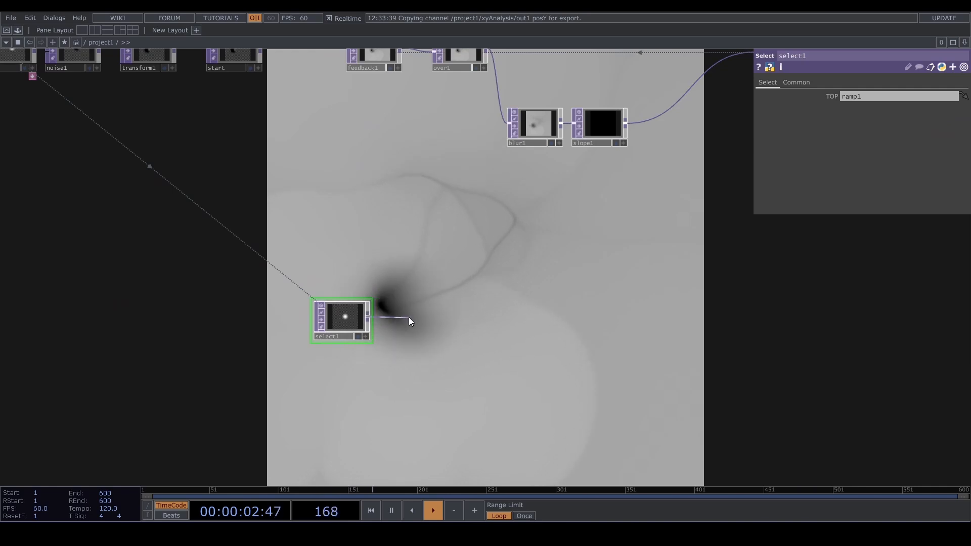
pyautogui.click(408, 317)
pyautogui.write('con')
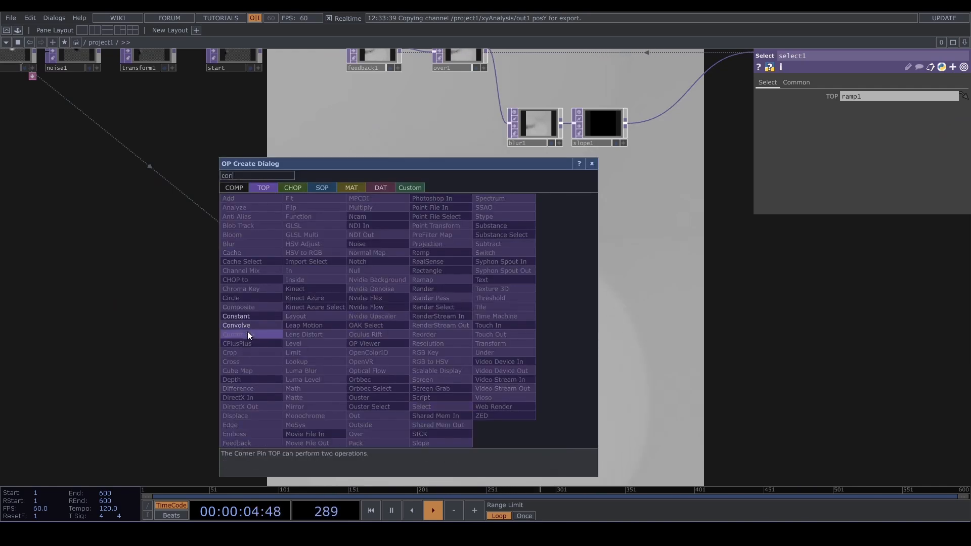
pyautogui.click(236, 316)
pyautogui.click(407, 319)
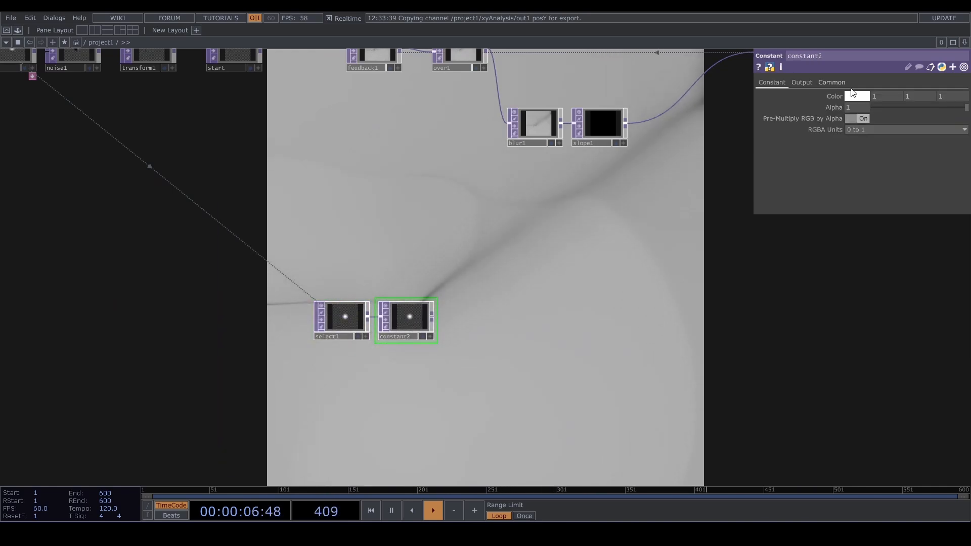
# - Try the 32-bit float (RG) pixel format on constant2
pyautogui.click(831, 82)
pyautogui.click(888, 207)
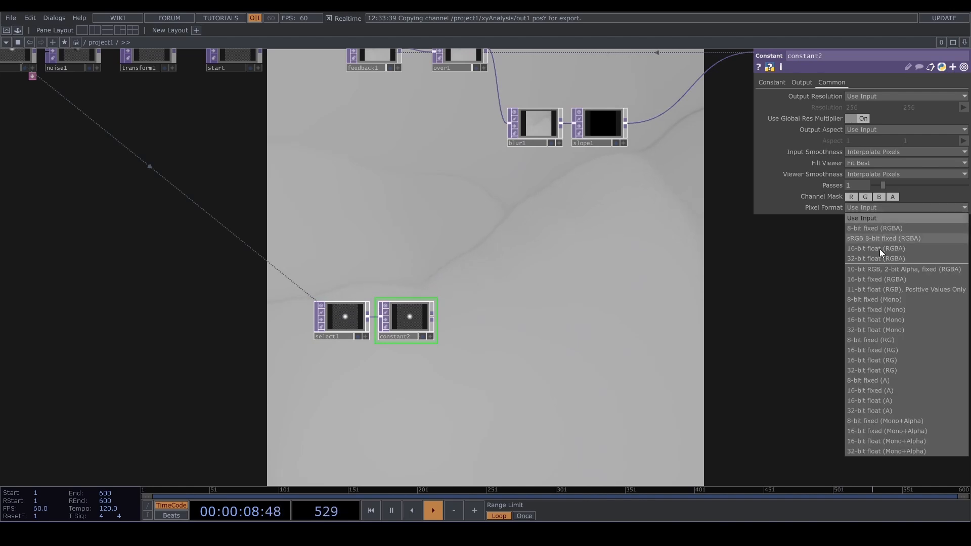
pyautogui.click(903, 370)
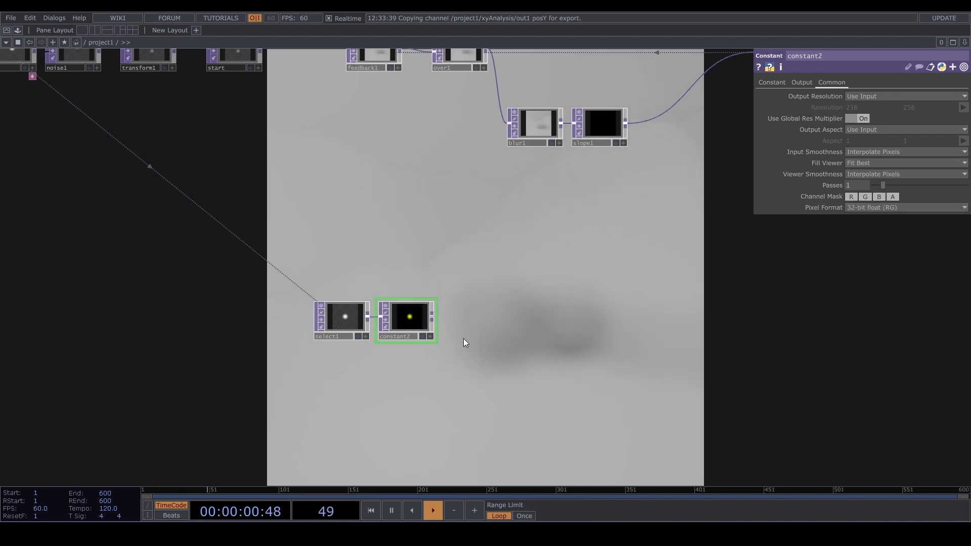
pyautogui.scroll(2, 412, 319)
pyautogui.scroll(2, 410, 320)
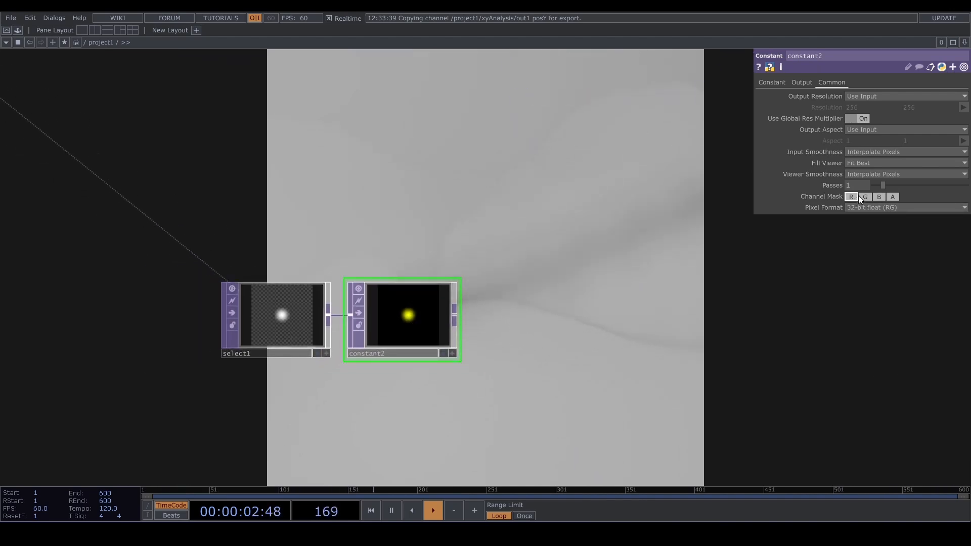
# - Set constant2's pixel format to 32-bit float (RGBA)
pyautogui.click(875, 208)
pyautogui.click(896, 259)
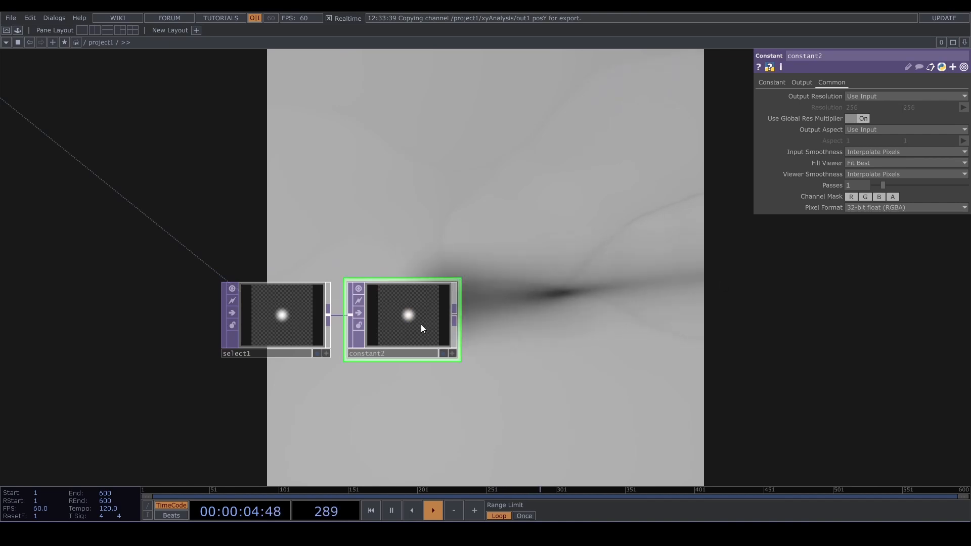
pyautogui.scroll(2, 402, 331)
pyautogui.scroll(-4, 401, 332)
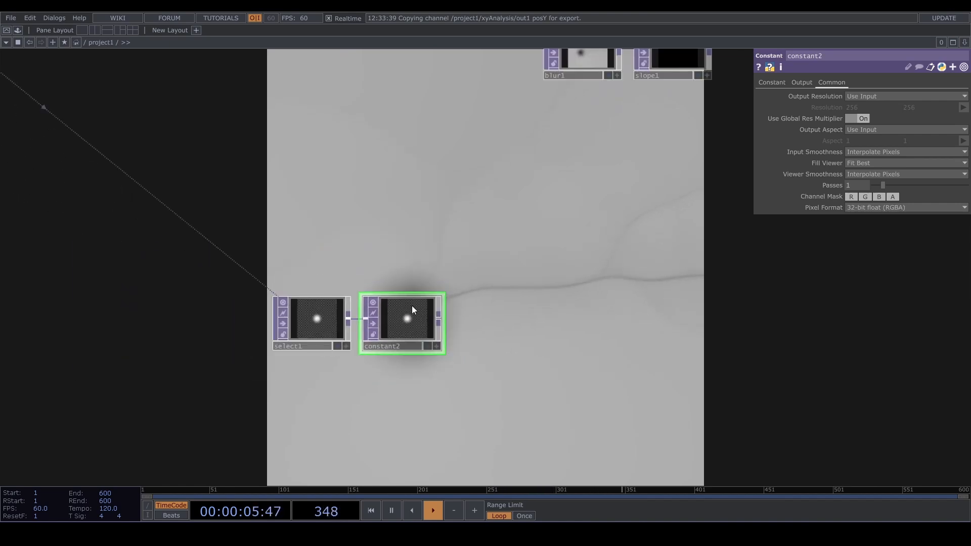
# - Reference xyAnalysis's velX channel in constant2's red color value and velY in its green color value
pyautogui.click(772, 83)
pyautogui.click(801, 83)
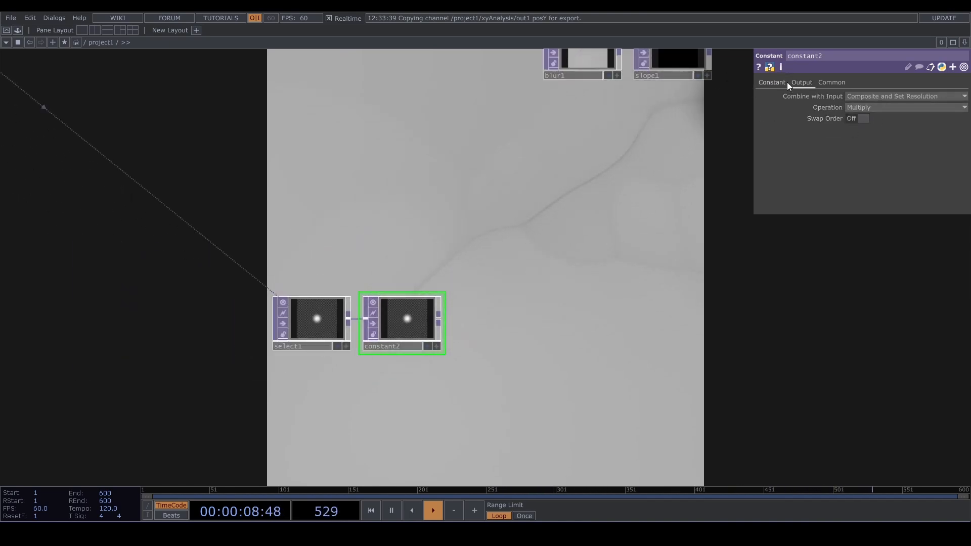
pyautogui.click(773, 82)
pyautogui.scroll(-5, 615, 235)
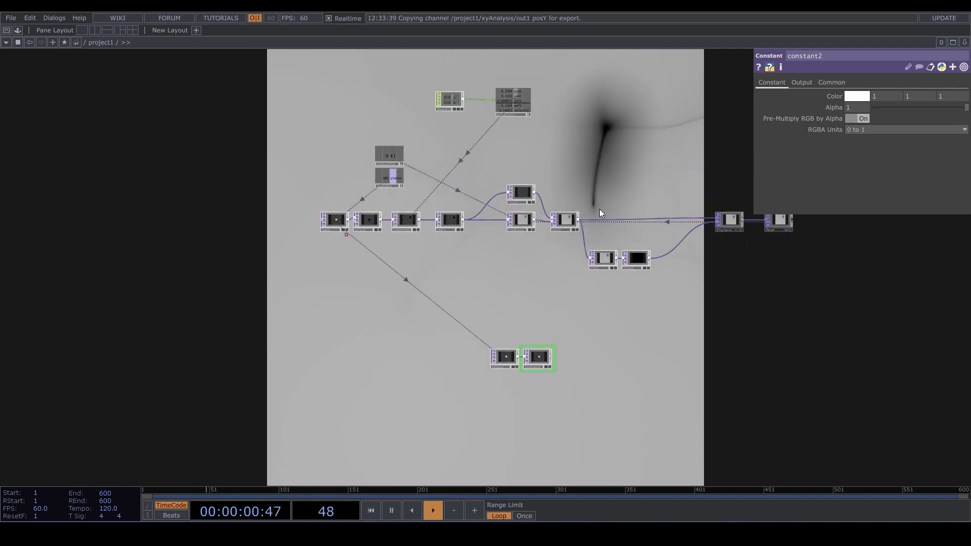
pyautogui.scroll(7, 599, 208)
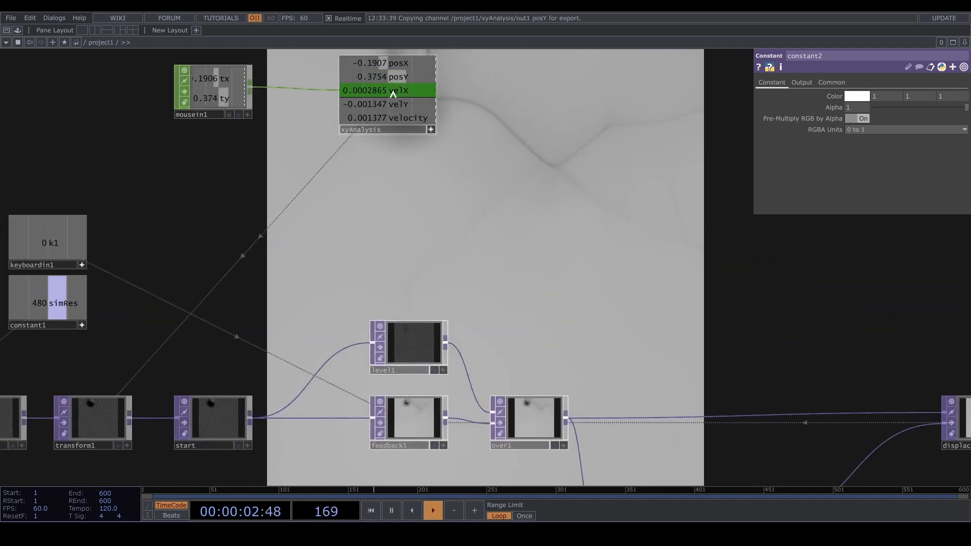
pyautogui.moveTo(393, 94); pyautogui.dragTo(877, 98)
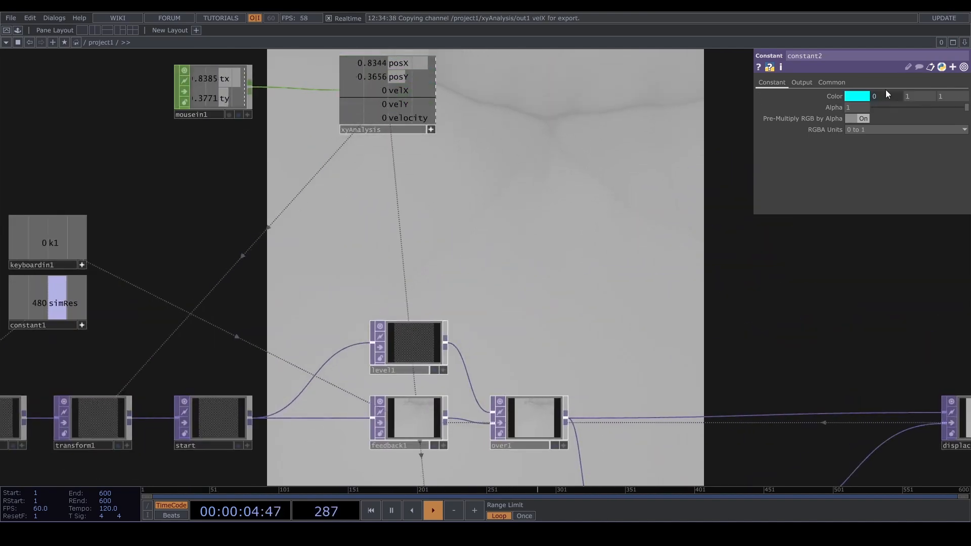
pyautogui.moveTo(407, 106); pyautogui.dragTo(921, 96)
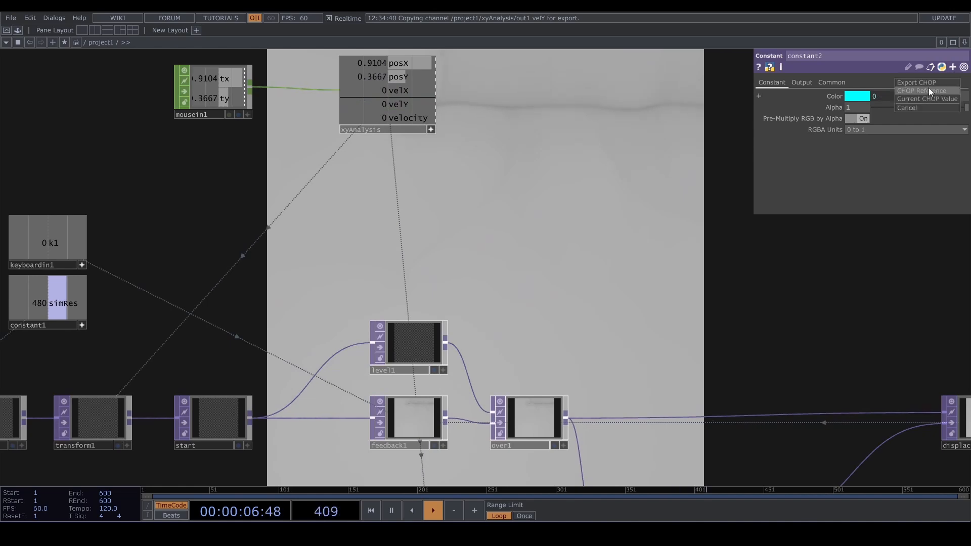
pyautogui.click(929, 90)
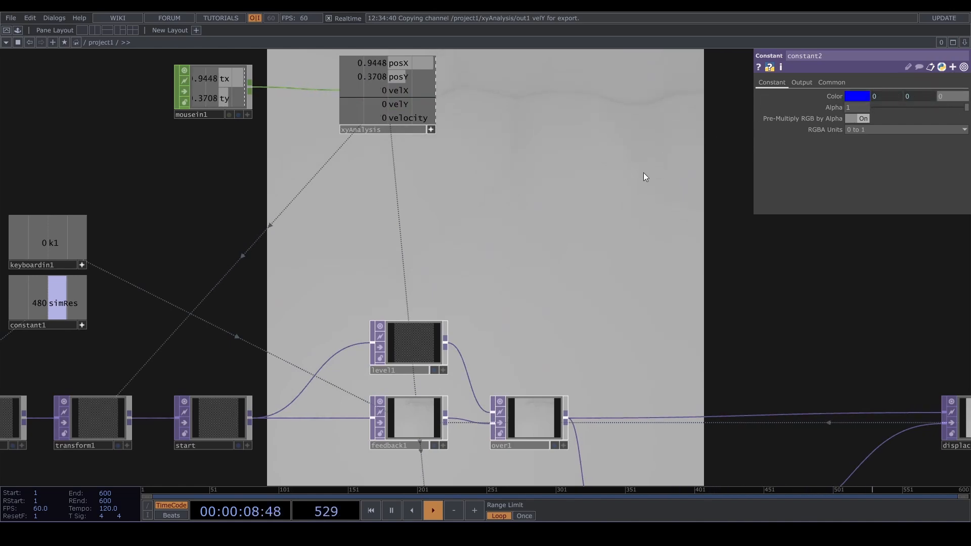
# - Place a copy of transform1 after constant2 and feed it from constant2's output
pyautogui.scroll(-5, 639, 213)
pyautogui.scroll(5, 632, 342)
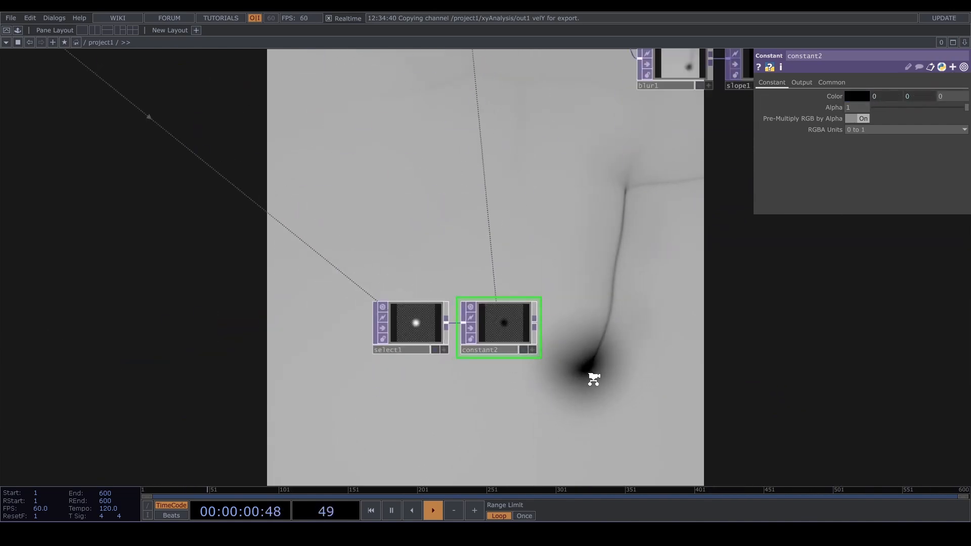
pyautogui.scroll(2, 594, 379)
pyautogui.scroll(-4, 541, 315)
pyautogui.moveTo(560, 323); pyautogui.dragTo(426, 347)
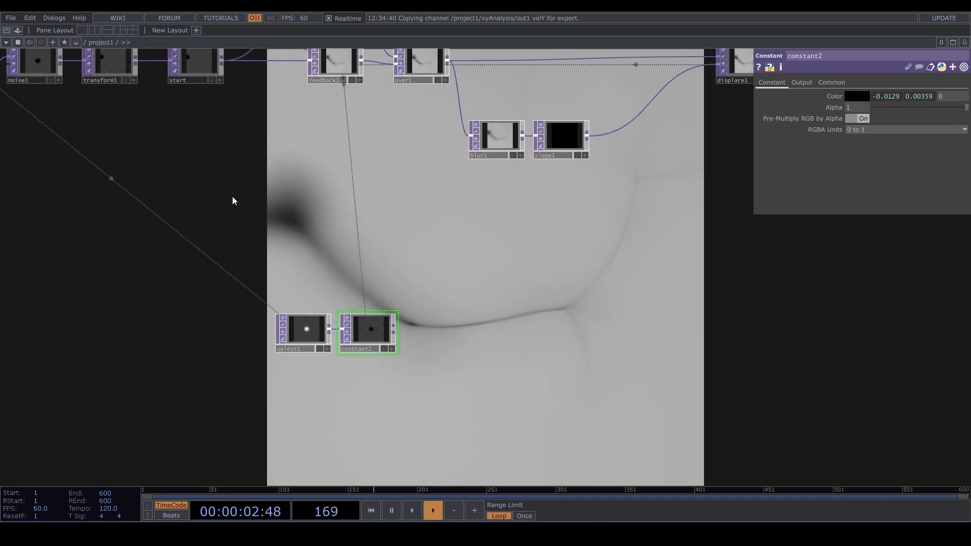
pyautogui.click(151, 96)
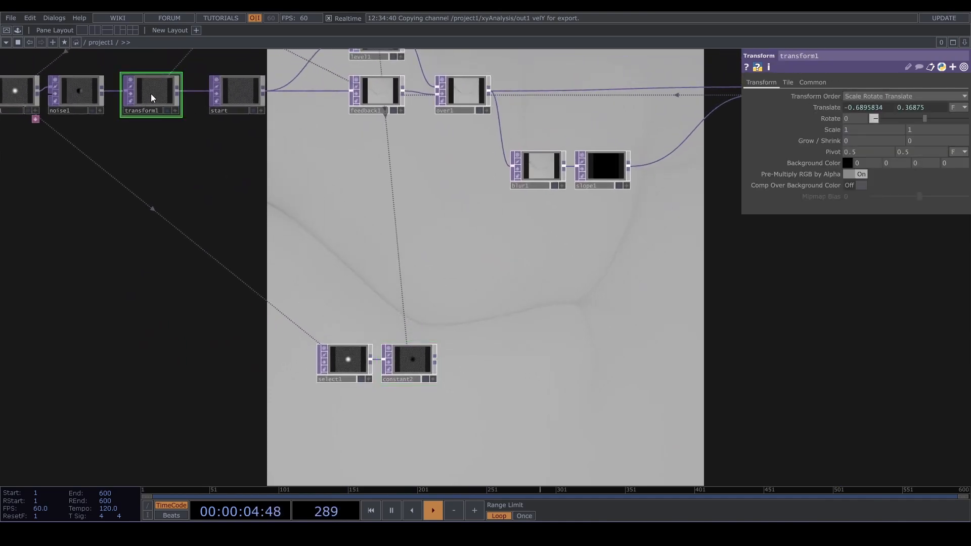
pyautogui.hotkey('ctrl', 'c')
pyautogui.hotkey('ctrl', 'v')
pyautogui.click(506, 361)
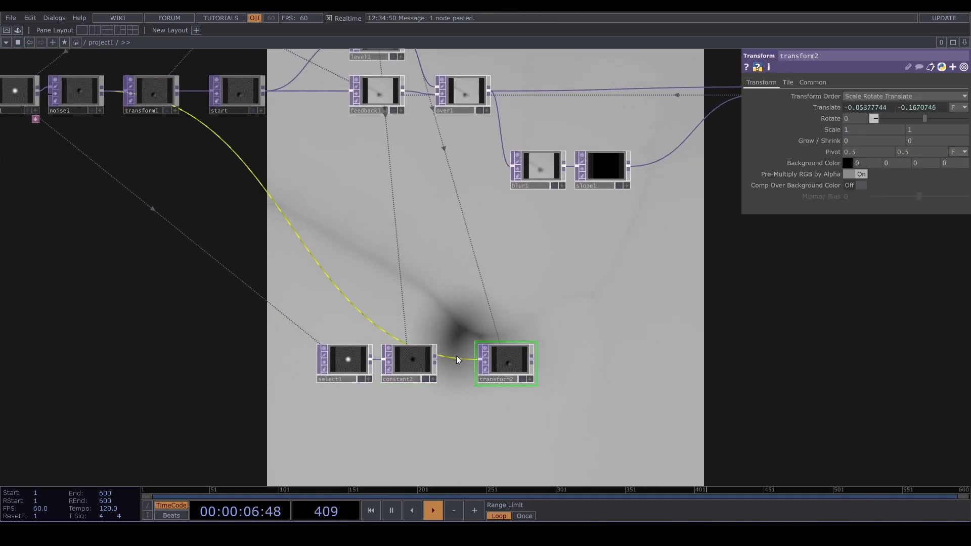
# - Insert an Add TOP between slope1 and displace1 and connect transform2 to its second input
pyautogui.moveTo(518, 321); pyautogui.dragTo(402, 318)
pyautogui.rightClick(554, 146)
pyautogui.click(575, 135)
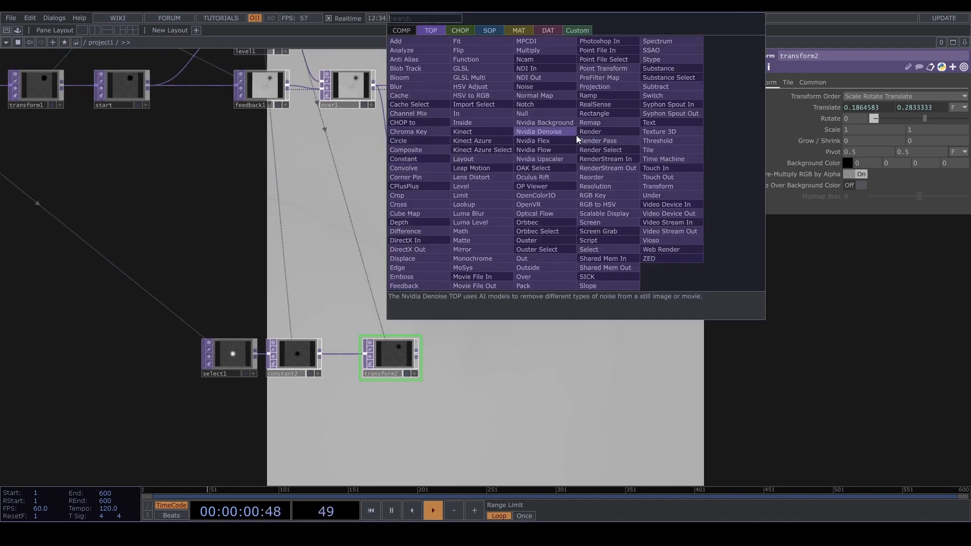
pyautogui.click(412, 42)
pyautogui.click(591, 192)
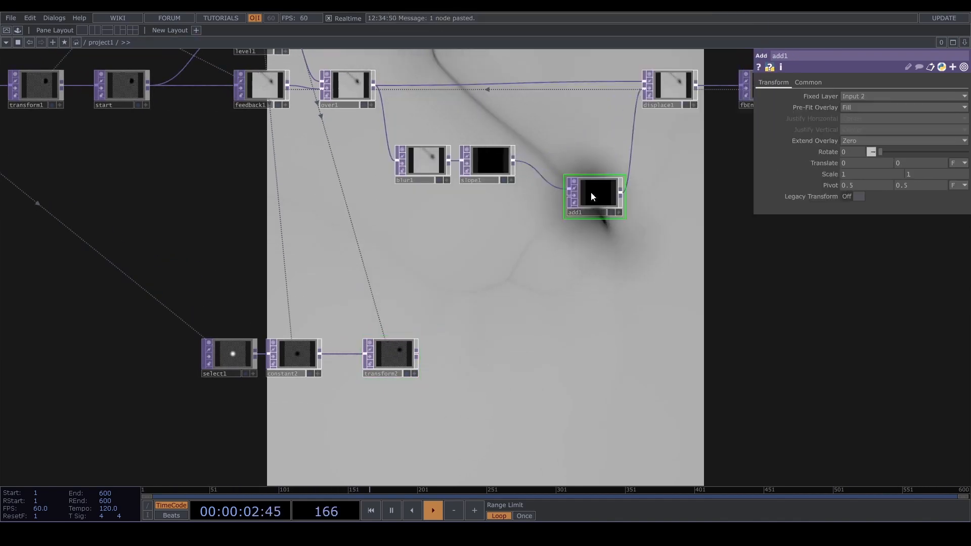
pyautogui.click(417, 353)
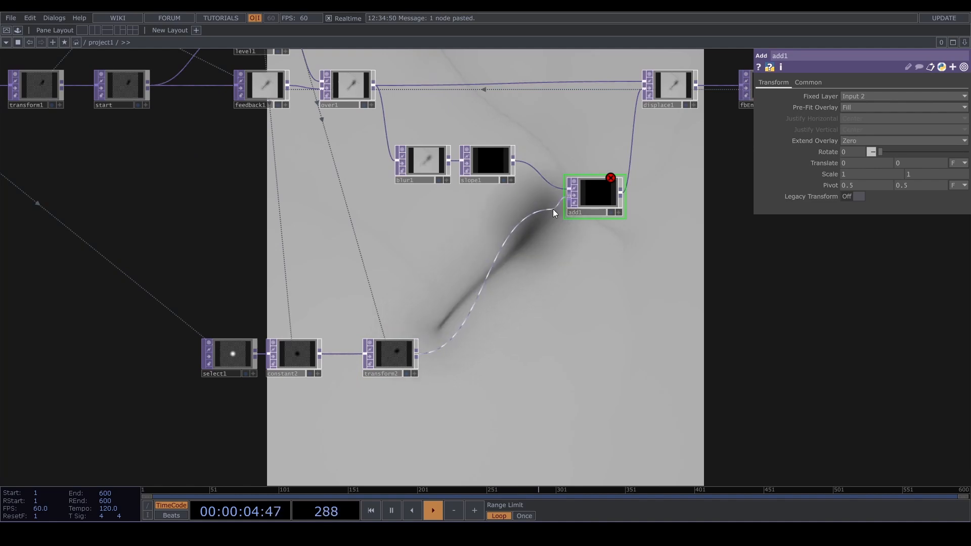
pyautogui.click(567, 196)
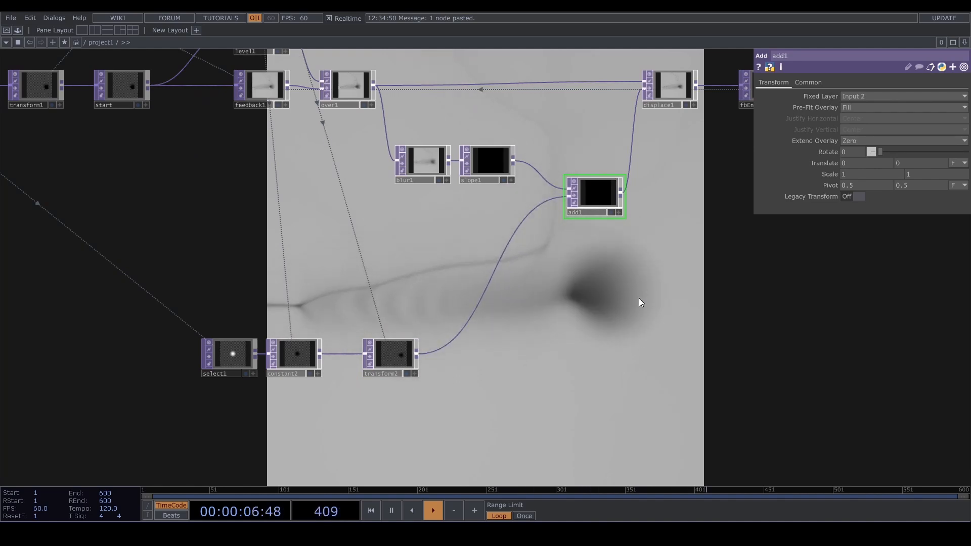
# - Multiply both the velX and velY expressions in constant2's red and green color values by -1
pyautogui.click(294, 356)
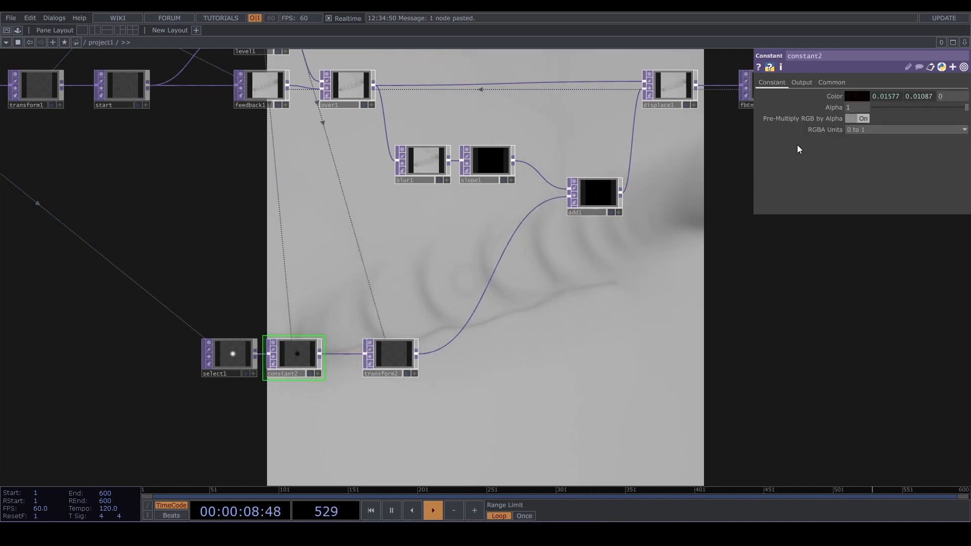
pyautogui.click(897, 95)
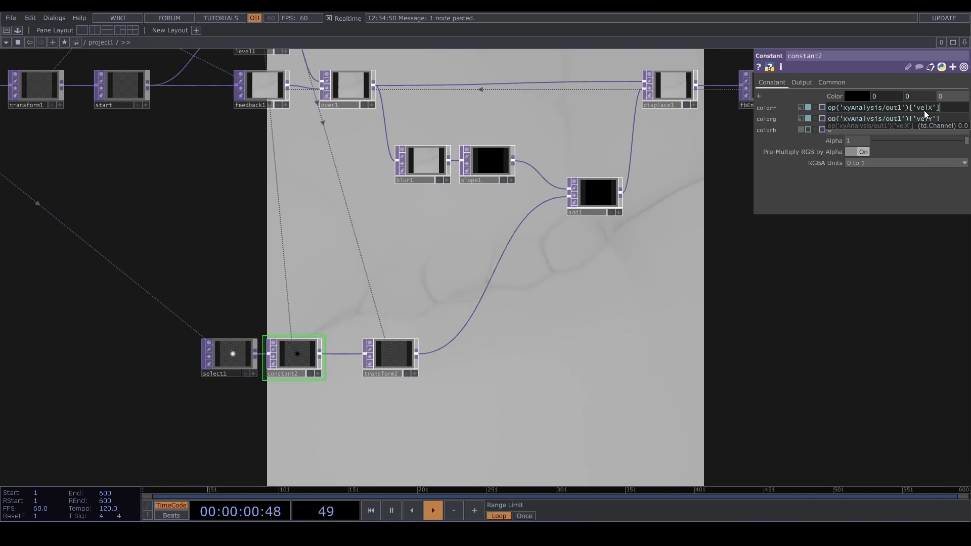
pyautogui.write('1')
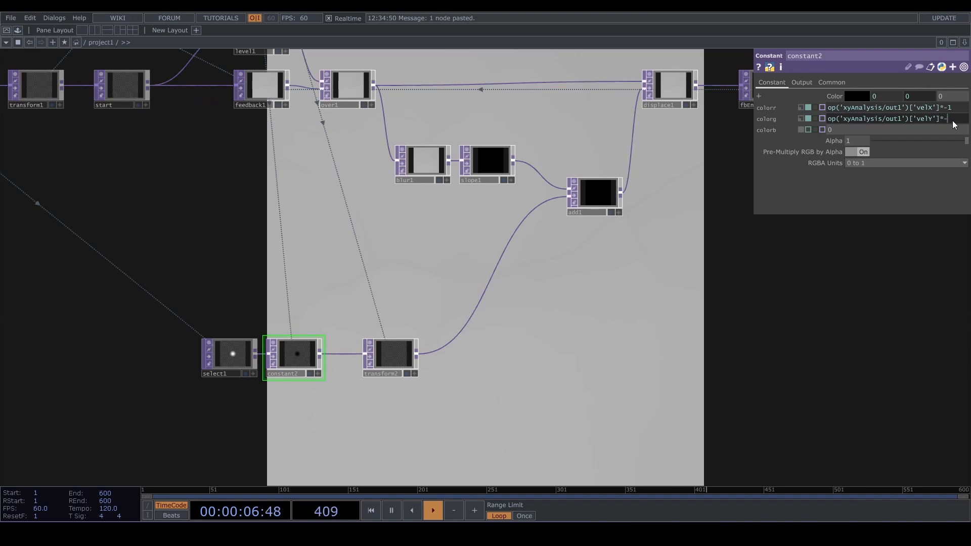
pyautogui.write('1')
pyautogui.press('Return')
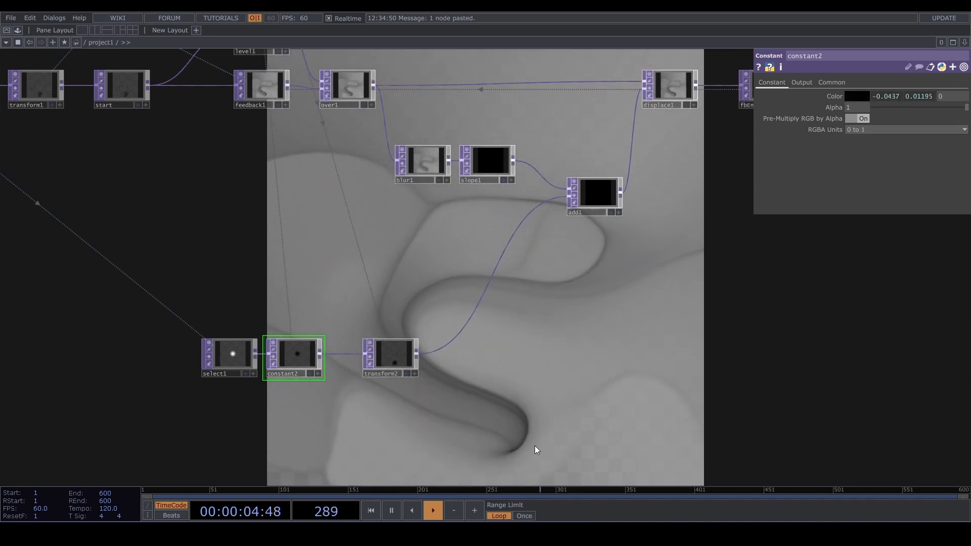
# - Move transform2 closer to constant2 and place a Feedback TOP above it, fed from transform2's output
pyautogui.moveTo(402, 350); pyautogui.dragTo(380, 349)
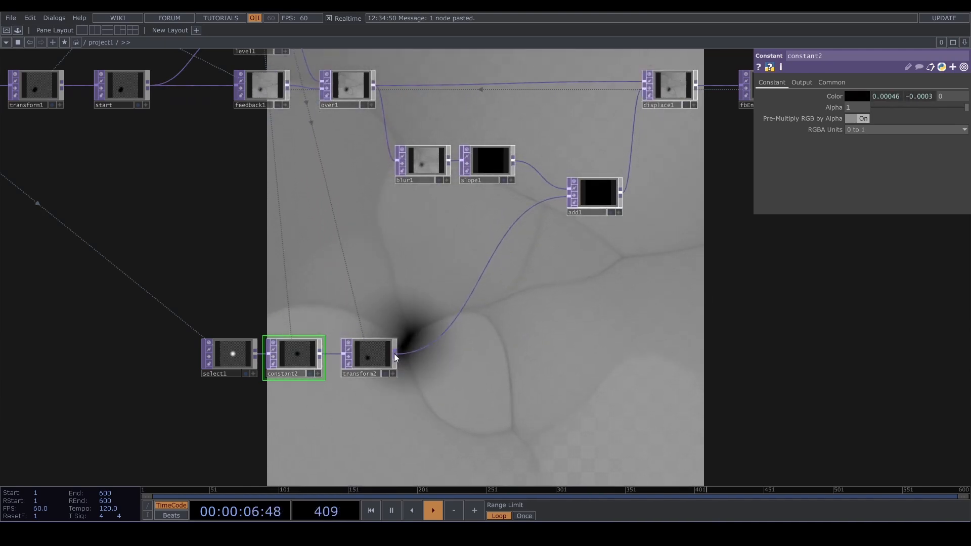
pyautogui.click(411, 288)
pyautogui.write('fe')
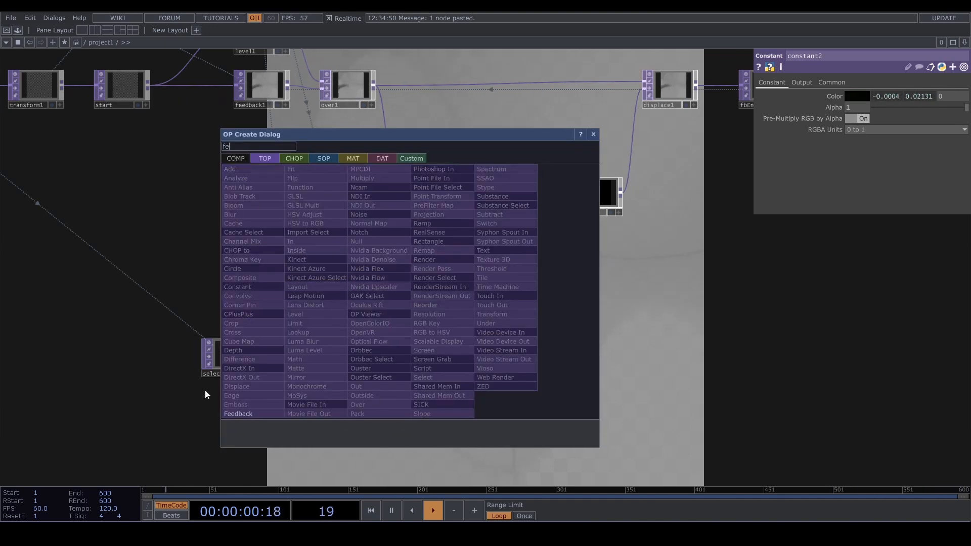
pyautogui.click(245, 412)
pyautogui.click(390, 272)
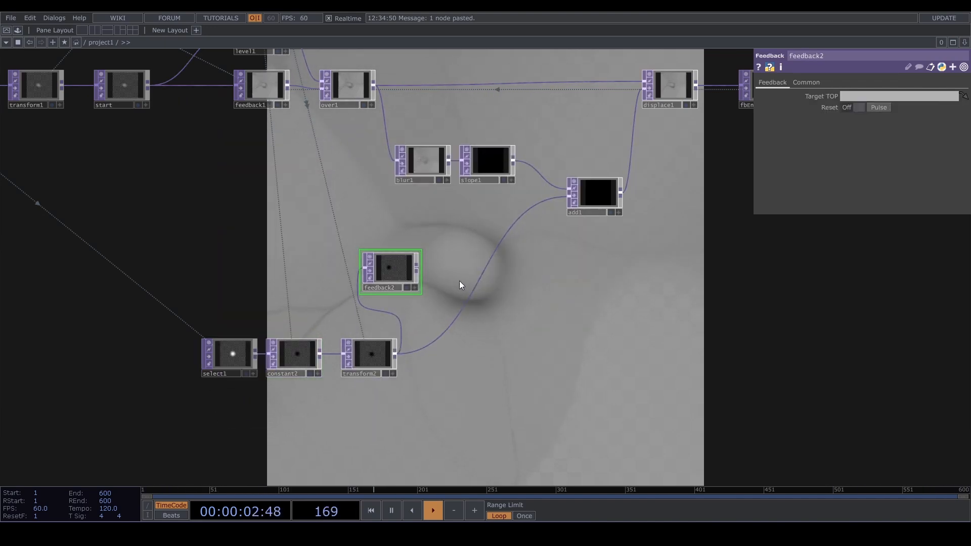
# - Insert an Add TOP on the connection between transform2 and add1
pyautogui.rightClick(481, 287)
pyautogui.click(478, 285)
pyautogui.rightClick(477, 284)
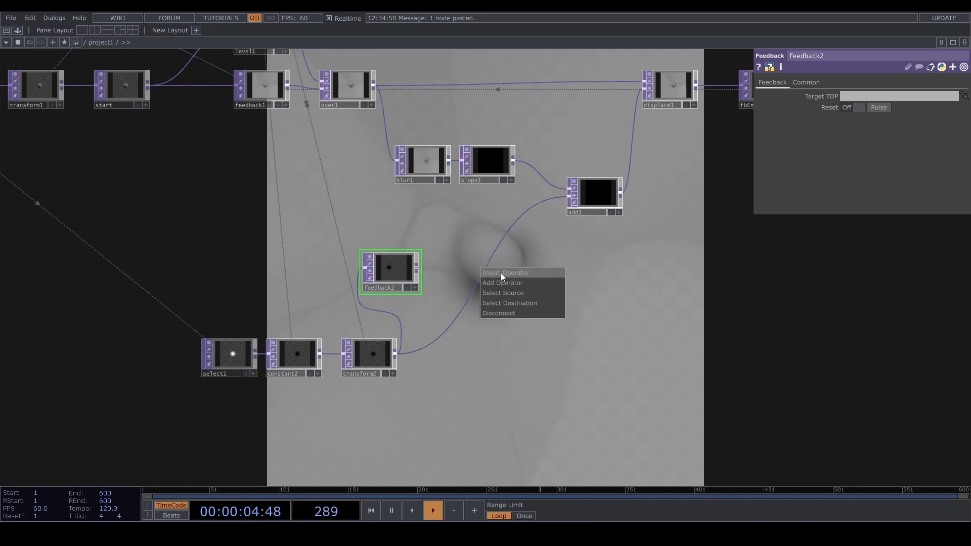
pyautogui.click(502, 272)
pyautogui.write('ad')
pyautogui.click(350, 156)
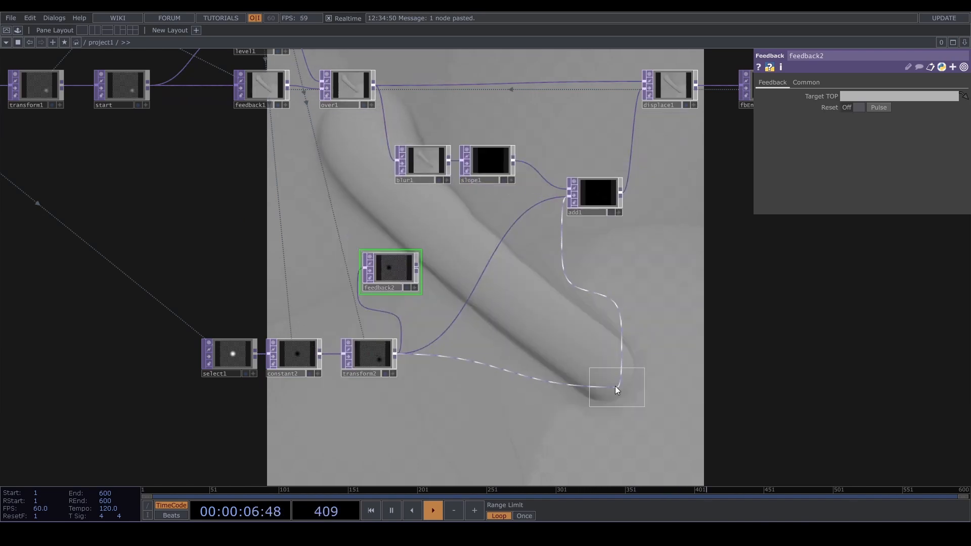
pyautogui.click(532, 341)
# - Add a Level TOP after feedback2, fed from feedback2's output
pyautogui.click(417, 268)
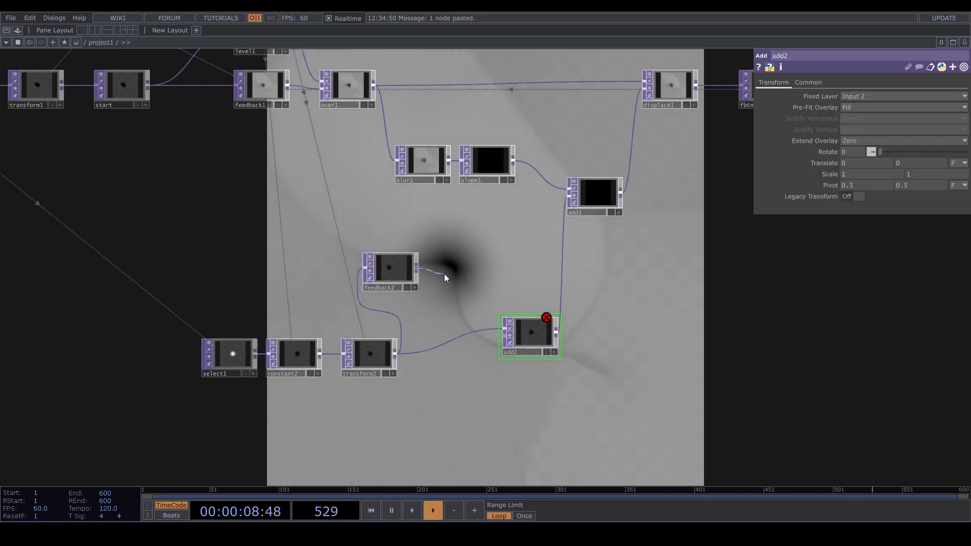
pyautogui.press('Tab')
pyautogui.write('le')
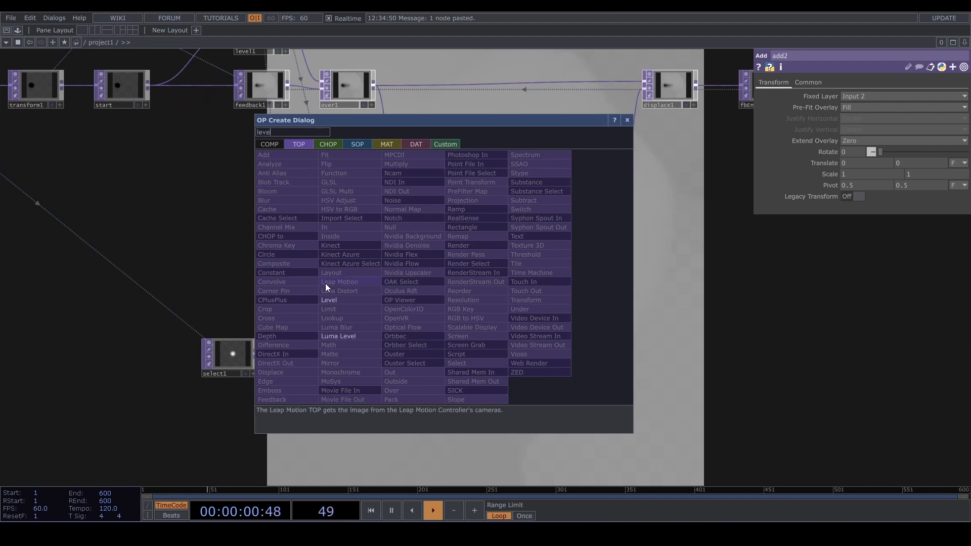
pyautogui.click(328, 300)
pyautogui.click(465, 276)
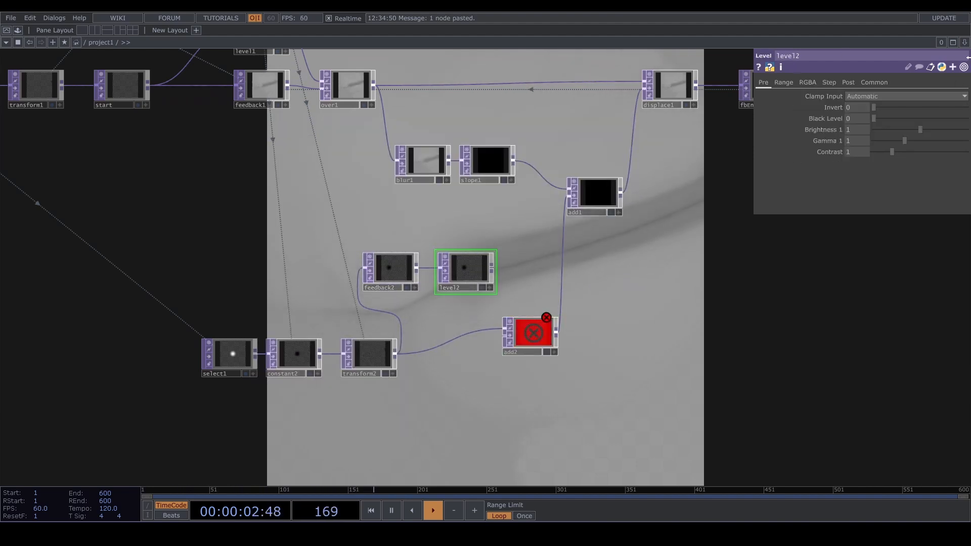
# - Set level2's post opacity to 0.7 and wire its output into the add2 node
pyautogui.click(847, 82)
pyautogui.middleClick(855, 107)
pyautogui.moveTo(851, 112); pyautogui.dragTo(832, 108, button='middle')
pyautogui.moveTo(492, 268); pyautogui.dragTo(530, 341)
pyautogui.scroll(5, 484, 351)
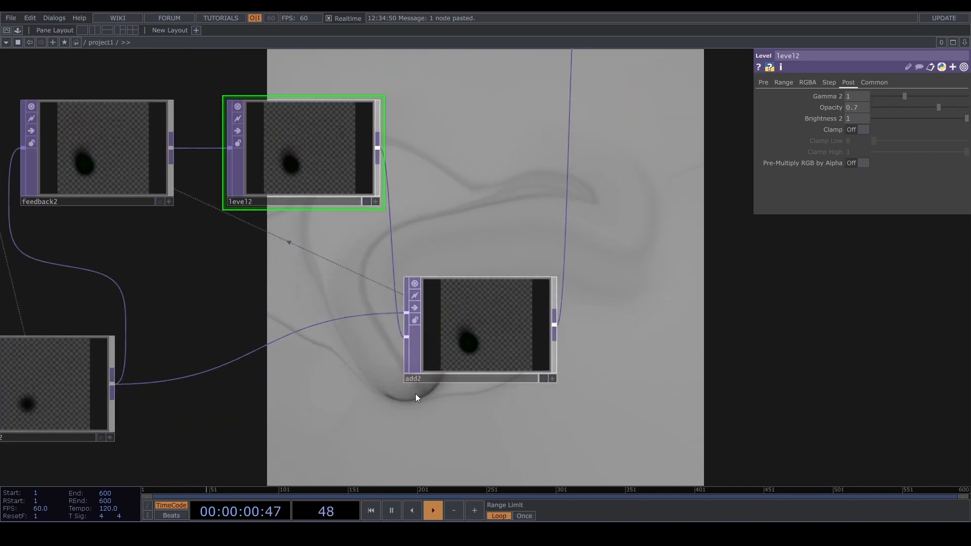
# - Move select1 away from constant2, insert a Transform TOP between them, and set its scale to 0.8 on both axes
pyautogui.scroll(-7, 613, 231)
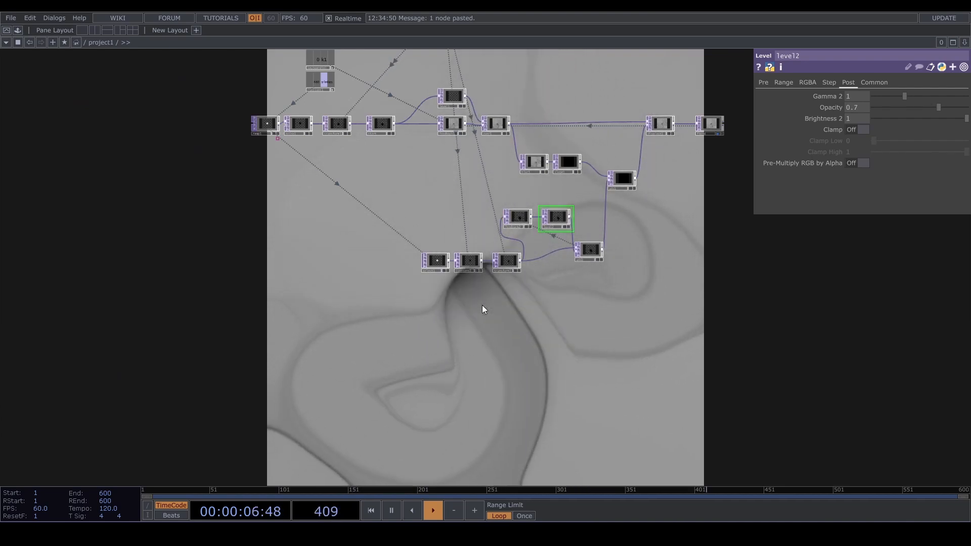
pyautogui.moveTo(435, 261); pyautogui.dragTo(362, 264)
pyautogui.scroll(3, 411, 262)
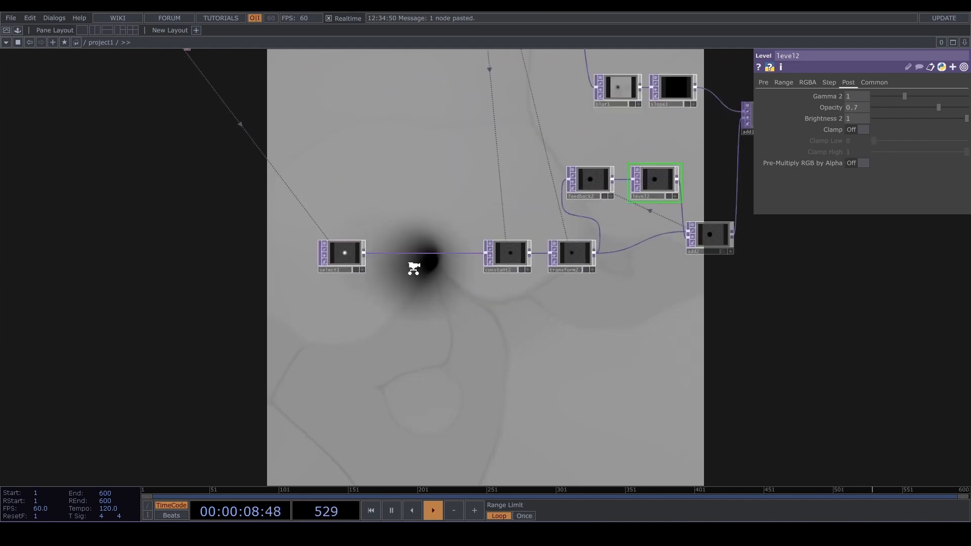
pyautogui.rightClick(409, 249)
pyautogui.click(430, 238)
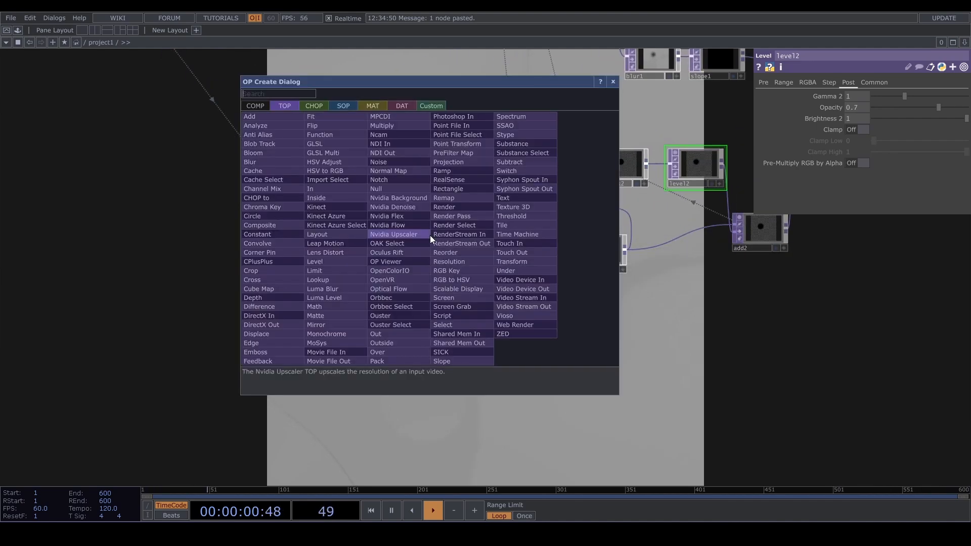
pyautogui.click(509, 250)
pyautogui.click(423, 255)
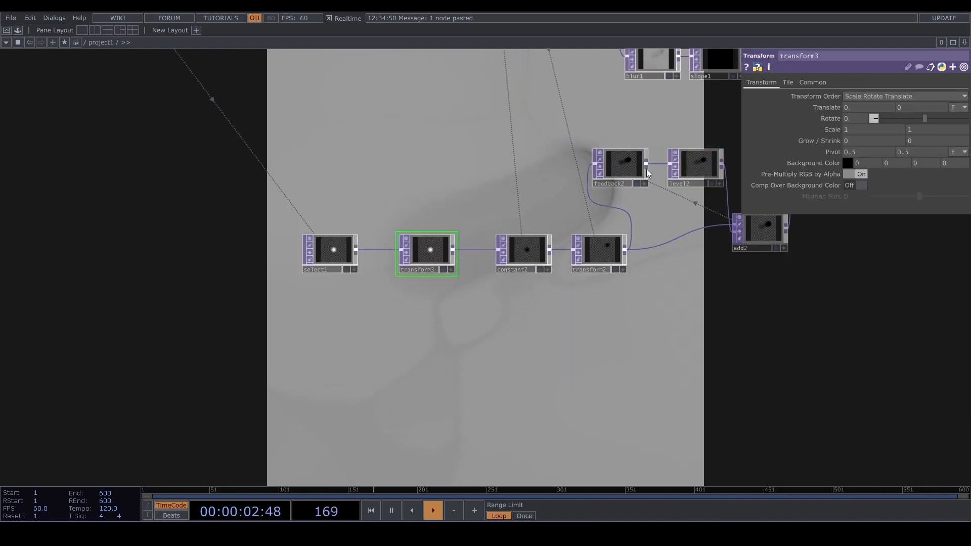
pyautogui.moveTo(812, 106); pyautogui.dragTo(820, 95, button='middle')
pyautogui.moveTo(830, 128); pyautogui.dragTo(825, 115, button='middle')
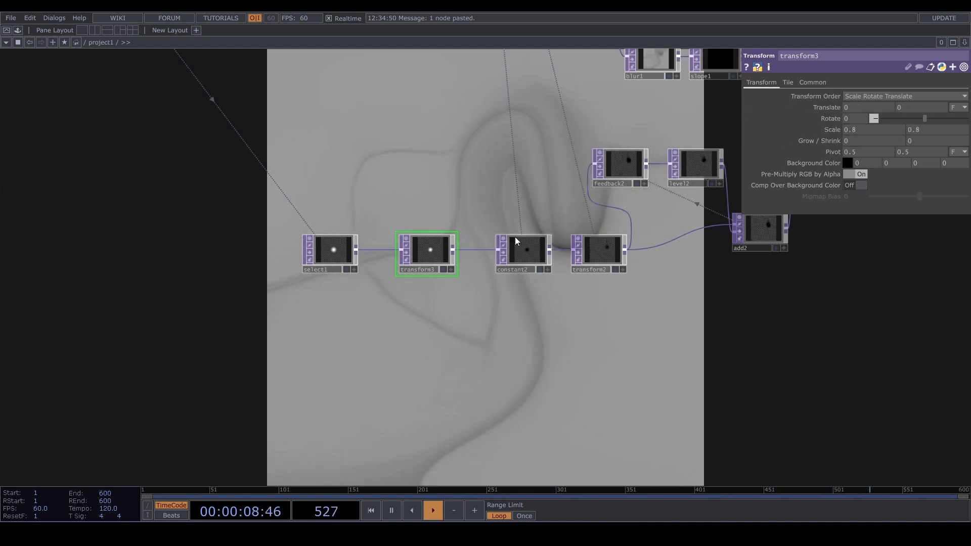
# - Move displace1, fbEnd and add1 farther along the network to open space after slope1
pyautogui.scroll(-5, 521, 347)
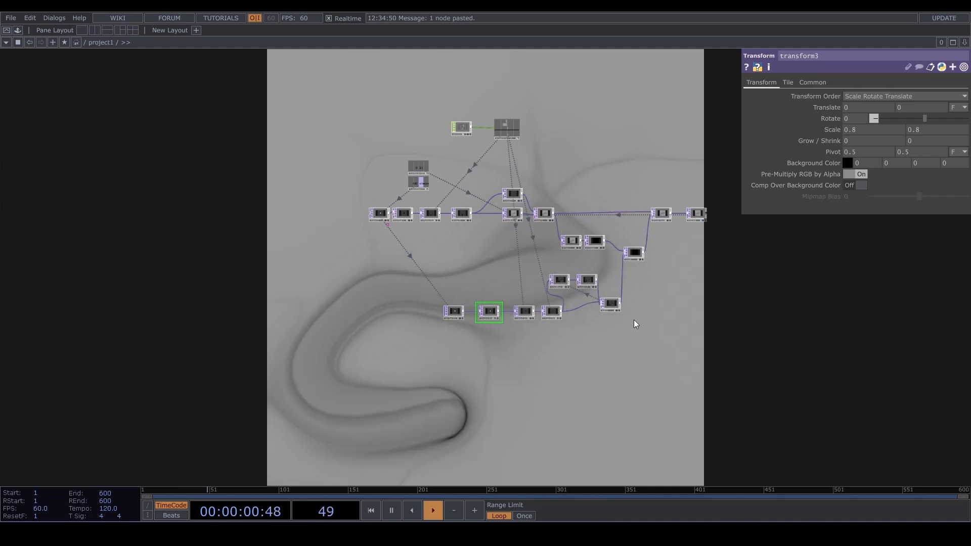
pyautogui.moveTo(499, 378); pyautogui.dragTo(233, 366)
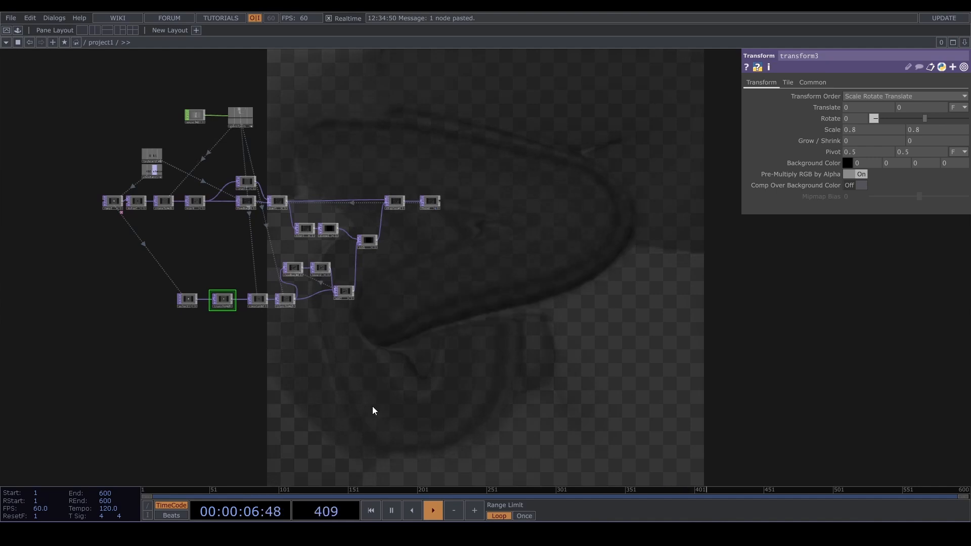
pyautogui.scroll(5, 404, 238)
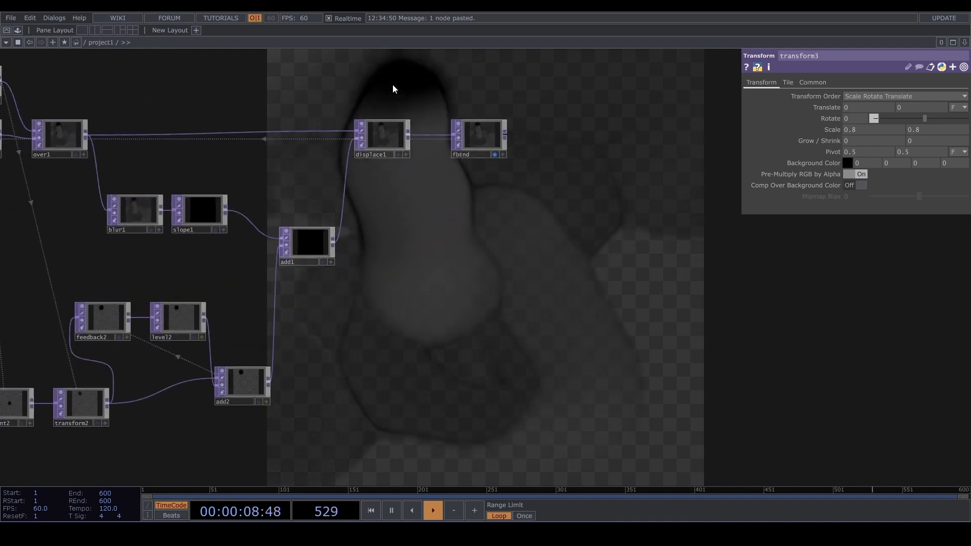
pyautogui.moveTo(389, 85); pyautogui.dragTo(517, 151, button='right')
pyautogui.moveTo(377, 143); pyautogui.dragTo(560, 139)
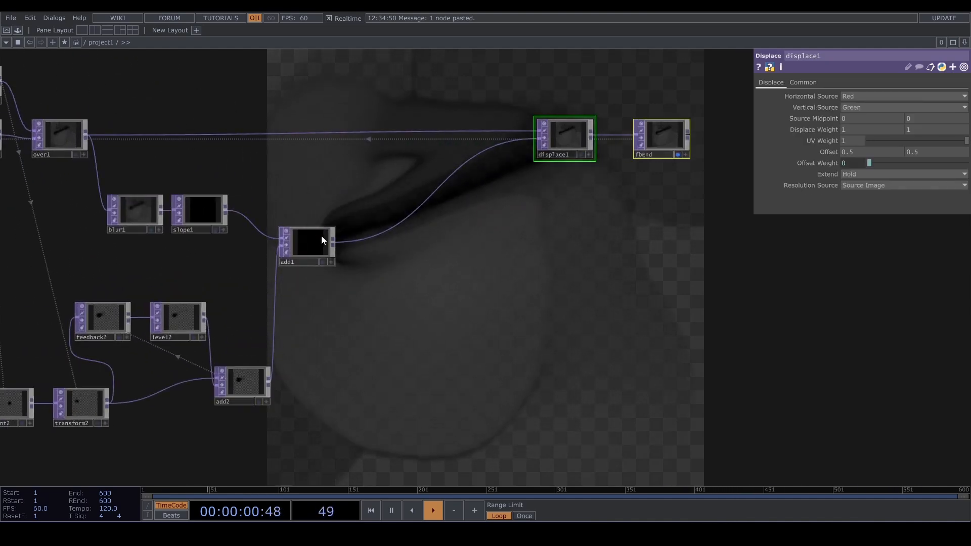
pyautogui.moveTo(321, 235); pyautogui.dragTo(458, 252)
pyautogui.moveTo(401, 335); pyautogui.dragTo(523, 315)
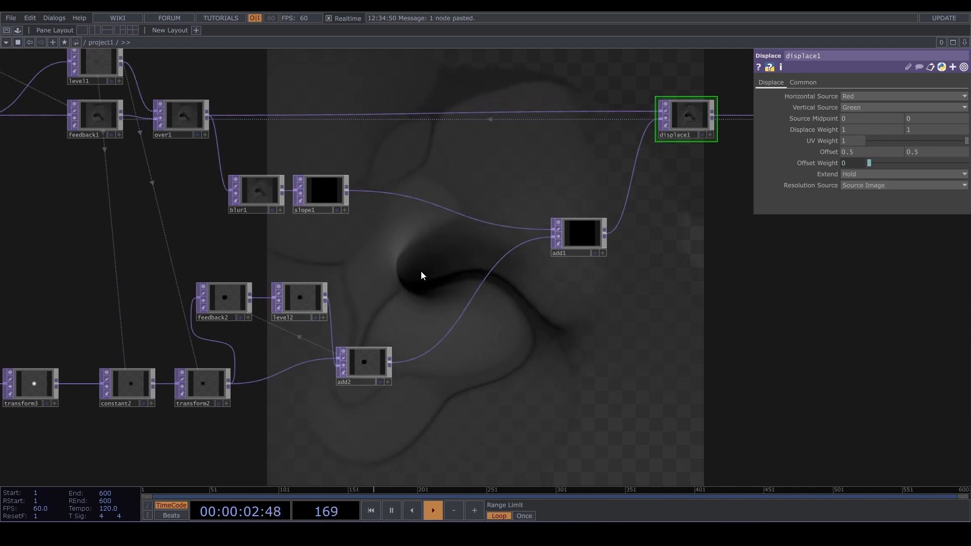
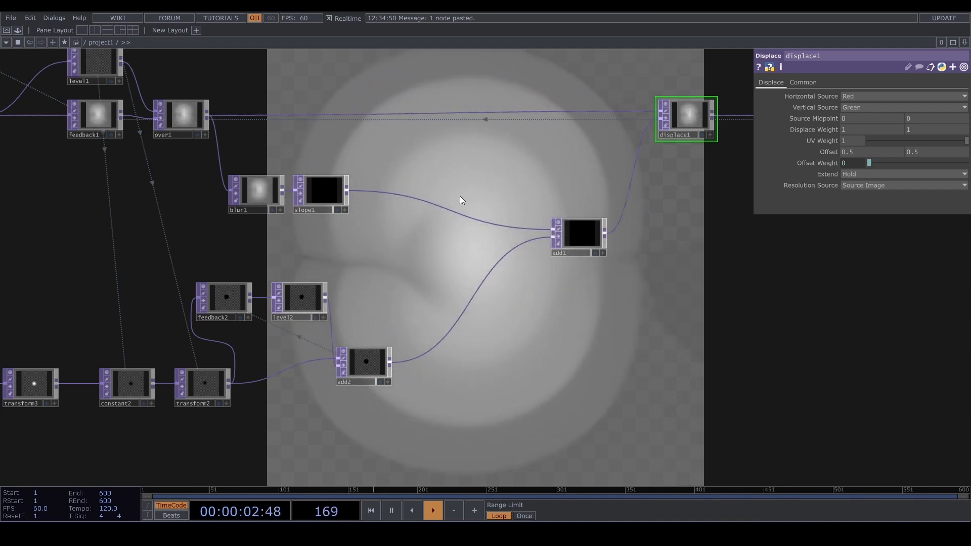
# - Insert a Point Transform TOP between slope1 and add1 and set its Z rotation to 90
pyautogui.rightClick(436, 205)
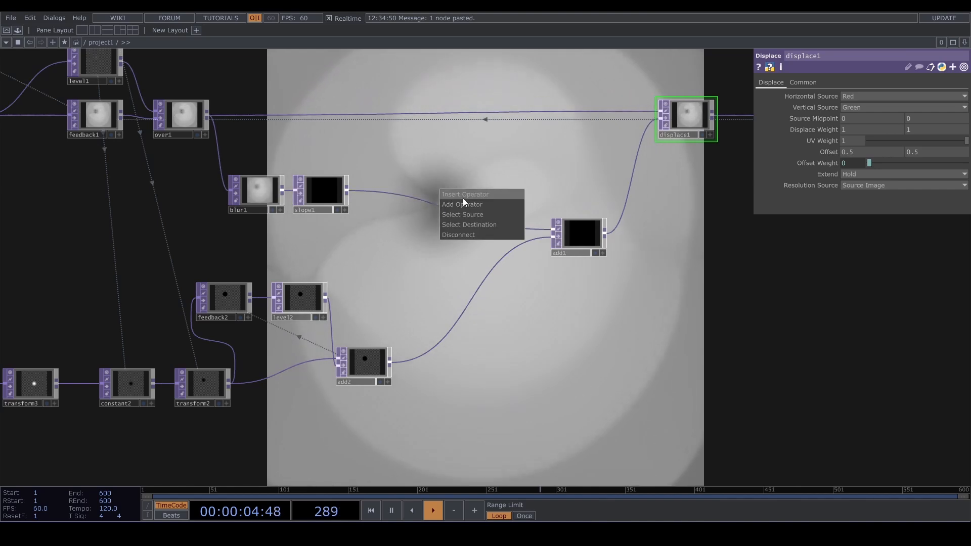
pyautogui.click(464, 198)
pyautogui.write('poin')
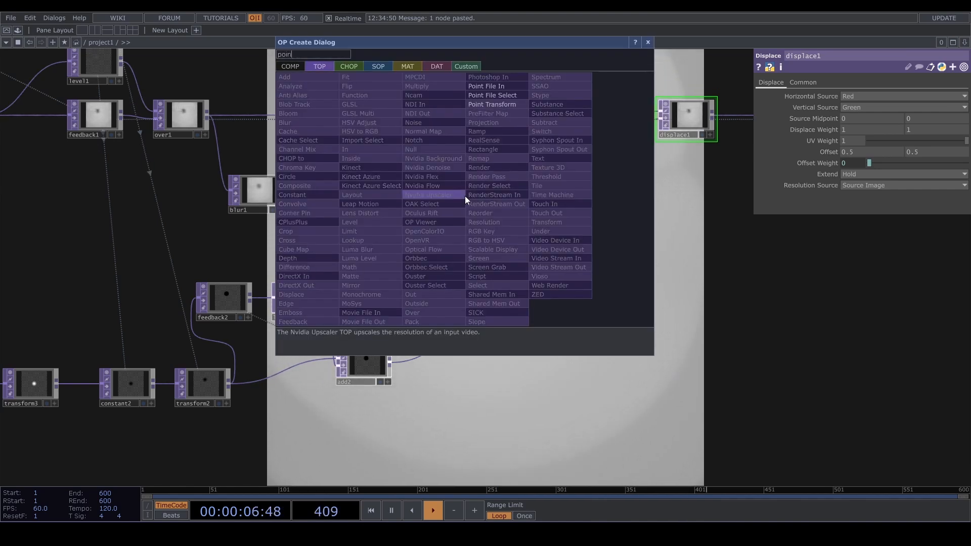
pyautogui.click(506, 103)
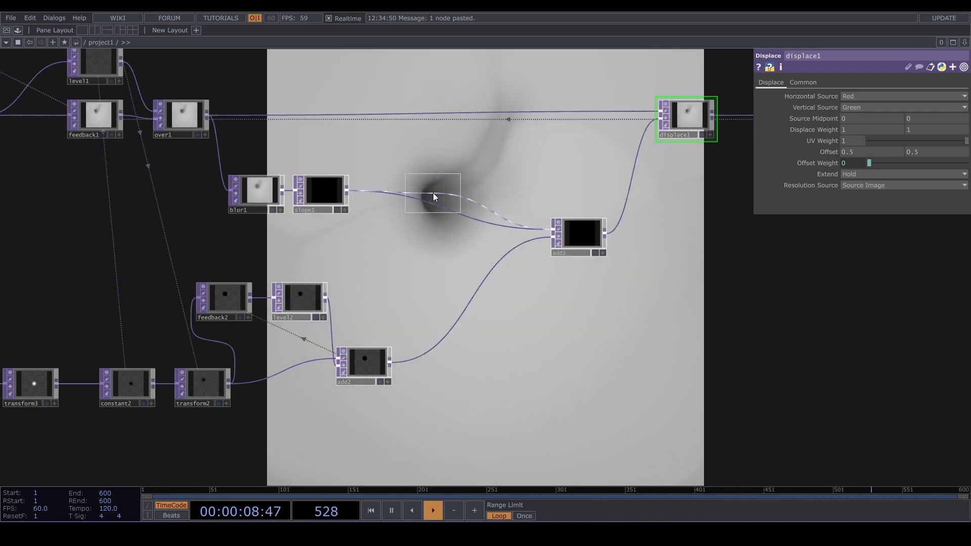
pyautogui.click(430, 197)
pyautogui.moveTo(950, 169); pyautogui.dragTo(533, 217, button='middle')
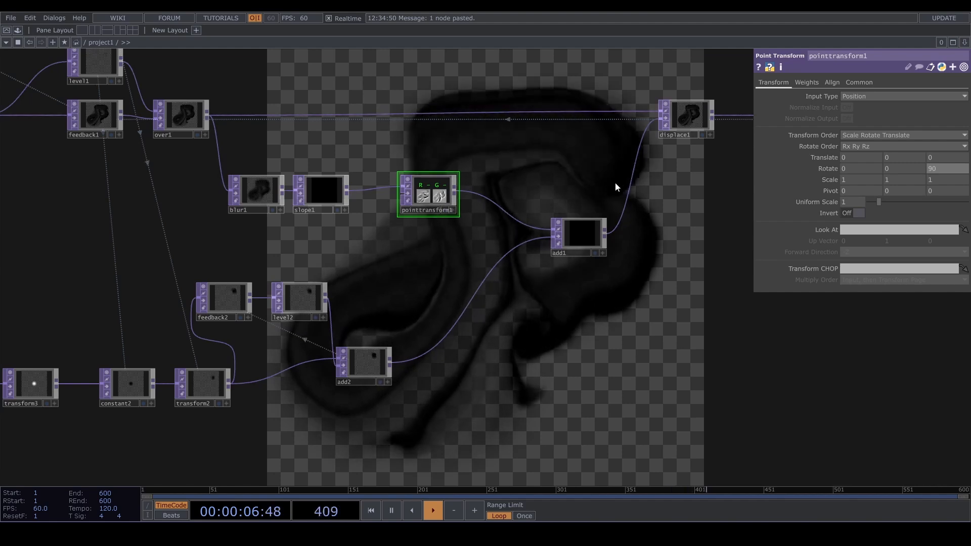
# - Add a Limit TOP fed by fbEnd and turn off fbEnd's background display
pyautogui.moveTo(436, 283); pyautogui.dragTo(452, 231)
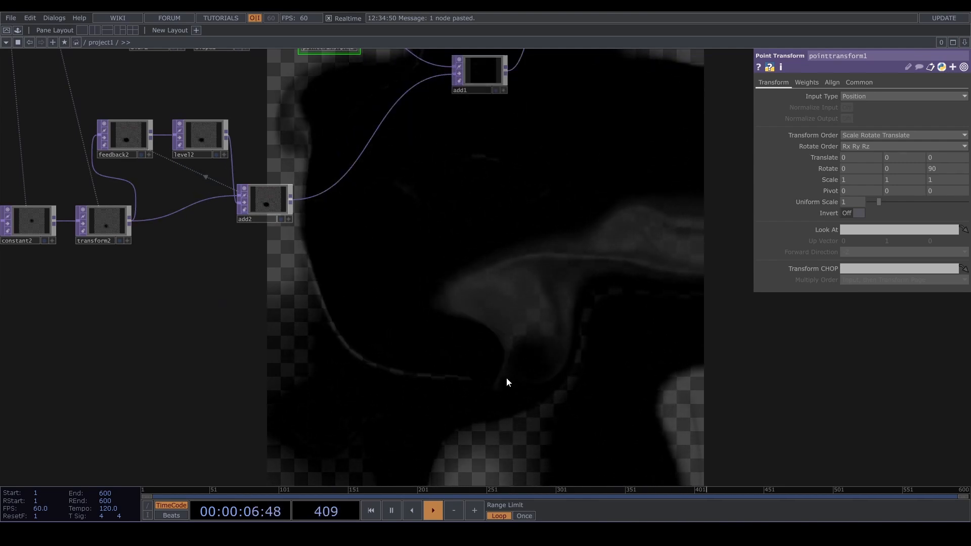
pyautogui.moveTo(455, 399); pyautogui.dragTo(197, 468)
pyautogui.scroll(-4, 472, 257)
pyautogui.scroll(4, 471, 243)
pyautogui.moveTo(452, 106); pyautogui.dragTo(245, 299)
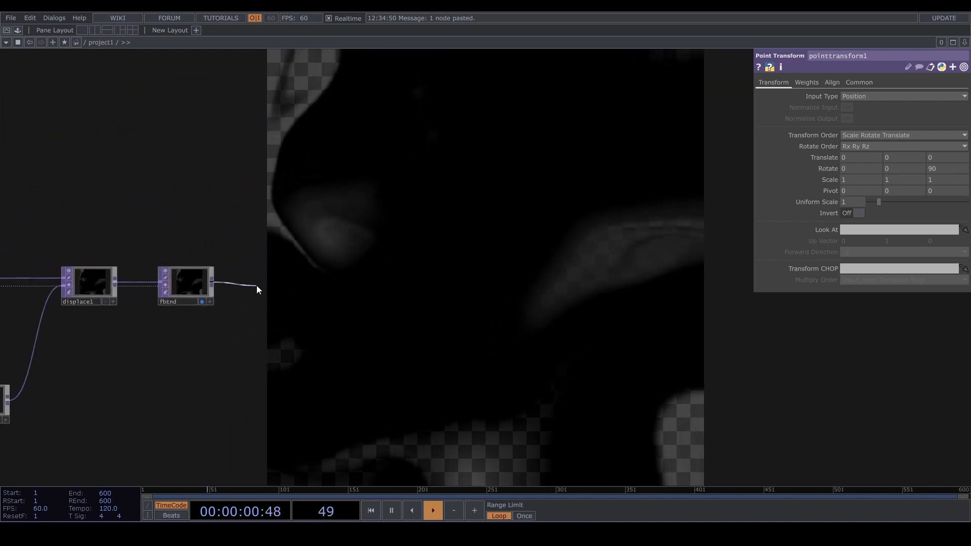
pyautogui.press('Tab')
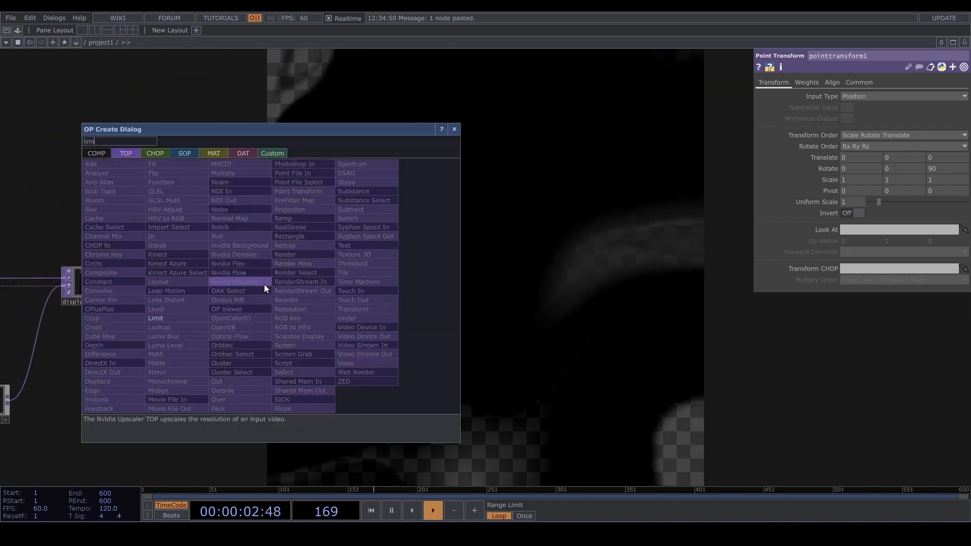
pyautogui.click(172, 318)
pyautogui.click(315, 286)
pyautogui.click(202, 301)
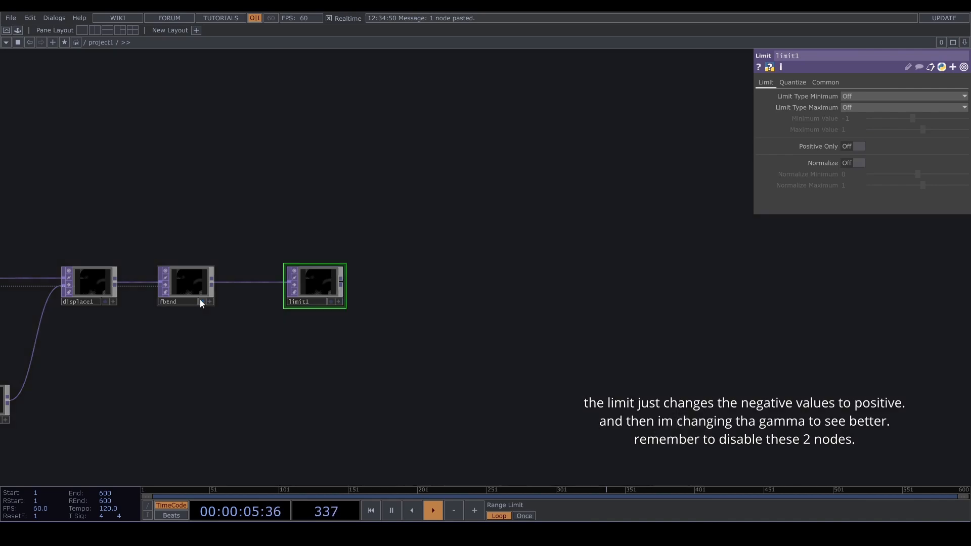
# - Append a Level TOP after limit1 and display its output in the network background
pyautogui.rightClick(341, 286)
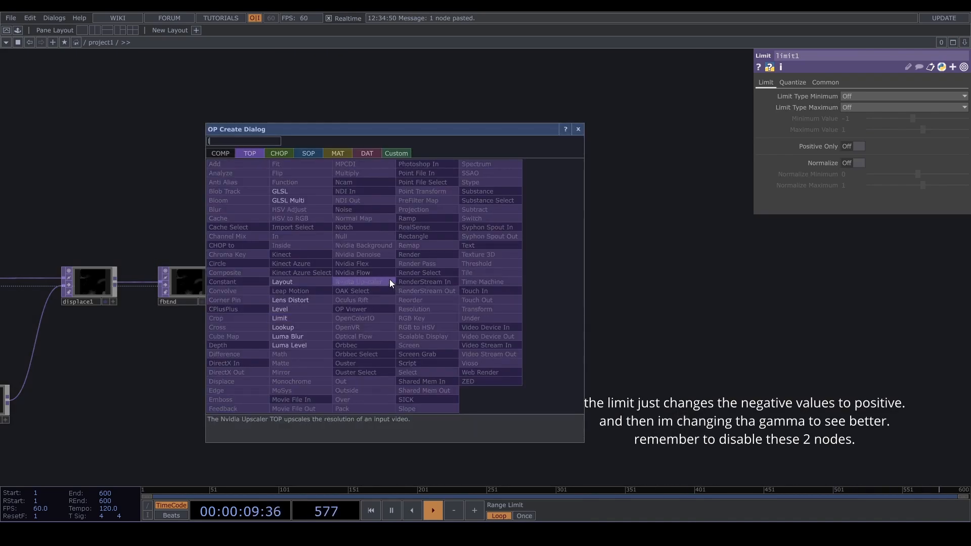
pyautogui.click(389, 280)
pyautogui.click(390, 286)
pyautogui.click(407, 301)
# - Set limit1's minimum limit type to Zig Zag with minimum value 0, and set level3's Gamma 1 to 1.9
pyautogui.click(334, 289)
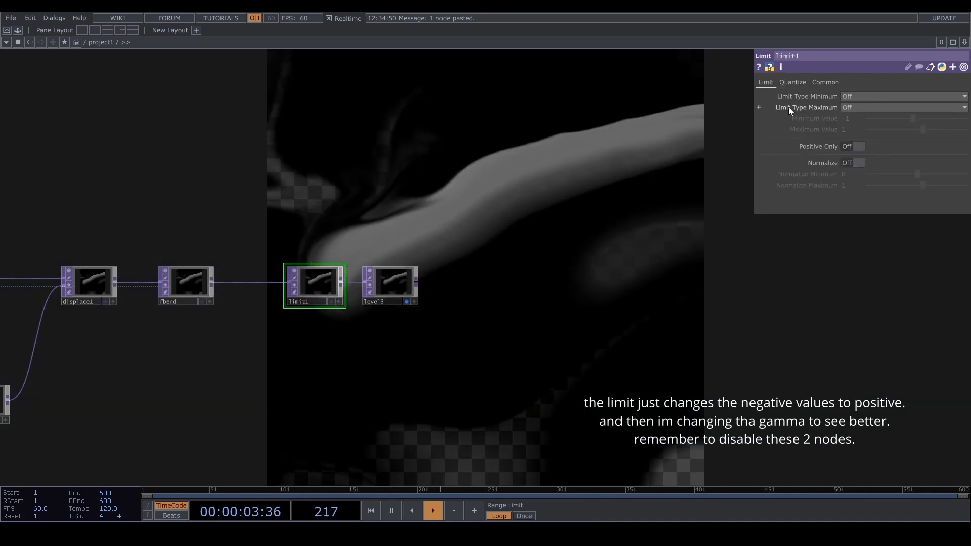
pyautogui.click(866, 96)
pyautogui.click(848, 131)
pyautogui.click(855, 121)
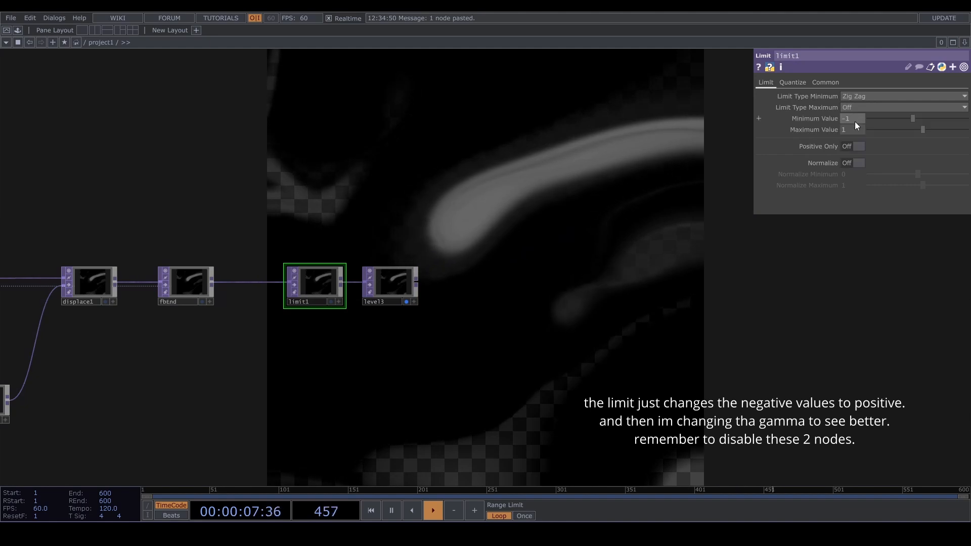
pyautogui.write('0')
pyautogui.press('Return')
pyautogui.click(390, 280)
pyautogui.moveTo(858, 141); pyautogui.dragTo(900, 127, button='middle')
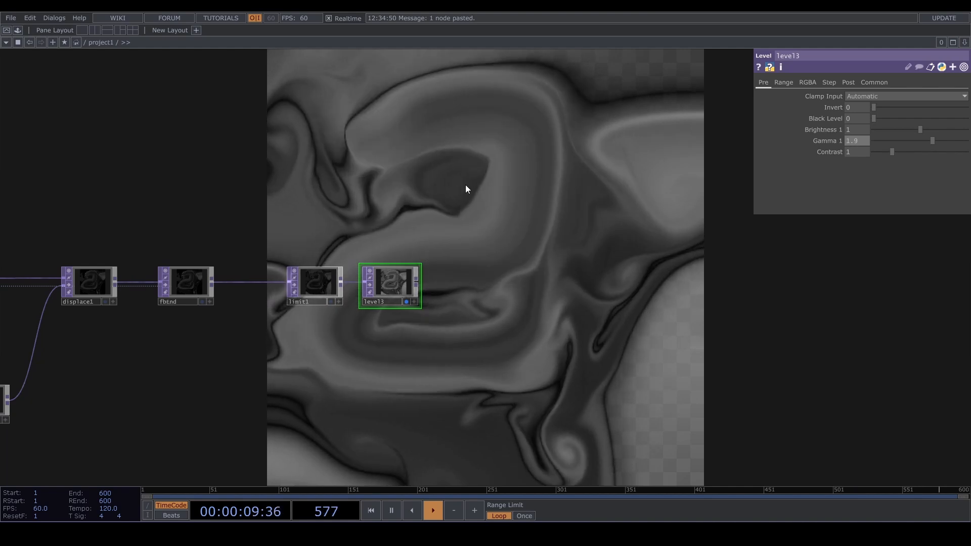
# - Set the Period of the circular ramp1 at the start of the network to 0.17
pyautogui.scroll(-8, 609, 347)
pyautogui.scroll(4, 228, 303)
pyautogui.click(203, 277)
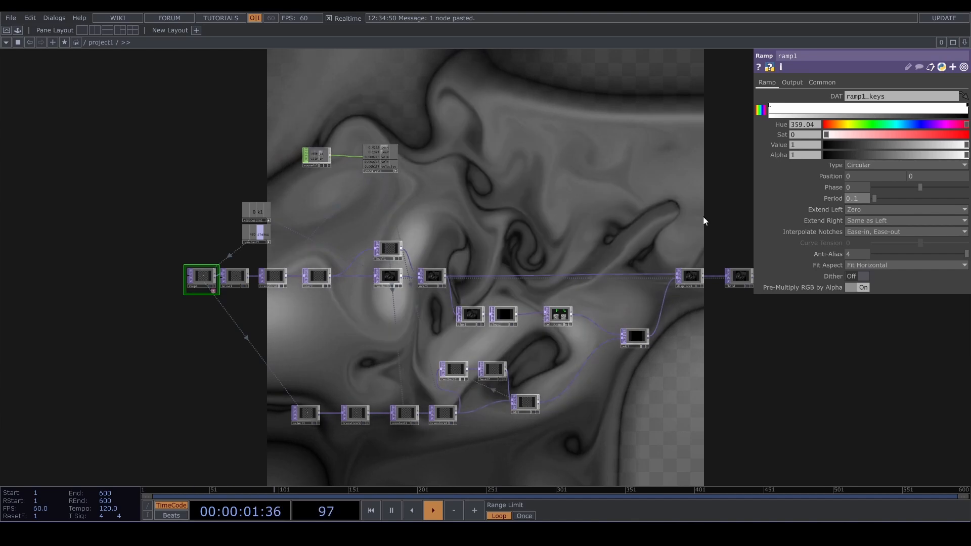
pyautogui.moveTo(582, 175); pyautogui.dragTo(298, 184)
pyautogui.moveTo(591, 265); pyautogui.dragTo(394, 269)
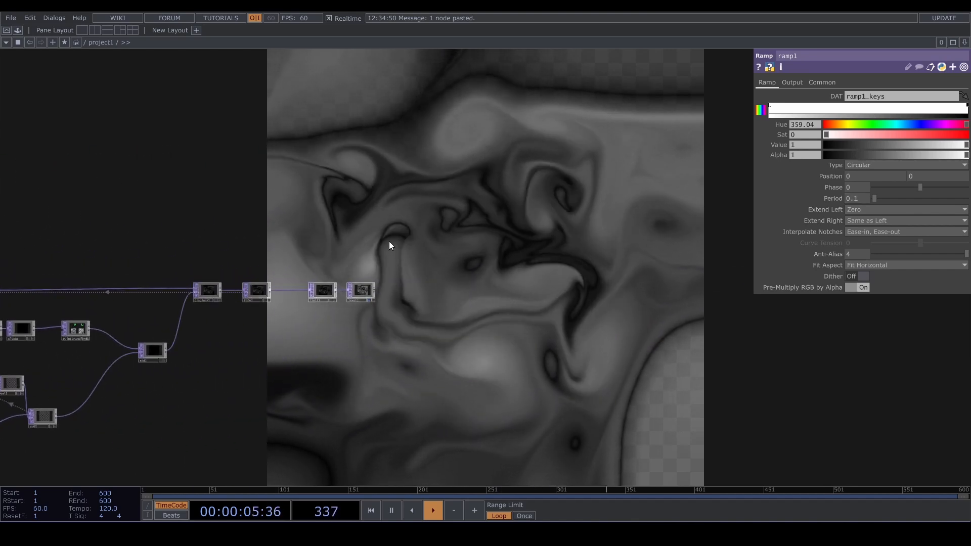
pyautogui.moveTo(860, 199); pyautogui.dragTo(879, 223, button='middle')
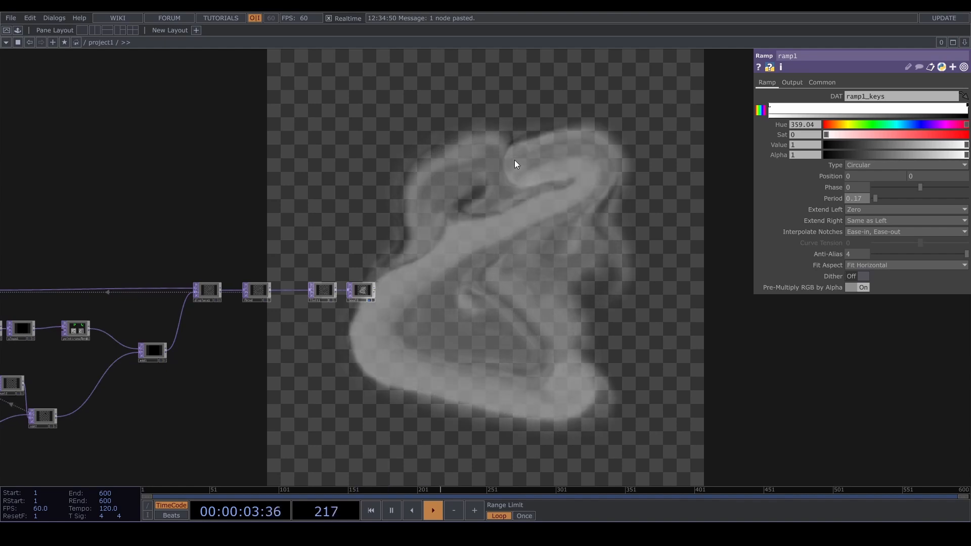
# - Add a new Ramp TOP in the empty network area above level3
pyautogui.moveTo(509, 214); pyautogui.dragTo(488, 262)
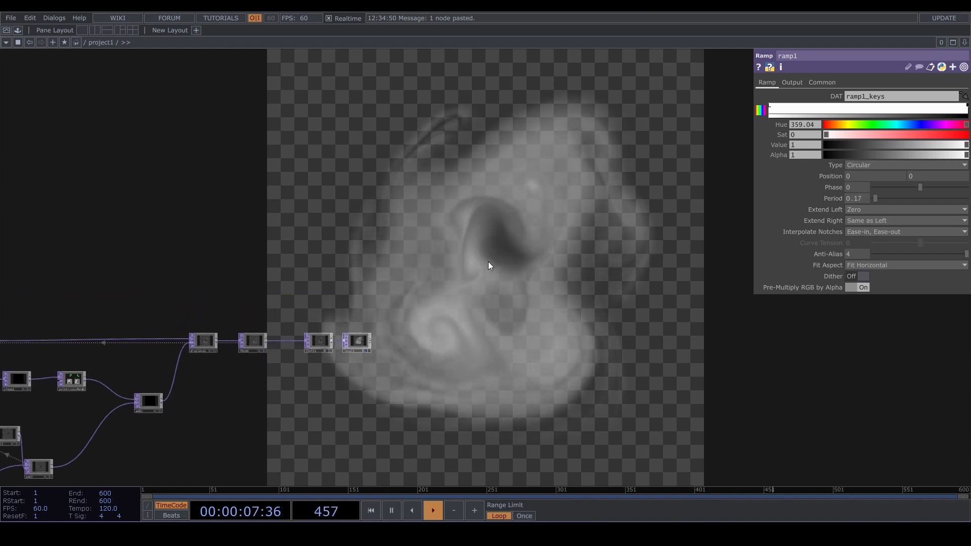
pyautogui.scroll(5, 315, 343)
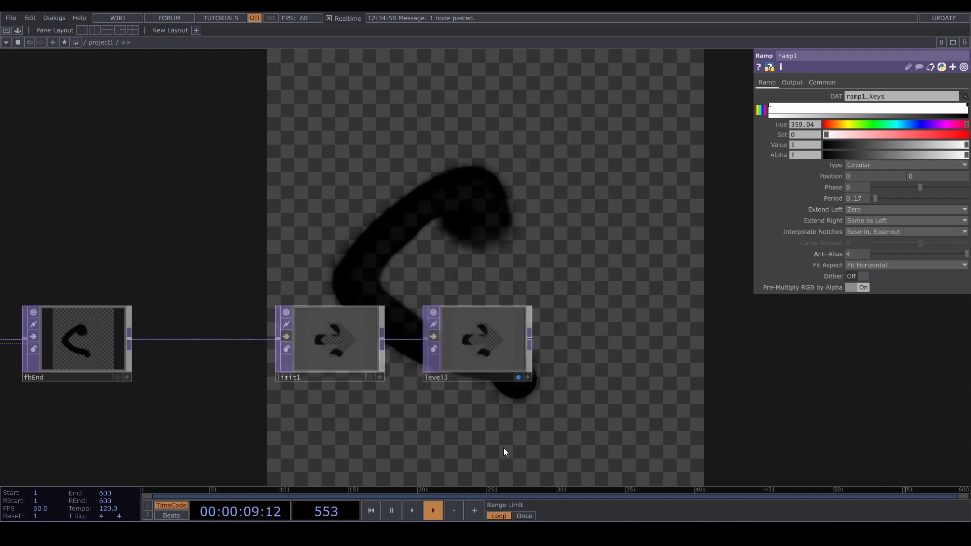
pyautogui.scroll(-3, 432, 239)
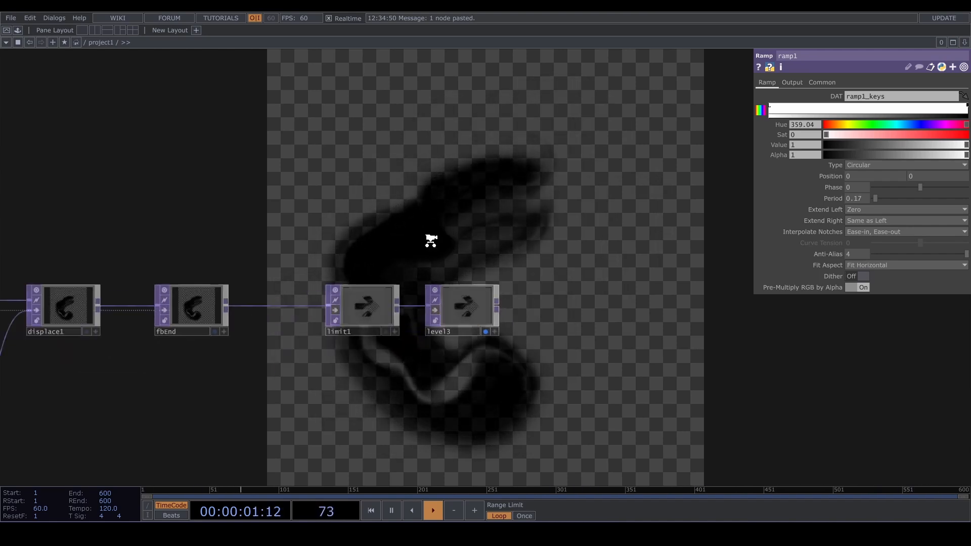
pyautogui.press('Tab')
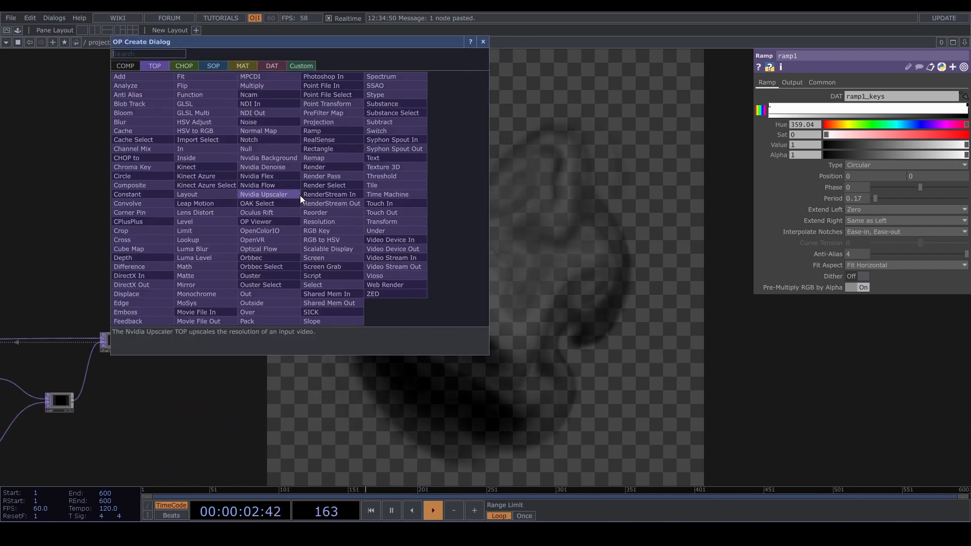
pyautogui.write('gl')
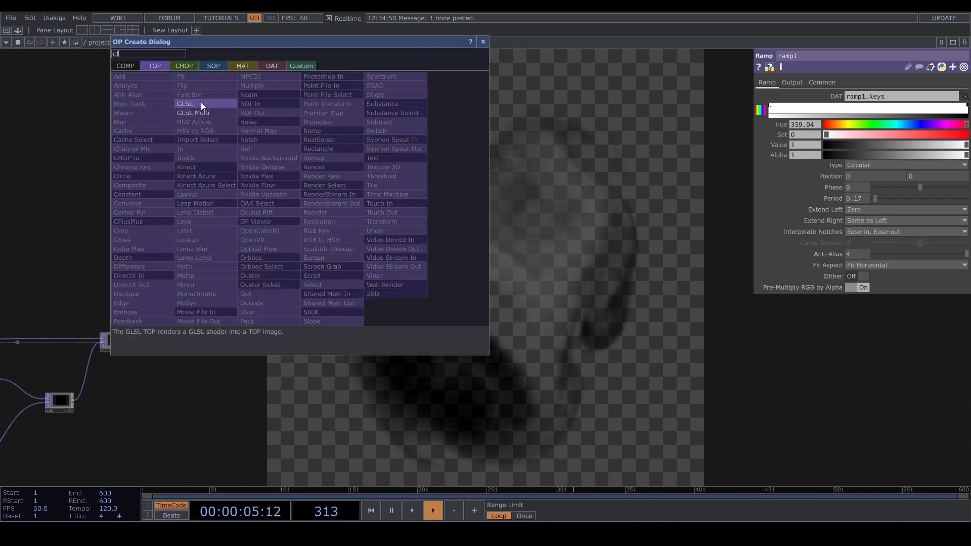
pyautogui.press('BackSpace')
pyautogui.press('BackSpace')
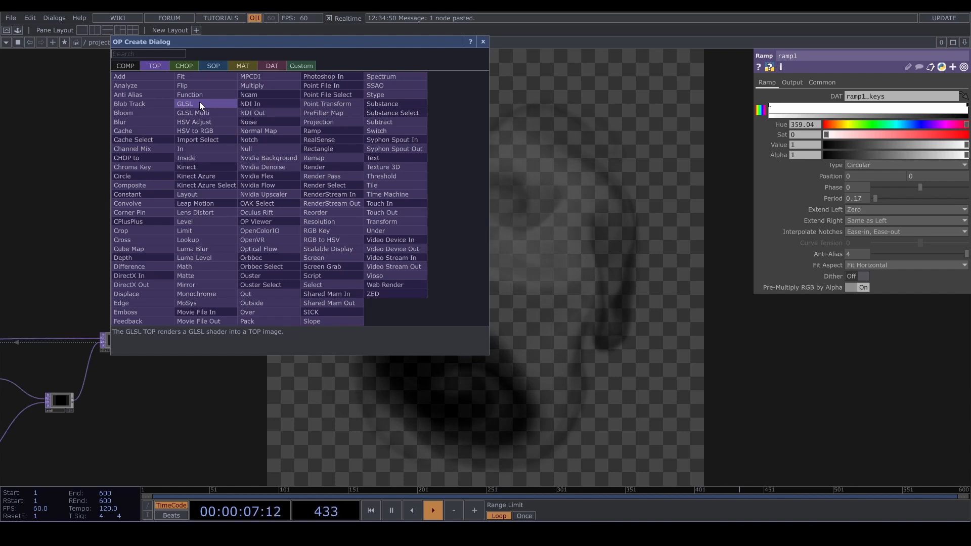
pyautogui.write('ram')
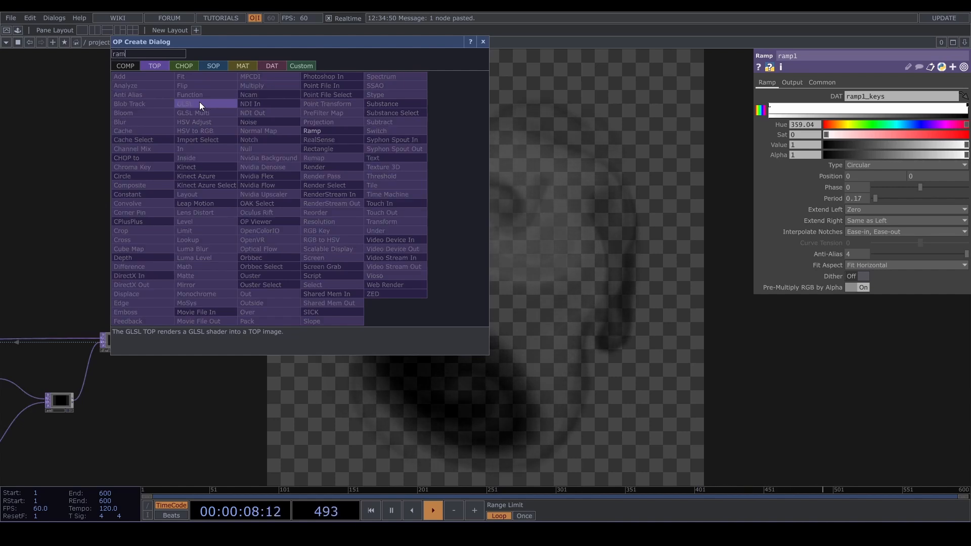
pyautogui.click(331, 133)
pyautogui.click(294, 143)
pyautogui.scroll(3, 293, 143)
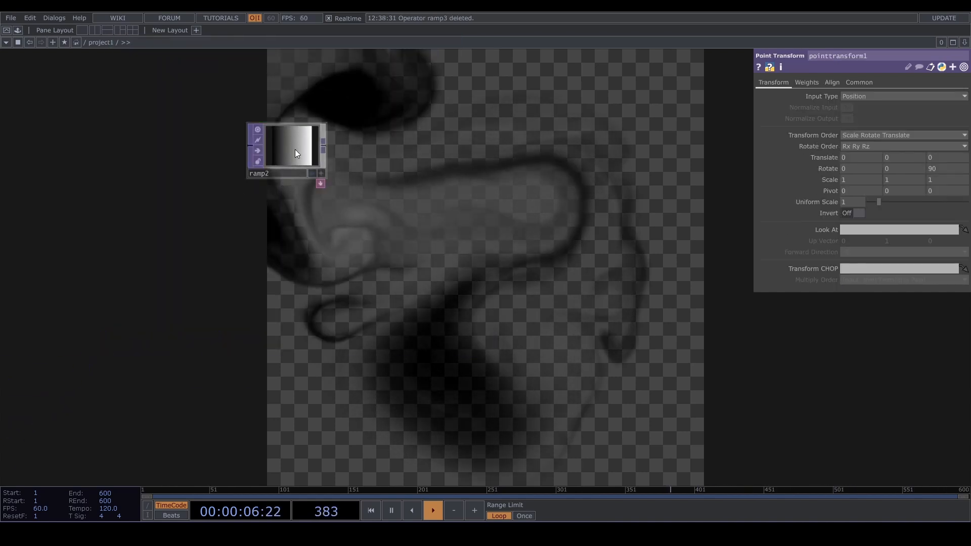
# - Link ramp2's resolution to the simRes channel of constant1 by CHOP reference and set its pixel format to 32-bit float (RGBA)
pyautogui.scroll(-5, 304, 155)
pyautogui.scroll(2, 338, 256)
pyautogui.scroll(8, 82, 292)
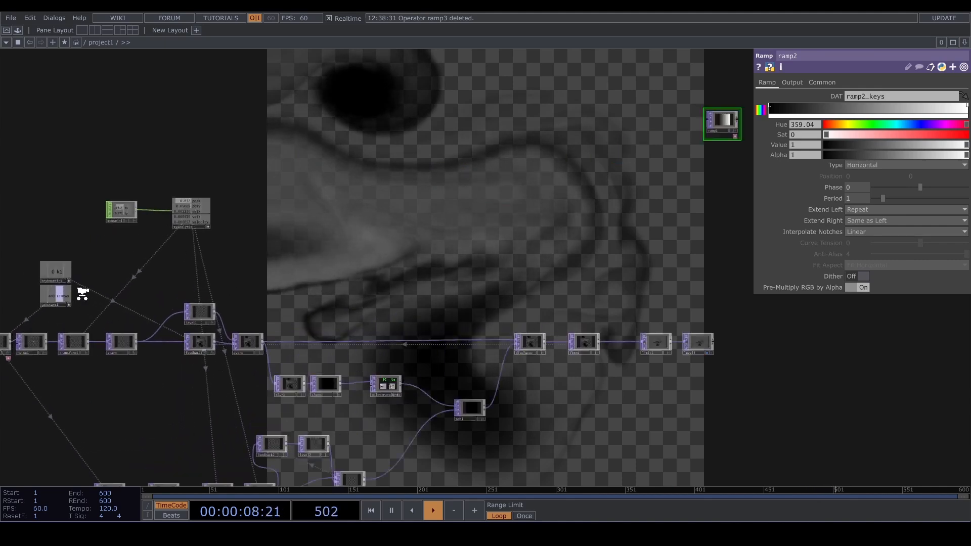
pyautogui.moveTo(54, 295); pyautogui.dragTo(830, 105)
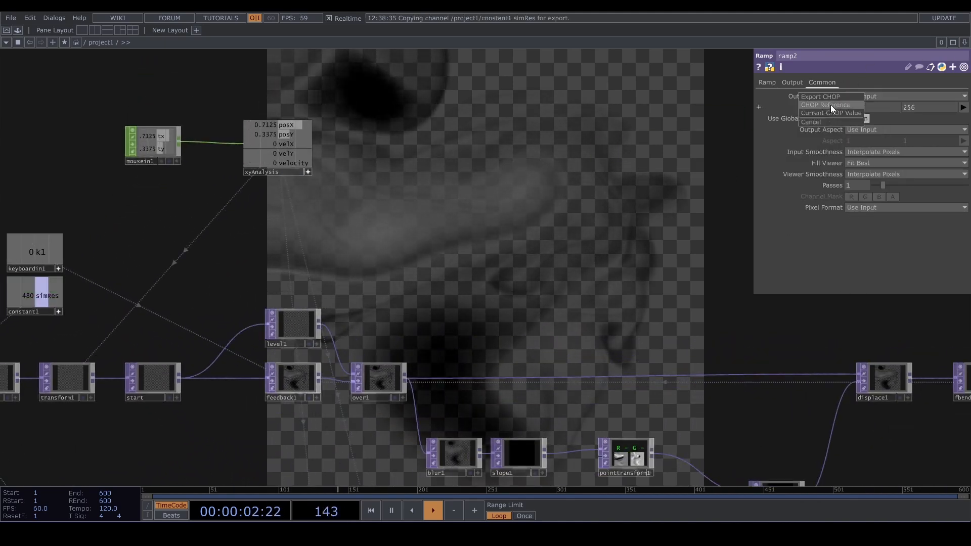
pyautogui.click(832, 106)
pyautogui.click(875, 206)
pyautogui.click(888, 258)
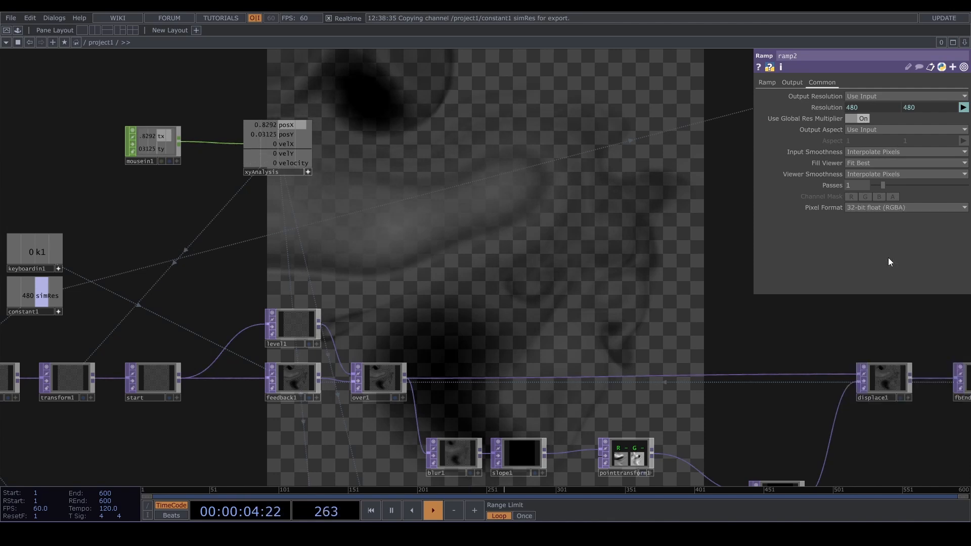
# - Duplicate ramp2 and place the copy directly below the original
pyautogui.scroll(-3, 325, 284)
pyautogui.moveTo(549, 266); pyautogui.dragTo(330, 245)
pyautogui.scroll(5, 294, 190)
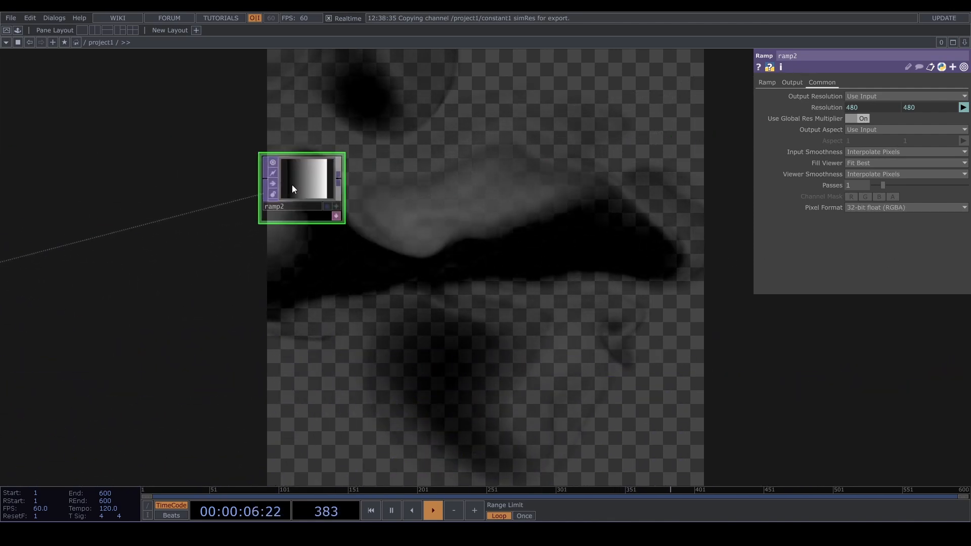
pyautogui.hotkey('ctrl', 'c')
pyautogui.hotkey('ctrl', 'v')
pyautogui.moveTo(307, 368); pyautogui.dragTo(315, 233)
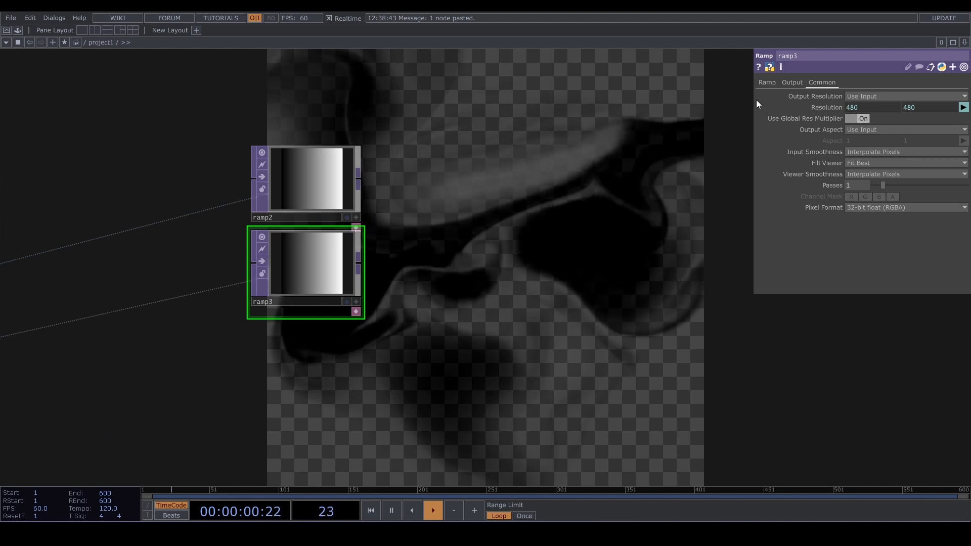
# - Change the copied ramp's type to Vertical and space it slightly further below ramp2
pyautogui.click(766, 82)
pyautogui.click(867, 166)
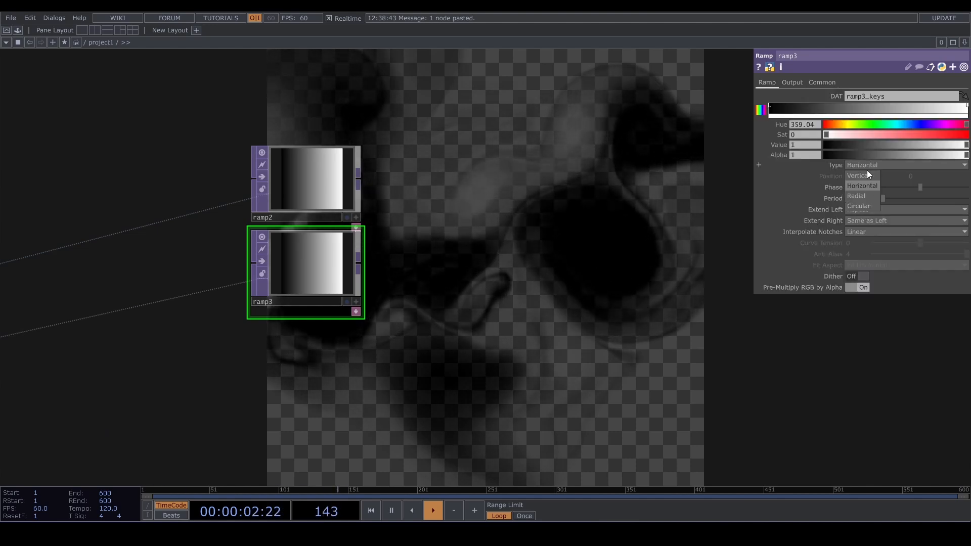
pyautogui.click(866, 177)
pyautogui.moveTo(196, 362); pyautogui.dragTo(286, 296)
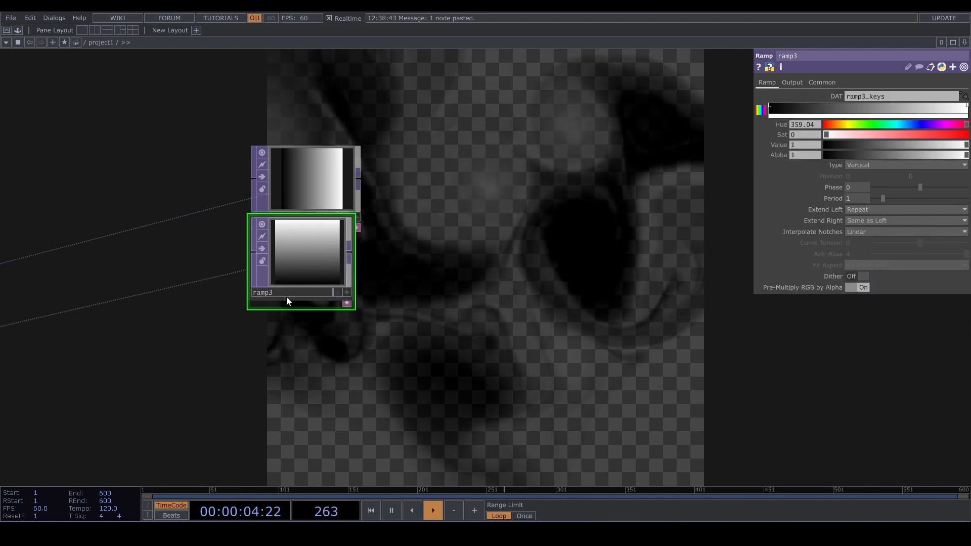
pyautogui.moveTo(295, 253); pyautogui.dragTo(315, 290)
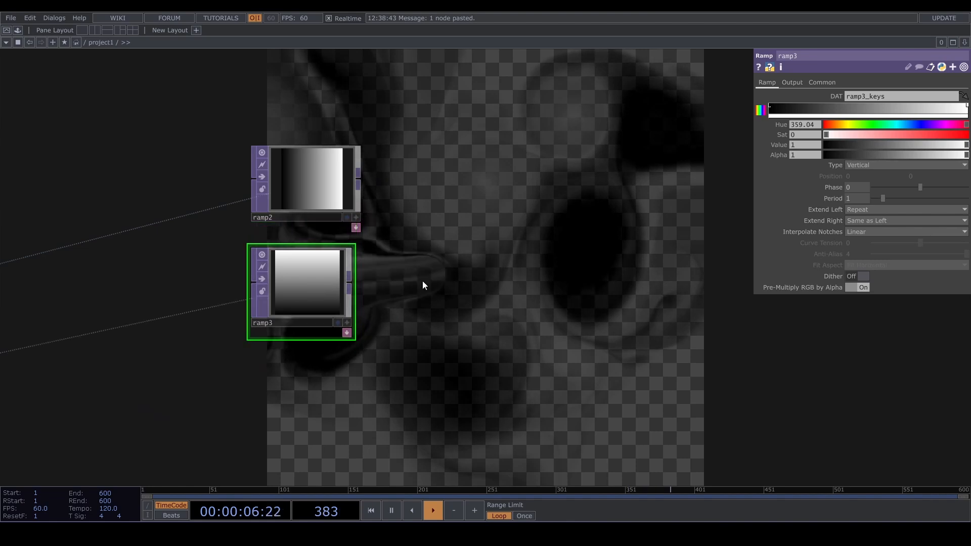
# - Append a Reorder TOP to ramp2 and connect ramp3 as its second input
pyautogui.moveTo(423, 280); pyautogui.dragTo(287, 289)
pyautogui.moveTo(223, 192); pyautogui.dragTo(281, 220)
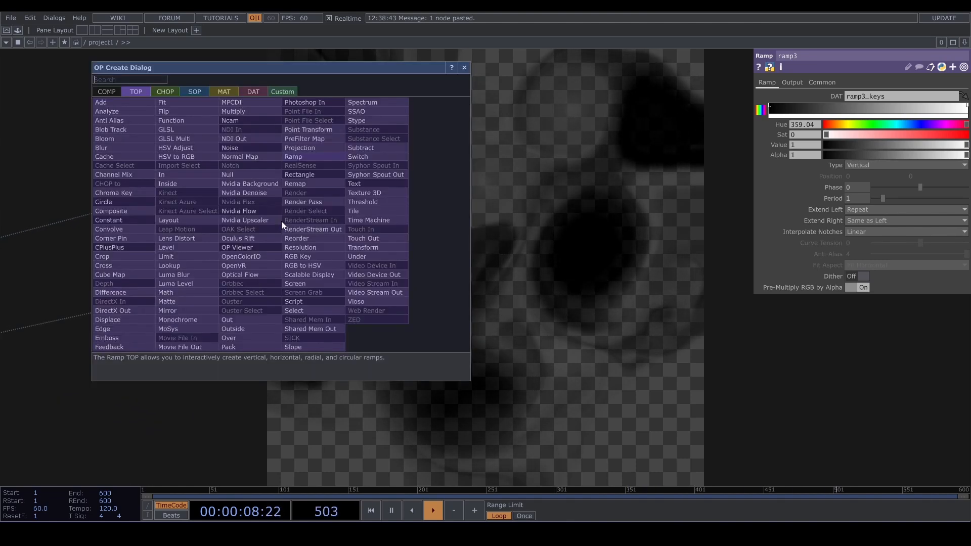
pyautogui.write('reo')
pyautogui.click(328, 236)
pyautogui.click(328, 231)
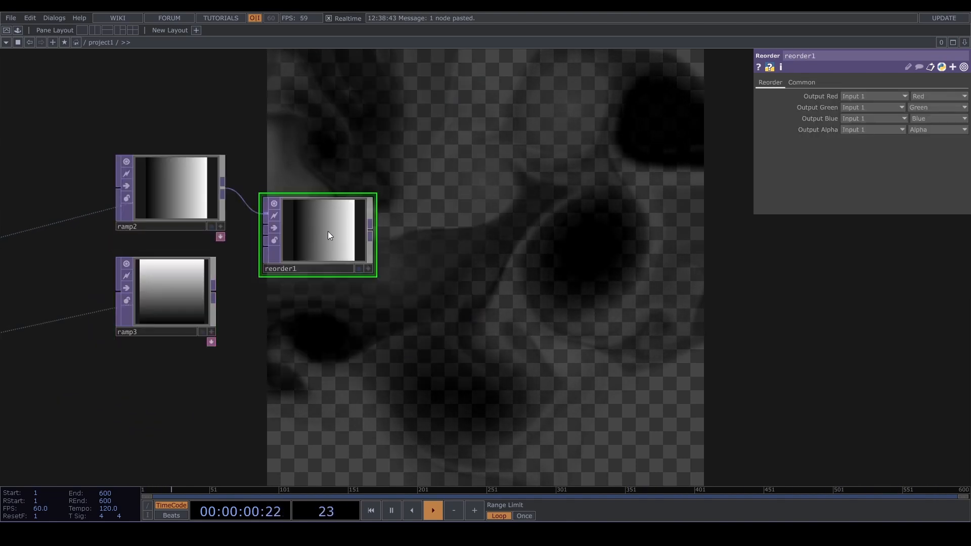
pyautogui.moveTo(212, 293); pyautogui.dragTo(266, 227)
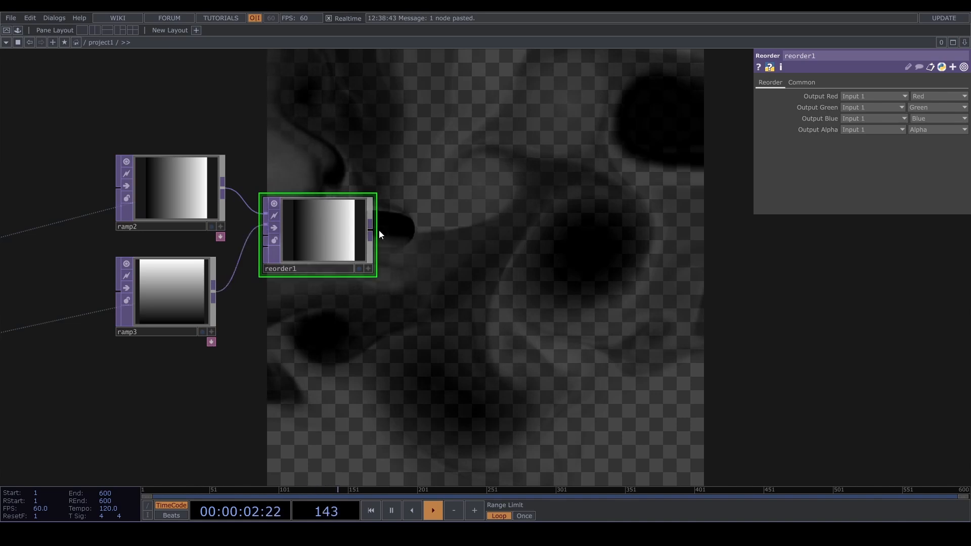
# - In reorder1, take the green output from Input 2 and set the blue output to Zero
pyautogui.click(857, 109)
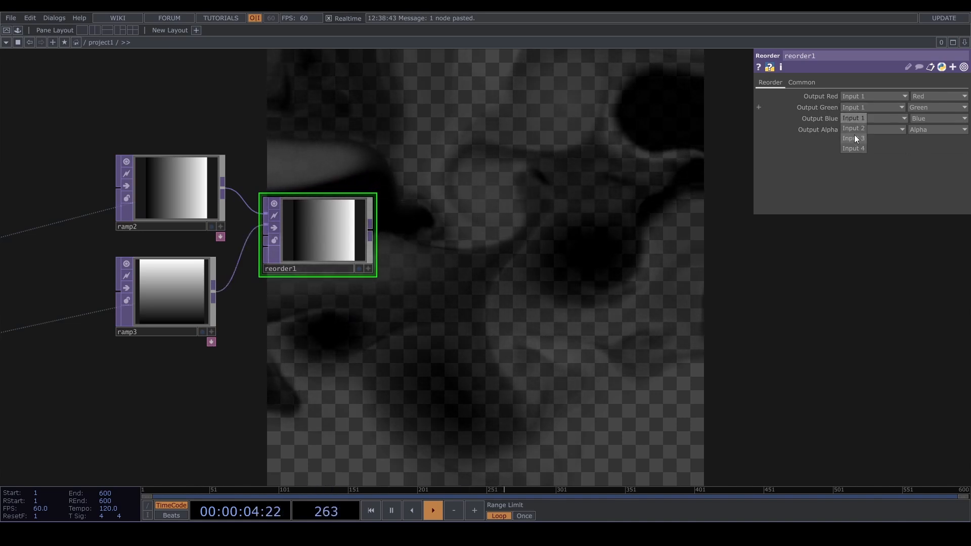
pyautogui.click(853, 133)
pyautogui.moveTo(505, 223); pyautogui.dragTo(493, 224)
pyautogui.click(946, 130)
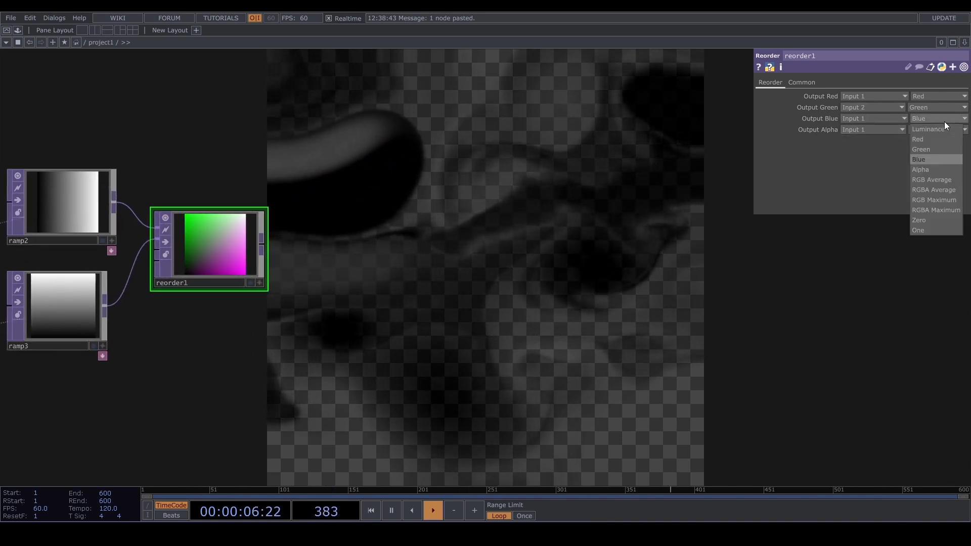
pyautogui.click(938, 221)
pyautogui.moveTo(331, 250); pyautogui.dragTo(298, 283)
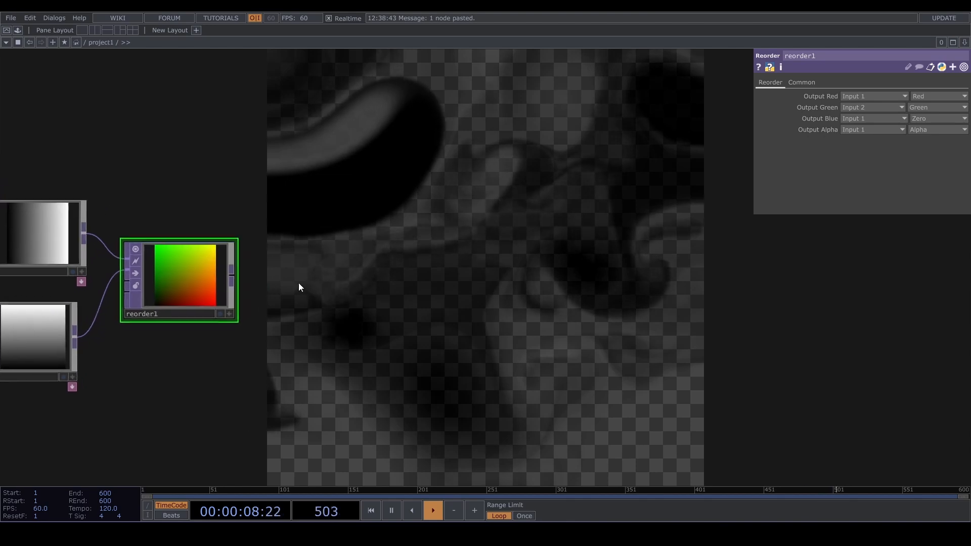
# - Append a Null TOP after reorder1, well to its right, and rename it pos
pyautogui.moveTo(230, 278); pyautogui.dragTo(302, 278)
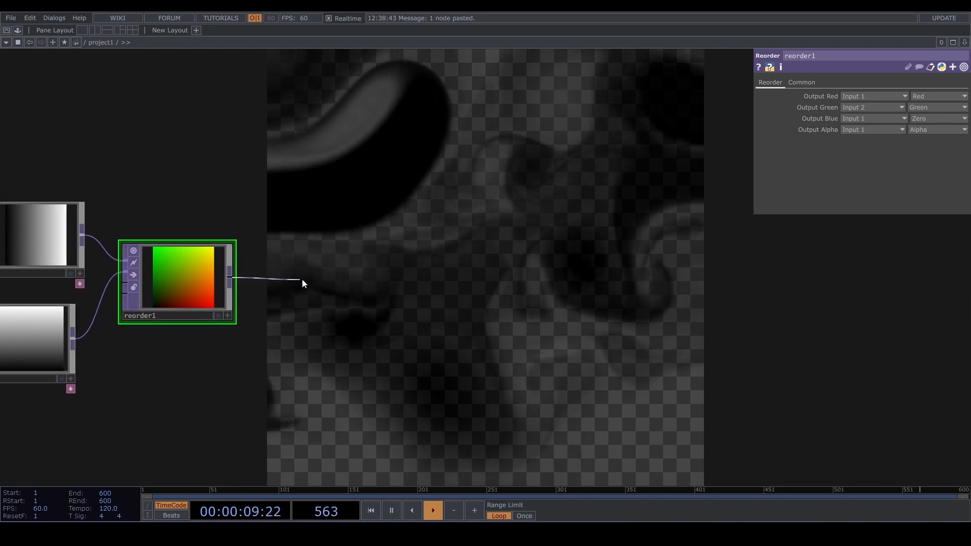
pyautogui.click(328, 281)
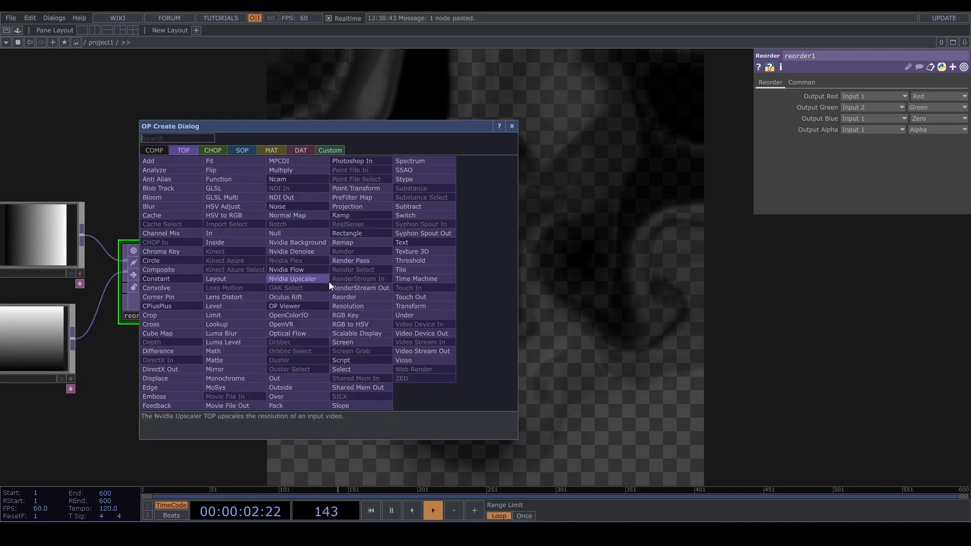
pyautogui.write('n')
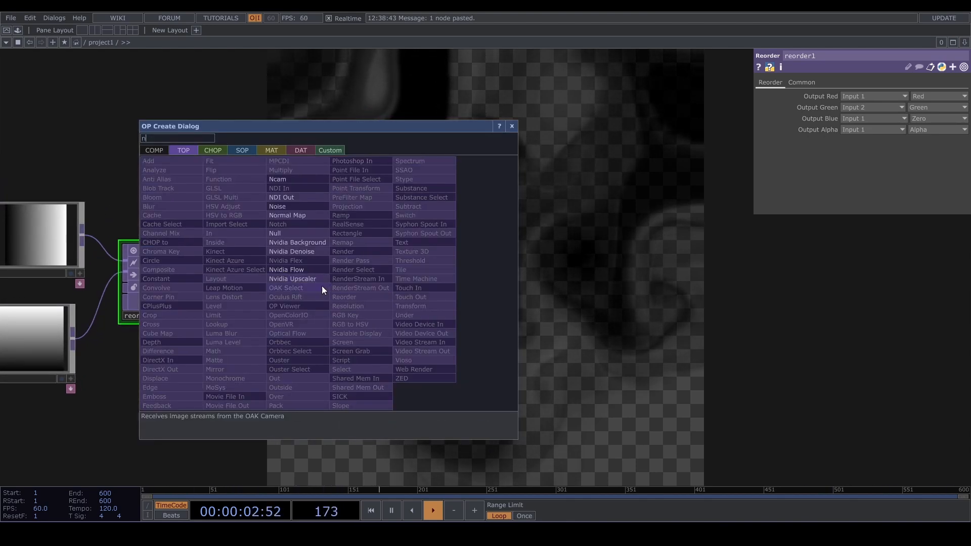
pyautogui.click(299, 234)
pyautogui.click(762, 280)
pyautogui.doubleClick(748, 314)
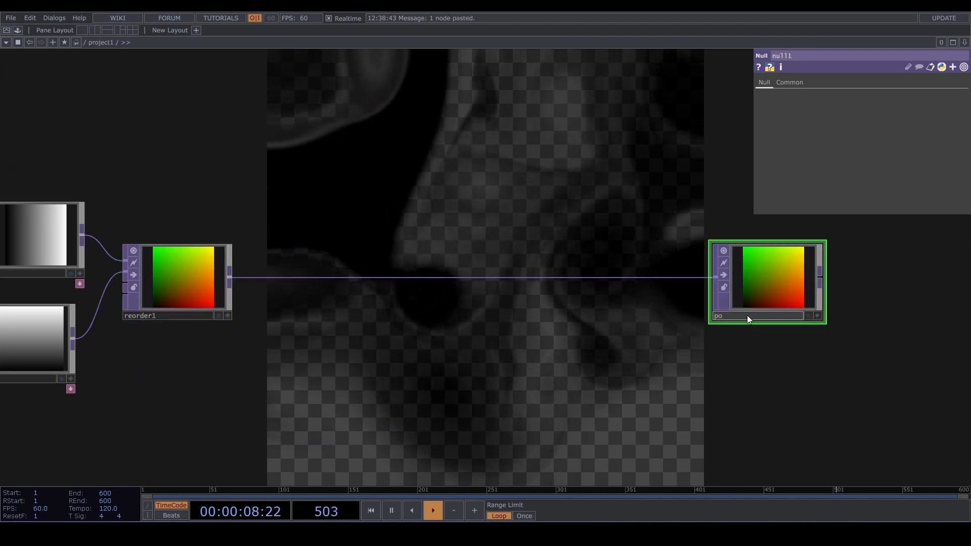
pyautogui.write('pos')
pyautogui.press('Return')
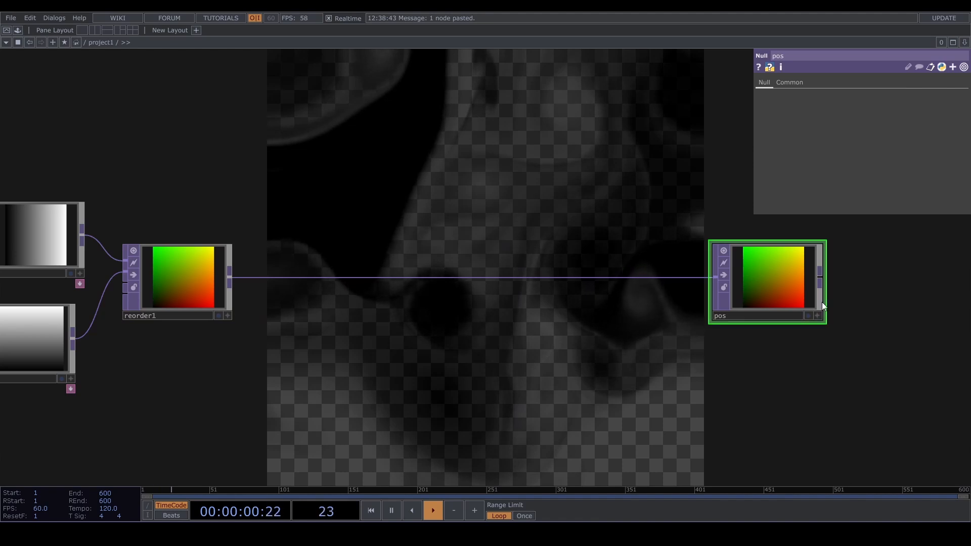
# - Switch the pos null's viewer to show its pixels as points and inspect the resulting plane
pyautogui.rightClick(793, 292)
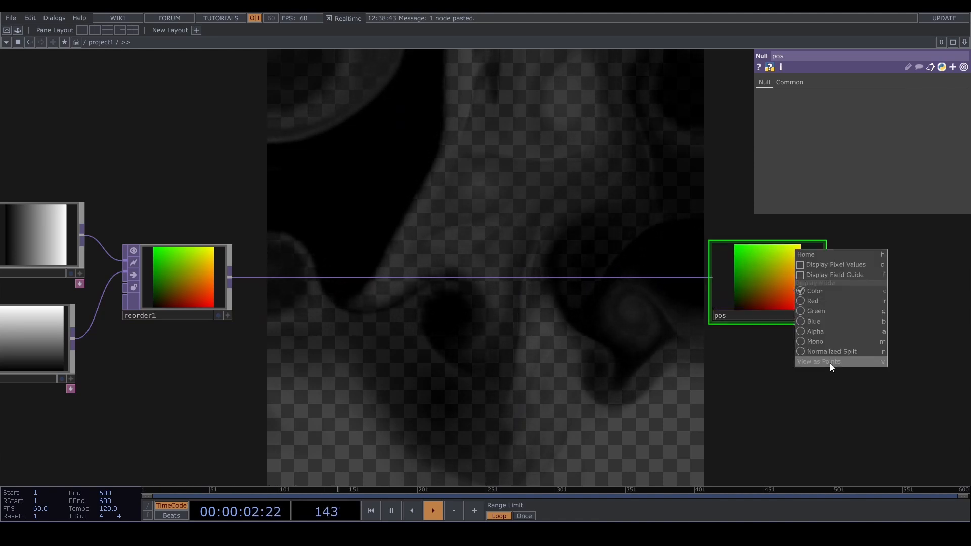
pyautogui.click(830, 363)
pyautogui.scroll(5, 846, 288)
pyautogui.moveTo(632, 309); pyautogui.dragTo(638, 282)
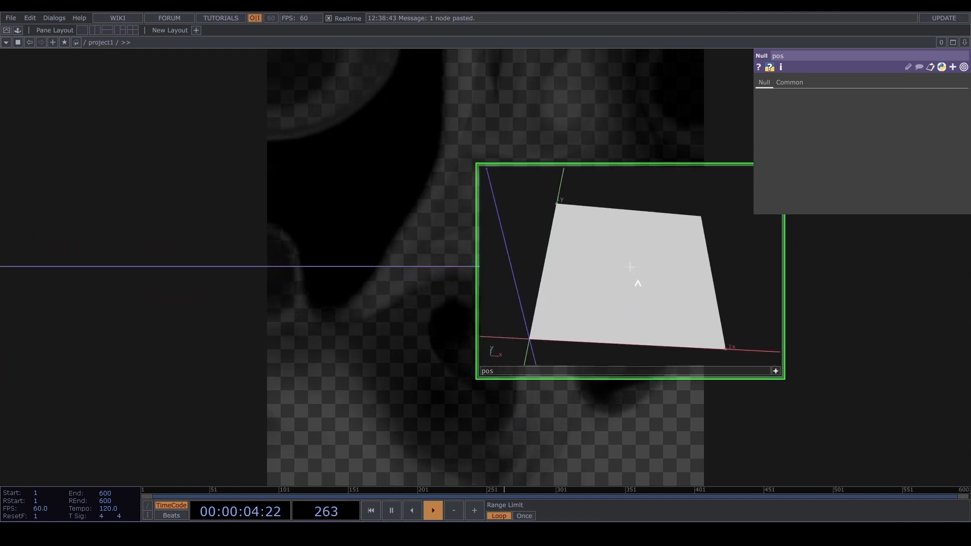
pyautogui.scroll(-5, 847, 352)
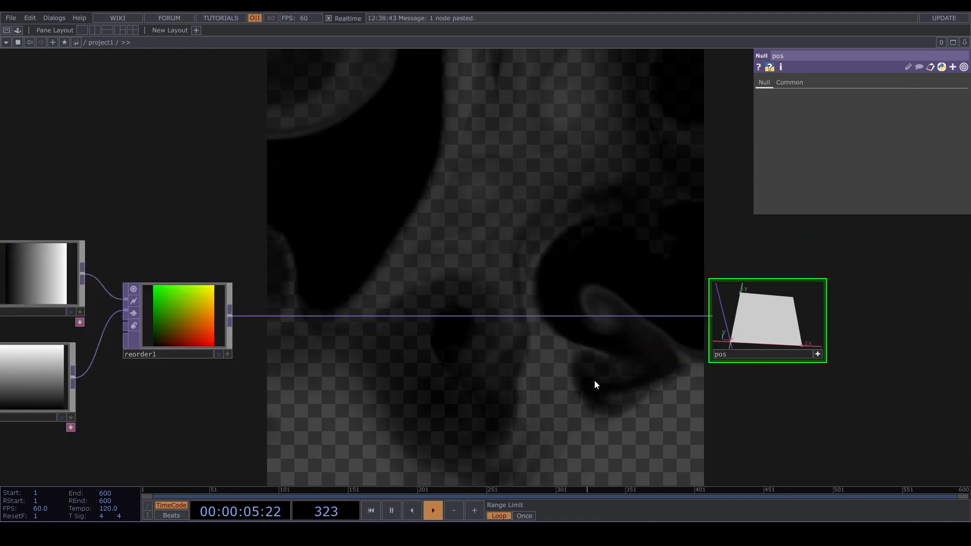
# - Insert a Math TOP on the wire between reorder1 and pos
pyautogui.rightClick(295, 316)
pyautogui.click(313, 306)
pyautogui.write('math')
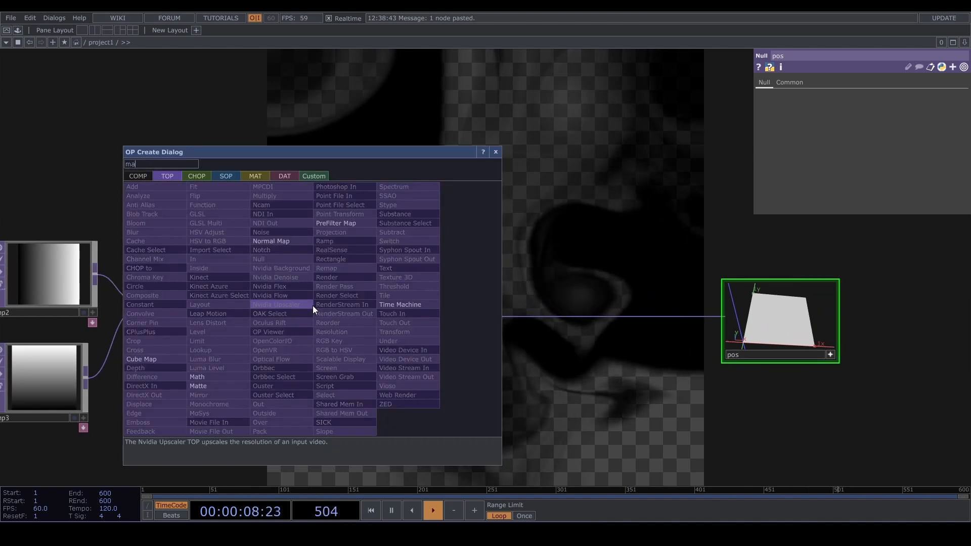
pyautogui.click(229, 380)
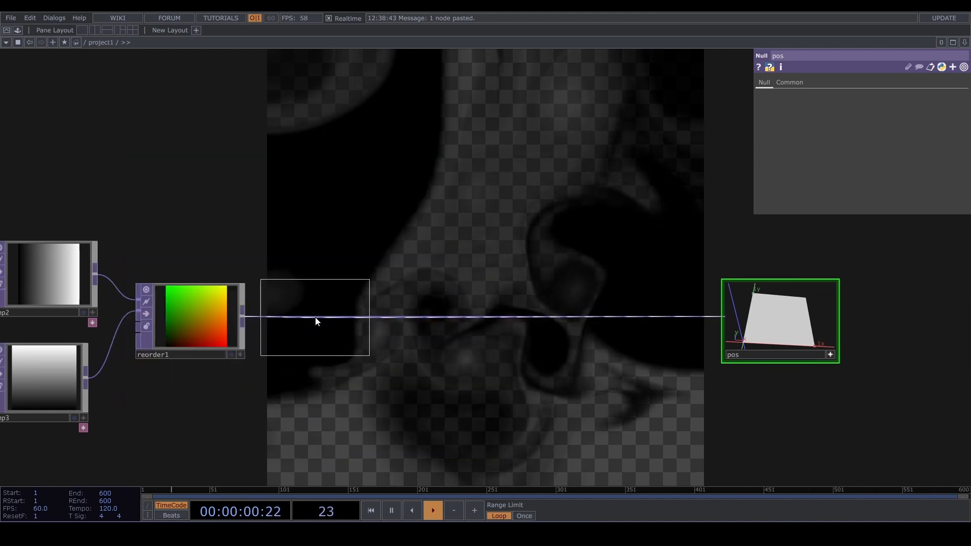
pyautogui.click(314, 317)
# - Set math1's To Range R and To Range G to -0.5 and 0.5, and check the point plane's centring
pyautogui.click(809, 82)
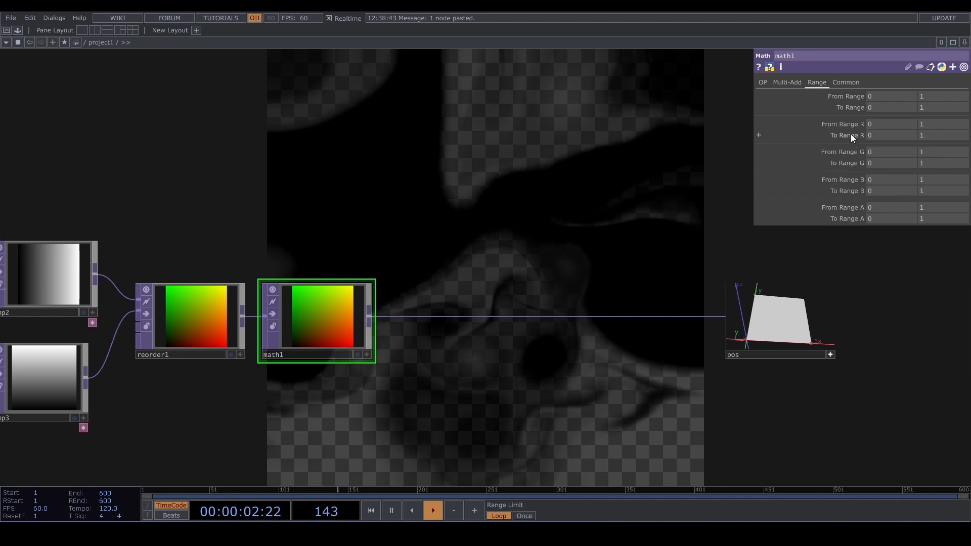
pyautogui.moveTo(850, 135); pyautogui.dragTo(847, 118, button='middle')
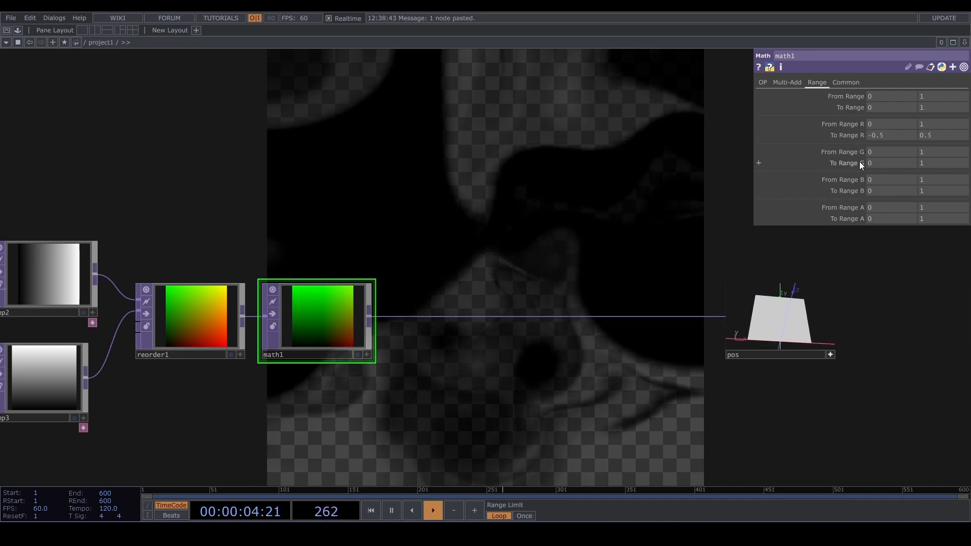
pyautogui.moveTo(859, 161); pyautogui.dragTo(848, 153, button='middle')
pyautogui.scroll(8, 855, 321)
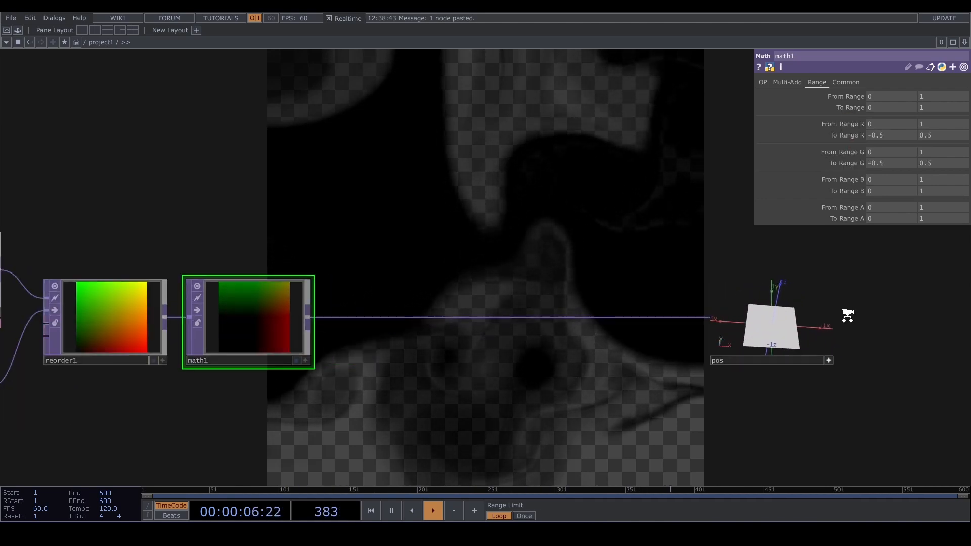
pyautogui.moveTo(625, 341); pyautogui.dragTo(623, 315)
pyautogui.scroll(-5, 959, 328)
pyautogui.moveTo(595, 415); pyautogui.dragTo(584, 354)
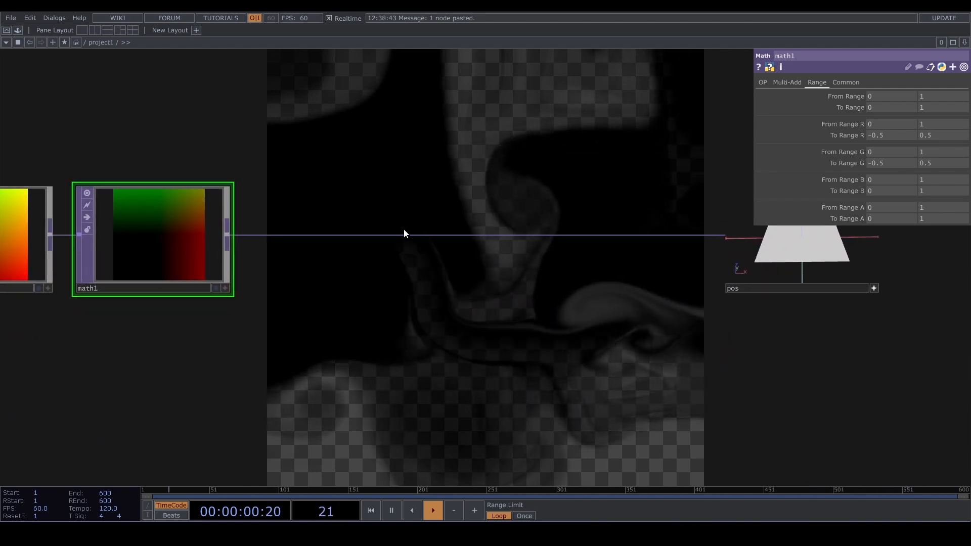
# - Insert a second Reorder TOP on the wire between math1 and pos
pyautogui.rightClick(402, 236)
pyautogui.click(434, 221)
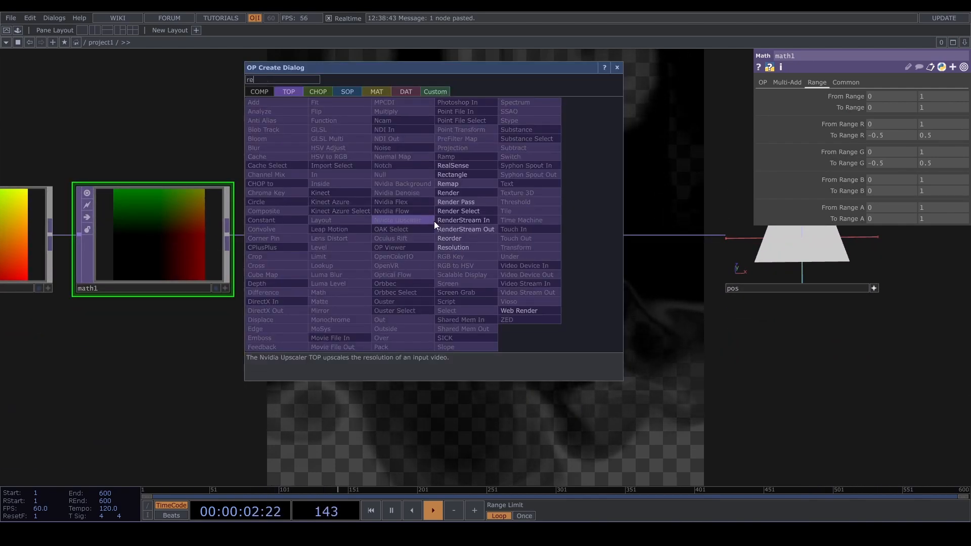
pyautogui.click(463, 237)
pyautogui.click(523, 242)
pyautogui.scroll(-4, 524, 240)
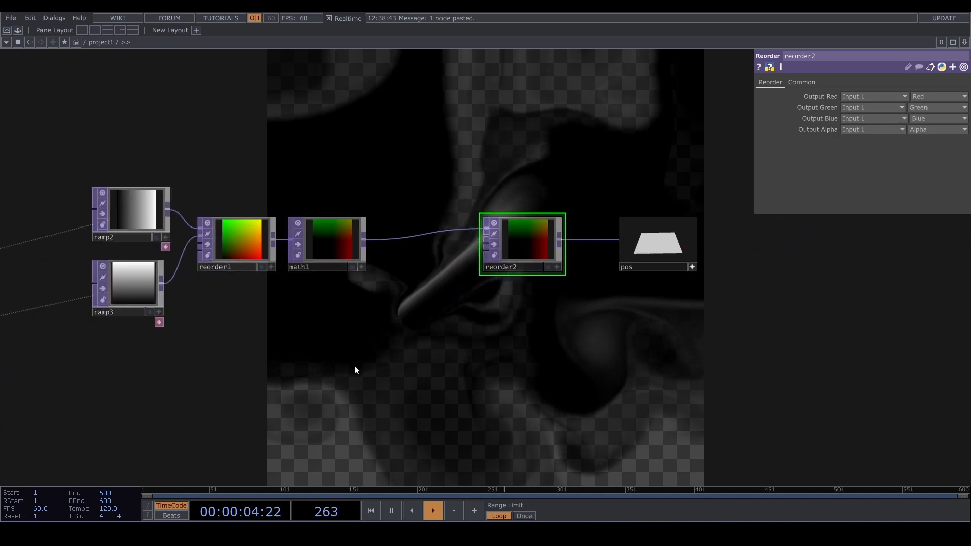
# - Add a Select TOP below the wire between math1 and reorder2, and locate level3 at the end of the feedback chain
pyautogui.moveTo(355, 366); pyautogui.dragTo(356, 336)
pyautogui.press('Tab')
pyautogui.write('se')
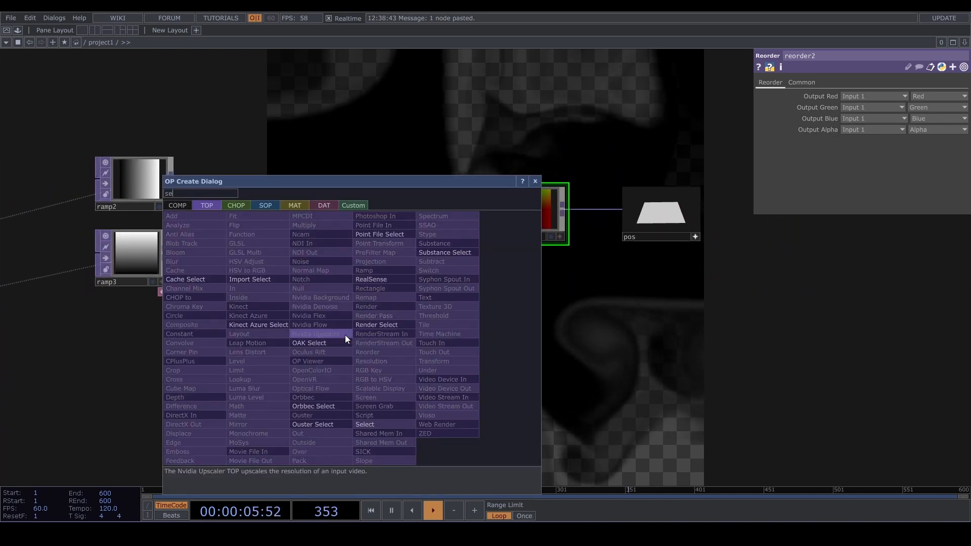
pyautogui.click(410, 424)
pyautogui.press('Tab')
pyautogui.write('se')
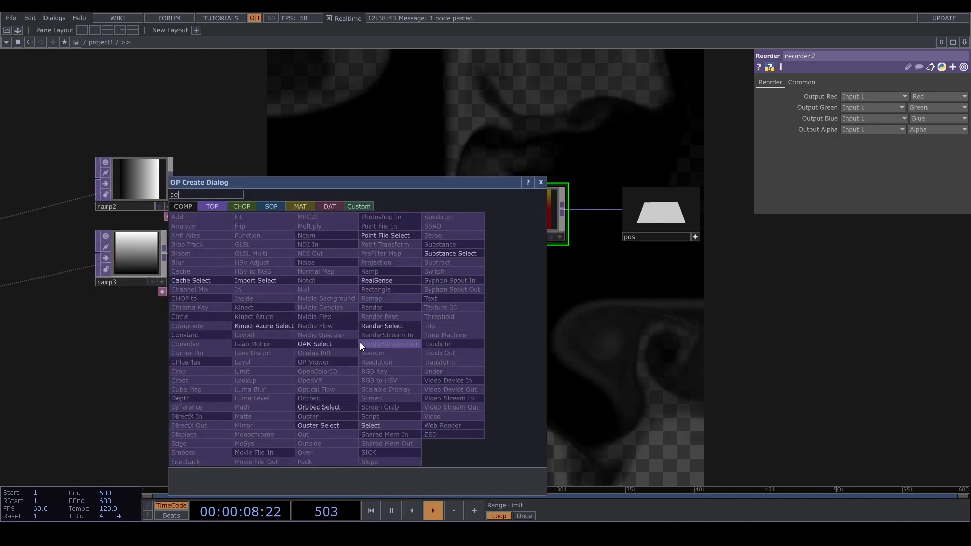
pyautogui.click(403, 426)
pyautogui.click(422, 303)
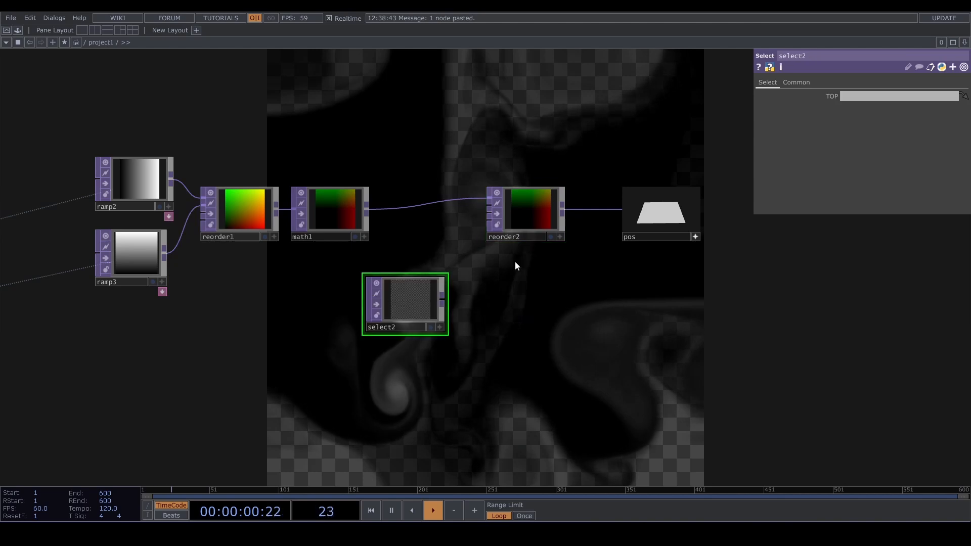
pyautogui.scroll(-5, 556, 238)
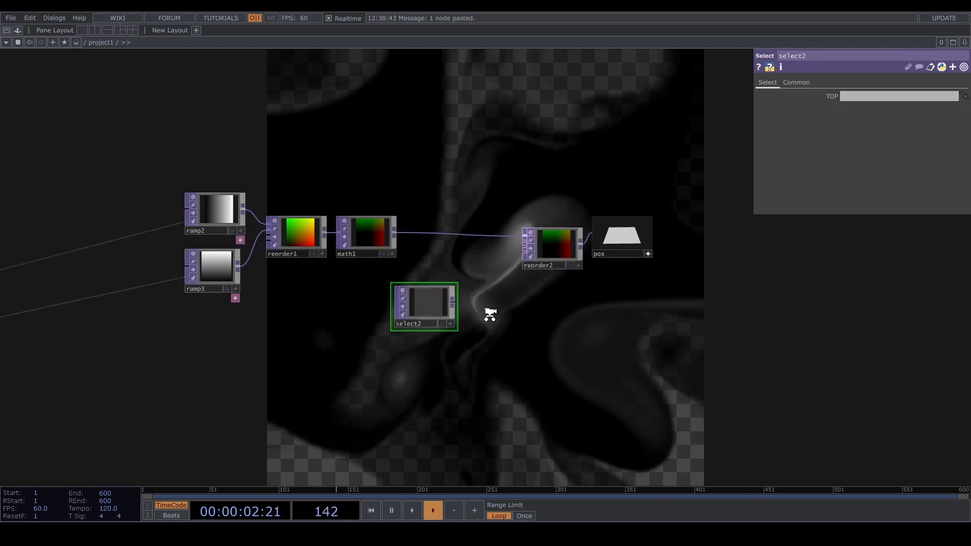
pyautogui.scroll(5, 291, 400)
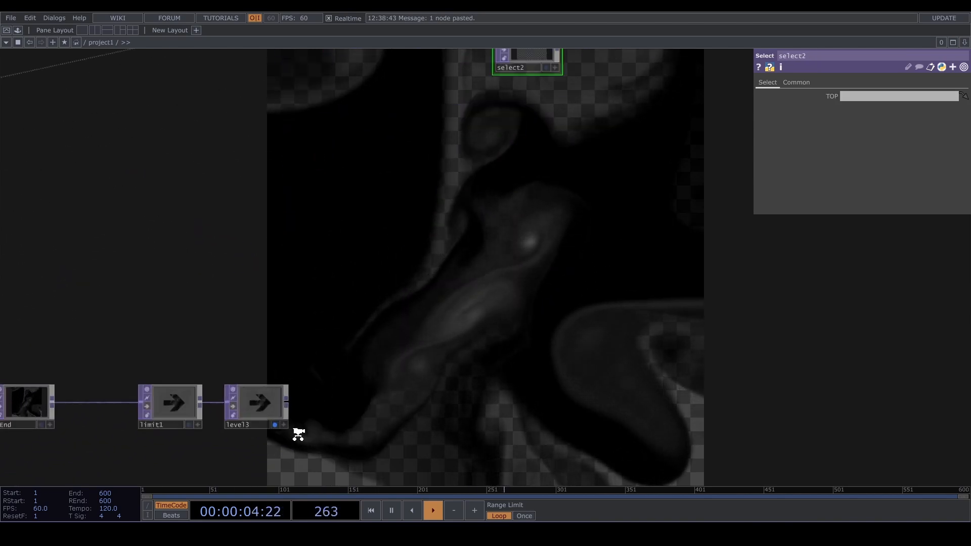
# - Add a Null TOP after level3 and rename it height
pyautogui.click(286, 393)
pyautogui.click(341, 397)
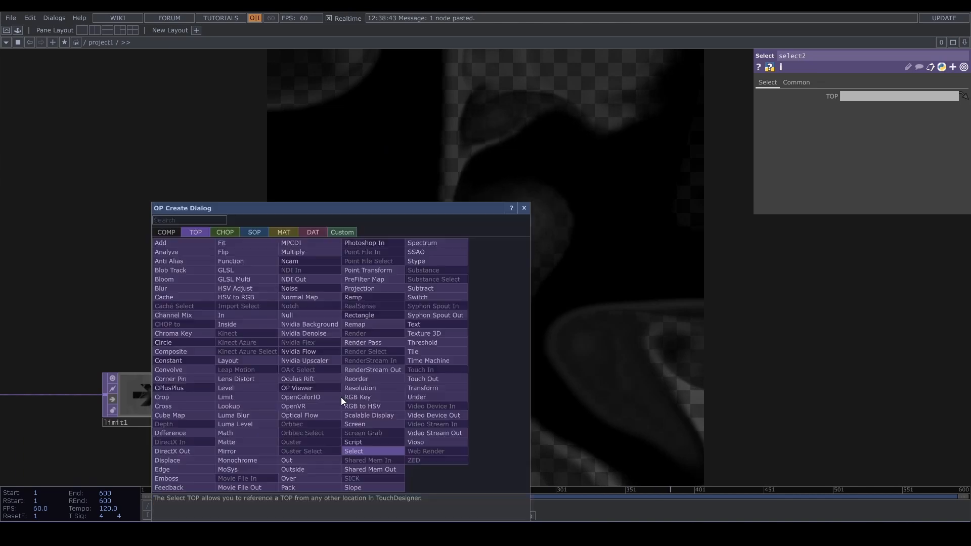
pyautogui.write('nul')
pyautogui.click(324, 315)
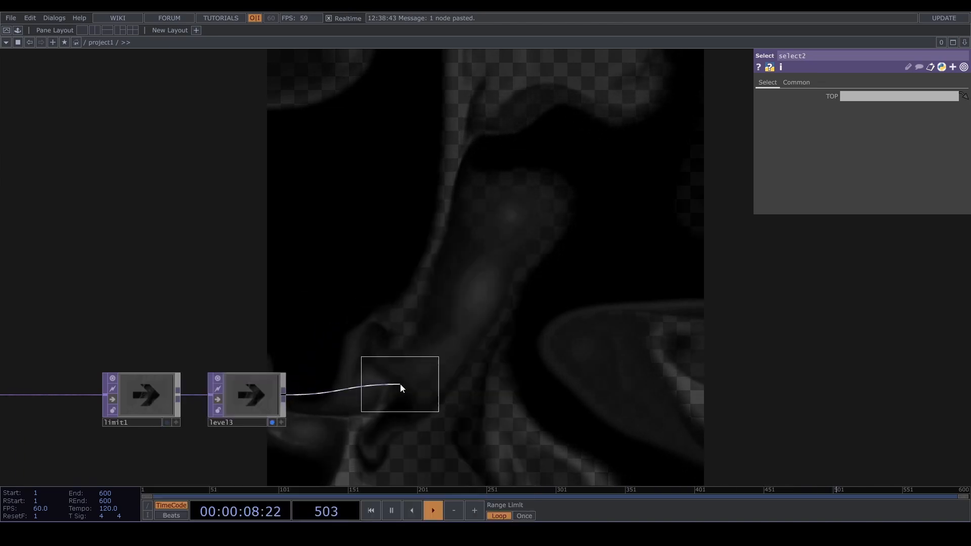
pyautogui.click(400, 405)
pyautogui.click(399, 423)
pyautogui.write('hei')
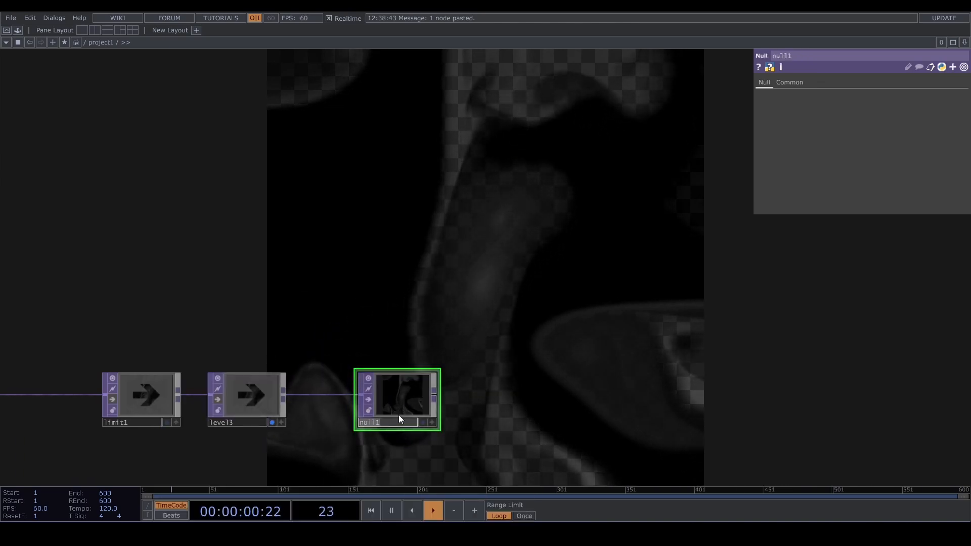
pyautogui.write('ght')
pyautogui.press('Return')
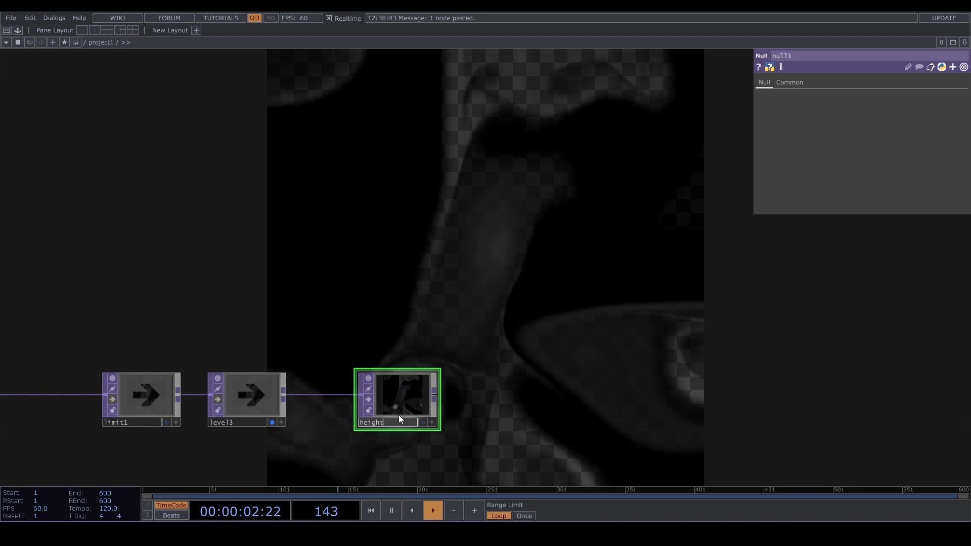
# - Reference the height null in select2 and position select2 below math1
pyautogui.scroll(-3, 575, 247)
pyautogui.moveTo(486, 322); pyautogui.dragTo(632, 332)
pyautogui.scroll(3, 629, 98)
pyautogui.scroll(3, 629, 98)
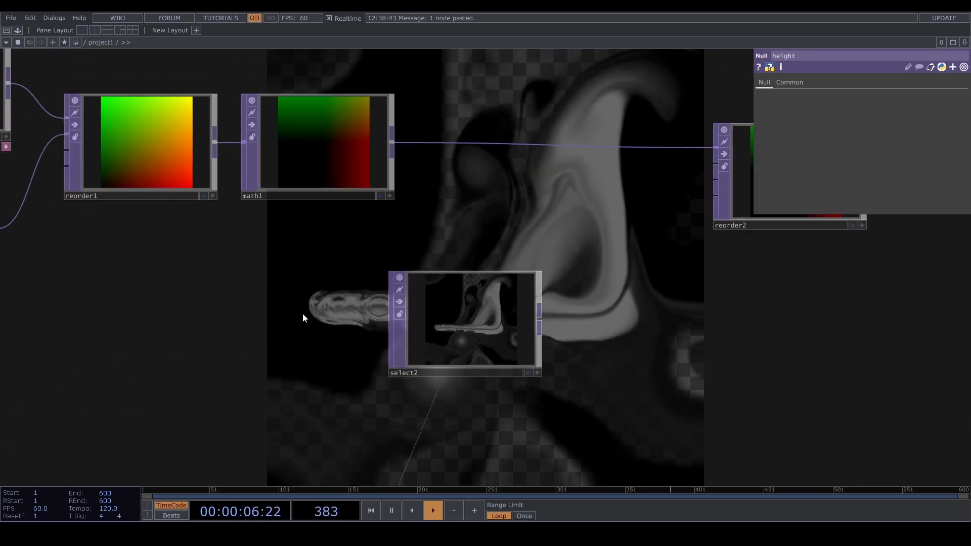
pyautogui.moveTo(499, 327); pyautogui.dragTo(462, 348)
# - Add a Math TOP after select2 and set its Multiply to 0.2
pyautogui.write('math')
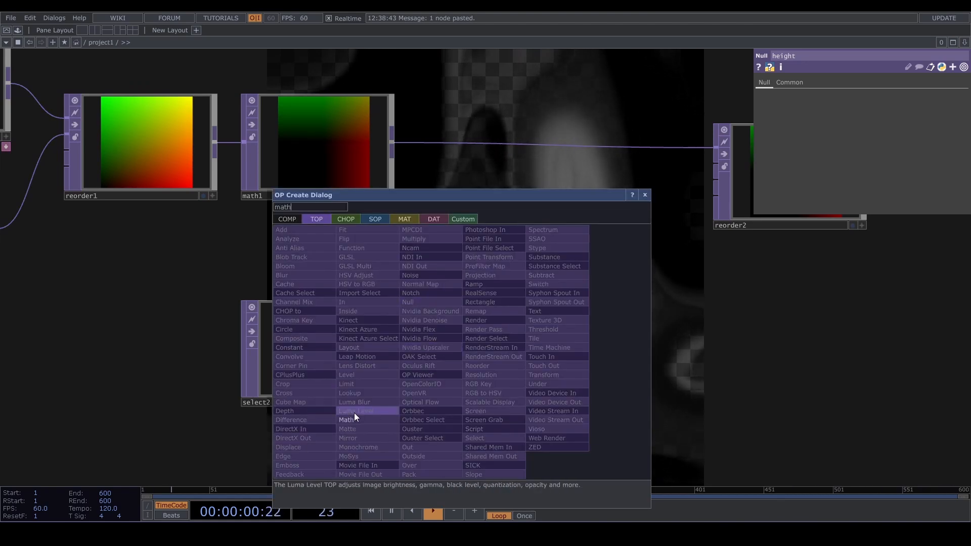
pyautogui.click(348, 420)
pyautogui.click(518, 353)
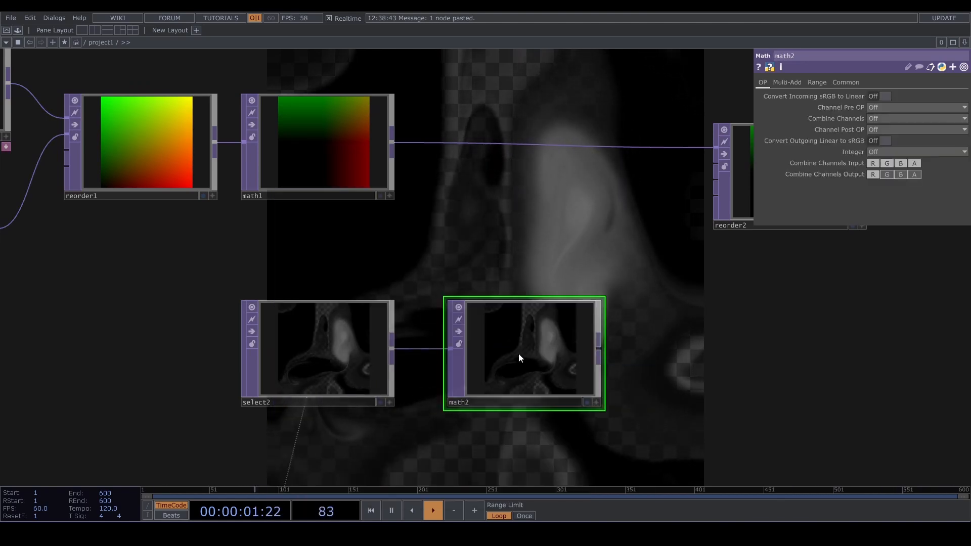
pyautogui.click(791, 84)
pyautogui.moveTo(876, 109); pyautogui.dragTo(868, 92, button='middle')
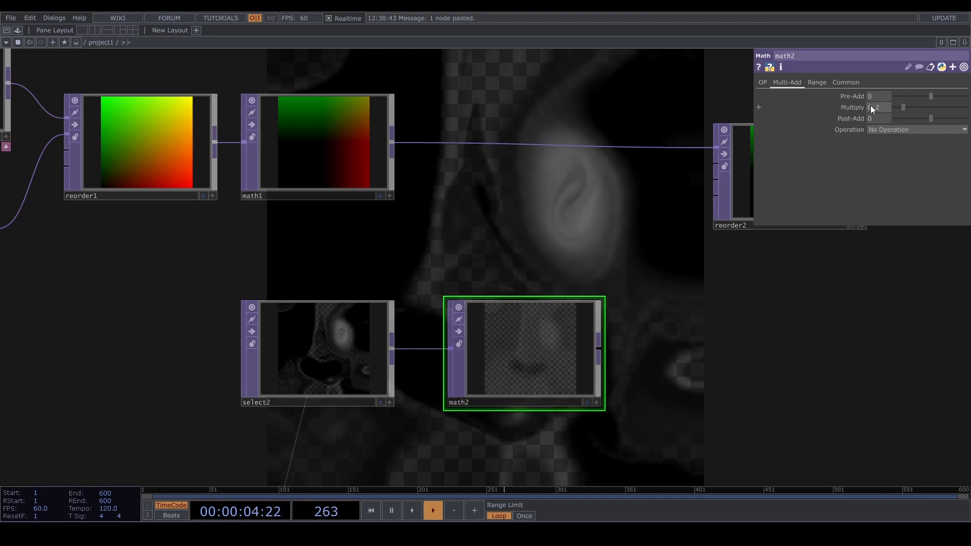
# - Connect math2 to reorder2's second input and set reorder2's Output Blue to Input 2's Red channel
pyautogui.moveTo(659, 424); pyautogui.dragTo(521, 455)
pyautogui.moveTo(465, 378)
pyautogui.mouseDown()
pyautogui.moveTo(533, 237)
pyautogui.moveTo(577, 195)
pyautogui.mouseUp()
pyautogui.click(645, 211)
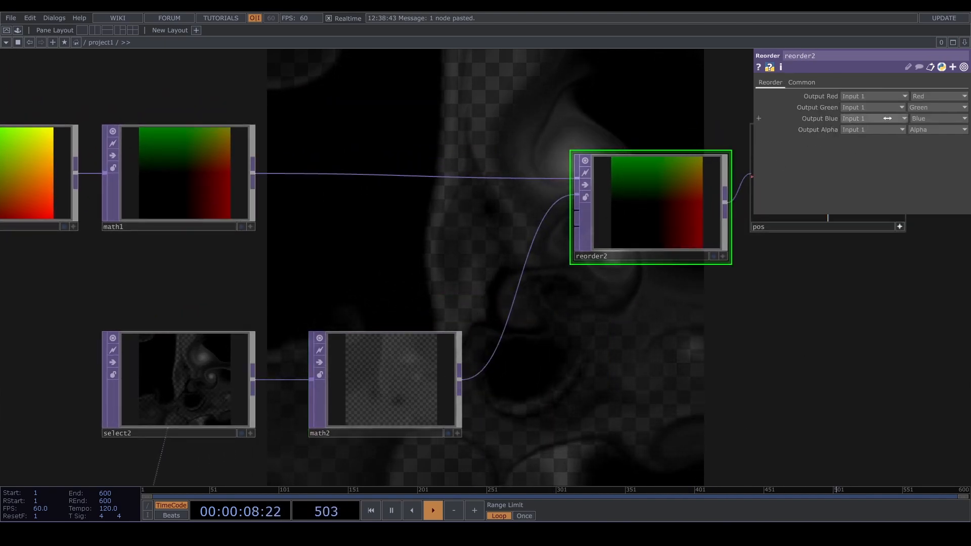
pyautogui.click(943, 119)
pyautogui.click(939, 138)
# - Examine the height displacement of the point plane up close in the pos viewer
pyautogui.moveTo(791, 382); pyautogui.dragTo(486, 443)
pyautogui.scroll(5, 636, 294)
pyautogui.scroll(3, 621, 241)
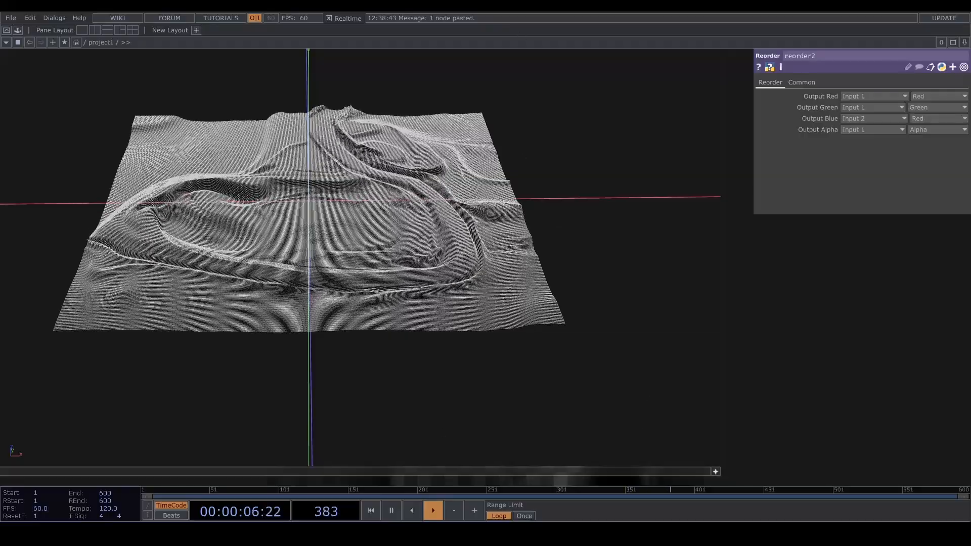
pyautogui.scroll(5, 332, 221)
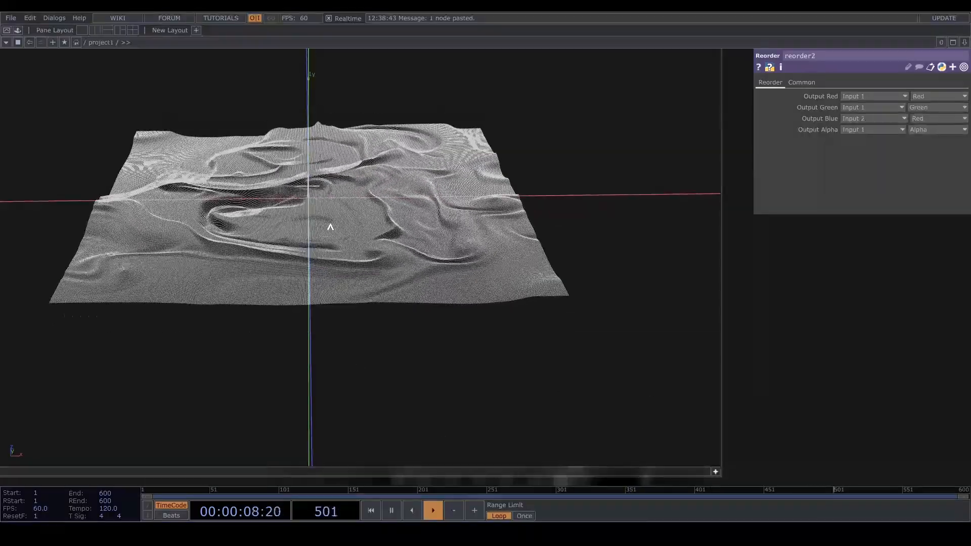
pyautogui.scroll(4, 331, 182)
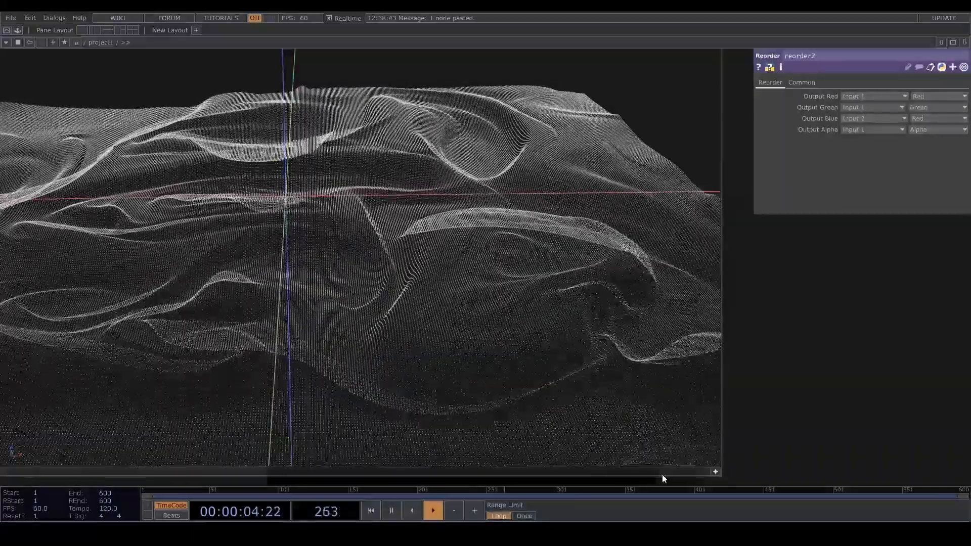
pyautogui.scroll(-6, 910, 382)
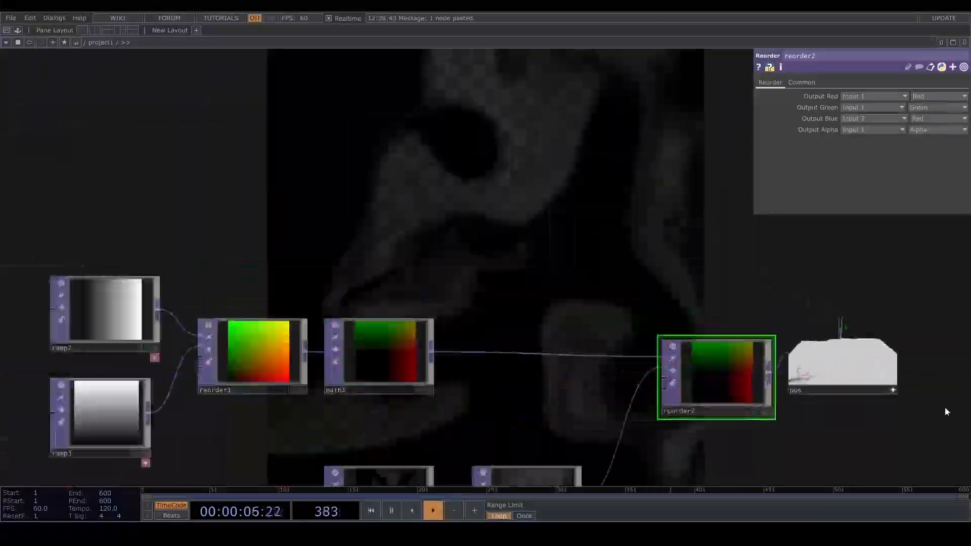
# - Add a Box SOP in the empty network area above pos
pyautogui.moveTo(945, 407); pyautogui.dragTo(329, 442)
pyautogui.moveTo(373, 301); pyautogui.dragTo(430, 320)
pyautogui.press('Tab')
pyautogui.click(322, 151)
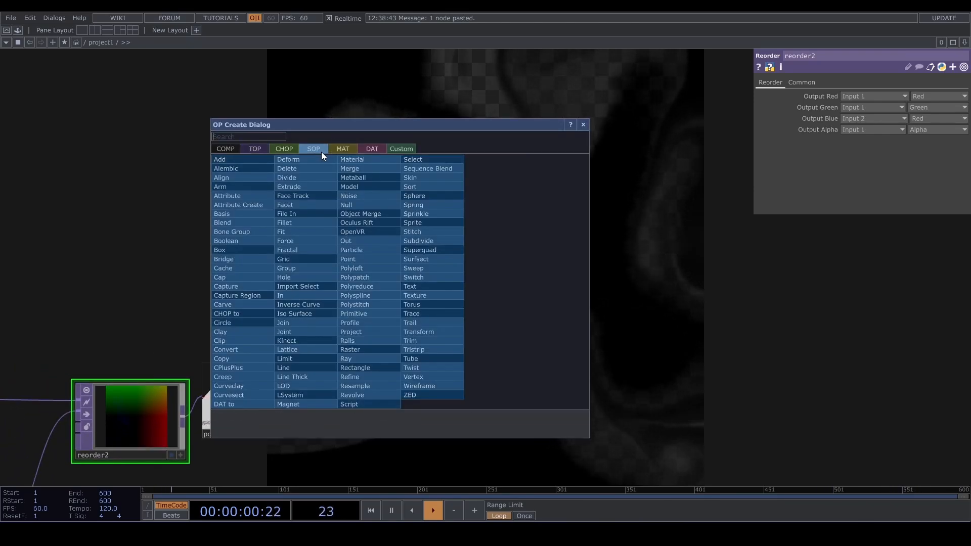
pyautogui.write('gox')
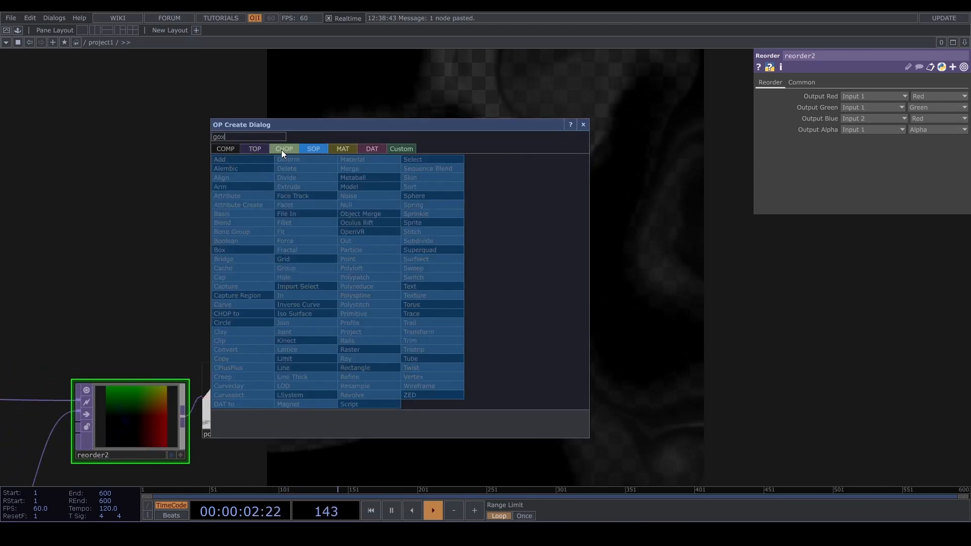
pyautogui.press('BackSpace')
pyautogui.press('BackSpace')
pyautogui.press('BackSpace')
pyautogui.write('box')
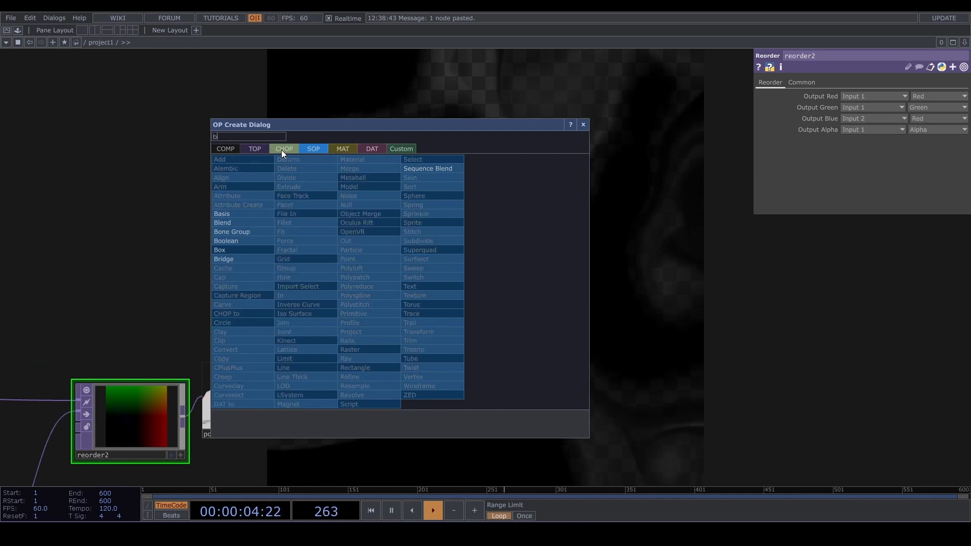
pyautogui.click(249, 250)
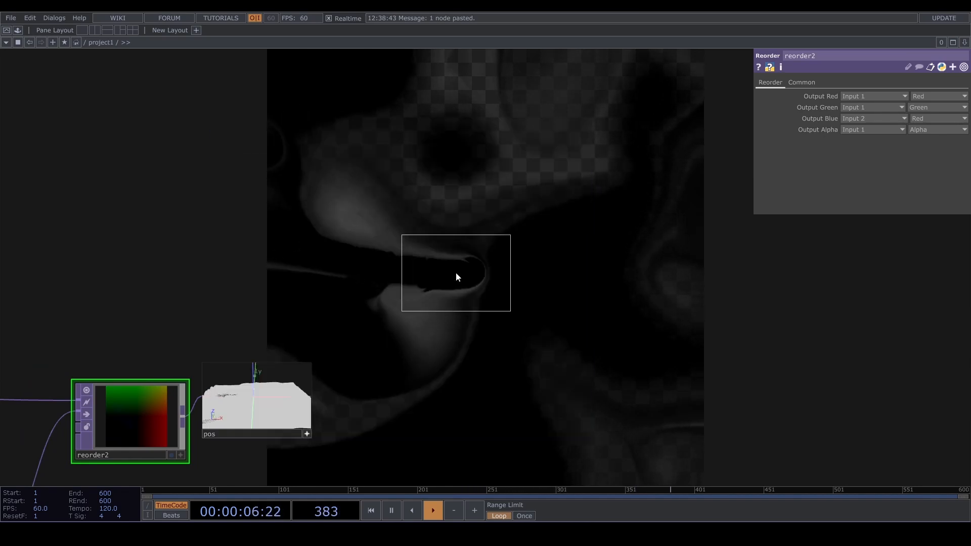
pyautogui.click(382, 231)
# - Set box1's Scale to the expression 1/op('constant1')['simRes'], referencing constant1's simRes channel
pyautogui.scroll(-2, 525, 254)
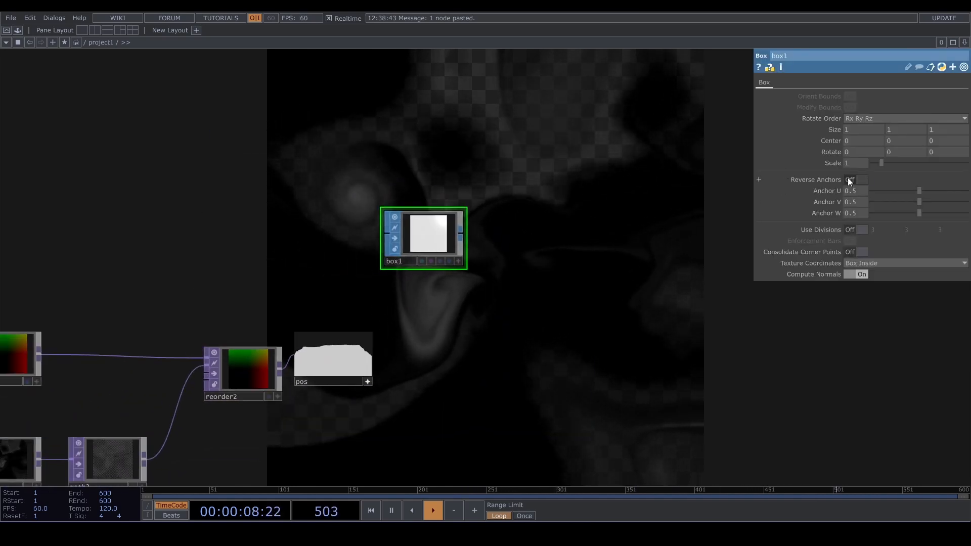
pyautogui.scroll(-3, 540, 264)
pyautogui.moveTo(384, 299); pyautogui.dragTo(375, 306)
pyautogui.scroll(-1, 123, 412)
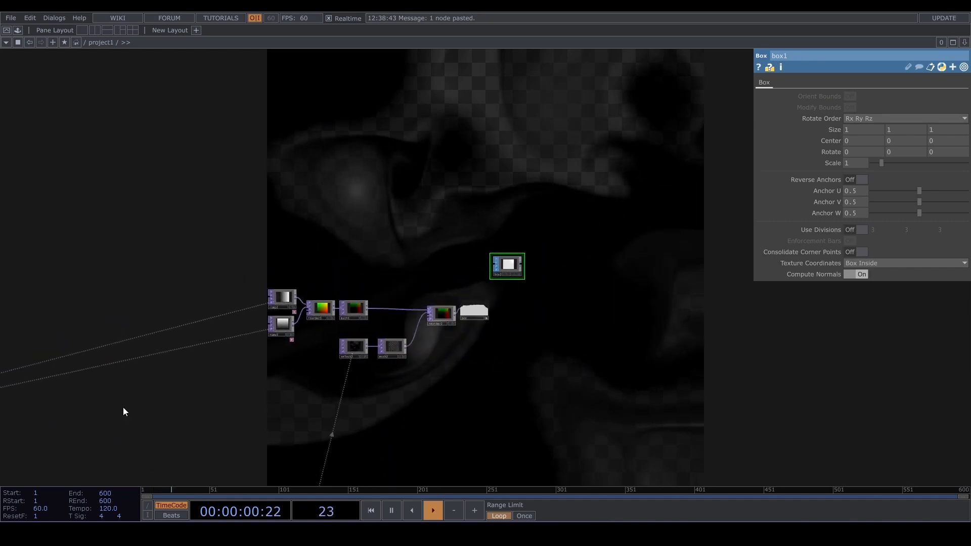
pyautogui.moveTo(124, 412); pyautogui.dragTo(402, 389)
pyautogui.moveTo(98, 424); pyautogui.dragTo(333, 397)
pyautogui.scroll(2, 252, 387)
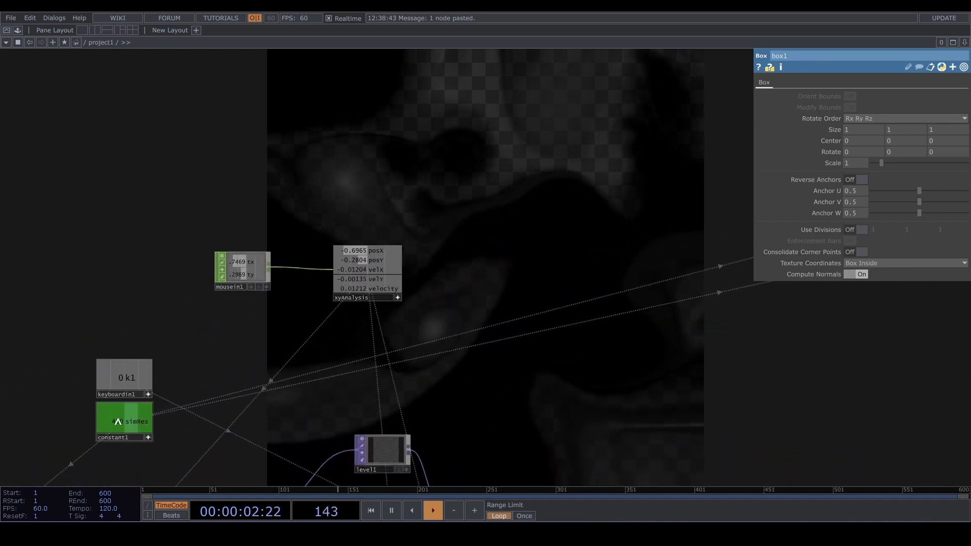
pyautogui.moveTo(854, 164); pyautogui.dragTo(855, 166)
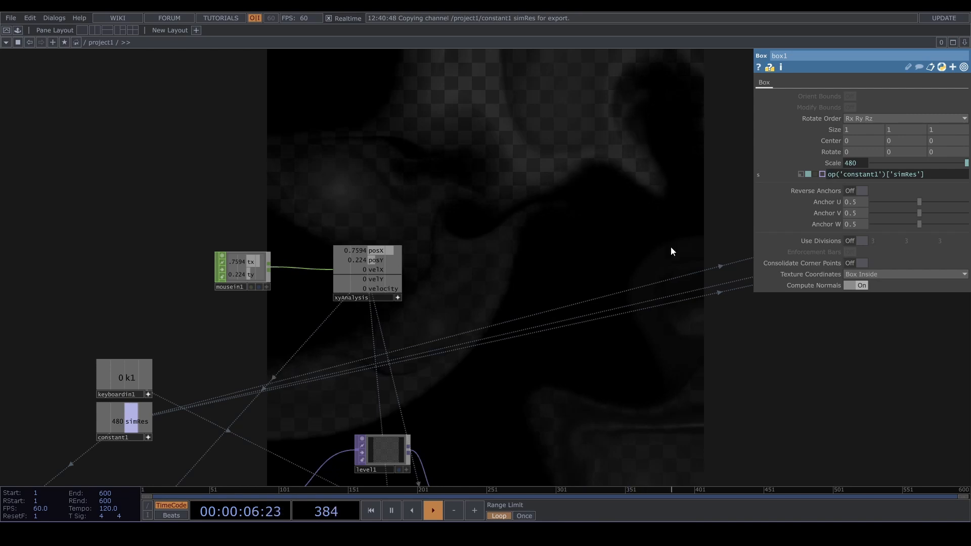
pyautogui.write('/')
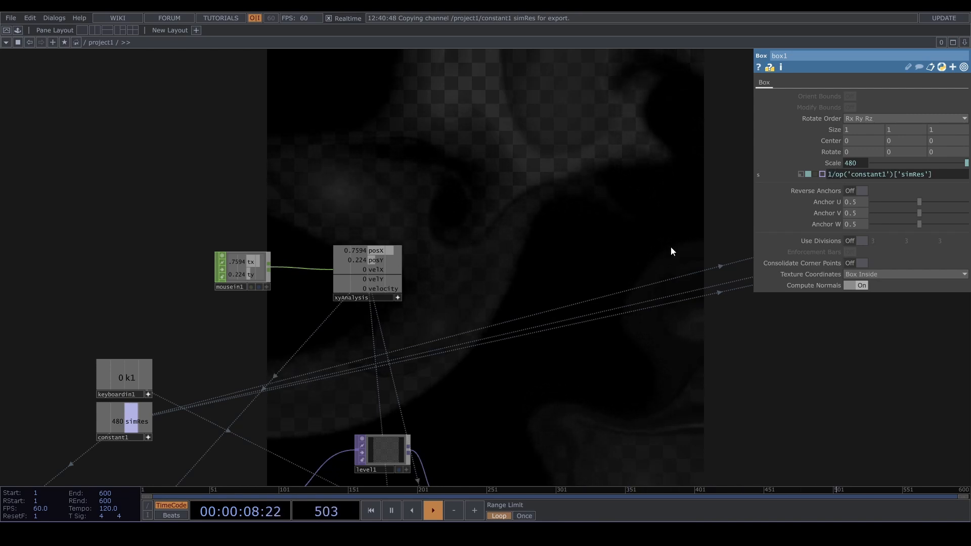
pyautogui.press('Return')
# - Return to the pos null and turn off its active point viewer
pyautogui.scroll(-5, 646, 267)
pyautogui.moveTo(533, 303); pyautogui.dragTo(365, 314)
pyautogui.moveTo(557, 317); pyautogui.dragTo(82, 372)
pyautogui.scroll(8, 417, 286)
pyautogui.click(305, 290)
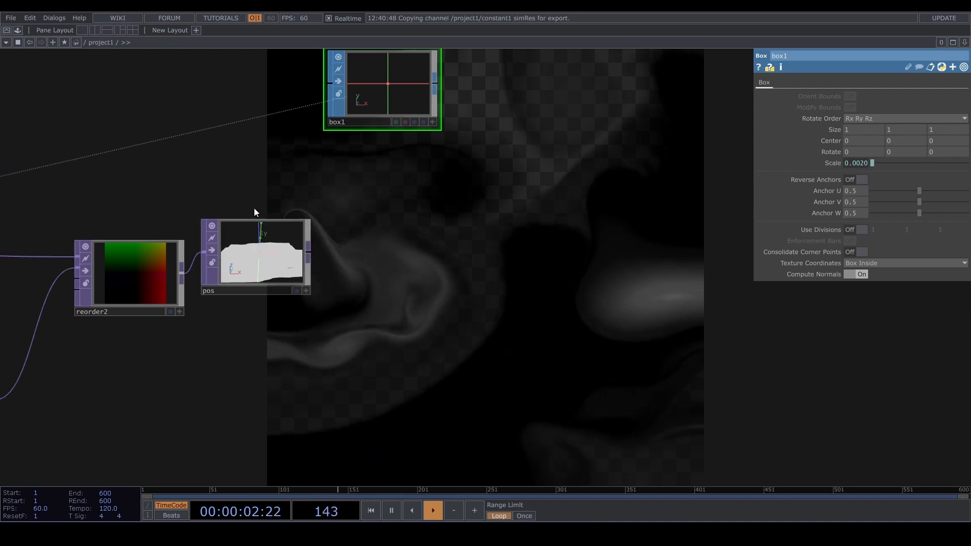
# - Add a Geometry COMP fed by box1's output
pyautogui.moveTo(549, 187); pyautogui.dragTo(517, 308)
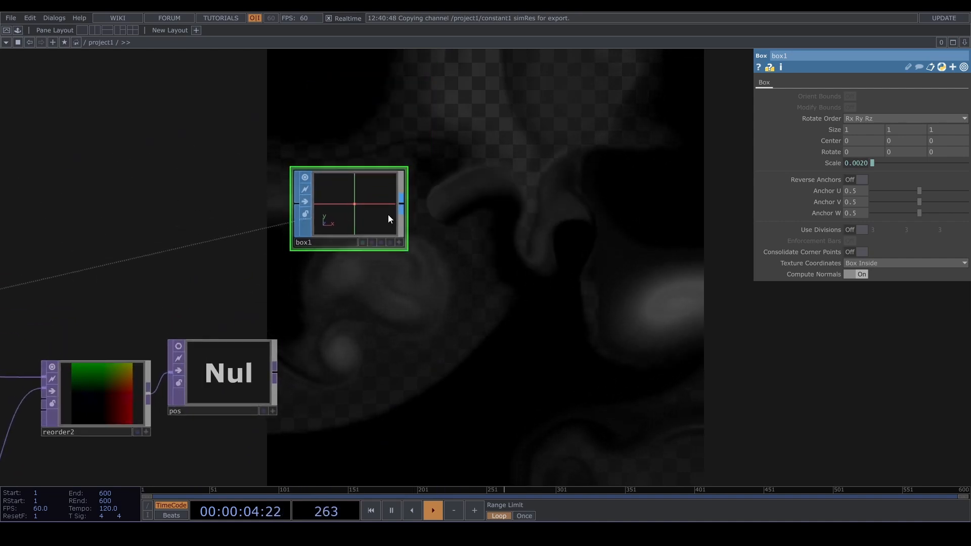
pyautogui.click(401, 204)
pyautogui.click(593, 201)
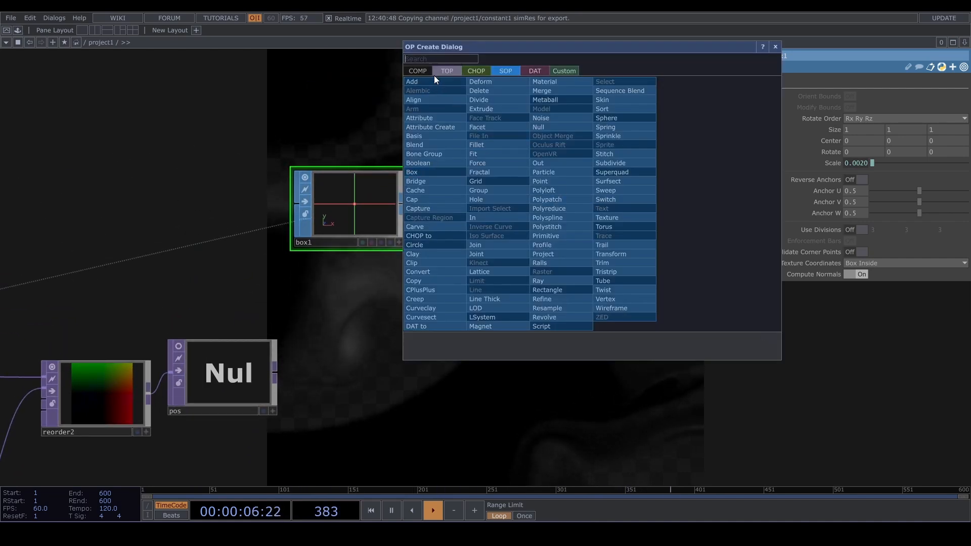
pyautogui.click(421, 70)
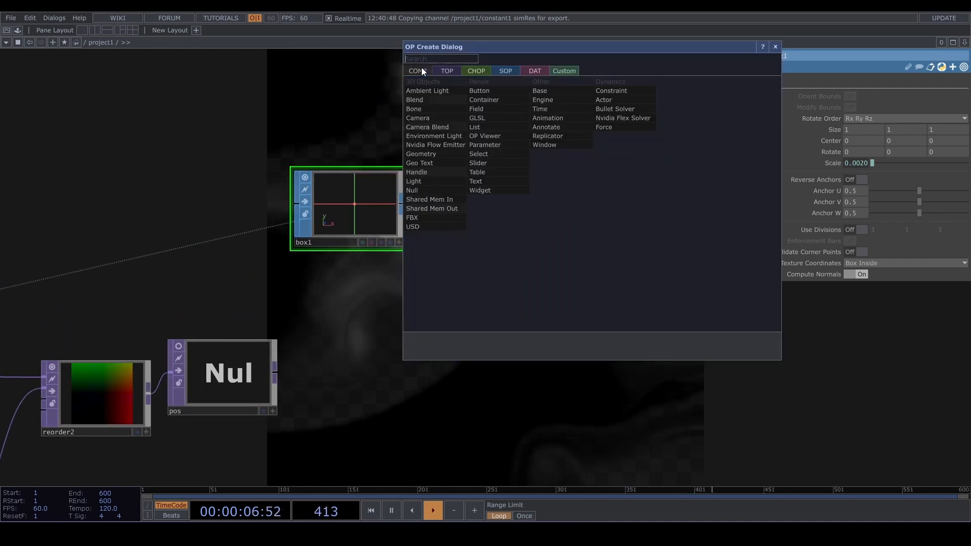
pyautogui.click(452, 155)
pyautogui.click(541, 199)
# - Add a Camera COMP above geo1
pyautogui.moveTo(543, 90); pyautogui.dragTo(526, 165)
pyautogui.press('Tab')
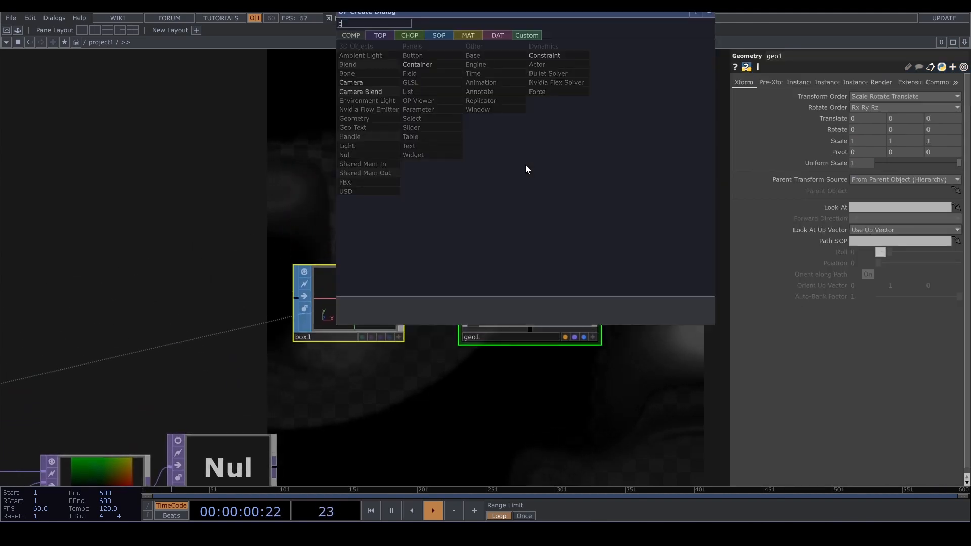
pyautogui.write('ca')
pyautogui.click(375, 85)
pyautogui.click(530, 160)
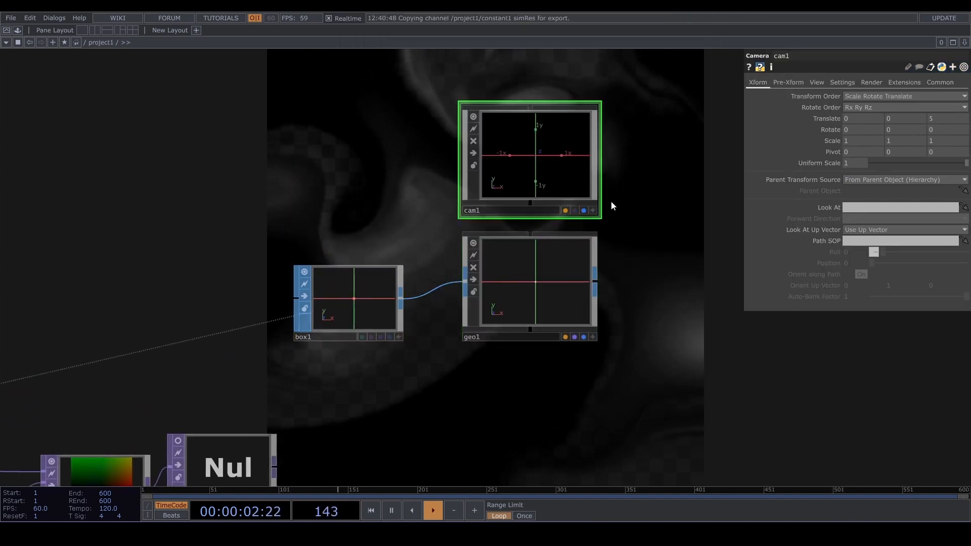
# - Add a Light COMP beside cam1
pyautogui.moveTo(619, 226); pyautogui.dragTo(459, 270)
pyautogui.press('Tab')
pyautogui.write('li')
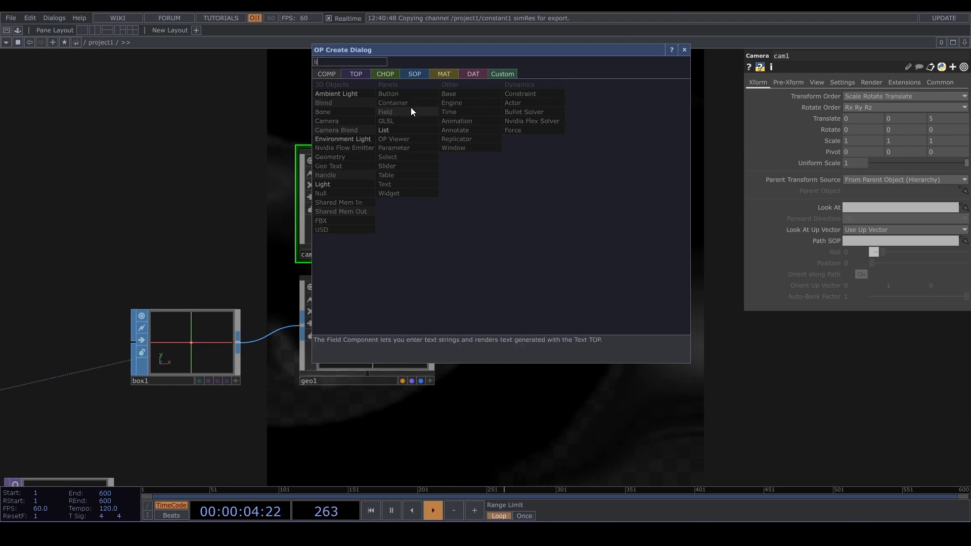
pyautogui.click(354, 184)
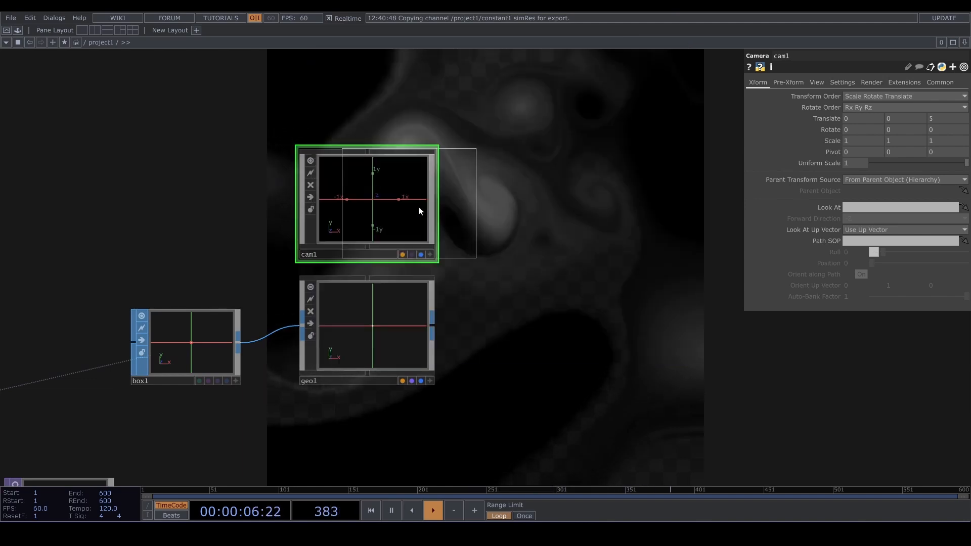
pyautogui.click(526, 204)
# - Add a PBR material below geo1
pyautogui.moveTo(568, 309); pyautogui.dragTo(588, 238)
pyautogui.press('Tab')
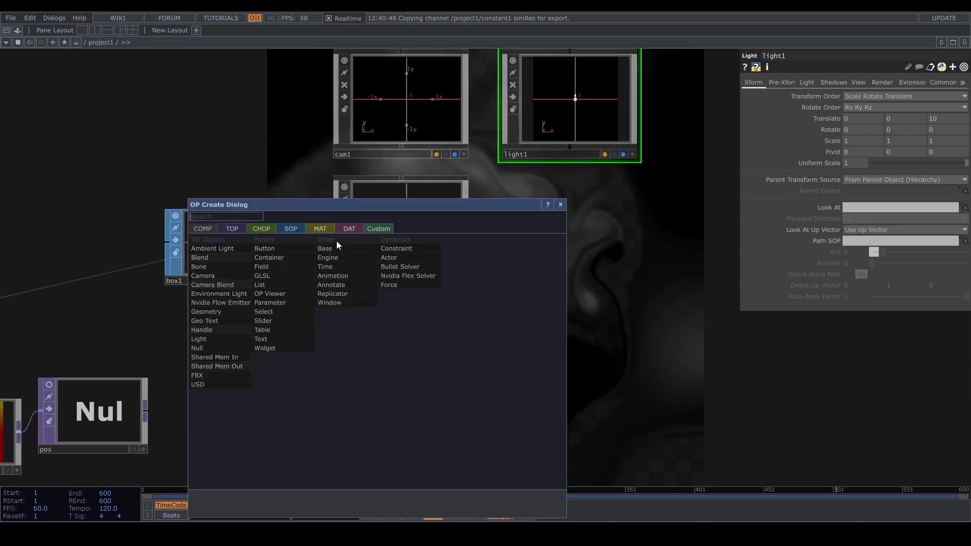
pyautogui.click(323, 231)
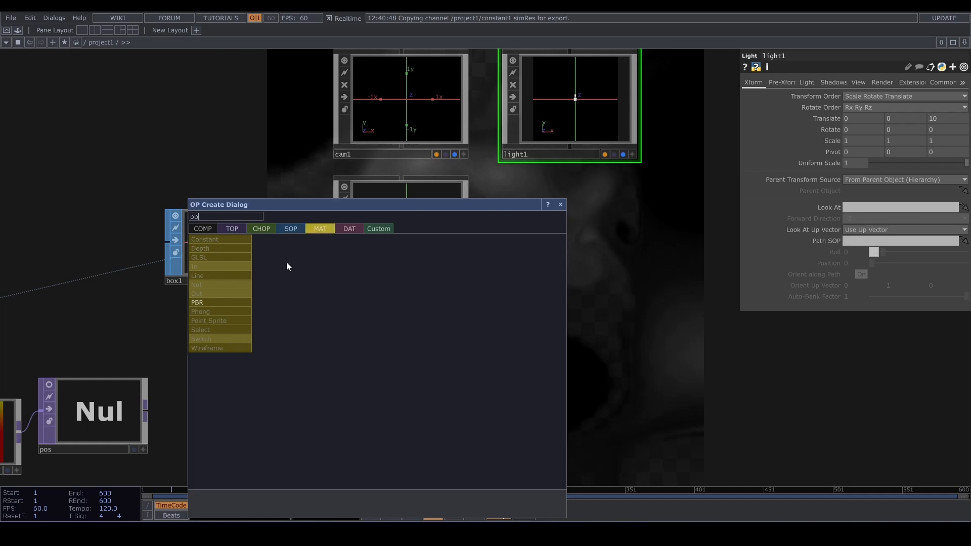
pyautogui.click(229, 303)
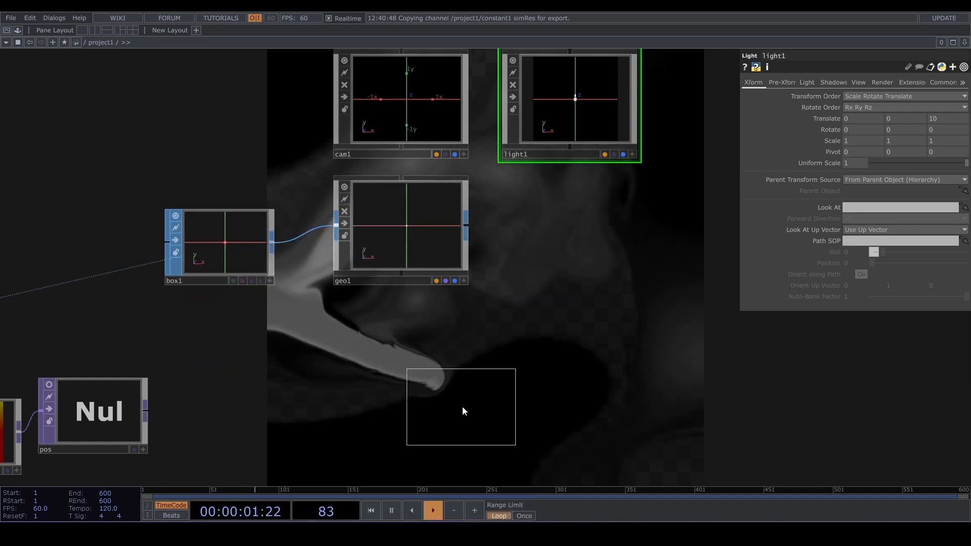
pyautogui.click(387, 329)
pyautogui.moveTo(367, 341); pyautogui.dragTo(393, 228)
pyautogui.click(408, 222)
# - Add a Render TOP beside geo1, below light1
pyautogui.moveTo(559, 239); pyautogui.dragTo(436, 273)
pyautogui.press('Tab')
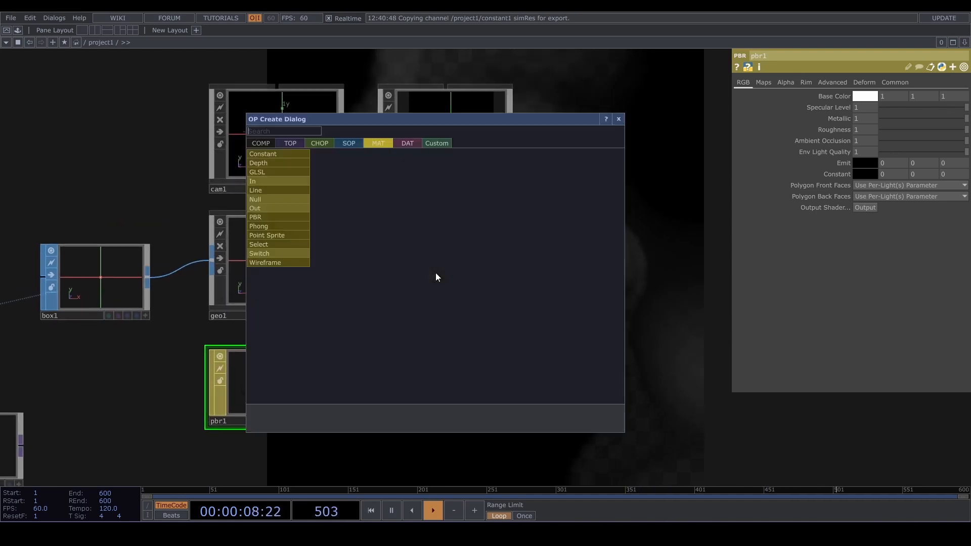
pyautogui.click(286, 143)
pyautogui.write('ren')
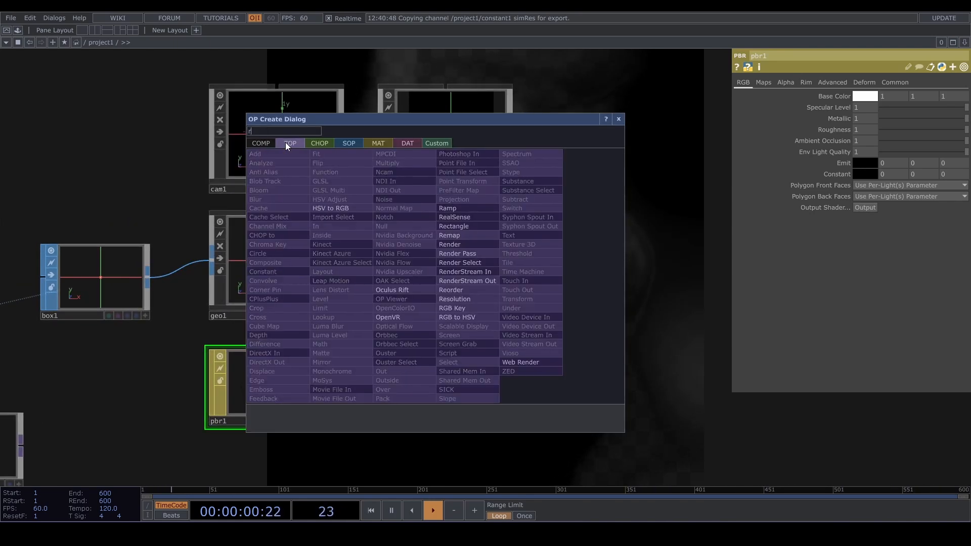
pyautogui.click(466, 246)
pyautogui.click(442, 270)
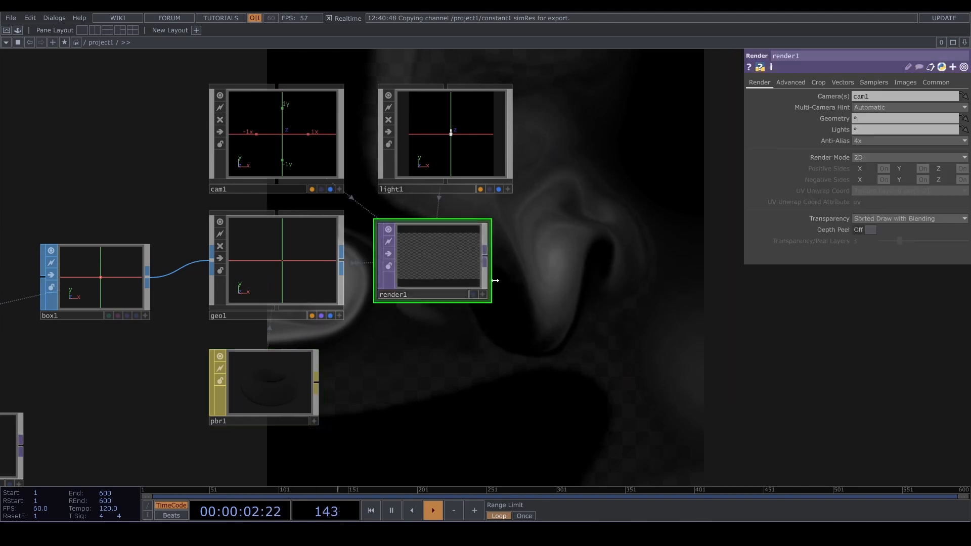
# - Add a Null TOP fed by render1's output, well to the right of render1
pyautogui.moveTo(467, 297); pyautogui.dragTo(320, 310)
pyautogui.click(302, 294)
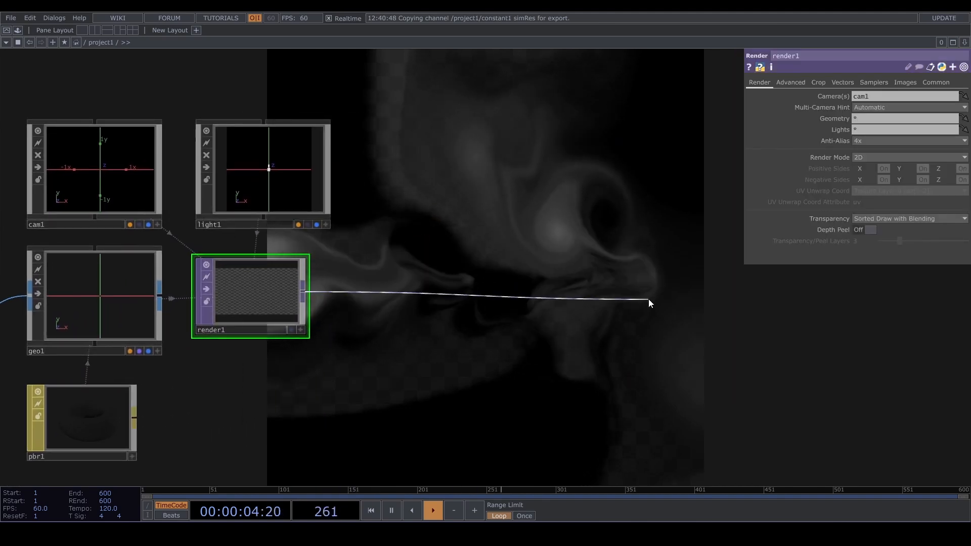
pyautogui.click(648, 299)
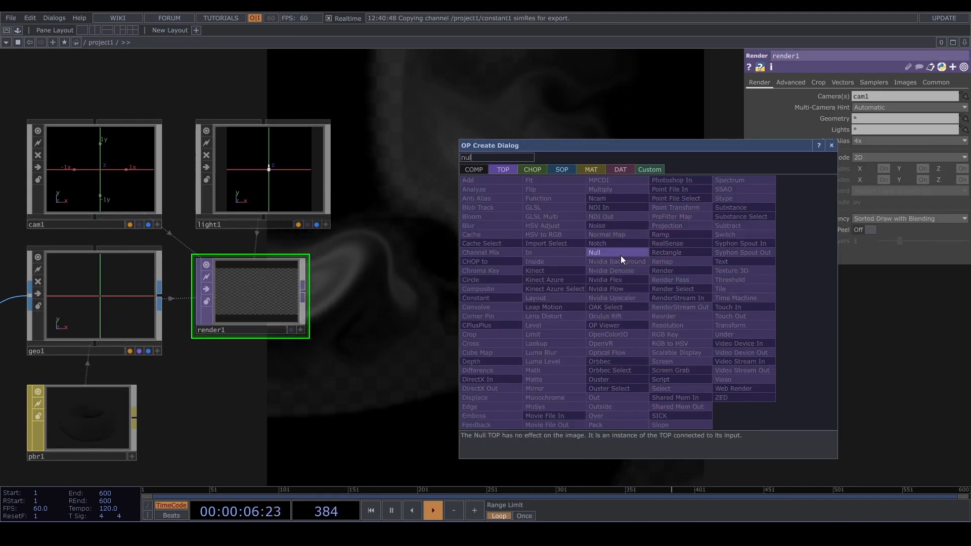
pyautogui.click(621, 256)
pyautogui.click(628, 289)
# - Set render1's pixel format to 32-bit float (Mono)
pyautogui.click(276, 302)
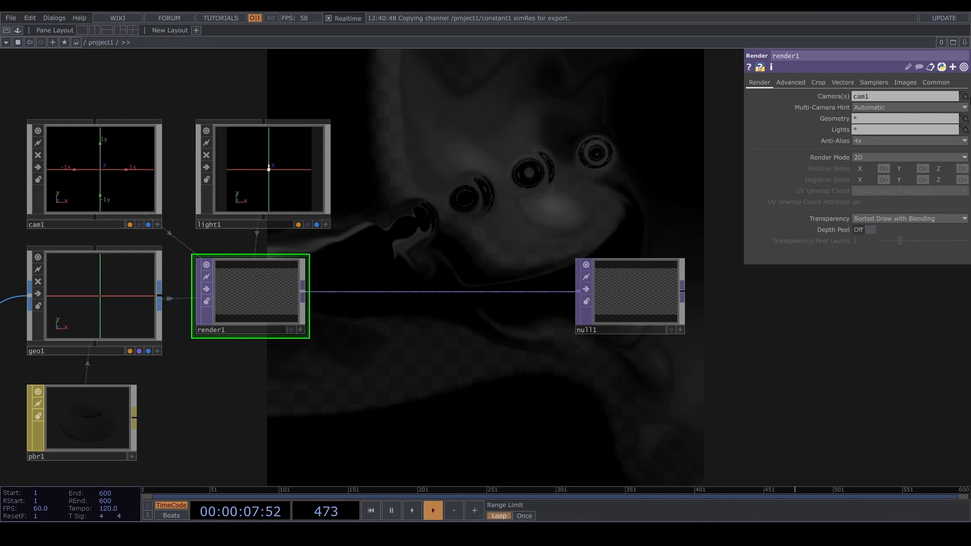
pyautogui.click(933, 82)
pyautogui.click(921, 163)
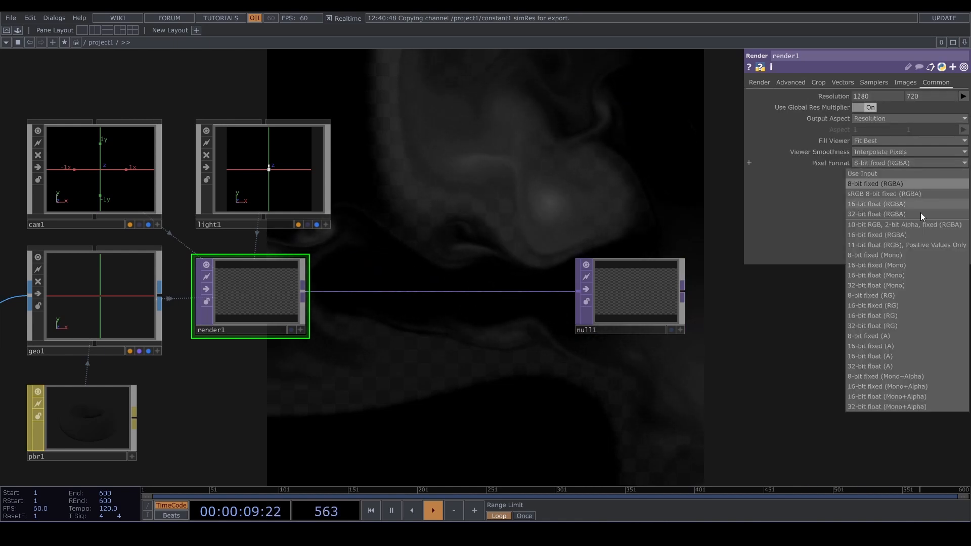
pyautogui.click(905, 295)
pyautogui.click(923, 162)
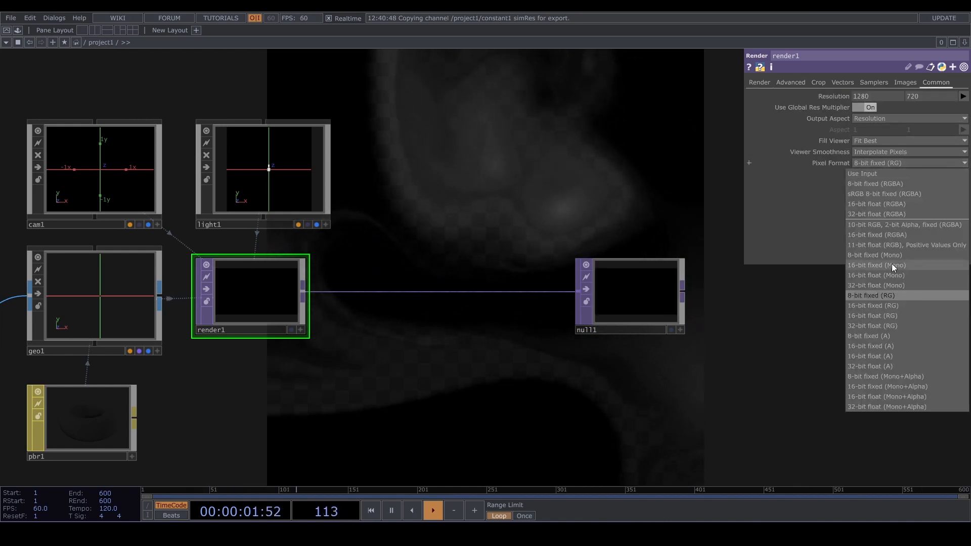
pyautogui.click(909, 287)
# - Set render1's resolution to 1920 by 1920
pyautogui.moveTo(523, 407); pyautogui.dragTo(602, 412)
pyautogui.scroll(-5, 602, 412)
pyautogui.scroll(5, 557, 320)
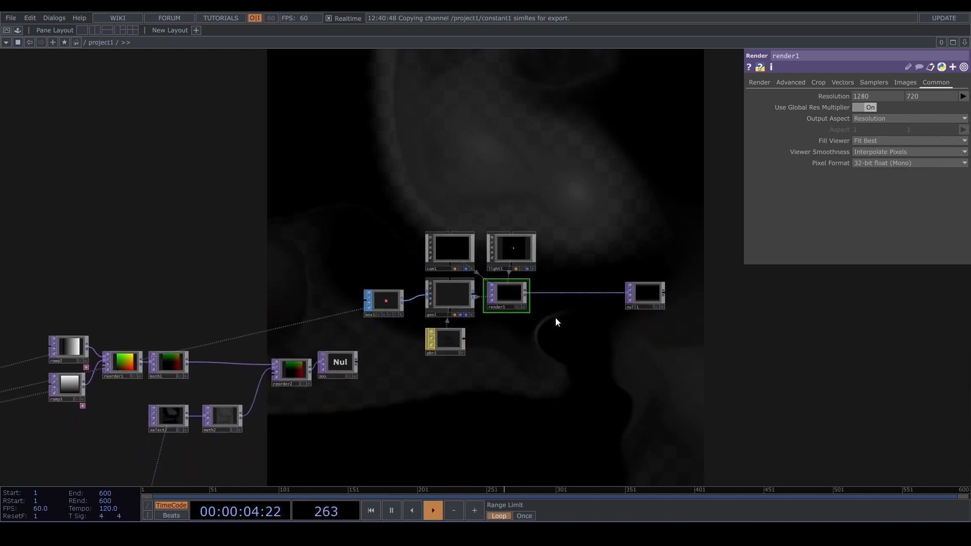
pyautogui.scroll(-2, 581, 265)
pyautogui.scroll(3, 536, 311)
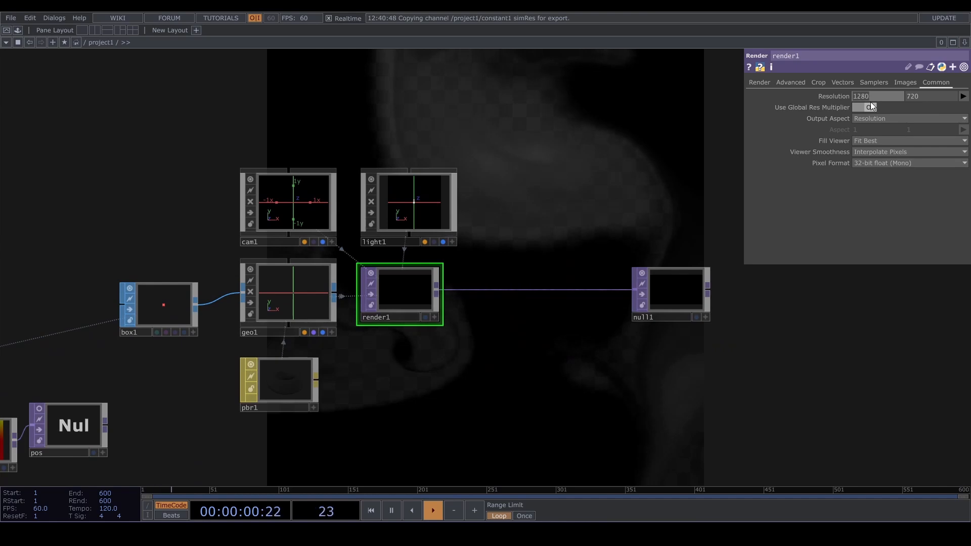
pyautogui.press('Tab')
pyautogui.write('1920')
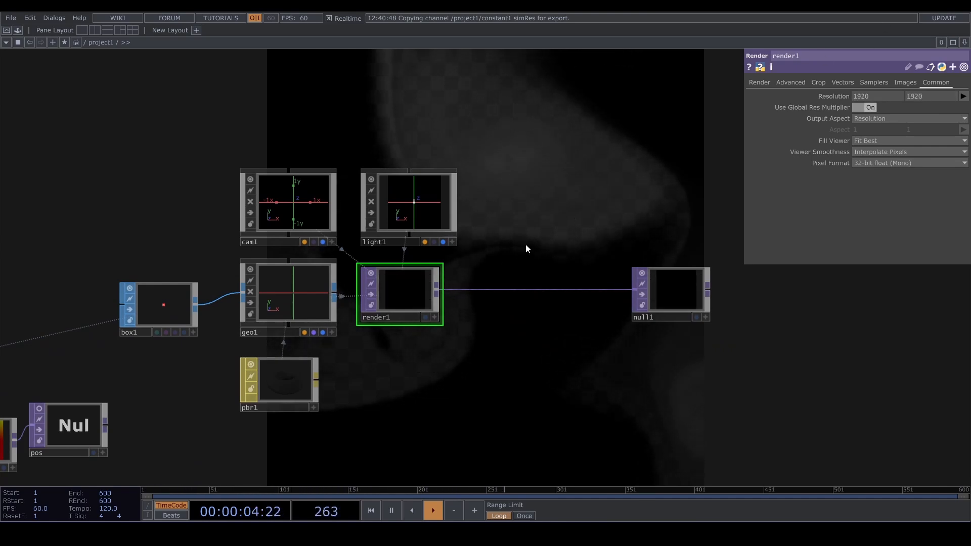
# - Enable instancing on geo1 with pos as the Translate OP, mapping r, g and b to Translate X, Y and Z
pyautogui.scroll(-5, 526, 245)
pyautogui.scroll(5, 365, 220)
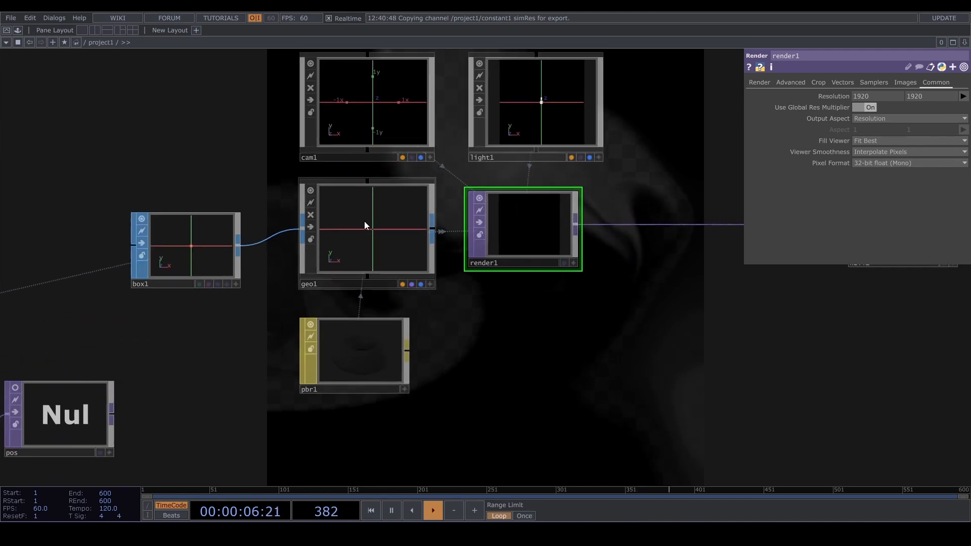
pyautogui.click(365, 221)
pyautogui.click(789, 84)
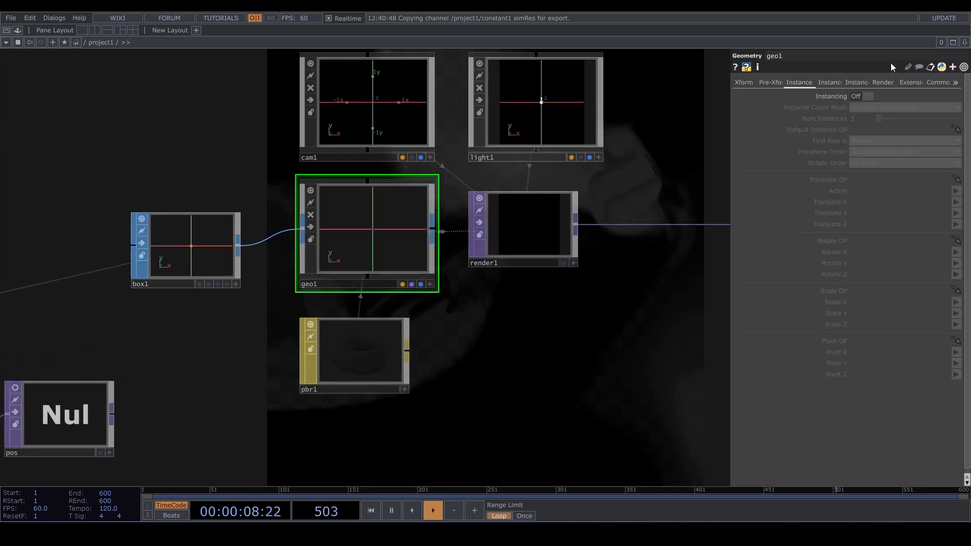
pyautogui.click(867, 95)
pyautogui.moveTo(63, 417); pyautogui.dragTo(889, 181)
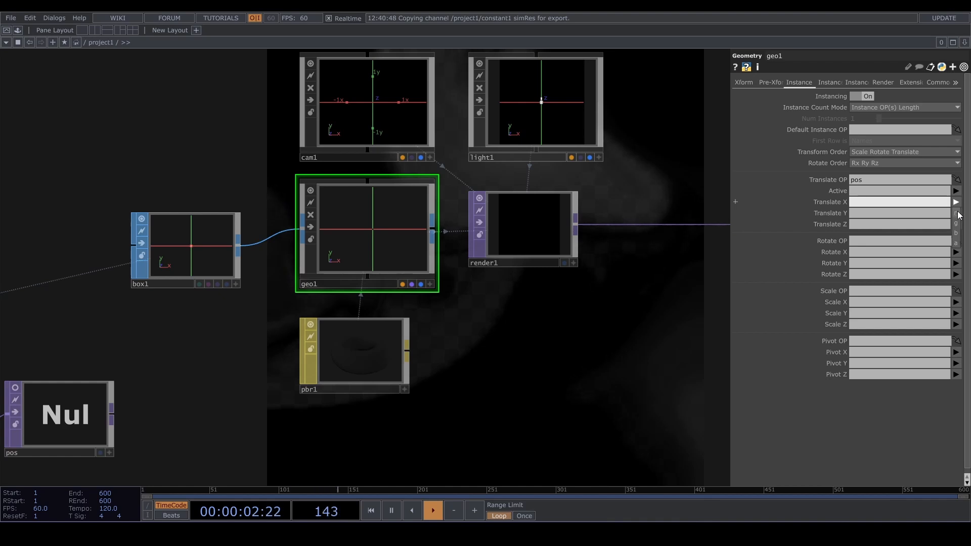
pyautogui.click(958, 214)
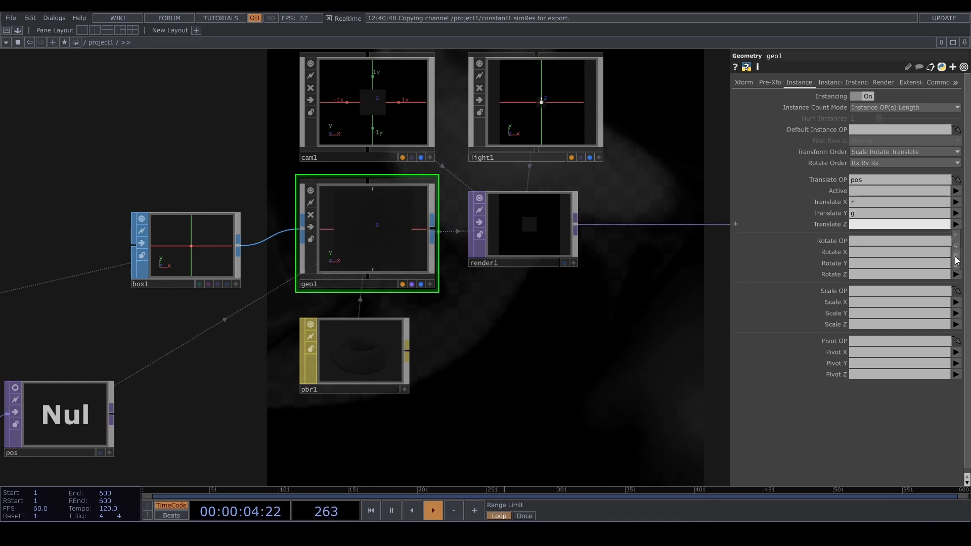
pyautogui.moveTo(652, 290); pyautogui.dragTo(607, 415)
# - Switch the network's background display from level3 to null1
pyautogui.moveTo(497, 372); pyautogui.dragTo(490, 280)
pyautogui.scroll(-4, 478, 289)
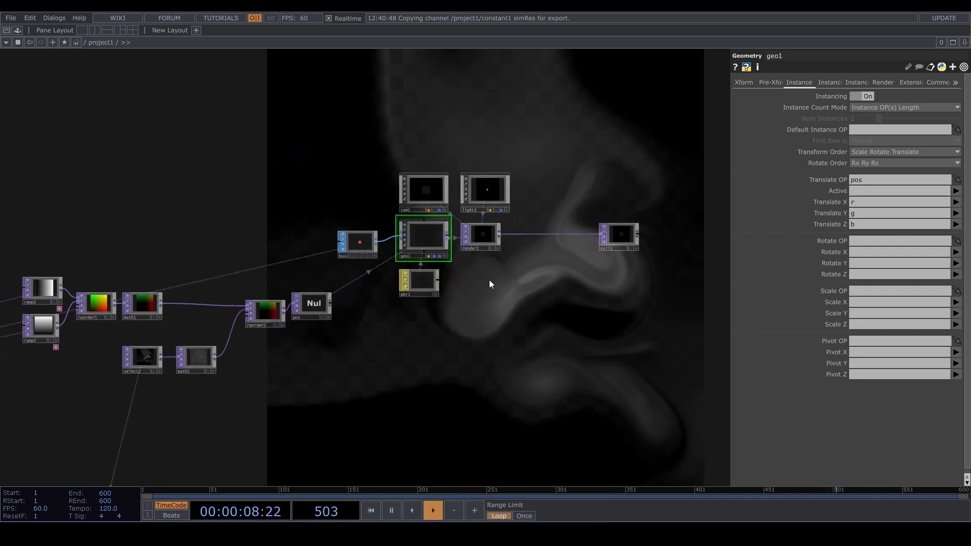
pyautogui.scroll(-1, 339, 363)
pyautogui.moveTo(221, 460); pyautogui.dragTo(302, 315)
pyautogui.scroll(6, 224, 367)
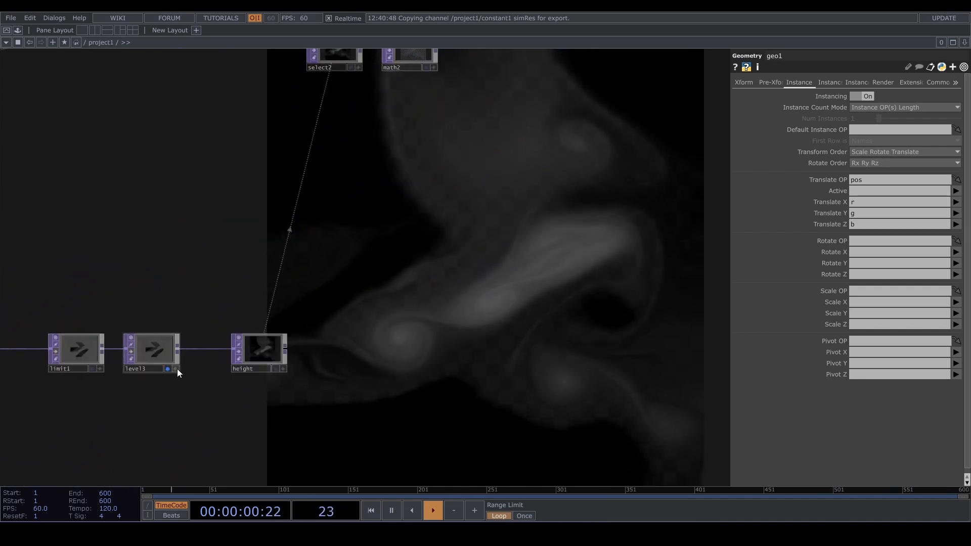
pyautogui.click(167, 368)
pyautogui.scroll(-4, 263, 323)
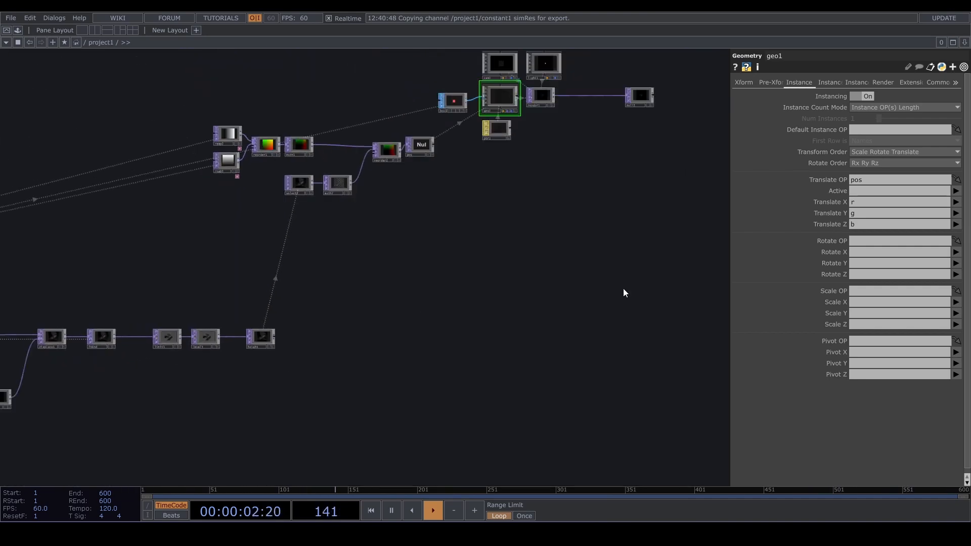
pyautogui.moveTo(652, 141); pyautogui.dragTo(525, 202)
pyautogui.scroll(6, 517, 163)
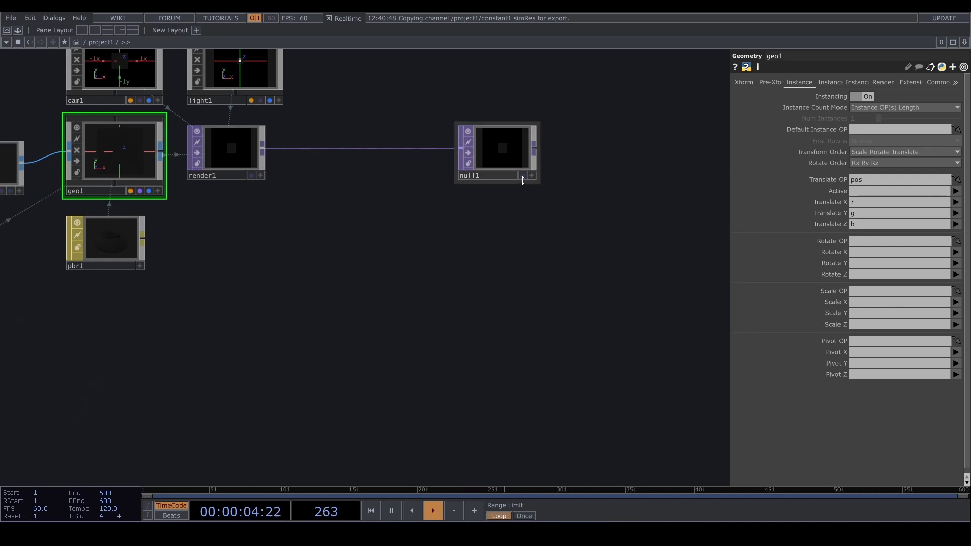
pyautogui.click(524, 177)
# - Make light1 a Cone Light with a dimmer of 2 and a Soft, 2D Mapped shadow type
pyautogui.moveTo(493, 246); pyautogui.dragTo(470, 378)
pyautogui.moveTo(404, 323); pyautogui.dragTo(565, 374)
pyautogui.scroll(3, 314, 292)
pyautogui.click(428, 200)
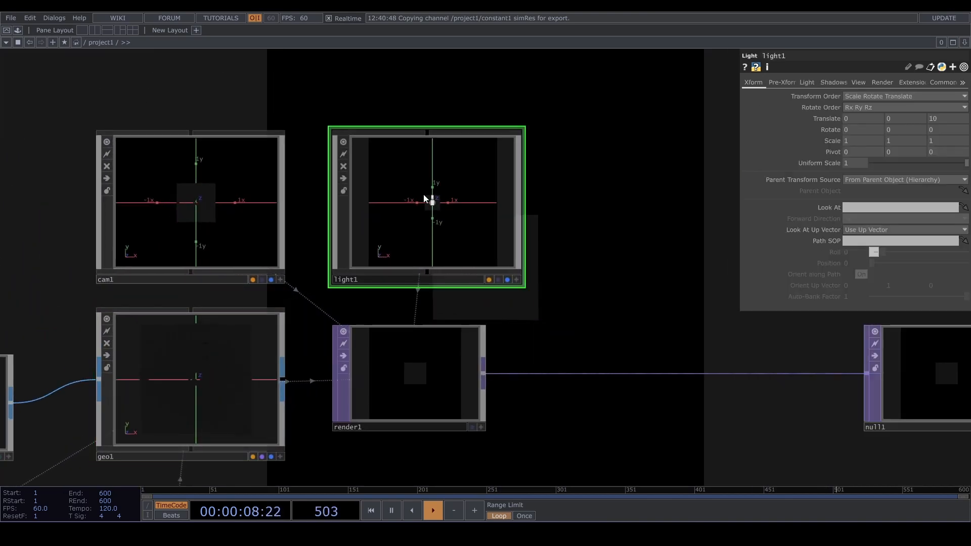
pyautogui.moveTo(526, 212); pyautogui.dragTo(455, 202)
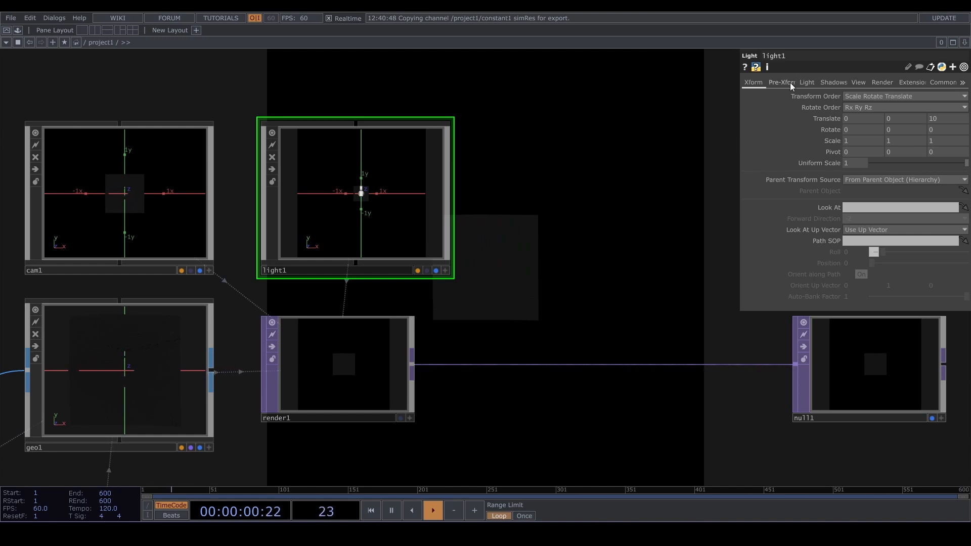
pyautogui.click(808, 82)
pyautogui.moveTo(856, 109); pyautogui.dragTo(865, 97, button='middle')
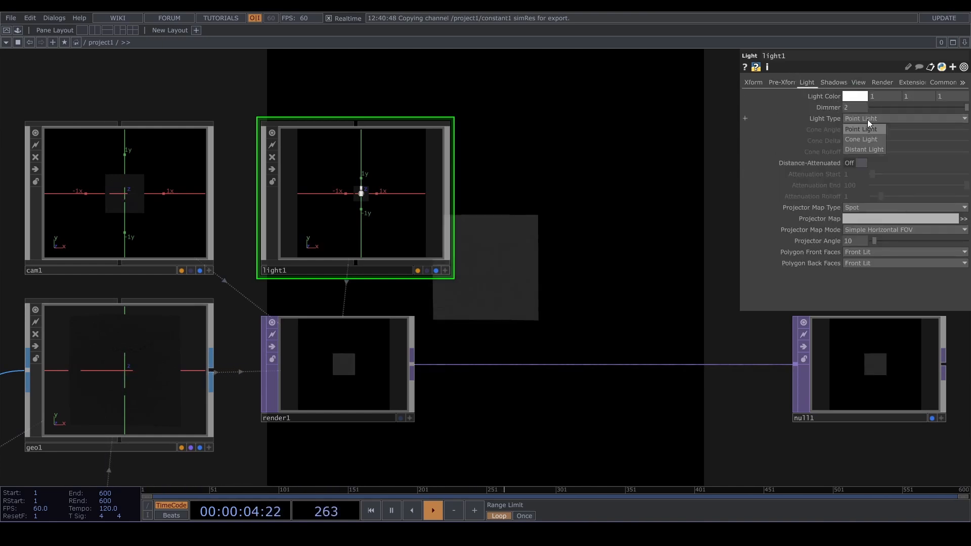
pyautogui.click(865, 139)
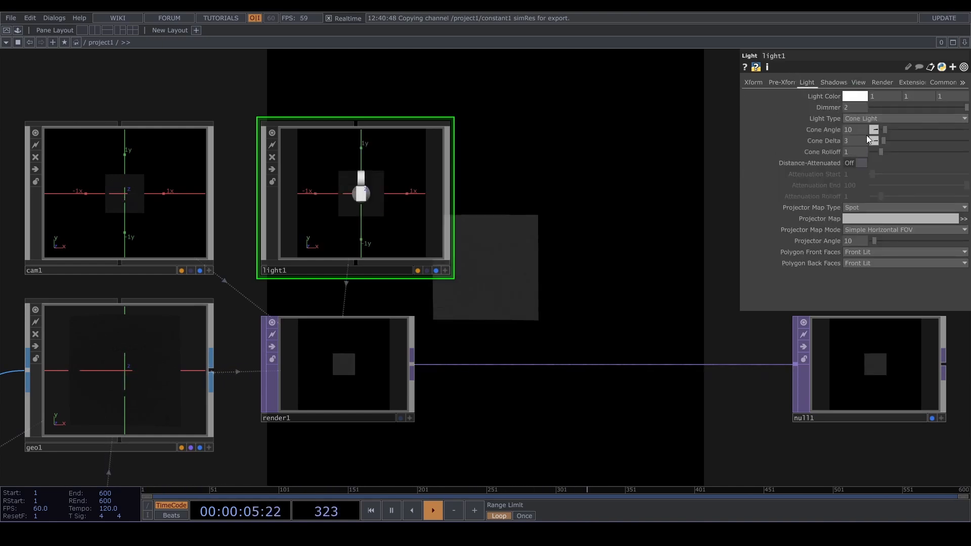
pyautogui.click(833, 84)
pyautogui.click(871, 127)
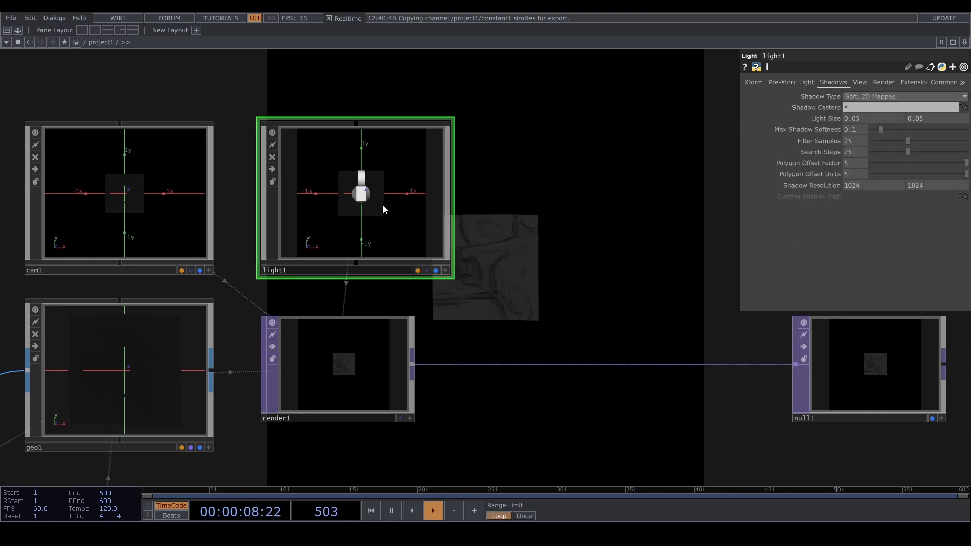
# - Reposition light1 through its own interactive view so it lights the instanced surface obliquely from the side
pyautogui.scroll(1, 445, 269)
pyautogui.scroll(1, 444, 270)
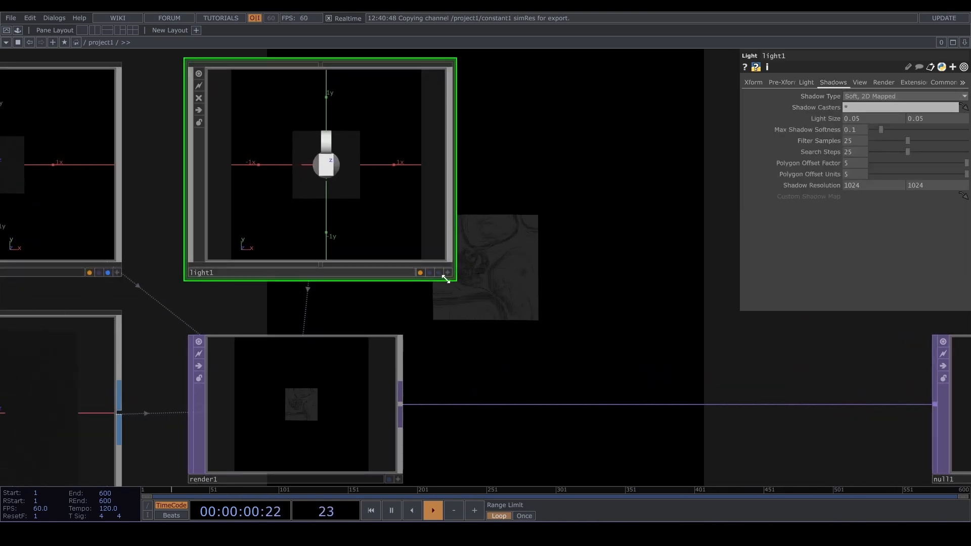
pyautogui.moveTo(464, 263); pyautogui.dragTo(474, 311)
pyautogui.moveTo(332, 208)
pyautogui.mouseDown()
pyautogui.moveTo(310, 202)
pyautogui.moveTo(336, 211)
pyautogui.mouseUp()
pyautogui.scroll(-1, 335, 206)
pyautogui.scroll(2, 334, 207)
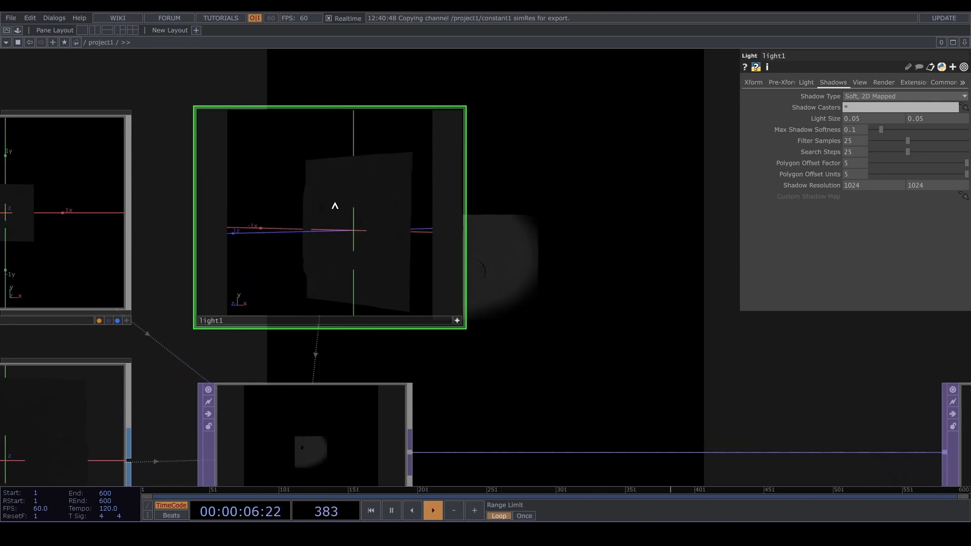
pyautogui.scroll(-1, 337, 206)
pyautogui.moveTo(346, 204); pyautogui.dragTo(346, 197)
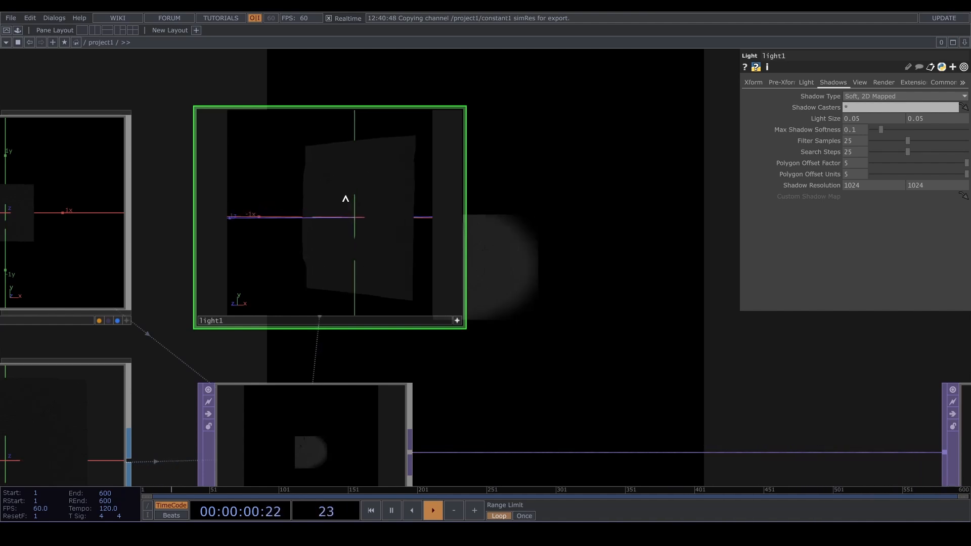
# - Set pbr1's metallic to 0.101 and its roughness to 0.542
pyautogui.scroll(-5, 562, 233)
pyautogui.moveTo(587, 318); pyautogui.dragTo(580, 382)
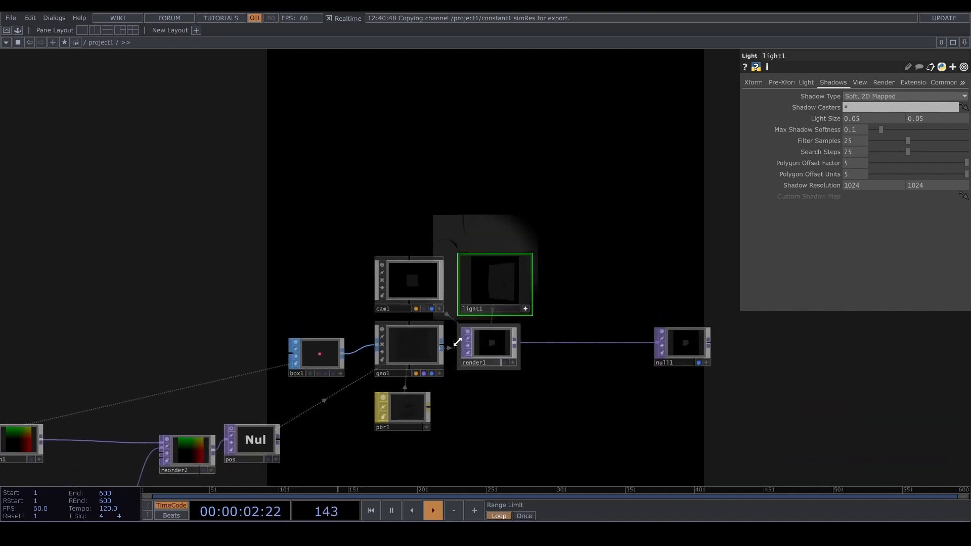
pyautogui.click(412, 402)
pyautogui.moveTo(465, 335); pyautogui.dragTo(310, 195)
pyautogui.click(890, 120)
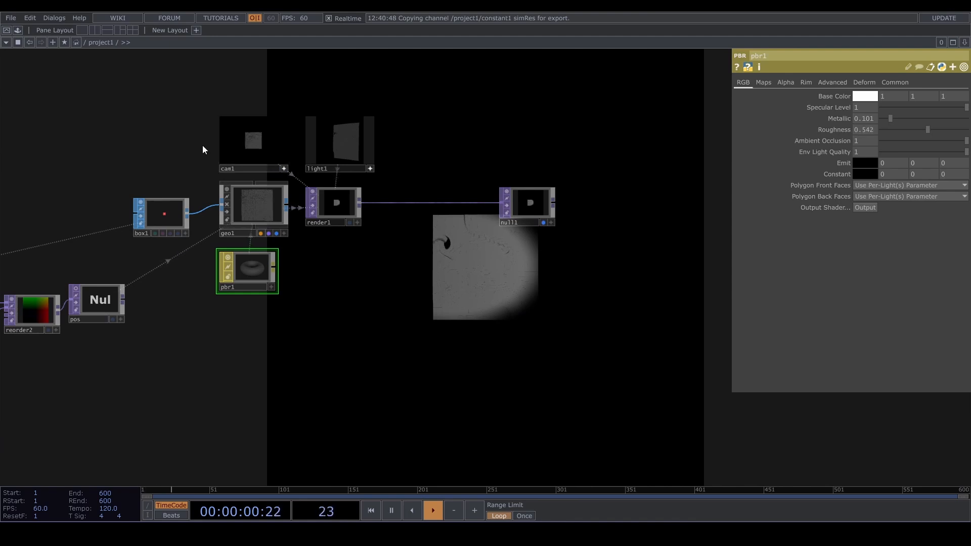
# - Reposition cam1 through its own interactive view to look closely across the displaced surface from a low, tilted angle
pyautogui.scroll(5, 205, 152)
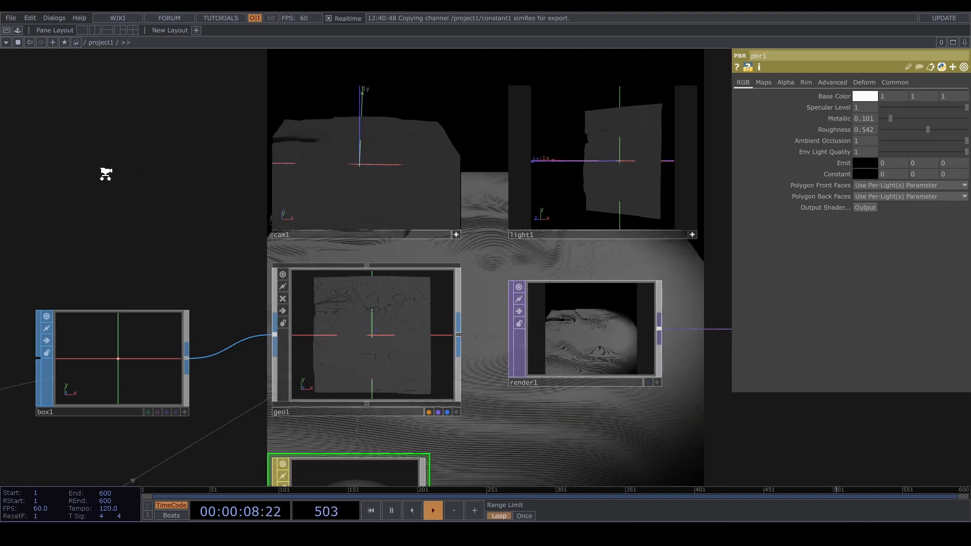
pyautogui.scroll(-10, 106, 174)
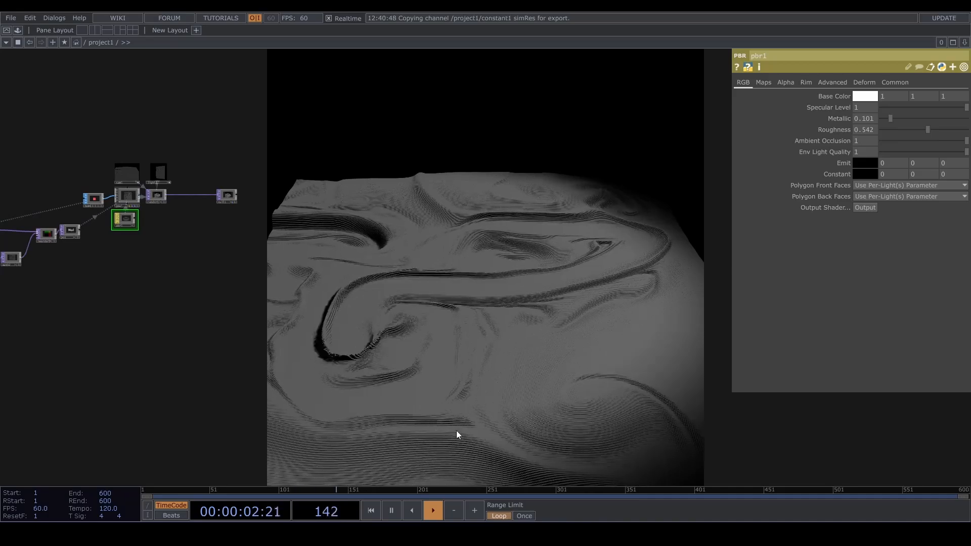
pyautogui.moveTo(451, 303); pyautogui.dragTo(645, 304)
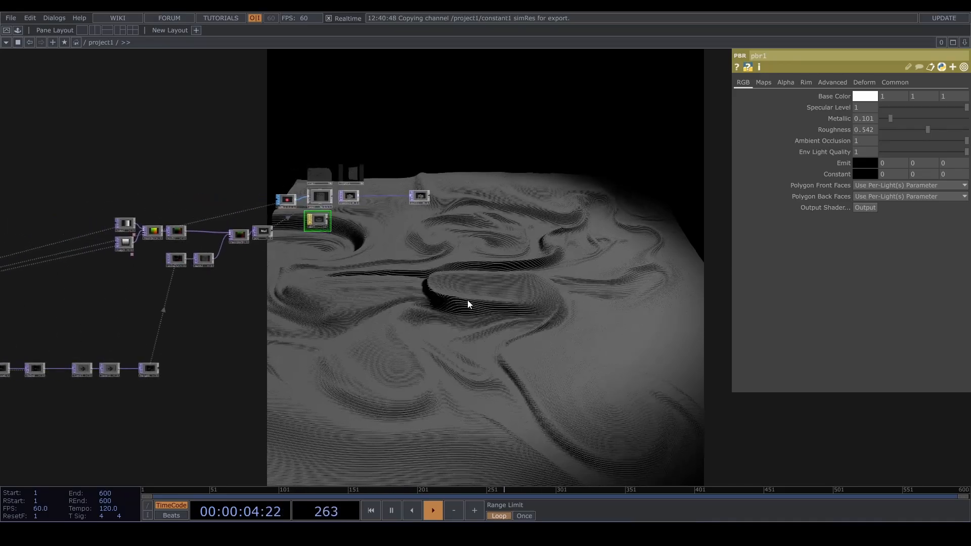
pyautogui.scroll(10, 303, 172)
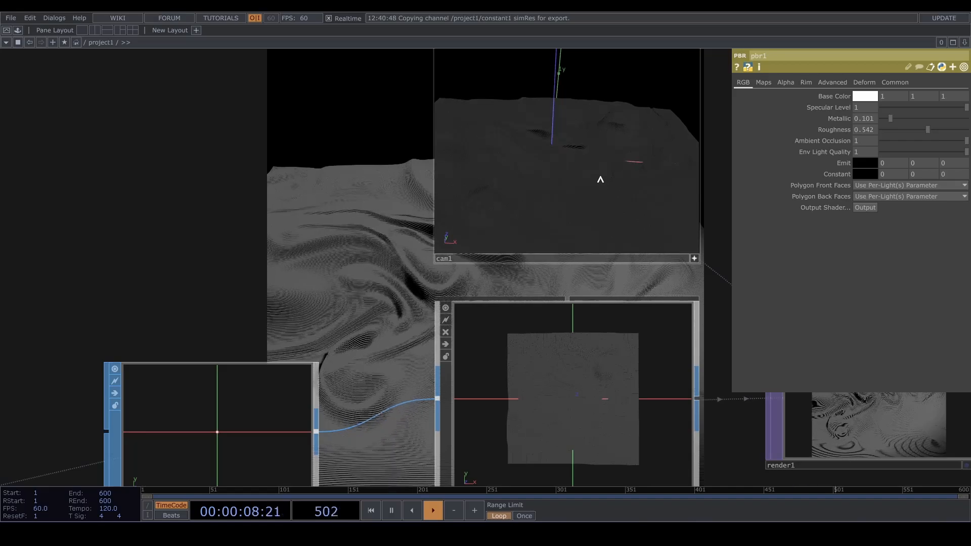
pyautogui.scroll(-10, 319, 235)
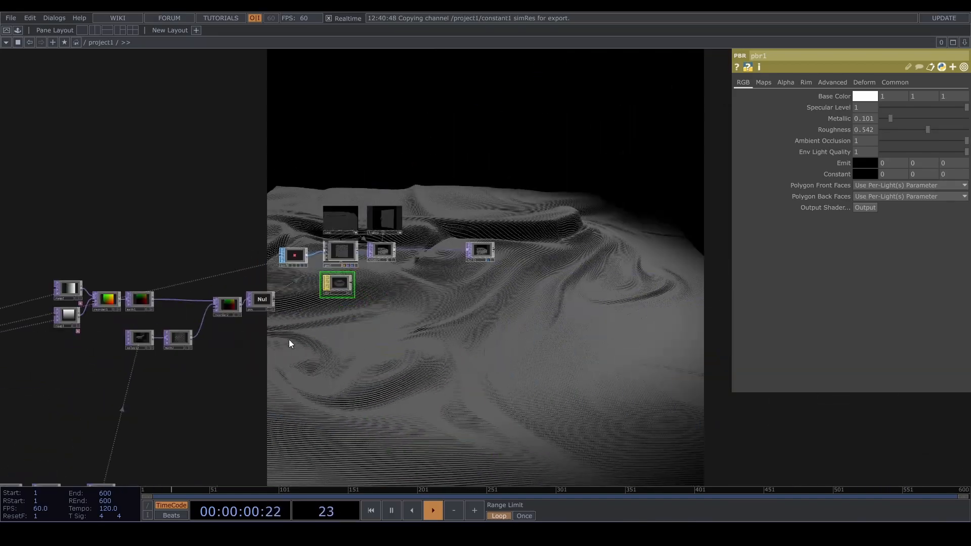
pyautogui.moveTo(421, 363); pyautogui.dragTo(601, 294)
pyautogui.moveTo(130, 451); pyautogui.dragTo(289, 351)
pyautogui.scroll(4, 273, 381)
pyautogui.scroll(-4, 212, 373)
pyautogui.moveTo(363, 366); pyautogui.dragTo(342, 388)
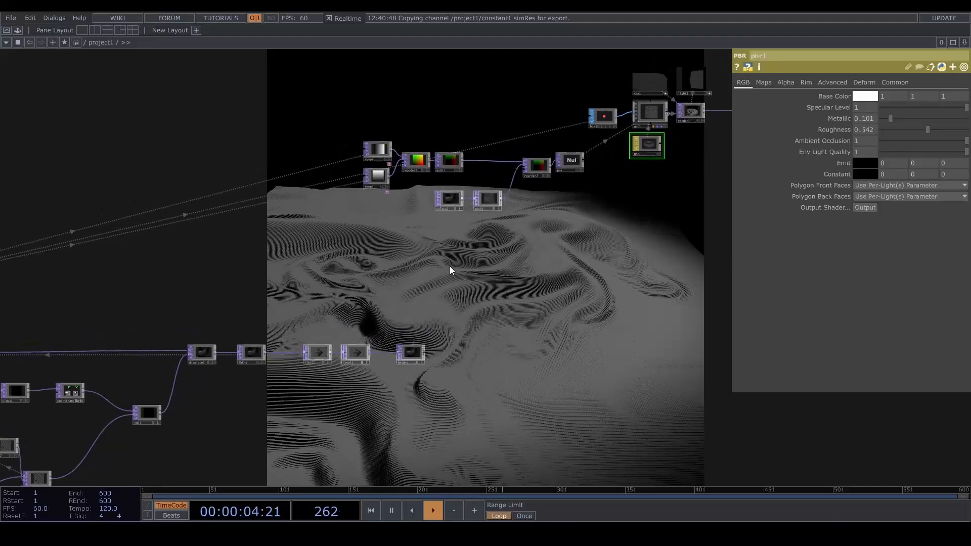
# - Set math2's Multiply to 0.5 to strengthen the surface's height displacement
pyautogui.click(488, 199)
pyautogui.moveTo(881, 107); pyautogui.dragTo(895, 108, button='middle')
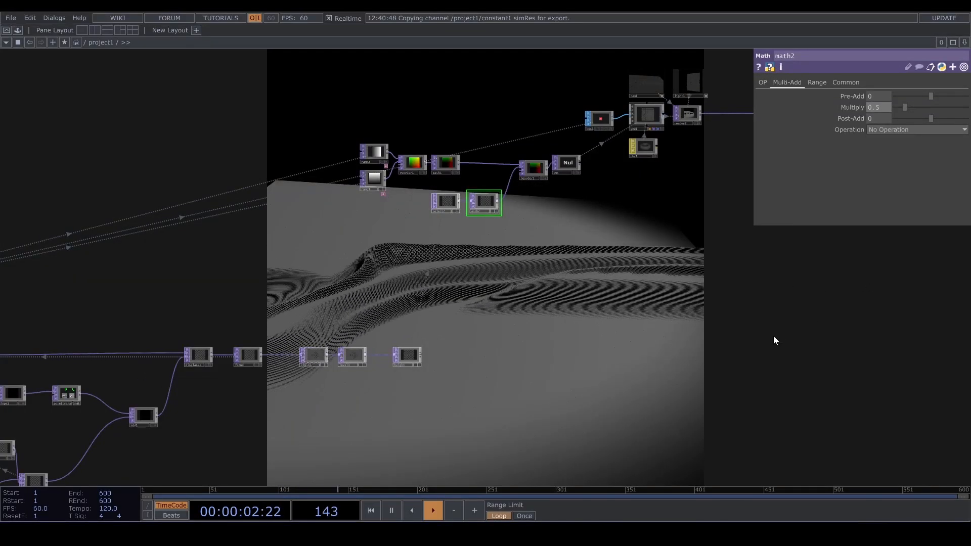
pyautogui.moveTo(773, 336); pyautogui.dragTo(596, 302)
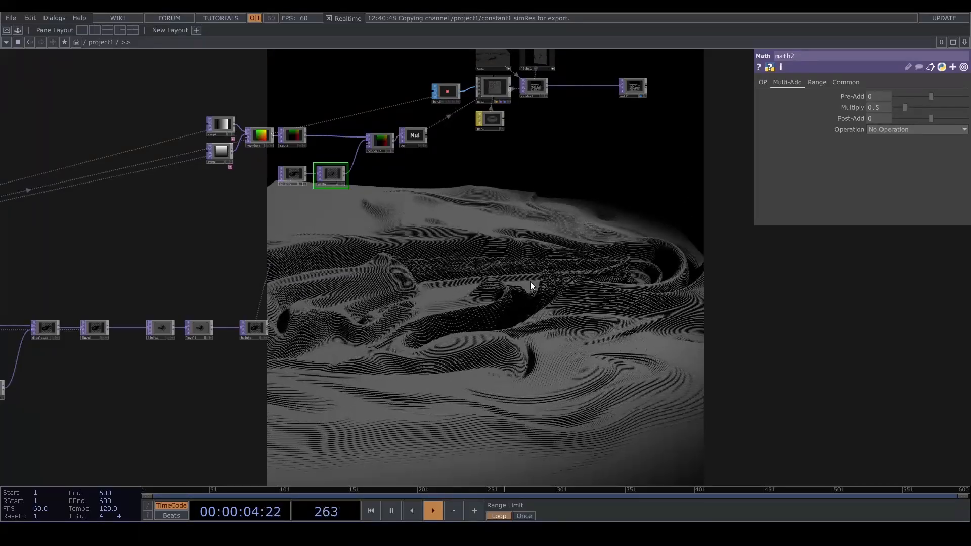
pyautogui.moveTo(772, 299); pyautogui.dragTo(733, 311)
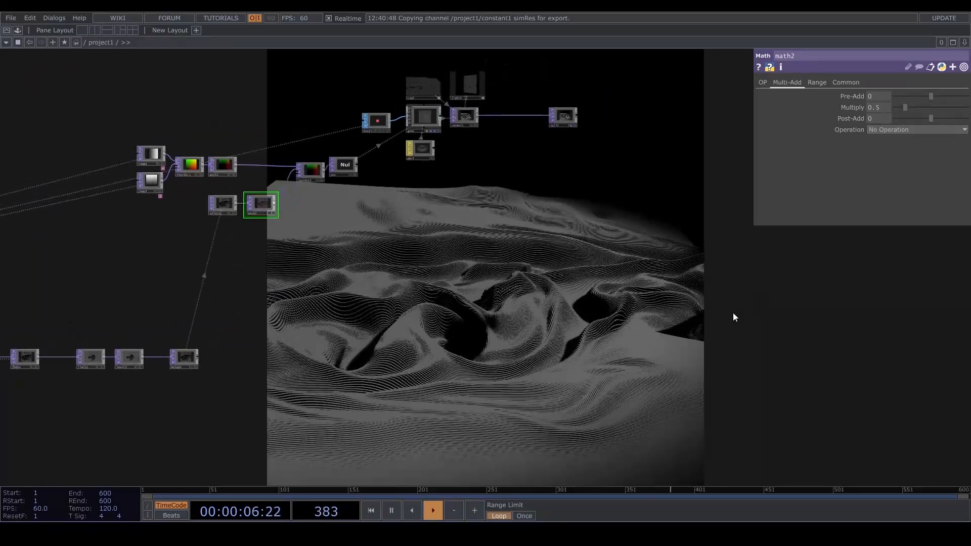
# - Set math2's Multiply to 0.1 for a flatter surface displacement
pyautogui.scroll(3, 403, 215)
pyautogui.scroll(5, 403, 215)
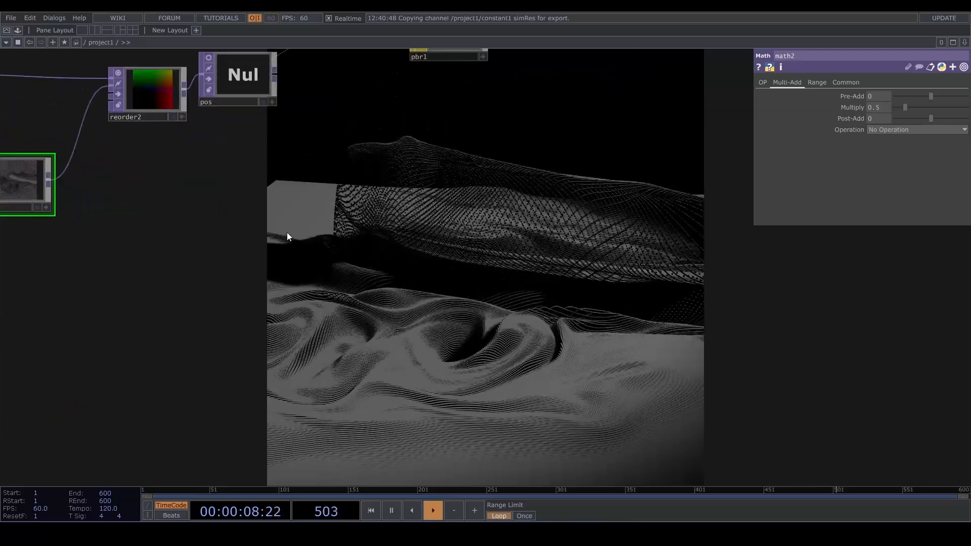
pyautogui.moveTo(274, 303); pyautogui.dragTo(713, 279)
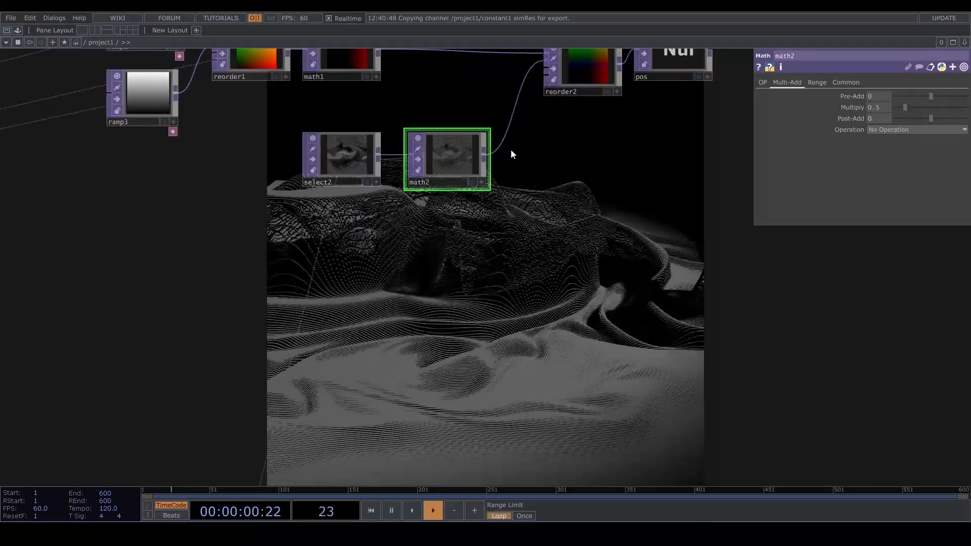
pyautogui.moveTo(880, 106); pyautogui.dragTo(878, 95, button='middle')
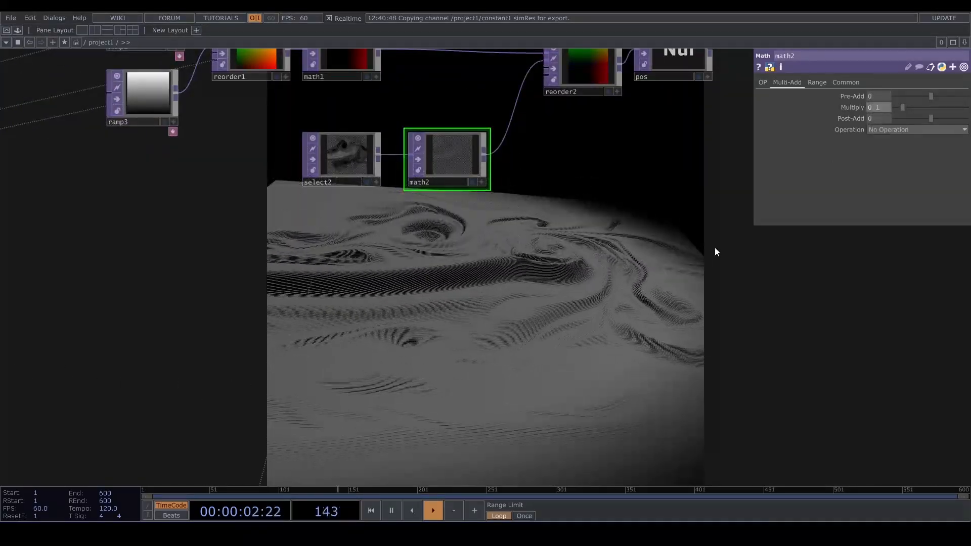
# - Add a Noise TOP fed by the pos null and place it just below that node
pyautogui.moveTo(460, 330); pyautogui.dragTo(258, 406)
pyautogui.scroll(-6, 427, 327)
pyautogui.moveTo(501, 330); pyautogui.dragTo(469, 379)
pyautogui.scroll(2, 472, 304)
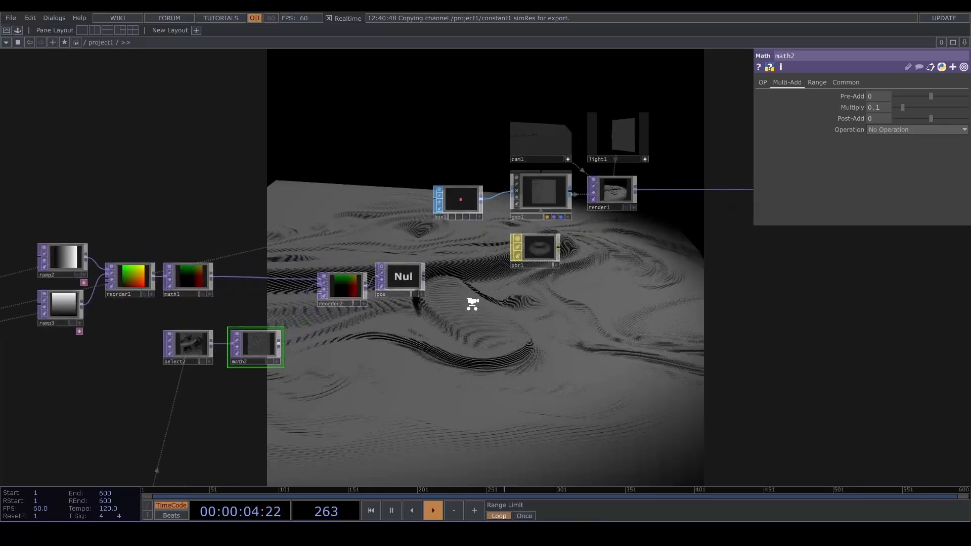
pyautogui.scroll(3, 473, 304)
pyautogui.moveTo(398, 271); pyautogui.dragTo(383, 375)
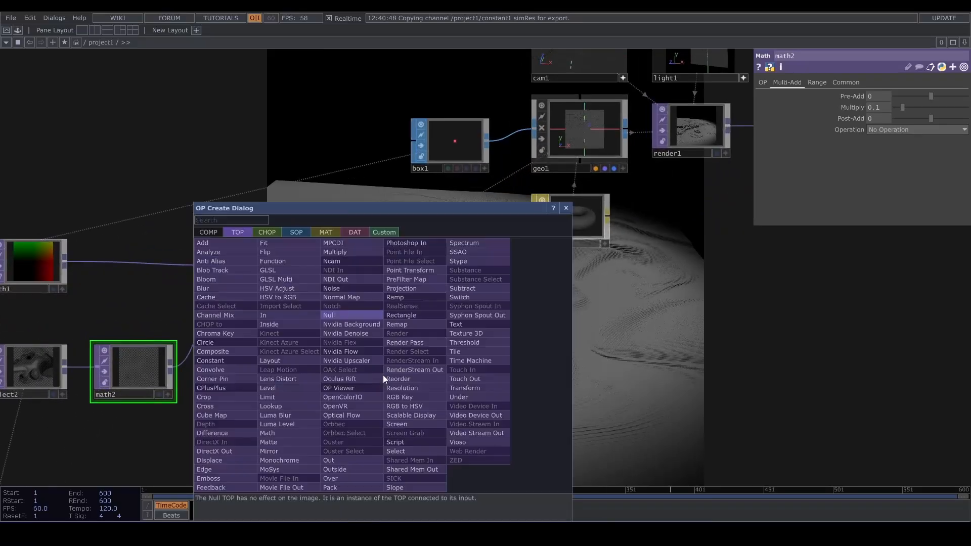
pyautogui.write('noi')
pyautogui.click(363, 290)
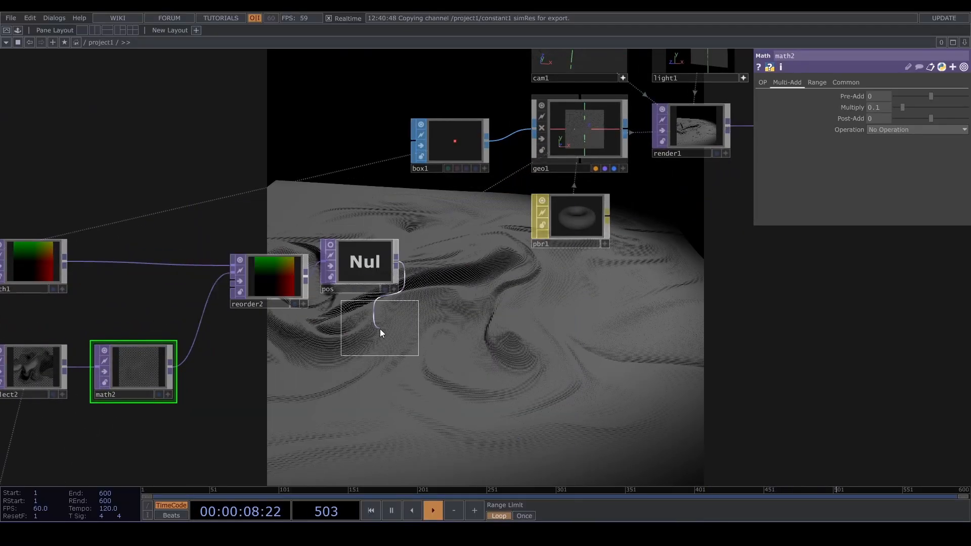
pyautogui.click(370, 361)
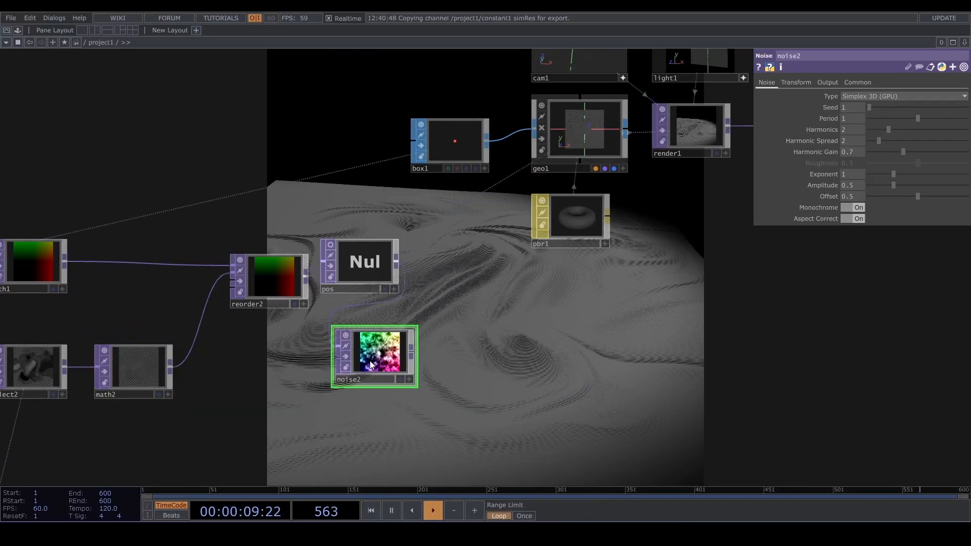
# - Make noise2 output only its noise instead of combining it with the input, and set its offset to 0
pyautogui.click(827, 83)
pyautogui.click(855, 96)
pyautogui.click(872, 114)
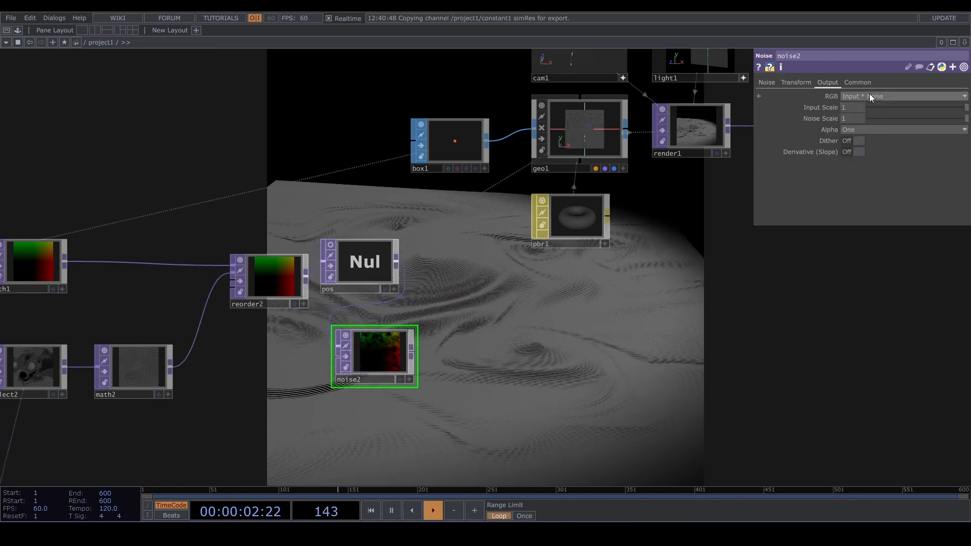
pyautogui.click(869, 95)
pyautogui.click(861, 107)
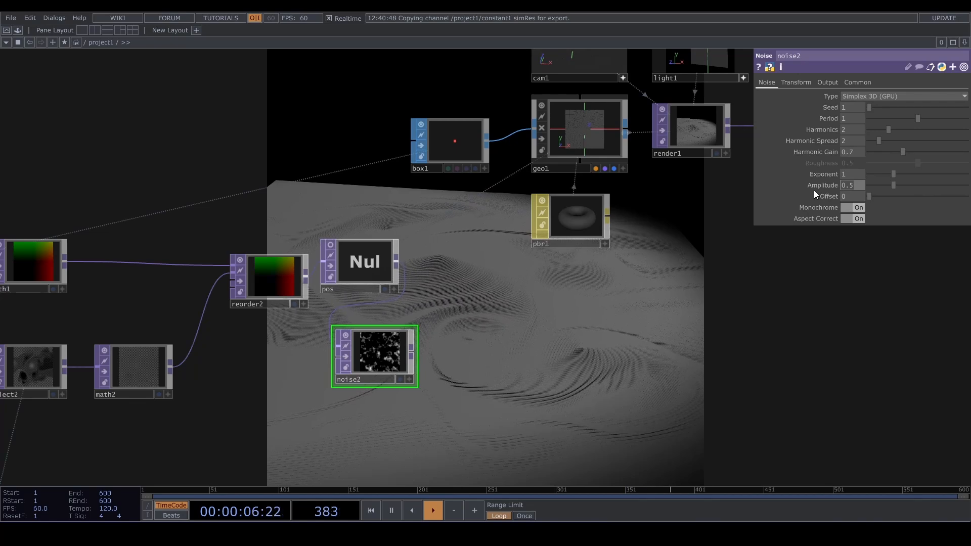
# - Give noise2 an amplitude of 180, turn off Monochrome, shorten its period and animate its Z translation with an absTime.seconds expression
pyautogui.write('180')
pyautogui.click(858, 207)
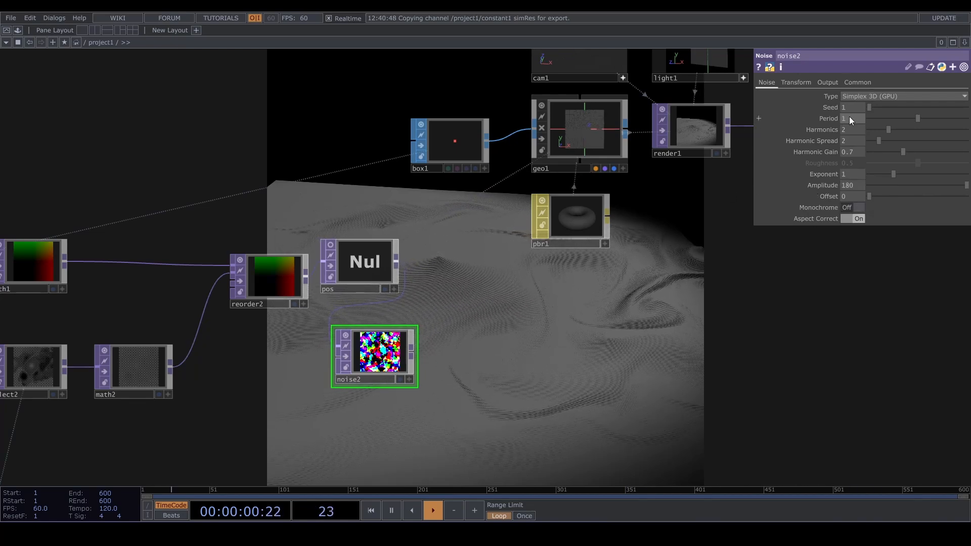
pyautogui.moveTo(850, 117); pyautogui.dragTo(840, 109, button='middle')
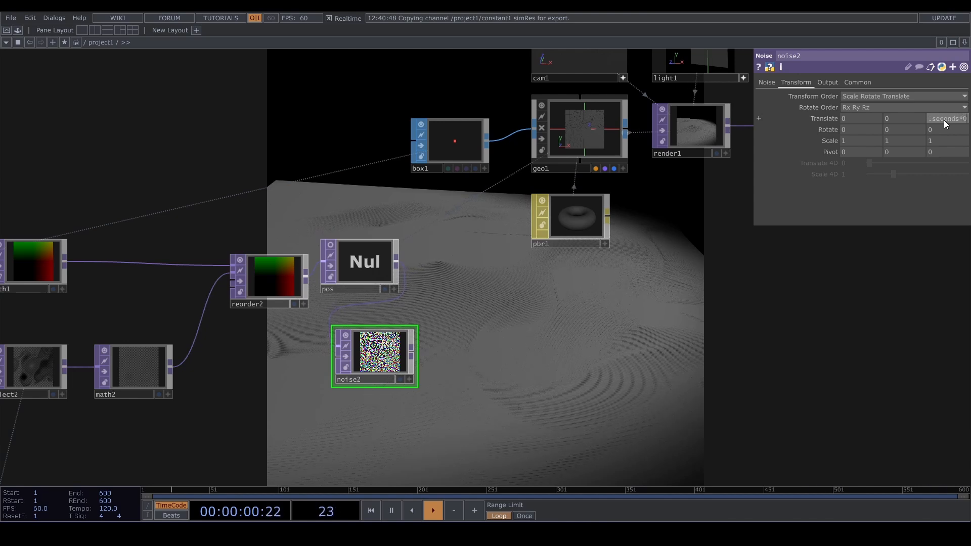
pyautogui.click(556, 354)
# - Use noise2 as geo1's instance Rotate OP, mapping Rotate X, Y and Z to r, g and b
pyautogui.click(606, 142)
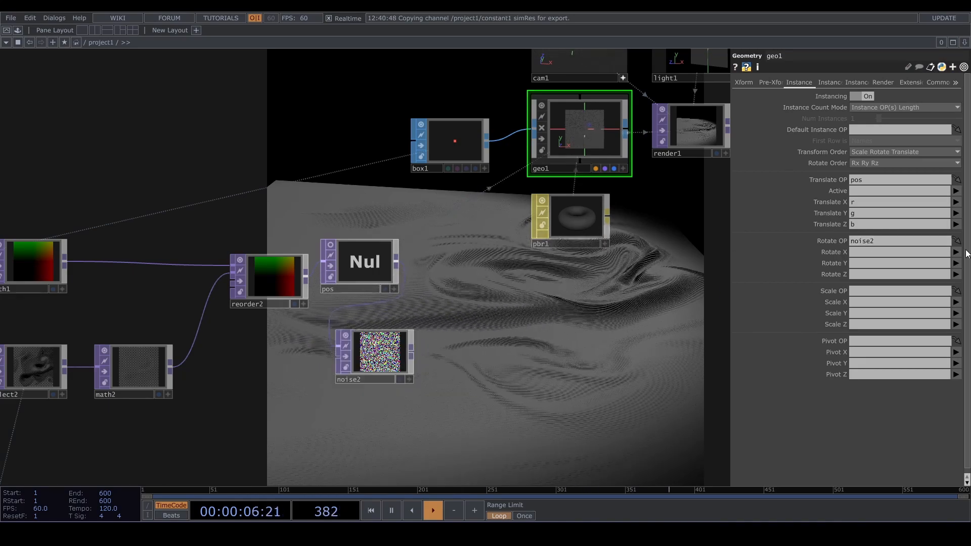
pyautogui.click(956, 264)
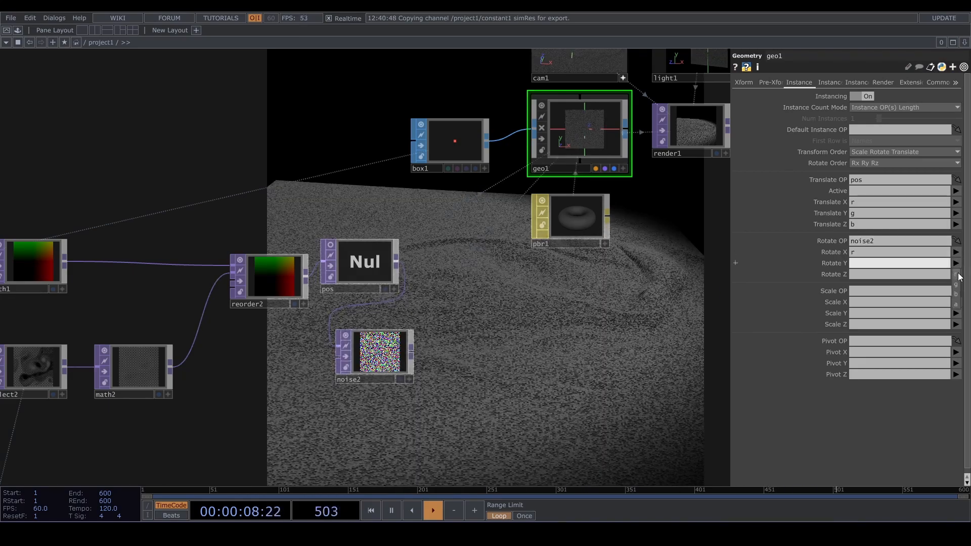
pyautogui.click(958, 285)
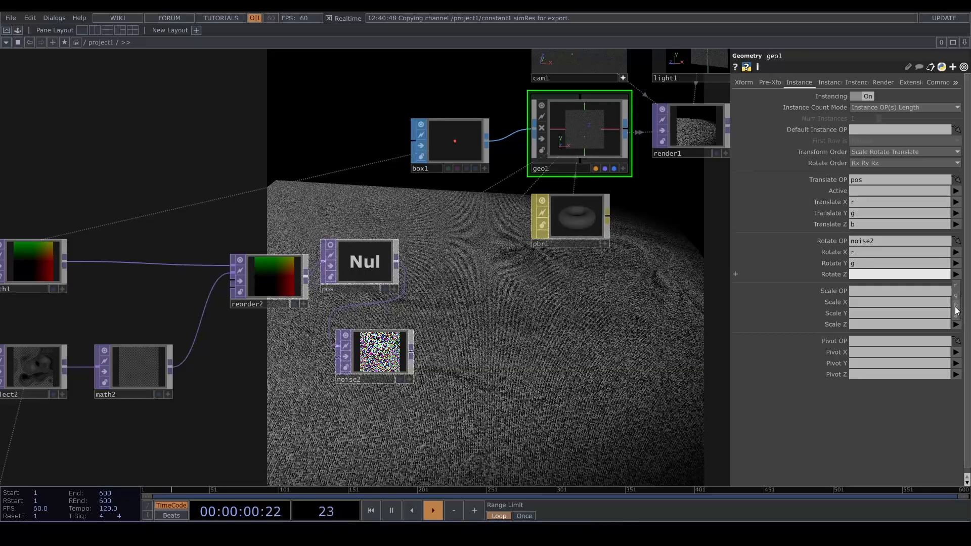
pyautogui.click(957, 310)
# - Lower pbr1's roughness to 0.19 for a glittering surface
pyautogui.moveTo(499, 284); pyautogui.dragTo(430, 202)
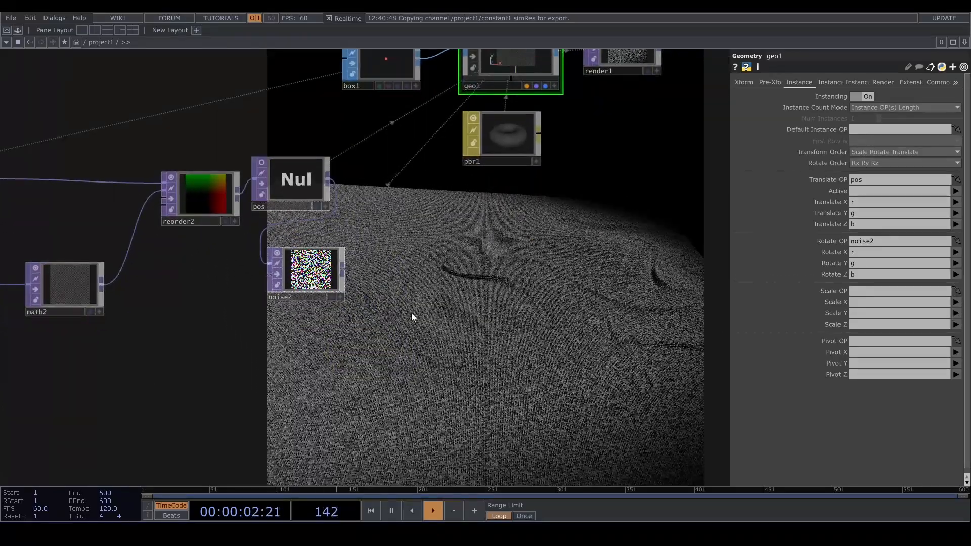
pyautogui.click(510, 135)
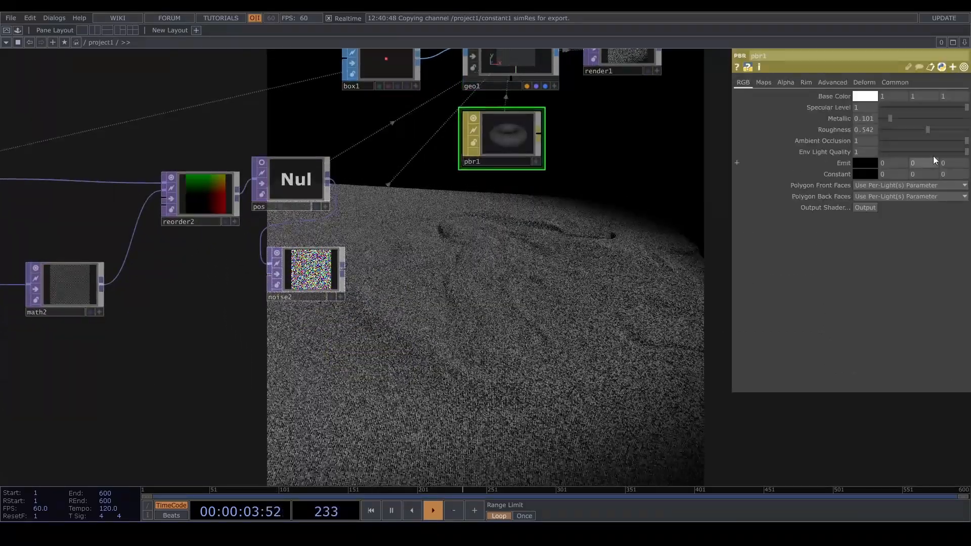
pyautogui.click(891, 130)
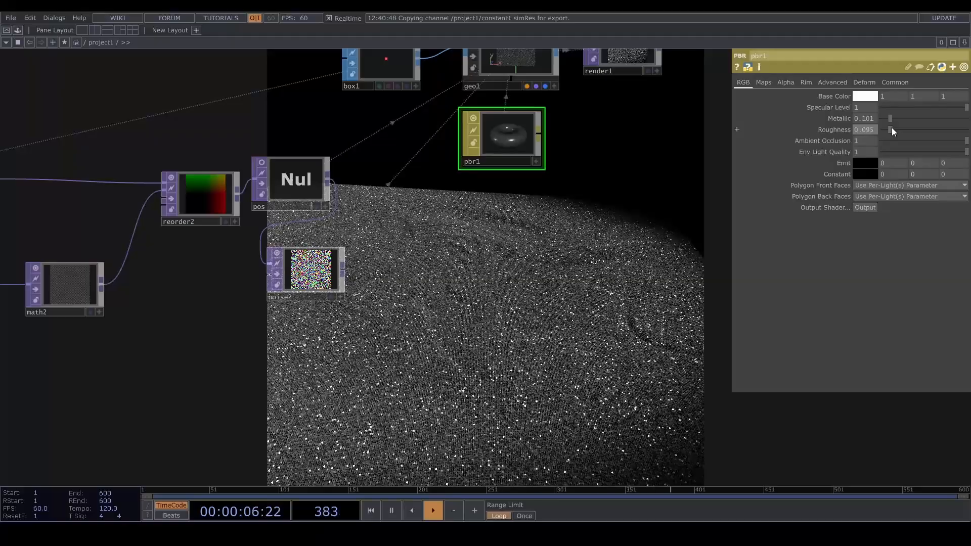
pyautogui.moveTo(892, 129); pyautogui.dragTo(899, 130)
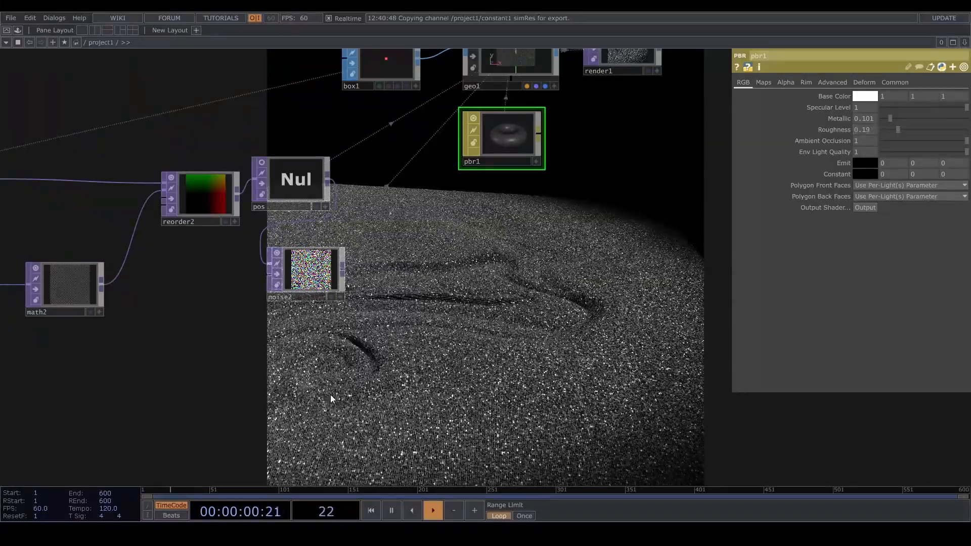
# - Slow noise2's animation by setting its Z translate expression to absTime.seconds*0.05
pyautogui.moveTo(331, 400); pyautogui.dragTo(587, 202)
pyautogui.moveTo(499, 195); pyautogui.dragTo(534, 359)
pyautogui.click(609, 250)
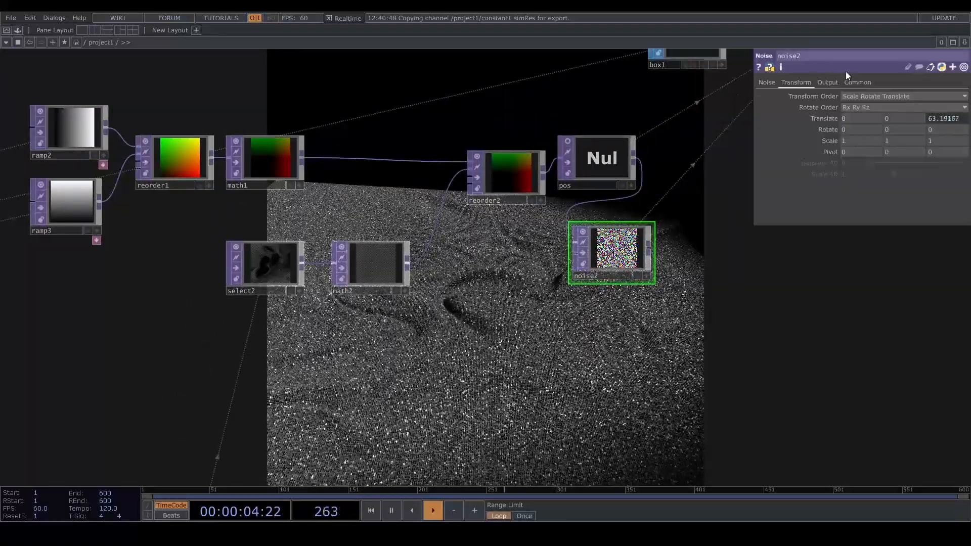
pyautogui.click(950, 119)
pyautogui.moveTo(902, 153); pyautogui.dragTo(925, 154)
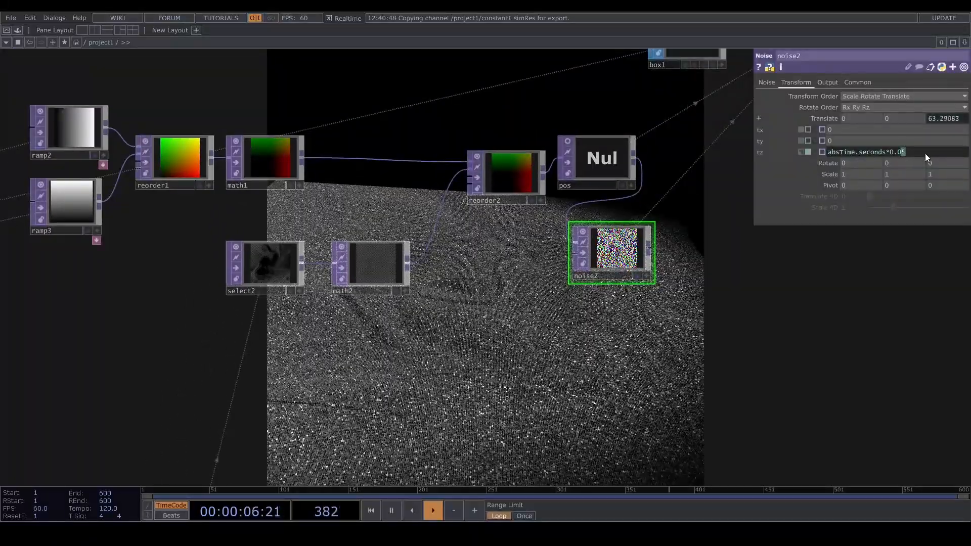
pyautogui.write('05')
pyautogui.press('Return')
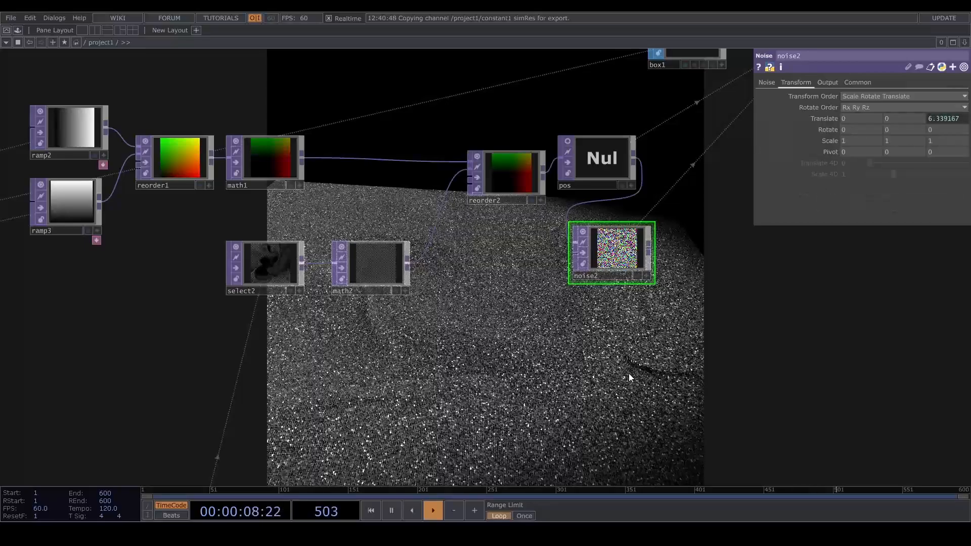
pyautogui.press('Tab')
pyautogui.click(380, 376)
# - Set math2's Multiply to 0.3 for deeper folds in the surface
pyautogui.moveTo(397, 314); pyautogui.dragTo(442, 203)
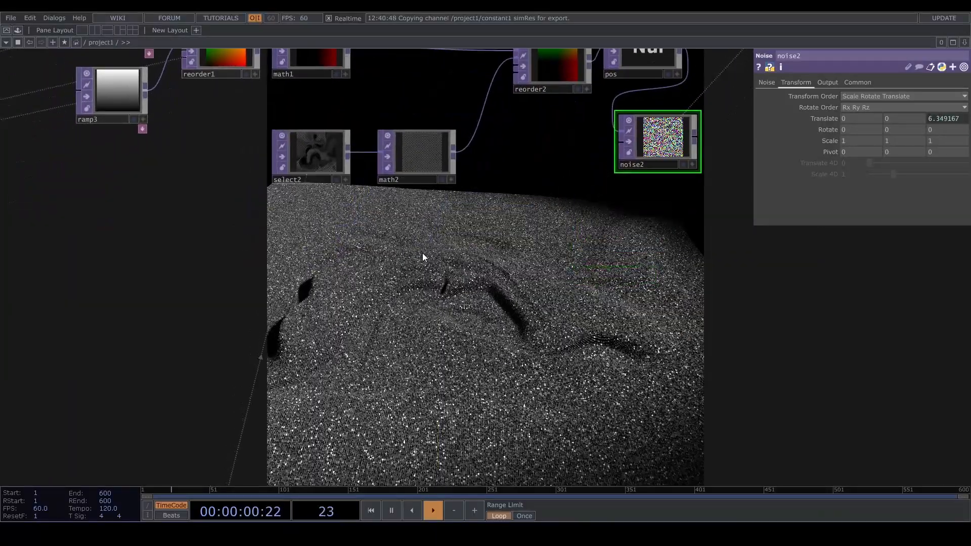
pyautogui.click(428, 147)
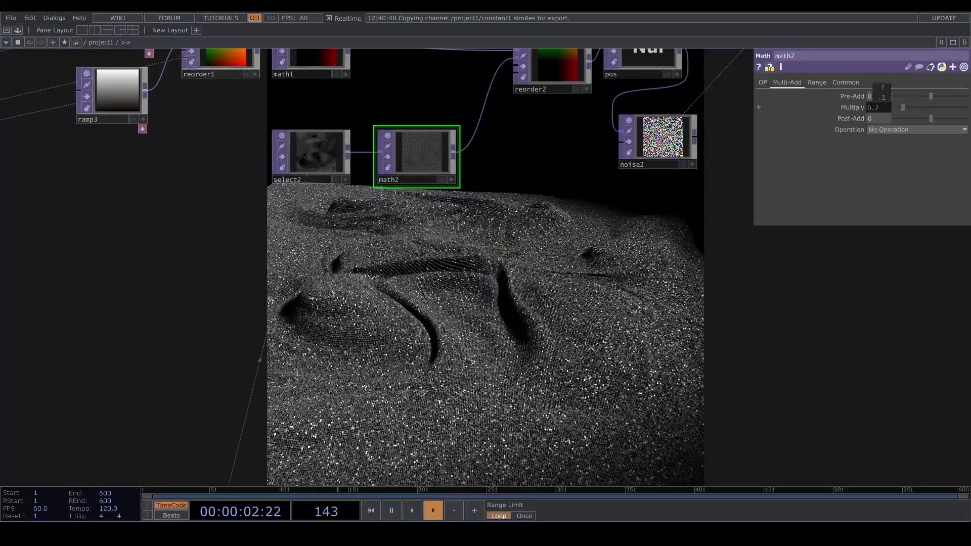
pyautogui.moveTo(882, 96); pyautogui.dragTo(890, 96, button='middle')
# - Move null1 farther away from render1 to make room for more nodes between them
pyautogui.moveTo(691, 258); pyautogui.dragTo(610, 124)
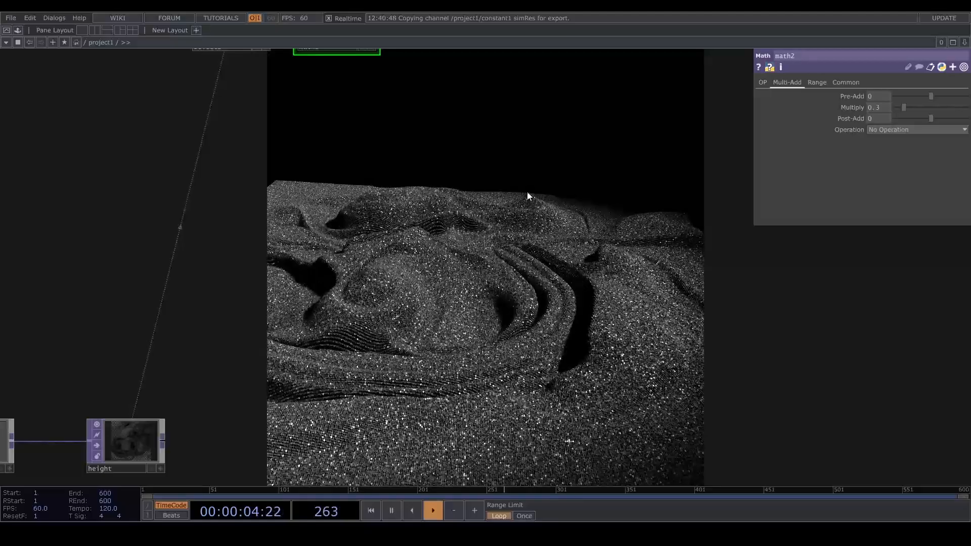
pyautogui.moveTo(740, 149); pyautogui.dragTo(392, 310)
pyautogui.scroll(-3, 392, 309)
pyautogui.moveTo(568, 215); pyautogui.dragTo(436, 345)
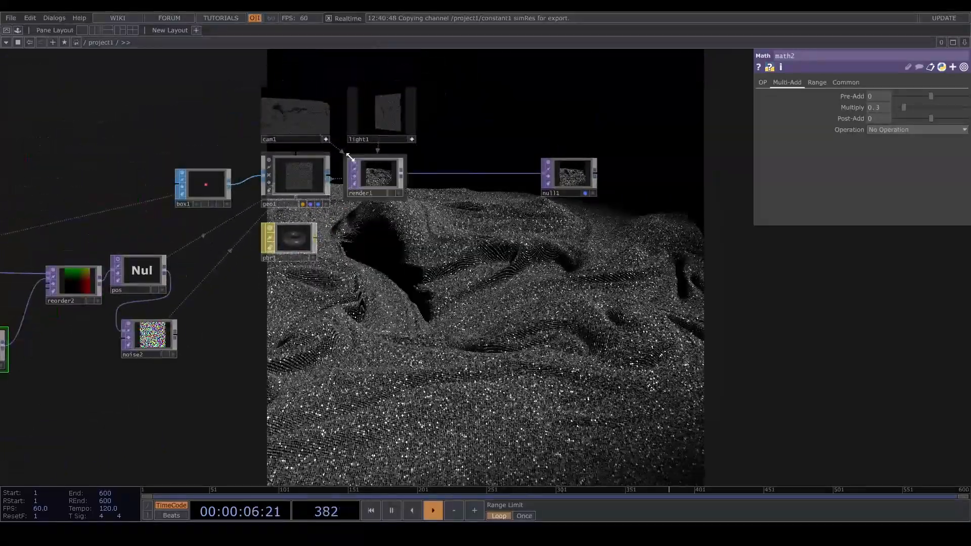
pyautogui.moveTo(591, 182); pyautogui.dragTo(700, 182)
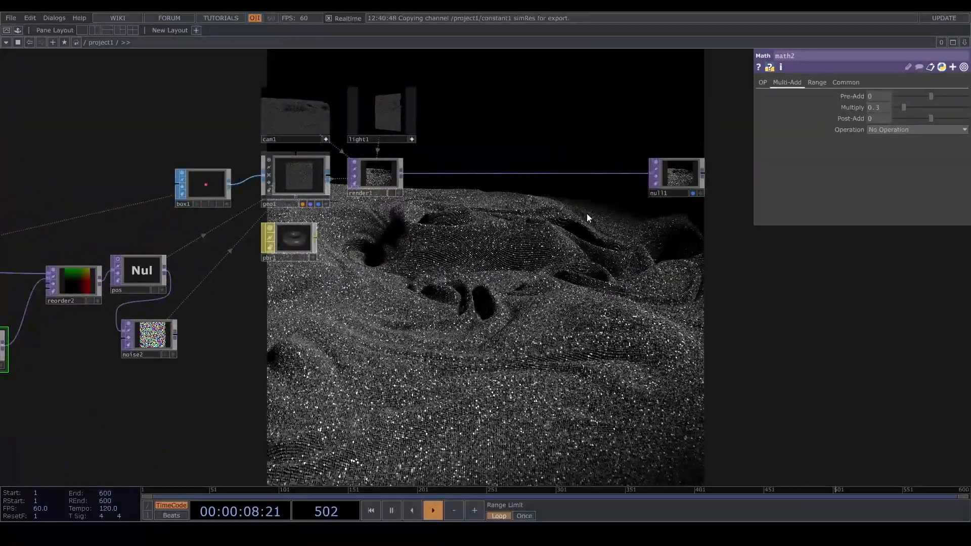
# - Add a Depth TOP below render1 that reads its depth from render1
pyautogui.press('Tab')
pyautogui.write('de')
pyautogui.press('Return')
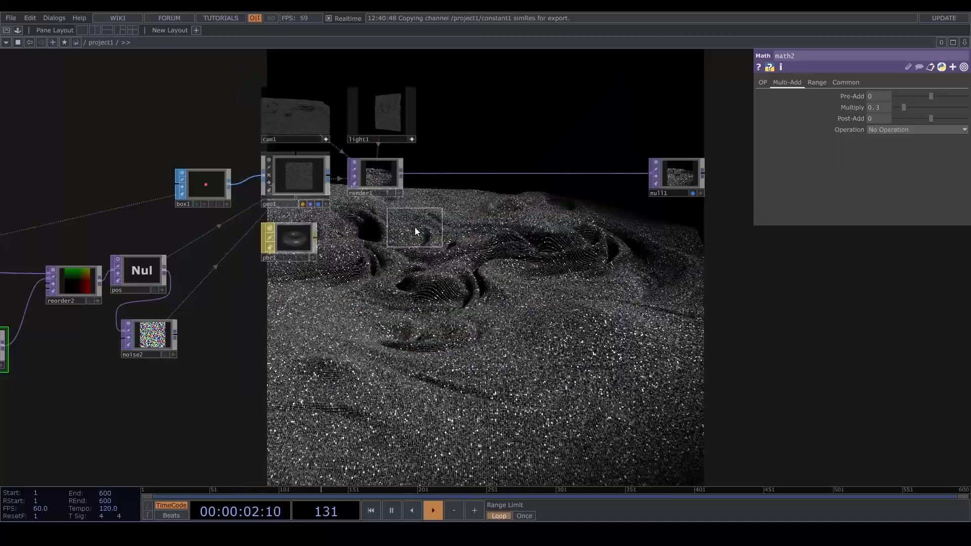
pyautogui.click(414, 232)
pyautogui.scroll(3, 436, 227)
# - Add an Object CHOP directly below depth1
pyautogui.press('Tab')
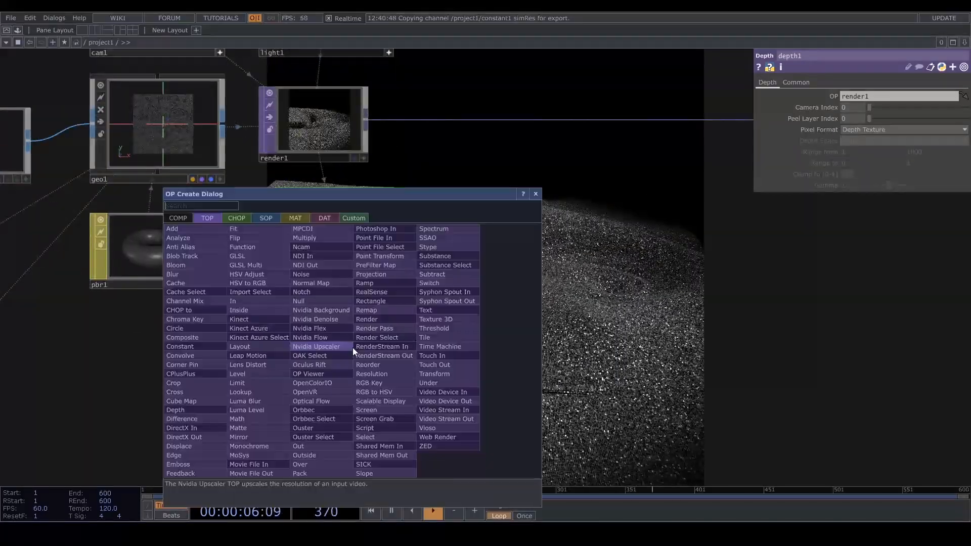
pyautogui.click(236, 218)
pyautogui.write('obj')
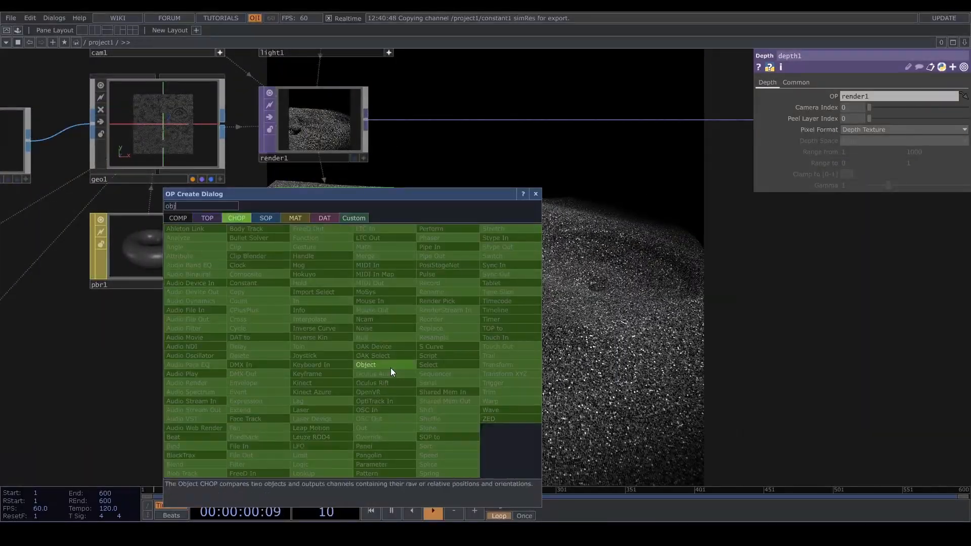
pyautogui.press('Return')
pyautogui.click(336, 328)
pyautogui.scroll(-3, 481, 283)
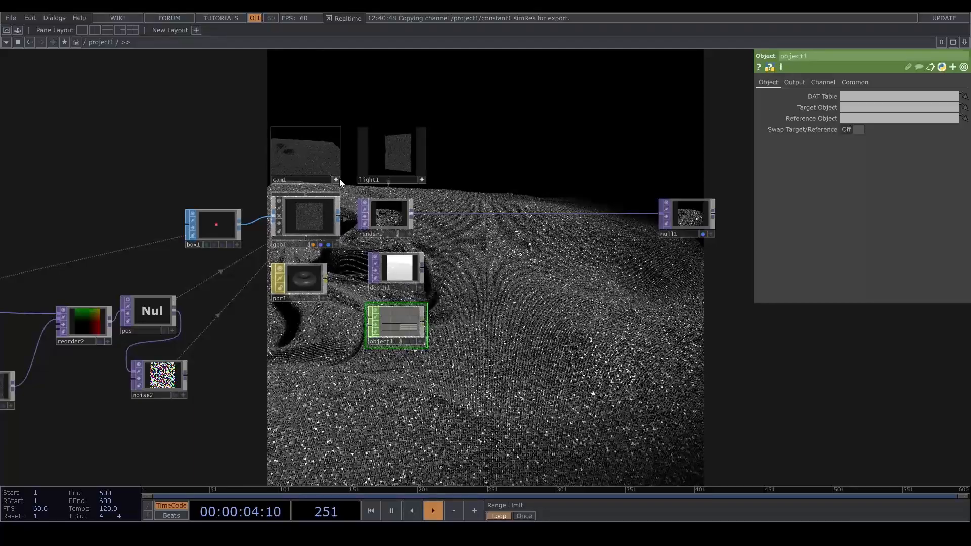
# - Assign geo1 as object1's reference and cam1 as its target, and output only the distance between them
pyautogui.click(336, 179)
pyautogui.click(305, 159)
pyautogui.click(306, 202)
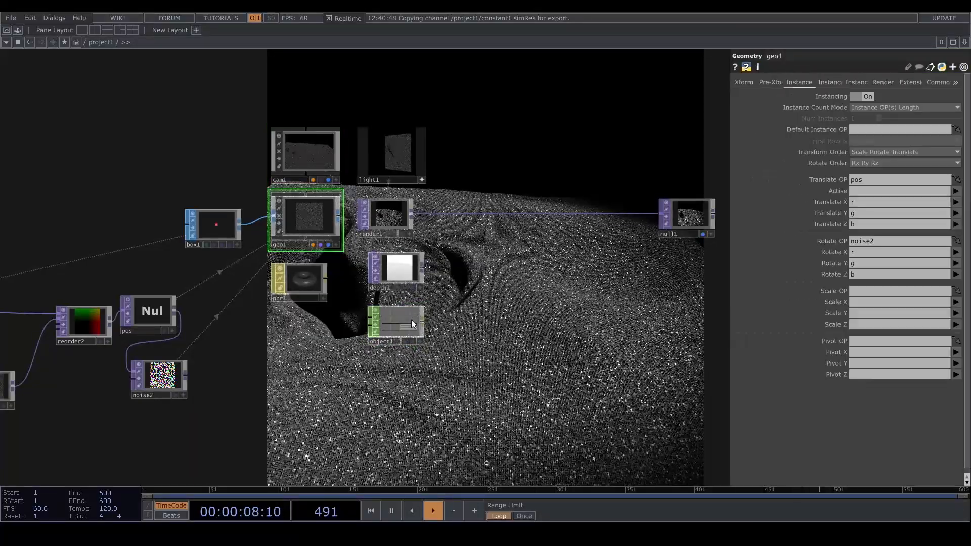
pyautogui.click(413, 324)
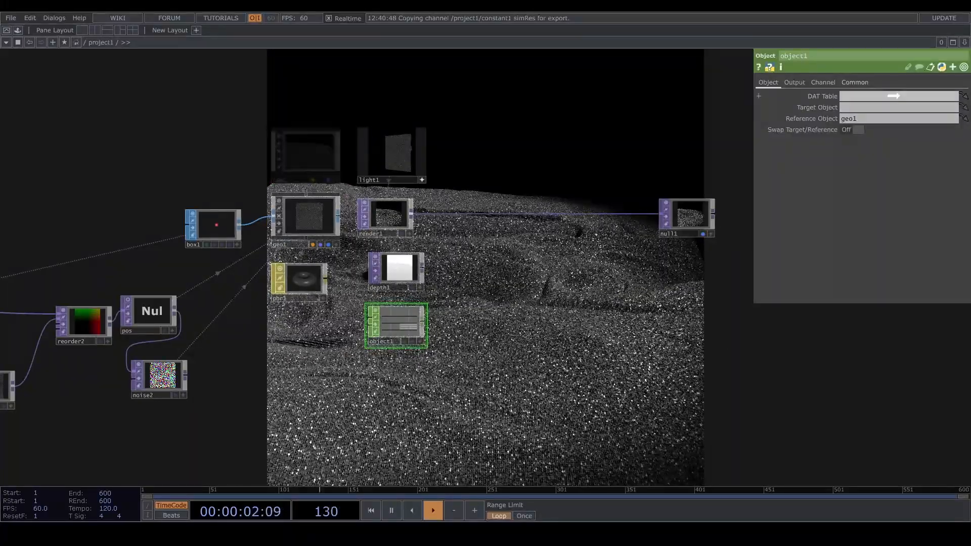
pyautogui.click(795, 82)
pyautogui.click(900, 96)
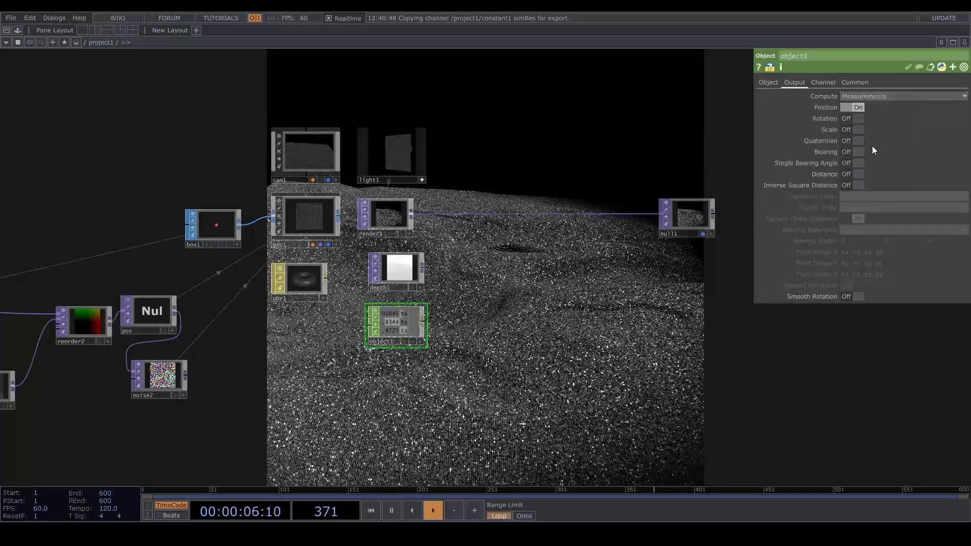
# - Set depth1's pixel format to 32-bit float (R) and its depth space to Reranged from Camera Space
pyautogui.scroll(5, 374, 338)
pyautogui.click(472, 131)
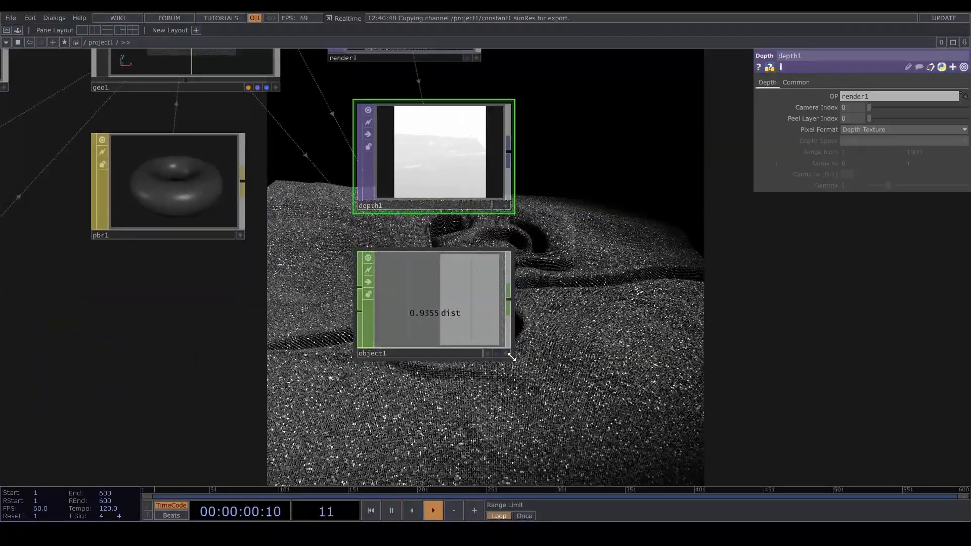
pyautogui.click(506, 354)
pyautogui.moveTo(491, 345); pyautogui.dragTo(317, 346)
pyautogui.click(882, 130)
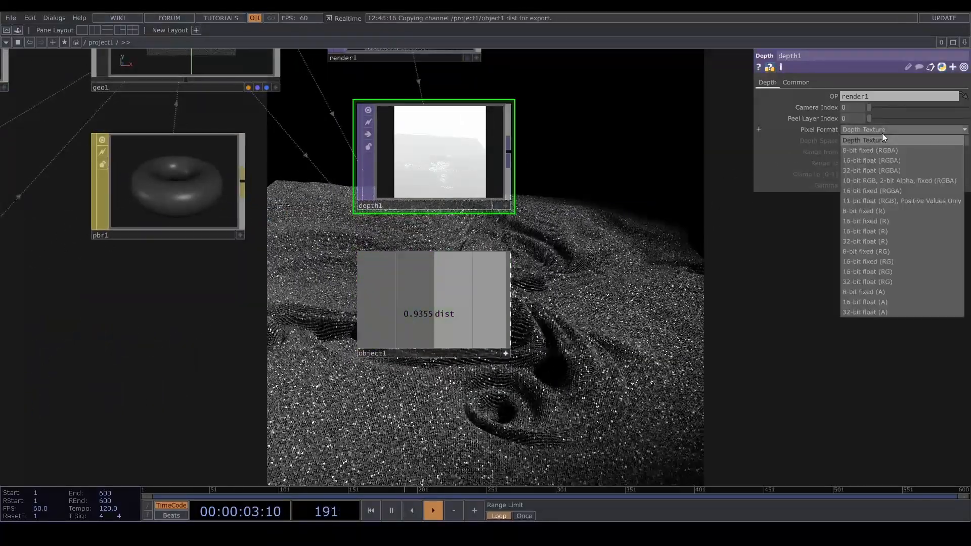
pyautogui.click(893, 266)
pyautogui.click(885, 172)
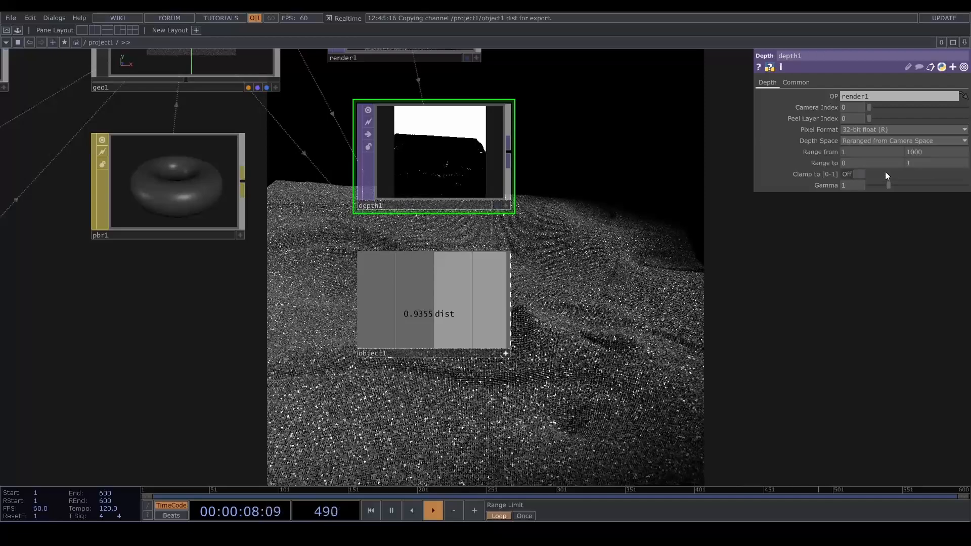
# - Drive depth1's source range from object1's dist channel, using dist-0.25 for the low end and dist+0.5 for the high end
pyautogui.moveTo(939, 152); pyautogui.dragTo(936, 152)
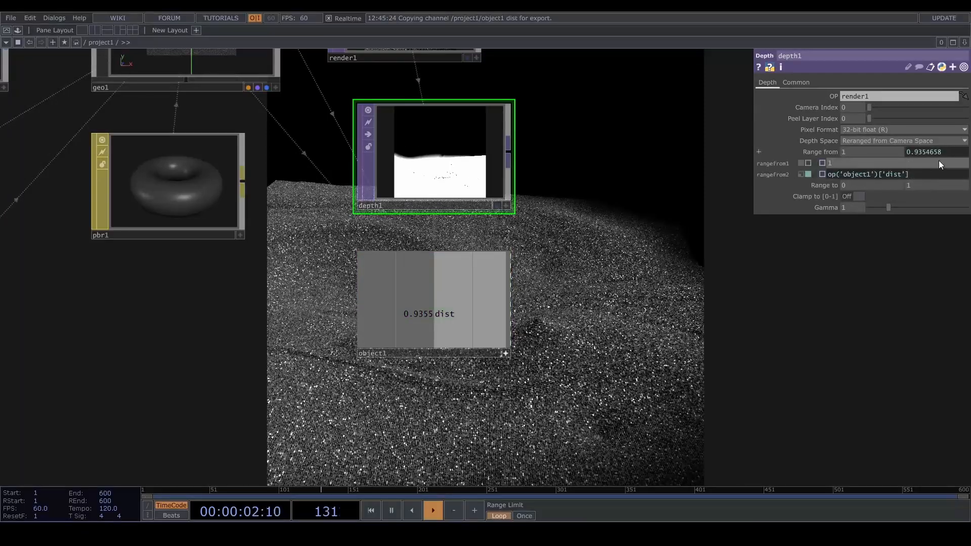
pyautogui.write('+0.5')
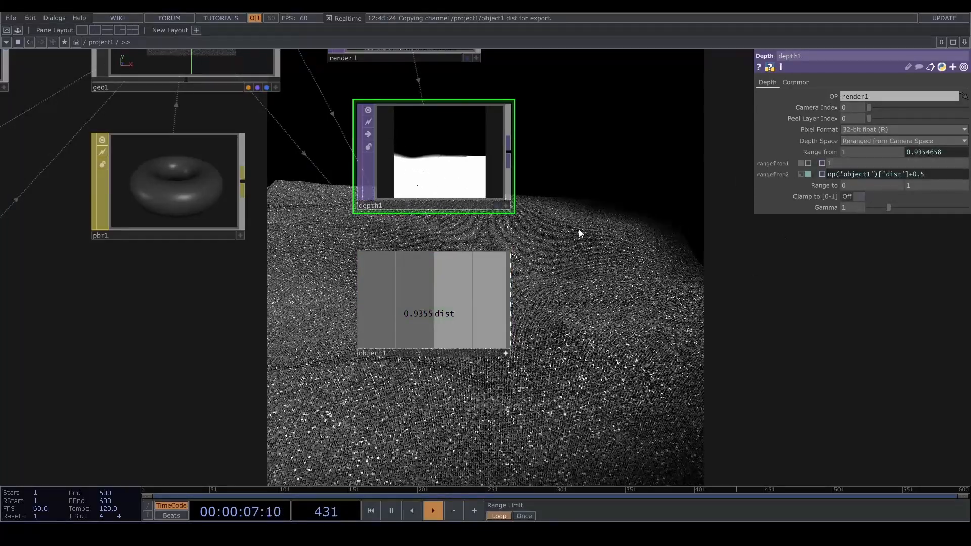
pyautogui.press('Return')
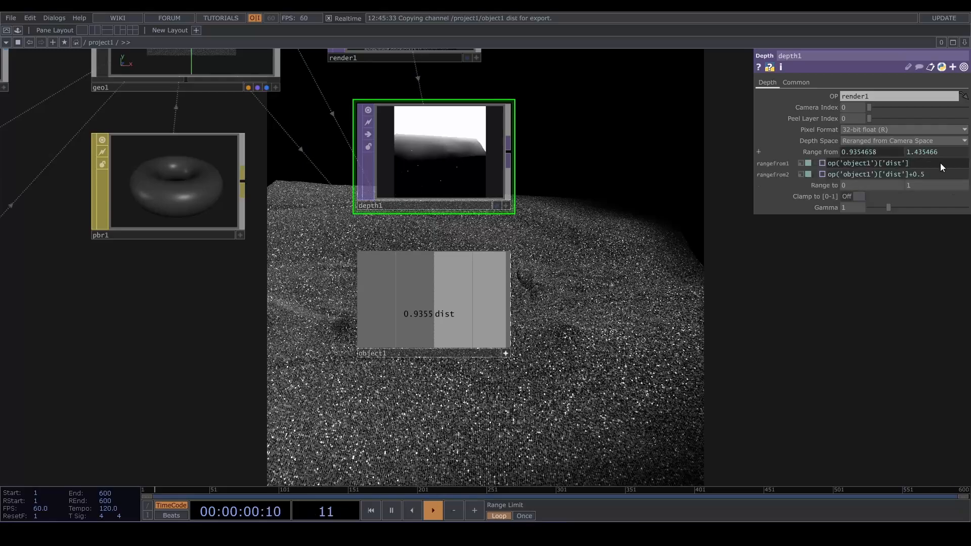
pyautogui.write('.5')
# - Insert a Luma Blur TOP between render1 and null1, with depth1 feeding its second input
pyautogui.moveTo(663, 293); pyautogui.dragTo(567, 368)
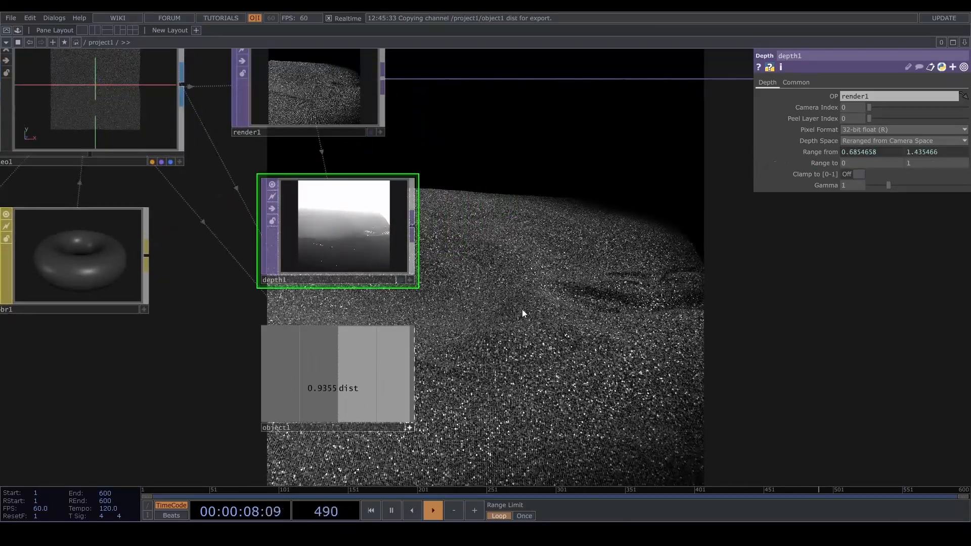
pyautogui.moveTo(516, 92); pyautogui.dragTo(514, 188)
pyautogui.rightClick(515, 183)
pyautogui.click(493, 186)
pyautogui.rightClick(498, 176)
pyautogui.click(521, 167)
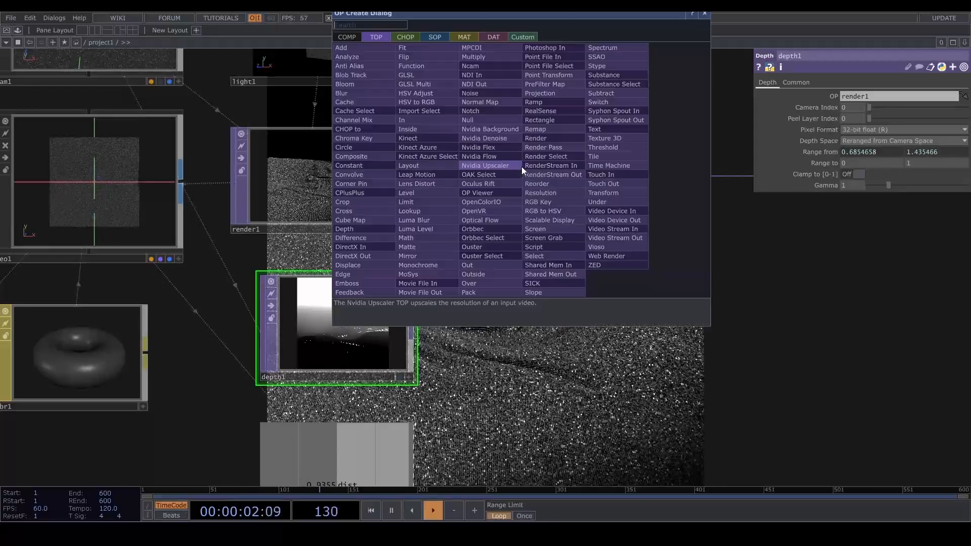
pyautogui.click(438, 219)
pyautogui.click(544, 209)
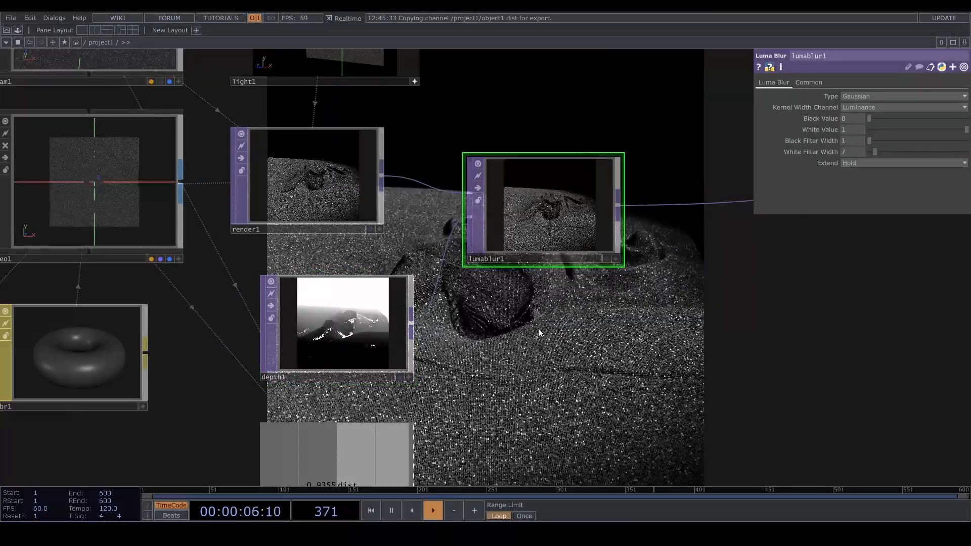
# - Set lumablur1's White Filter Width to 10
pyautogui.moveTo(540, 332); pyautogui.dragTo(410, 99)
pyautogui.moveTo(422, 226); pyautogui.dragTo(432, 332)
pyautogui.moveTo(850, 153); pyautogui.dragTo(853, 133)
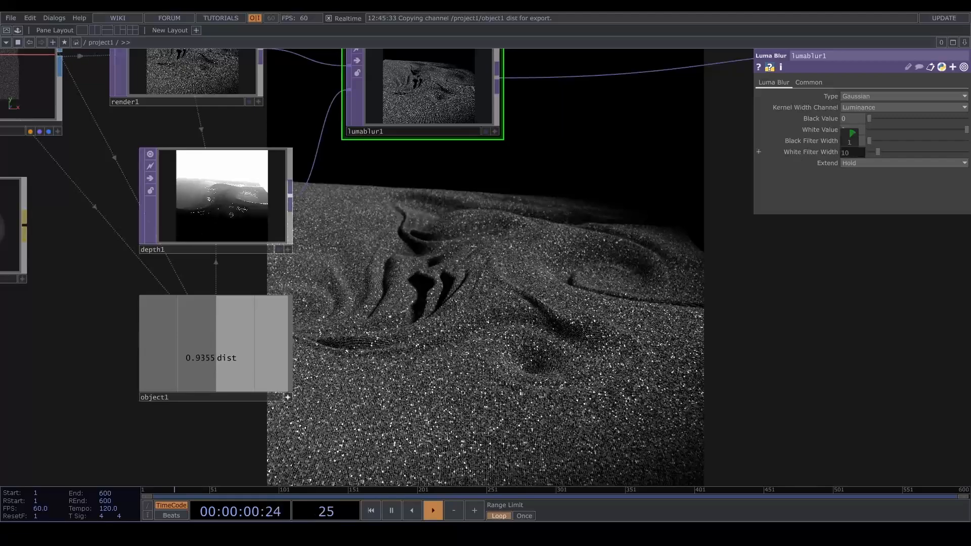
# - Change the high end of depth1's source range to object1's dist plus 0.4
pyautogui.click(244, 204)
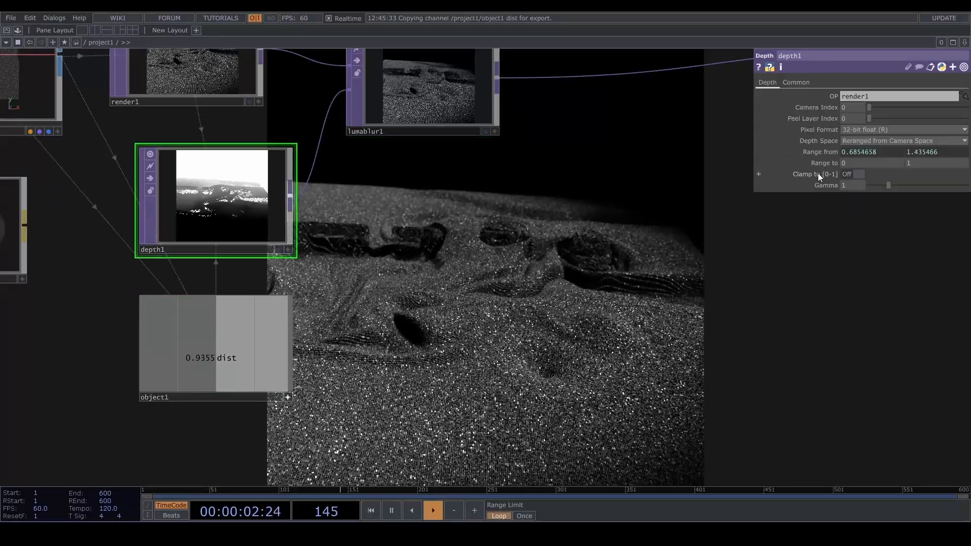
pyautogui.click(928, 151)
pyautogui.click(923, 175)
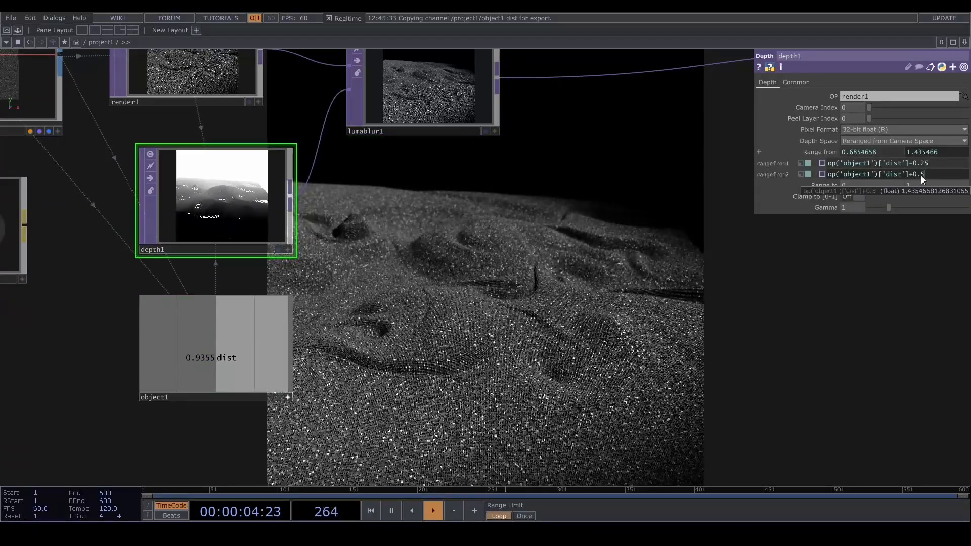
pyautogui.write('4')
pyautogui.press('Return')
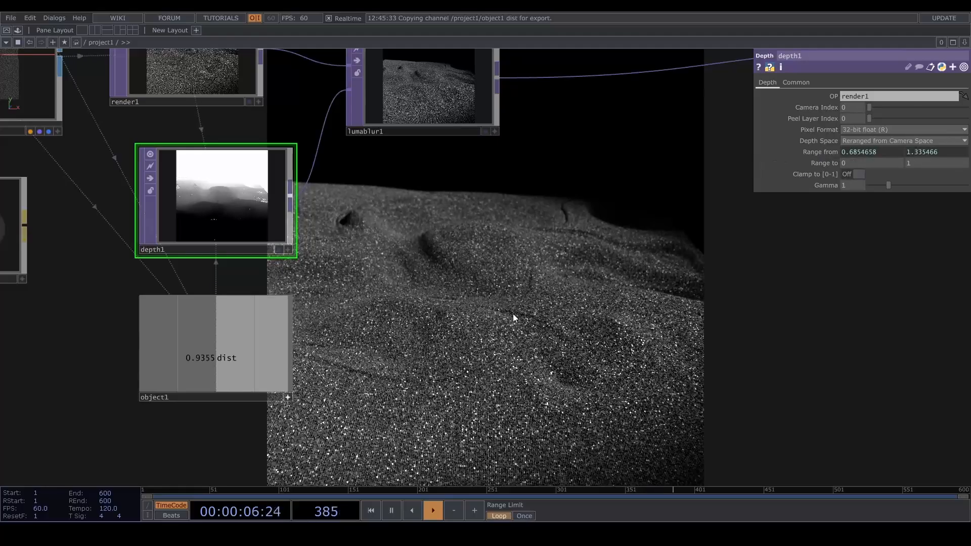
# - Reduce noise2's Amplitude to 0 to remove the random rotation of the boxes
pyautogui.moveTo(508, 289); pyautogui.dragTo(534, 132)
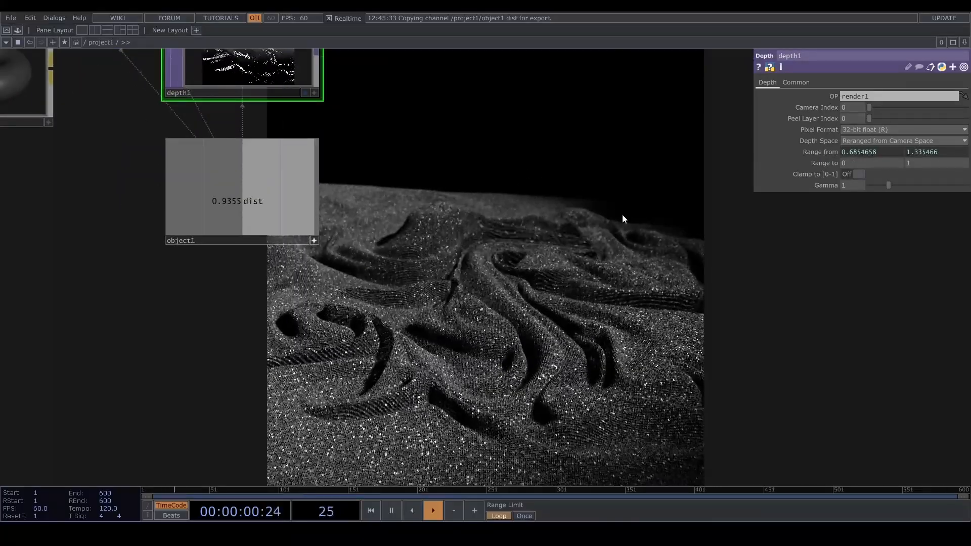
pyautogui.scroll(-5, 617, 284)
pyautogui.moveTo(604, 349); pyautogui.dragTo(697, 348)
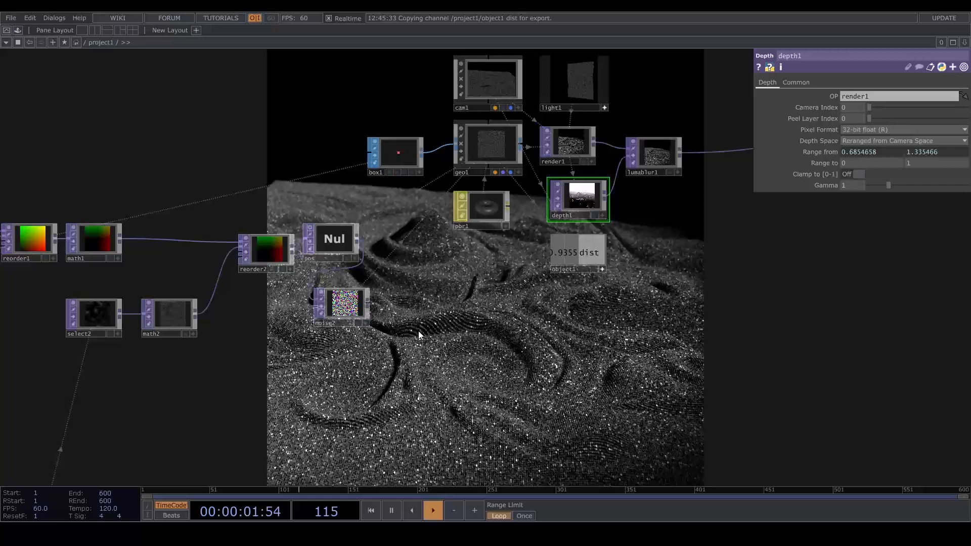
pyautogui.click(344, 304)
pyautogui.click(773, 85)
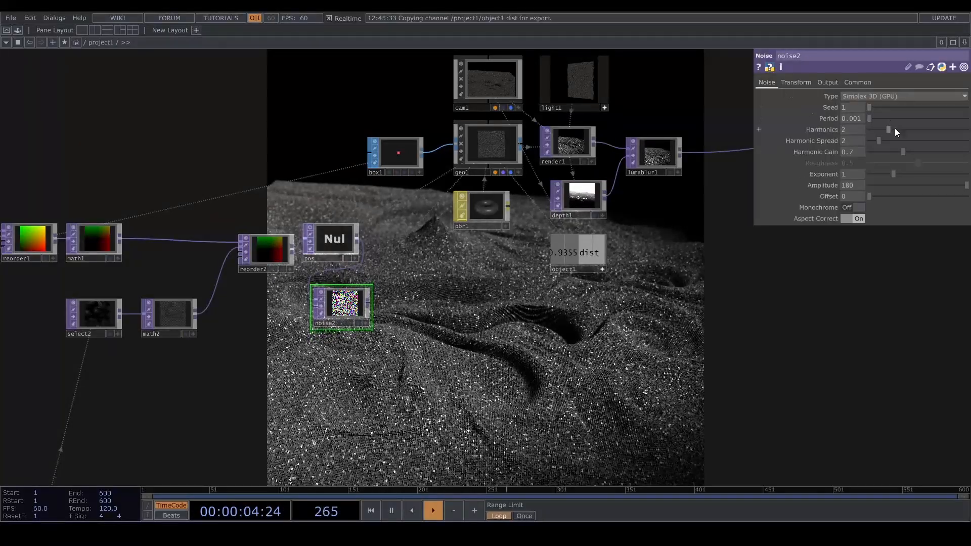
pyautogui.moveTo(893, 187); pyautogui.dragTo(813, 189)
# - Set box1's Z size to 6 to elongate the instanced boxes
pyautogui.moveTo(492, 324); pyautogui.dragTo(578, 169)
pyautogui.moveTo(505, 359); pyautogui.dragTo(589, 453)
pyautogui.click(542, 107)
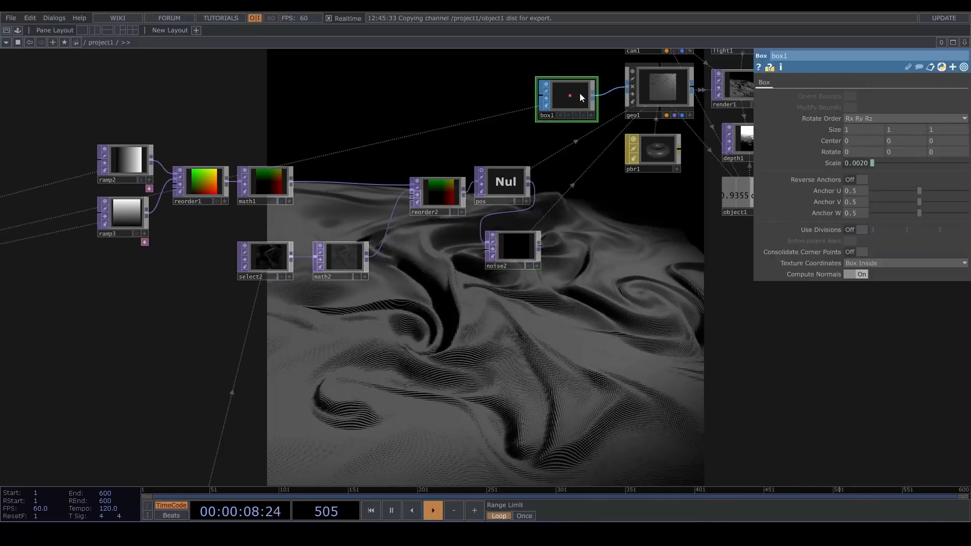
pyautogui.moveTo(942, 129); pyautogui.dragTo(966, 120, button='middle')
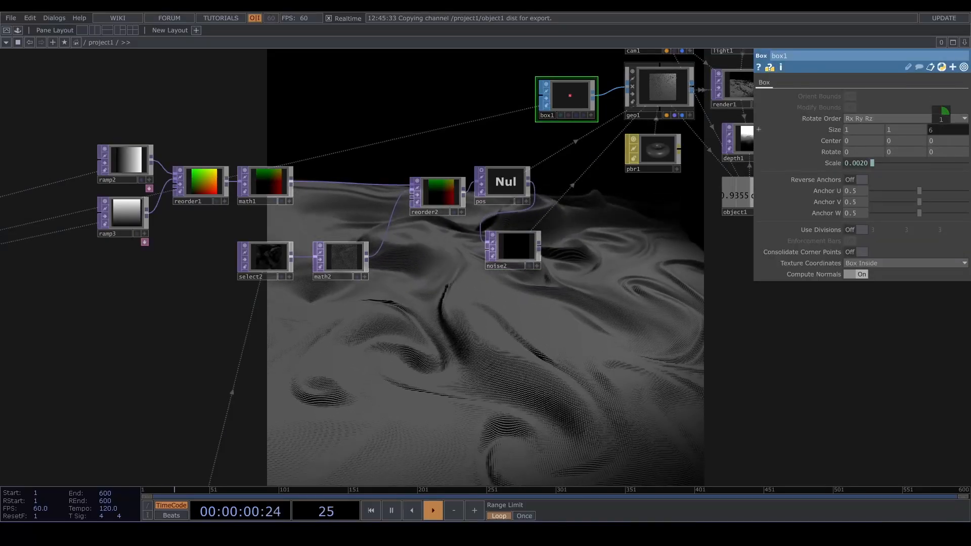
# - Set math2's Multiply to 0.6 for much taller folds in the surface
pyautogui.moveTo(591, 424); pyautogui.dragTo(476, 316)
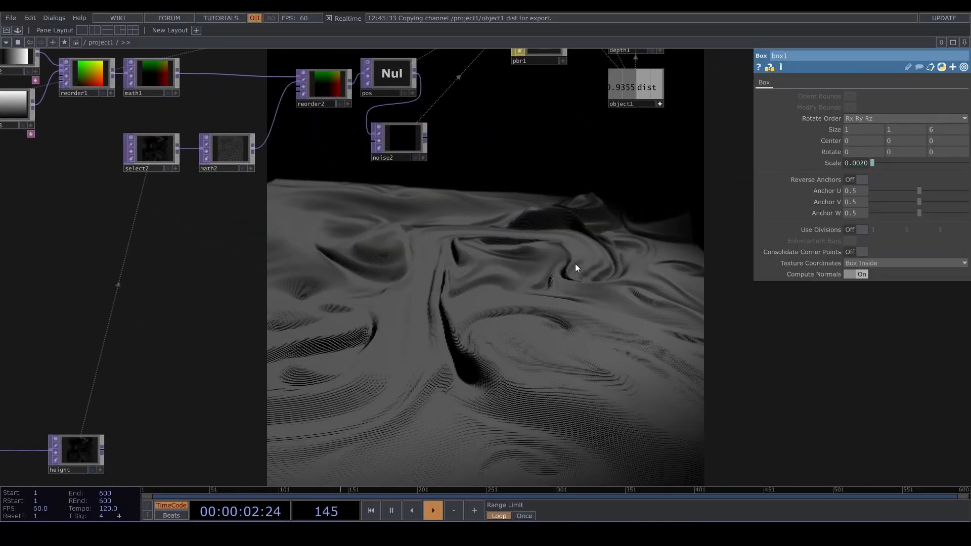
pyautogui.moveTo(433, 293); pyautogui.dragTo(384, 463)
pyautogui.moveTo(464, 387); pyautogui.dragTo(654, 349)
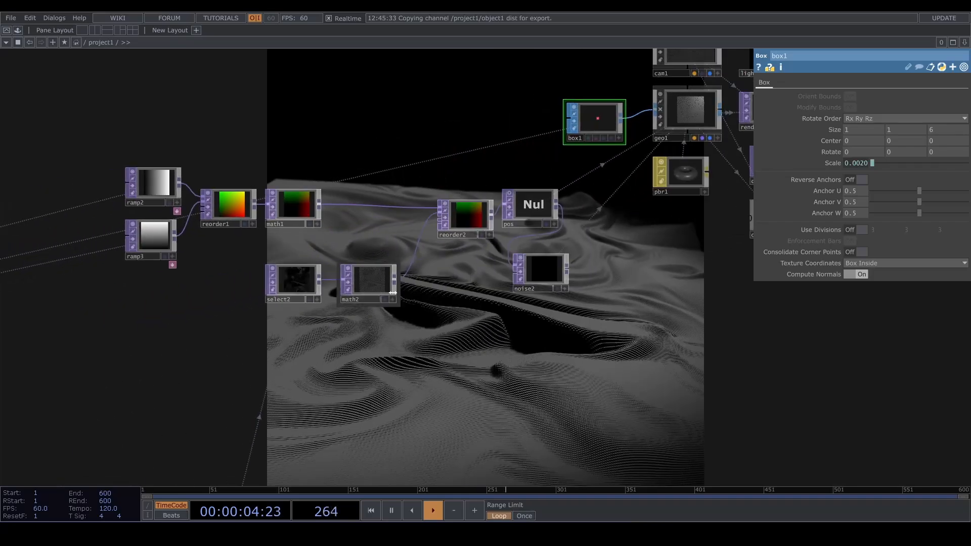
pyautogui.click(384, 283)
pyautogui.moveTo(880, 107); pyautogui.dragTo(887, 109, button='middle')
# - Pull cam1 back until the whole surface is framed, and reorient light1 through its viewer
pyautogui.moveTo(468, 380); pyautogui.dragTo(387, 241)
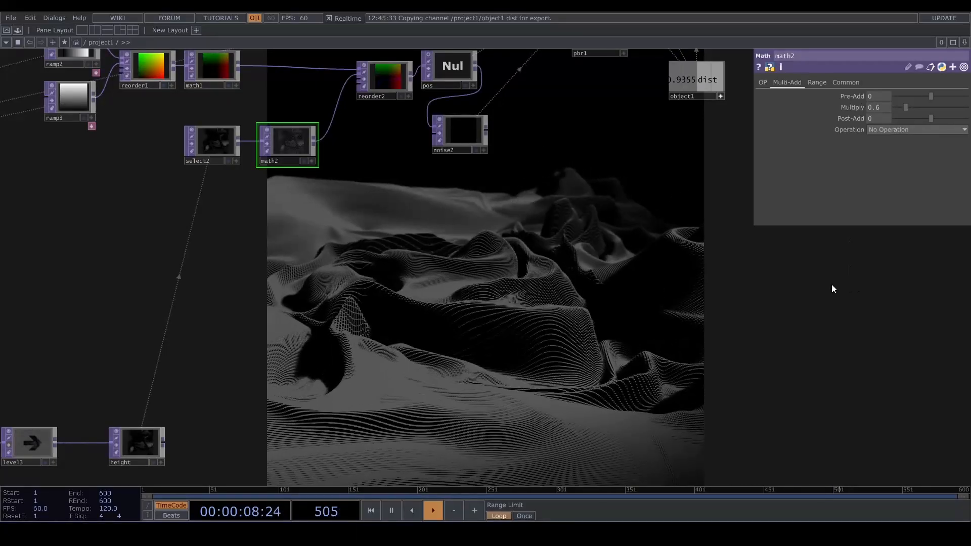
pyautogui.moveTo(748, 308); pyautogui.dragTo(342, 455)
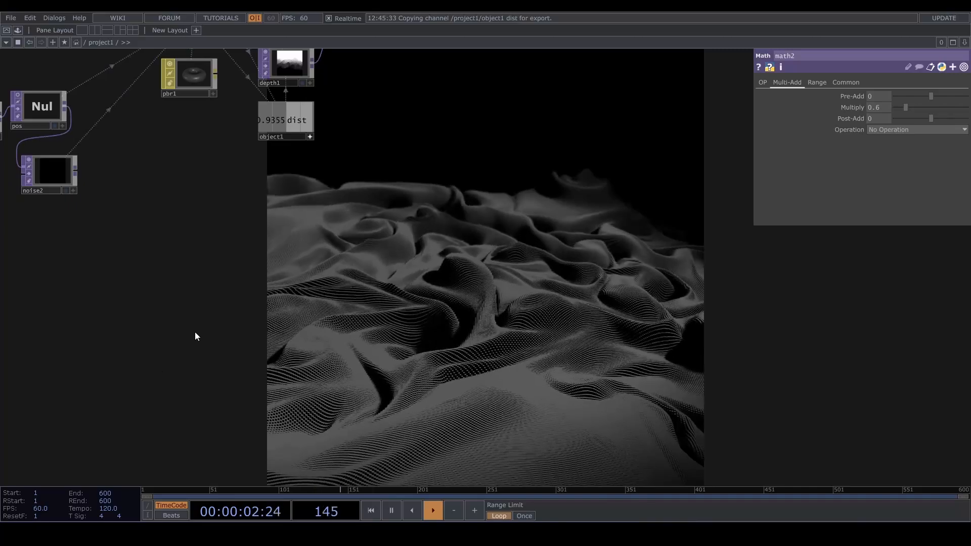
pyautogui.moveTo(488, 148); pyautogui.dragTo(432, 413)
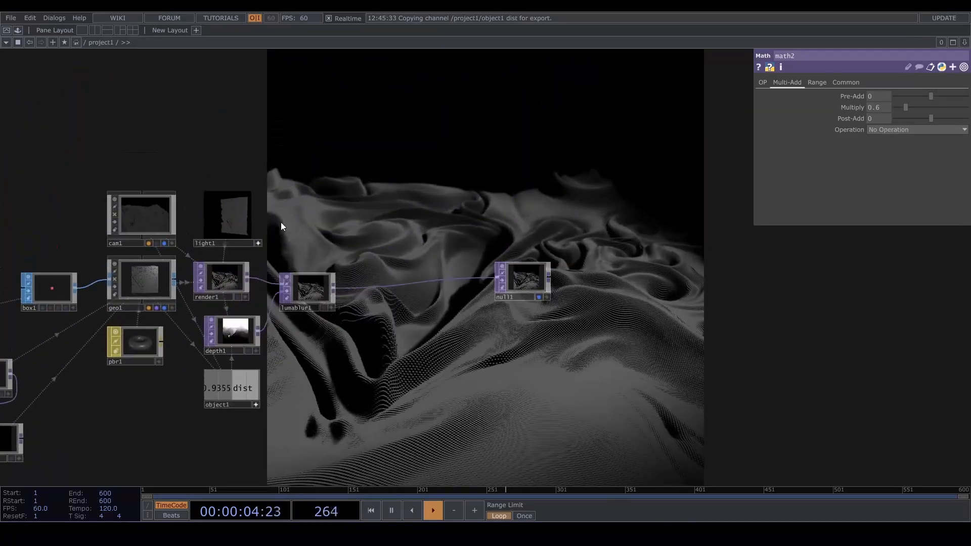
pyautogui.scroll(4, 156, 240)
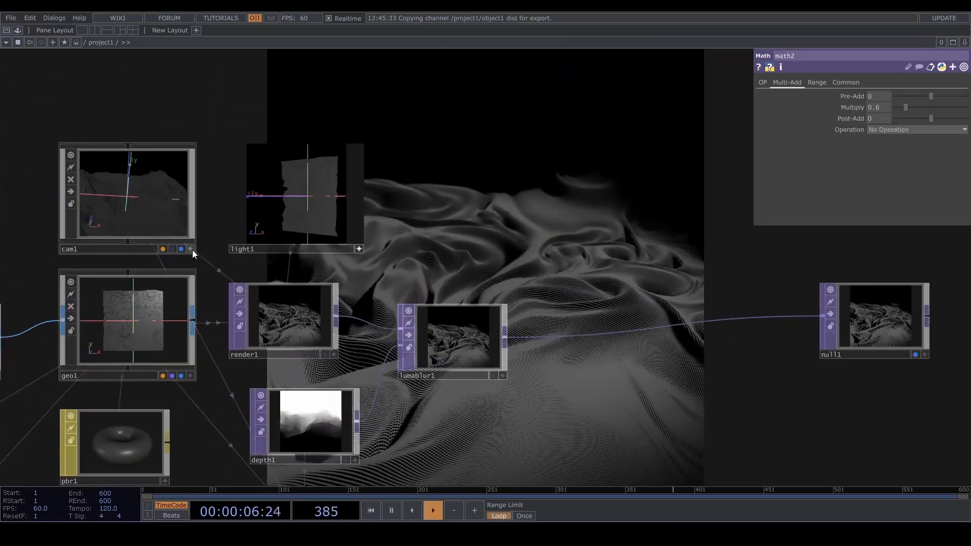
pyautogui.scroll(4, 214, 205)
pyautogui.scroll(-2, 85, 207)
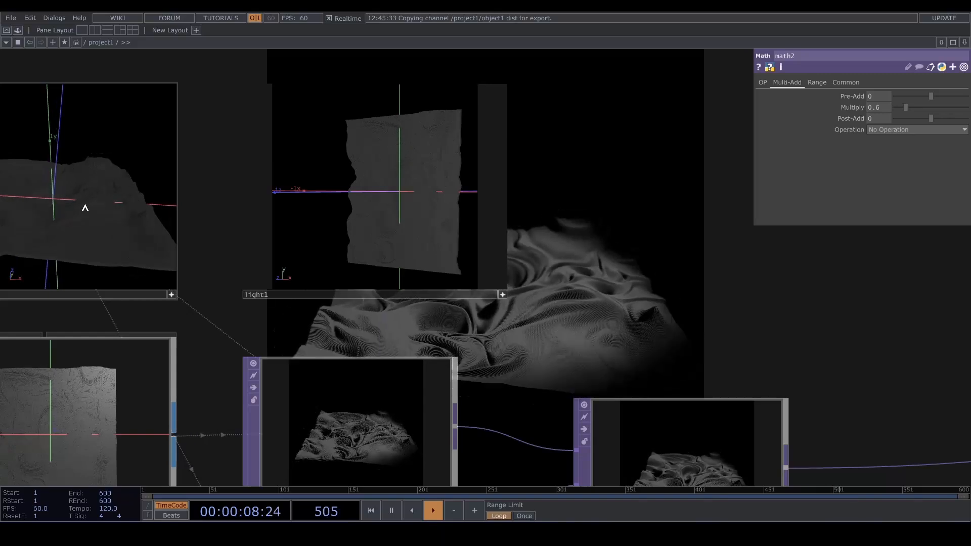
pyautogui.moveTo(561, 237); pyautogui.dragTo(518, 269)
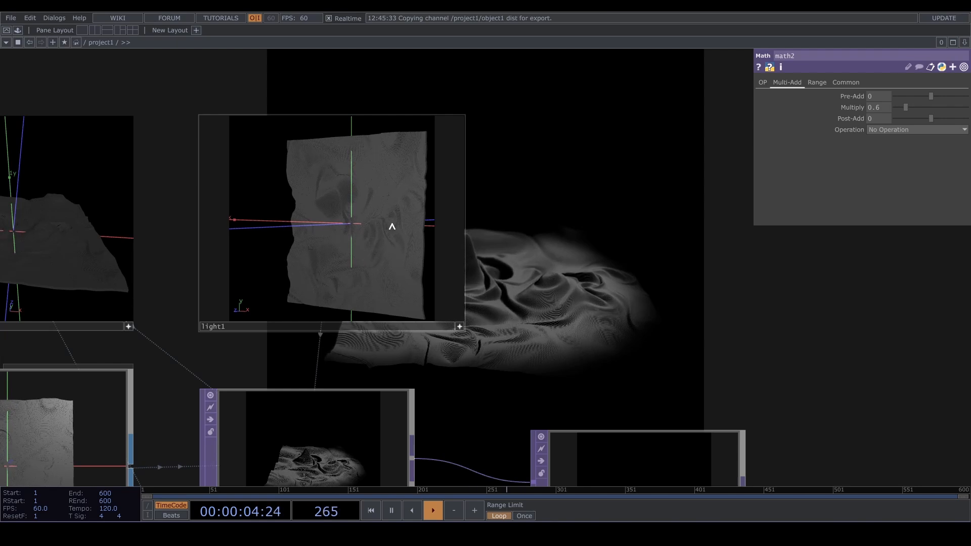
# - Move ramp2, ramp3, reorder1 and math1 together away from reorder2 to make room for another node
pyautogui.press('h')
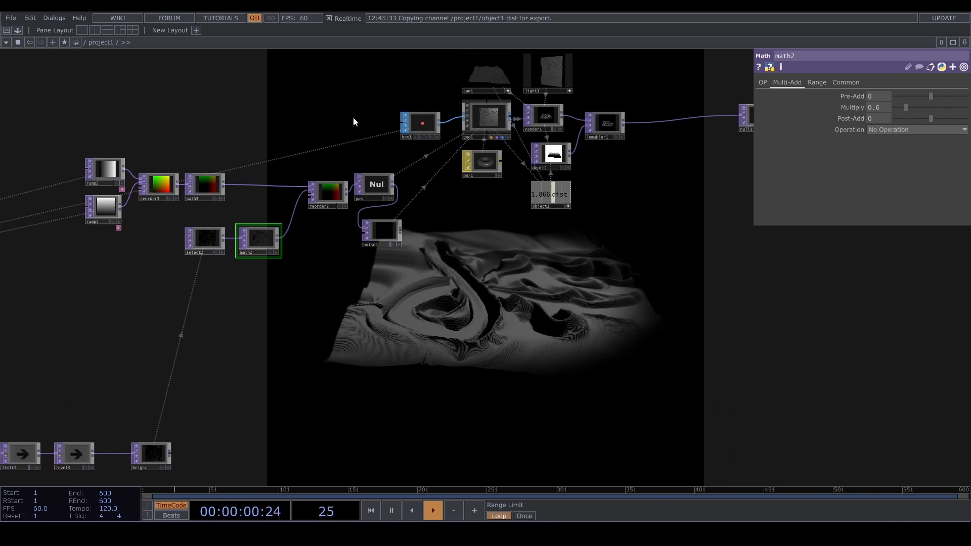
pyautogui.scroll(6, 354, 169)
pyautogui.moveTo(227, 393); pyautogui.dragTo(464, 295)
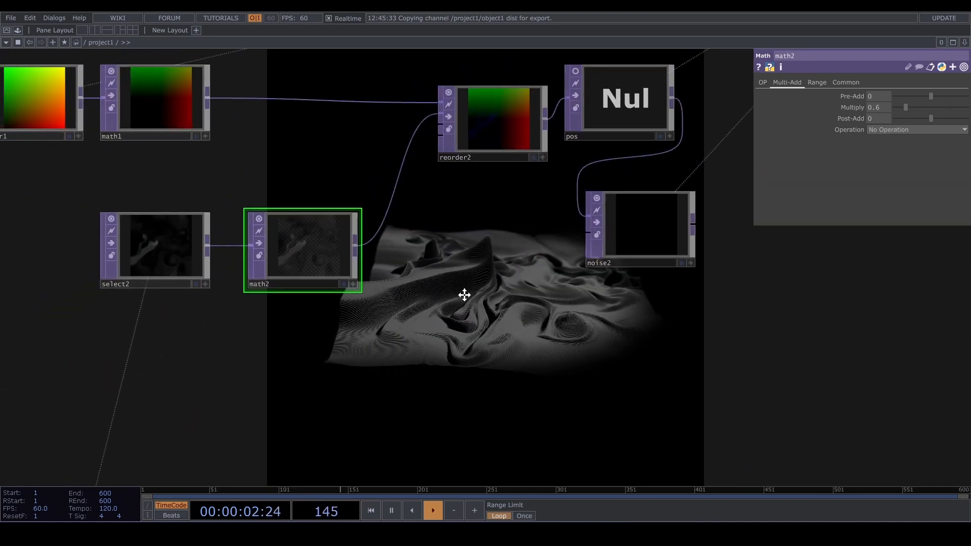
pyautogui.scroll(-5, 464, 295)
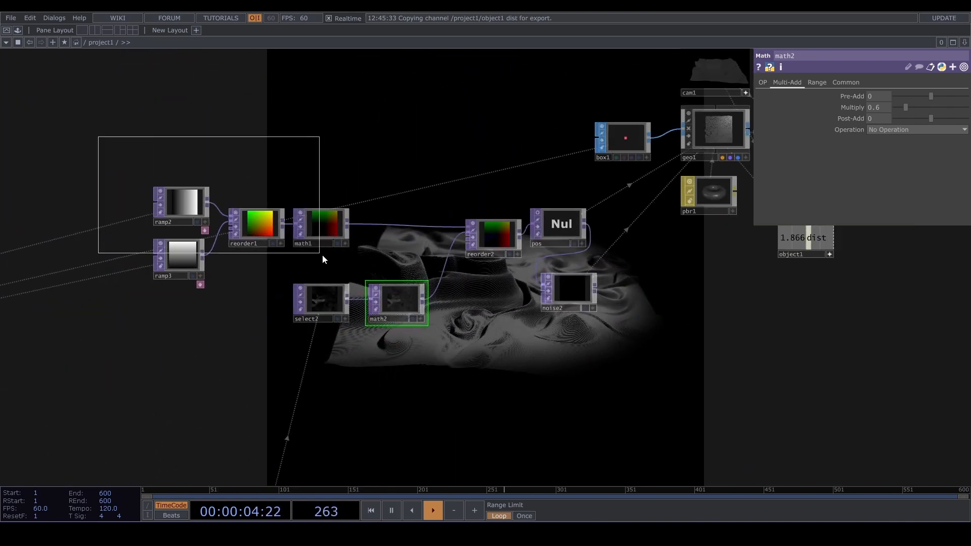
pyautogui.moveTo(322, 256); pyautogui.dragTo(192, 225)
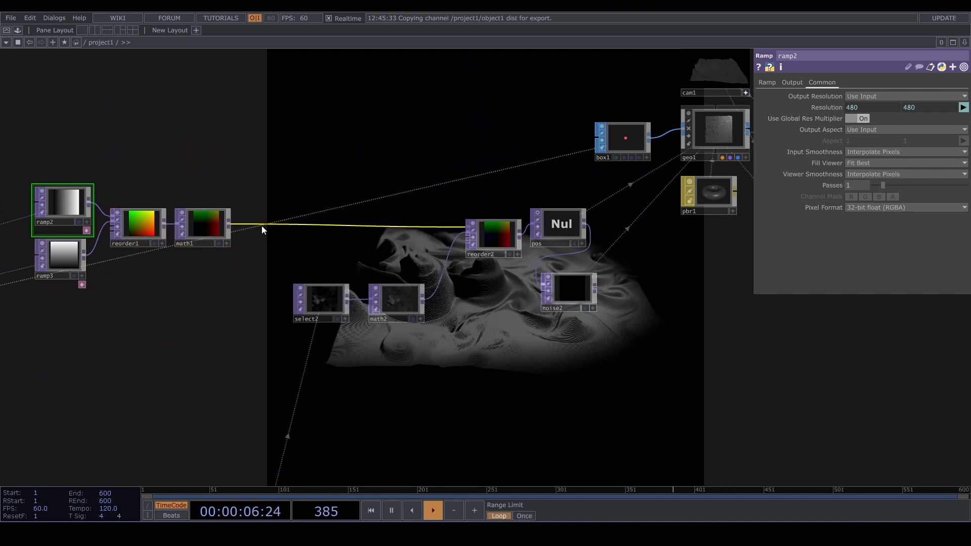
# - Insert a Noise TOP between math1 and reorder2, directly beside math1
pyautogui.rightClick(262, 226)
pyautogui.click(278, 213)
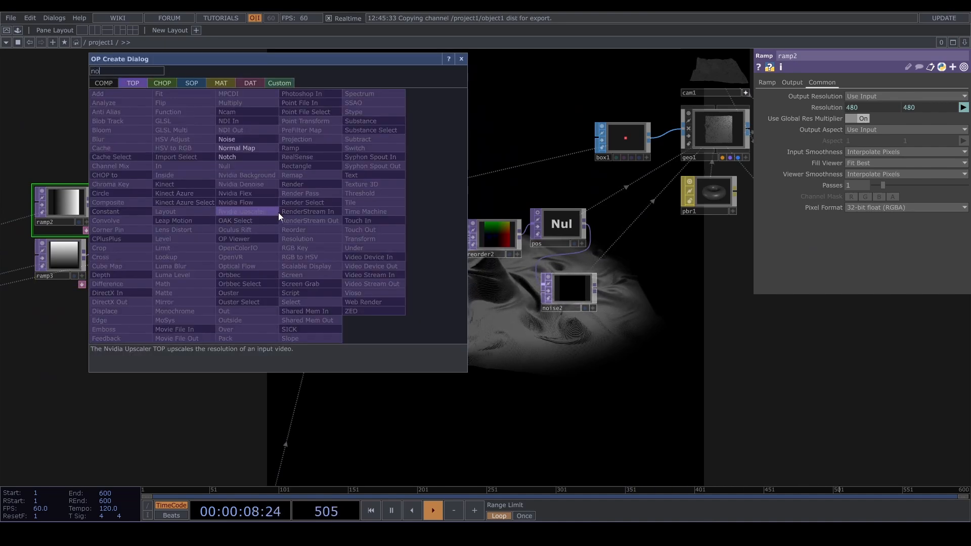
pyautogui.click(259, 131)
pyautogui.click(273, 230)
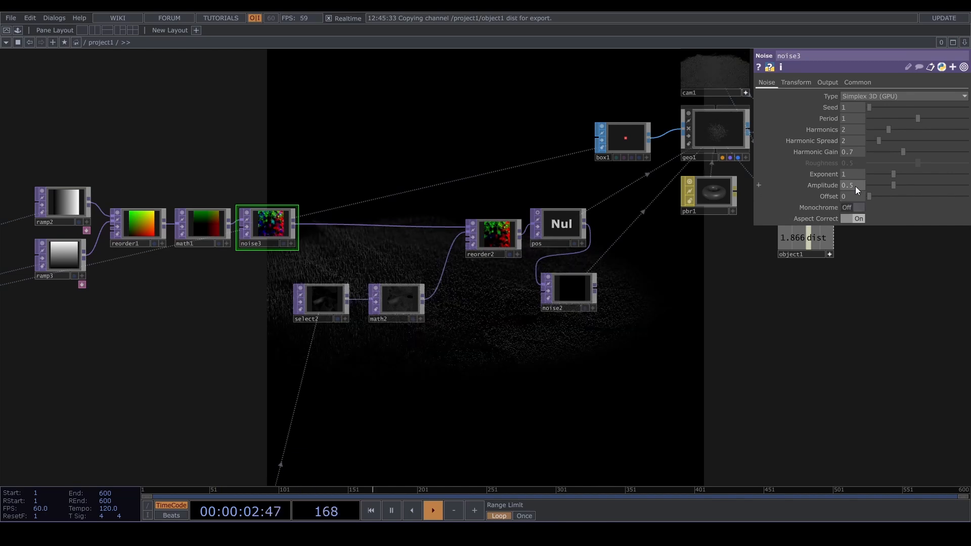
# - Drive noise3's Amplitude with the reciprocal of constant1's simRes channel and change its noise type to Random (GPU)
pyautogui.scroll(-5, 324, 266)
pyautogui.scroll(5, 216, 309)
pyautogui.moveTo(217, 309); pyautogui.dragTo(590, 293)
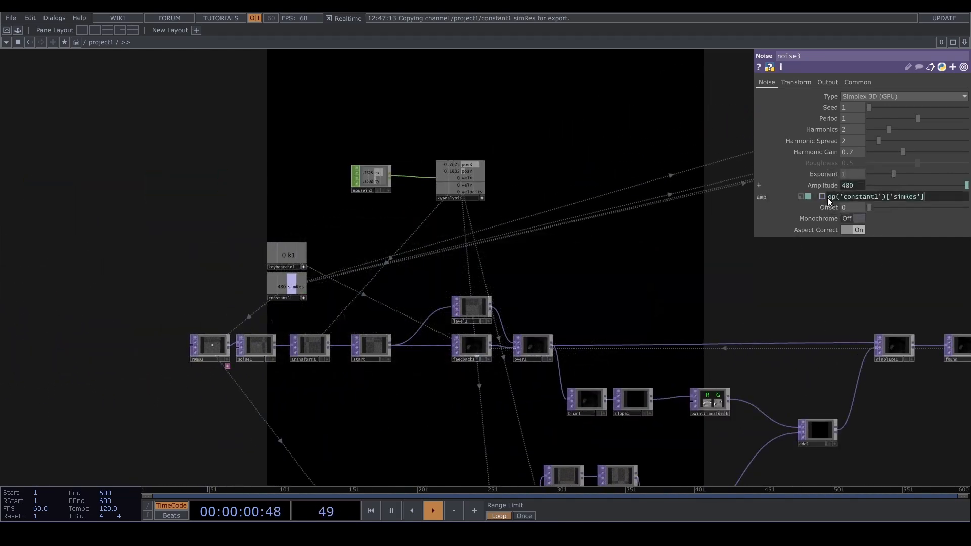
pyautogui.click(880, 96)
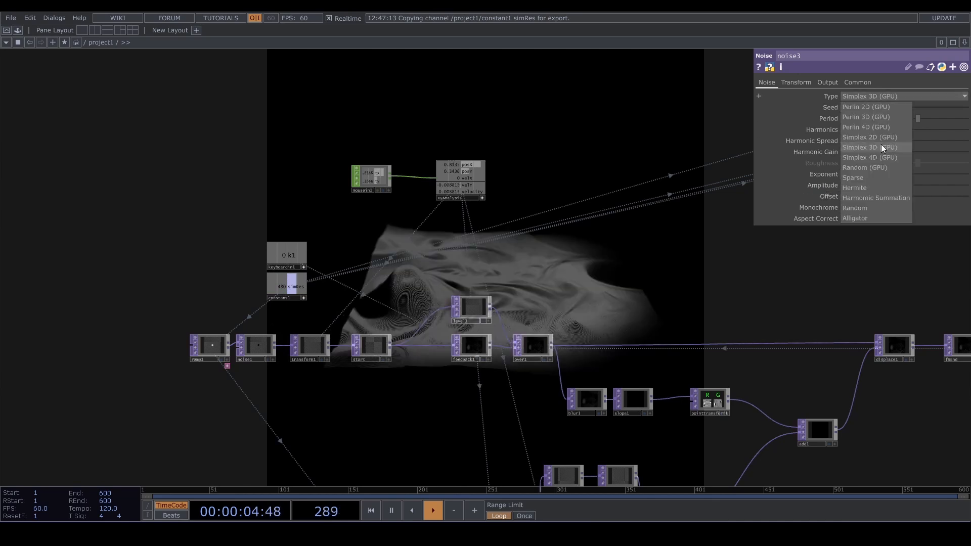
pyautogui.click(885, 165)
# - Raise light1's Dimmer to 3 to light the displaced surface more strongly
pyautogui.moveTo(621, 284); pyautogui.dragTo(232, 356)
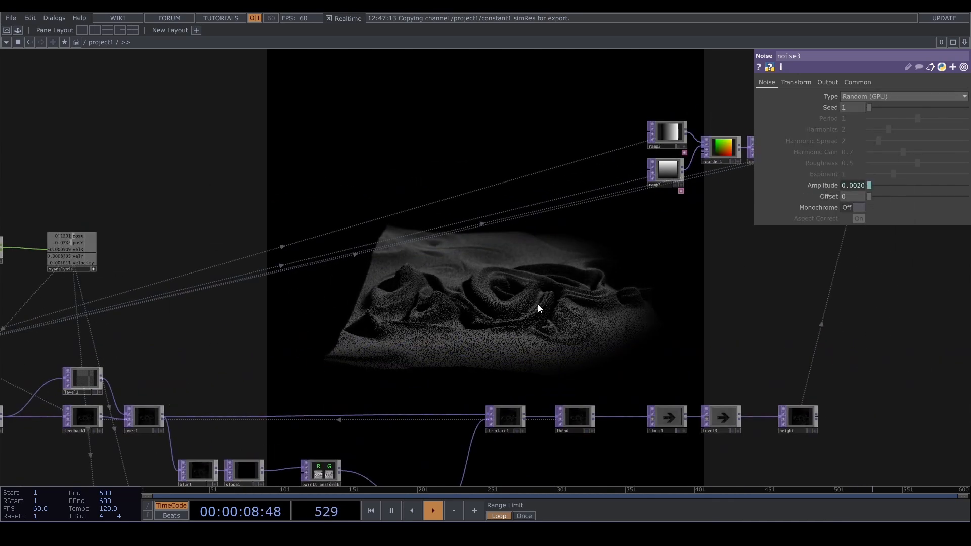
pyautogui.moveTo(538, 305); pyautogui.dragTo(209, 340)
pyautogui.moveTo(570, 425); pyautogui.dragTo(425, 432)
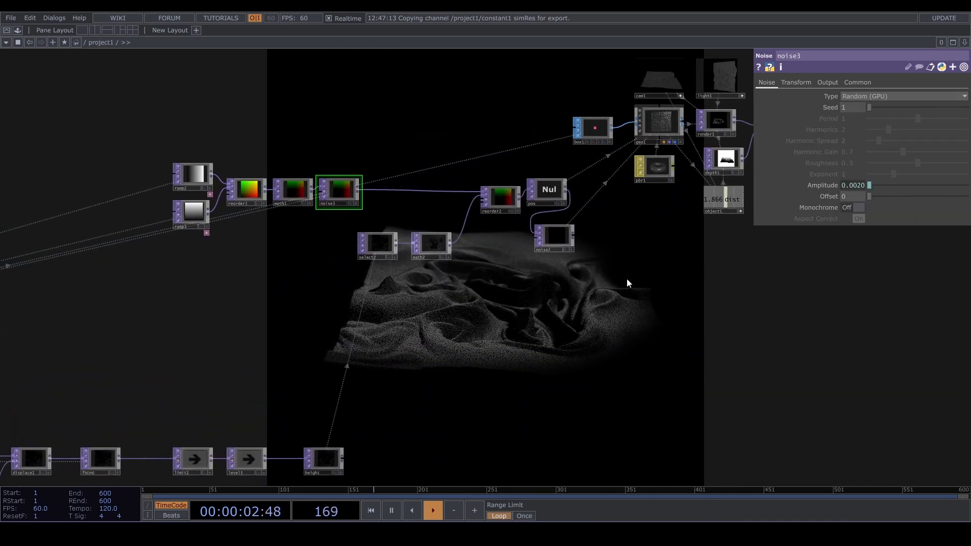
pyautogui.moveTo(627, 283); pyautogui.dragTo(467, 347)
pyautogui.click(577, 146)
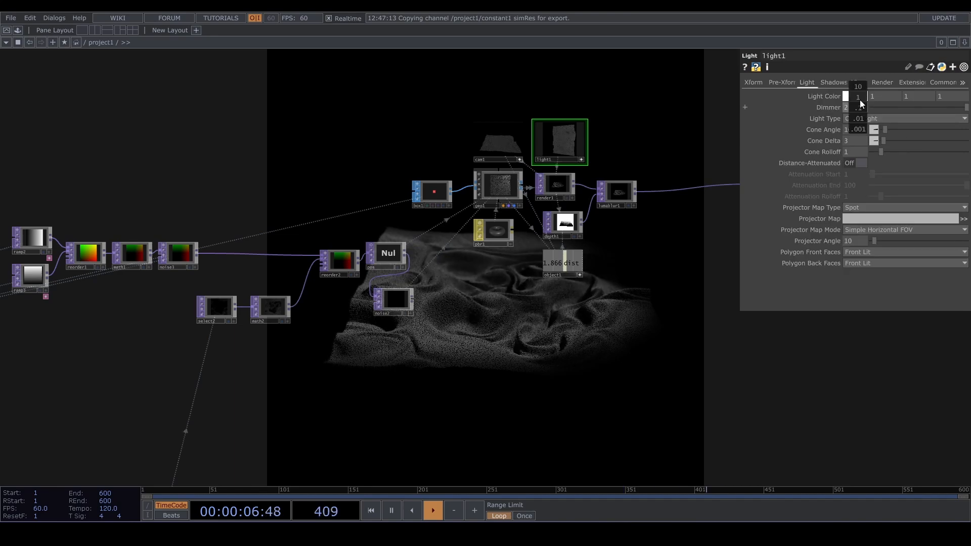
# - Examine box1's Size values and noise2's Period and Amplitude parameters as controls for the look of the instances
pyautogui.moveTo(572, 338); pyautogui.dragTo(465, 268)
pyautogui.scroll(2, 308, 146)
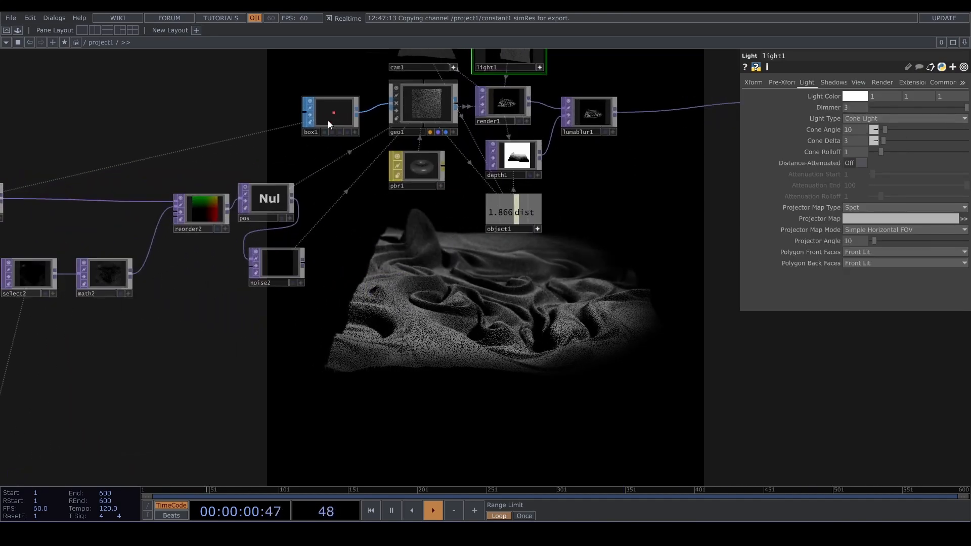
pyautogui.click(328, 121)
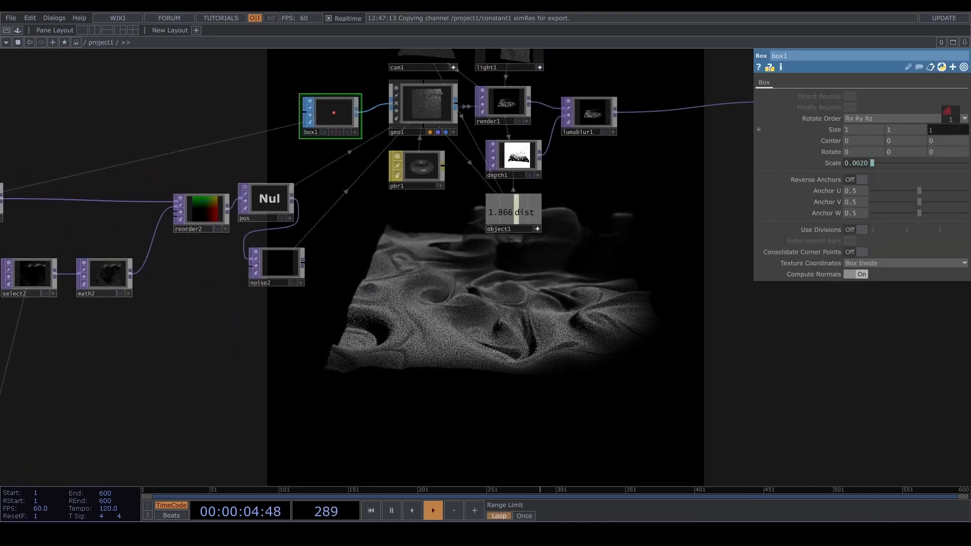
pyautogui.click(286, 267)
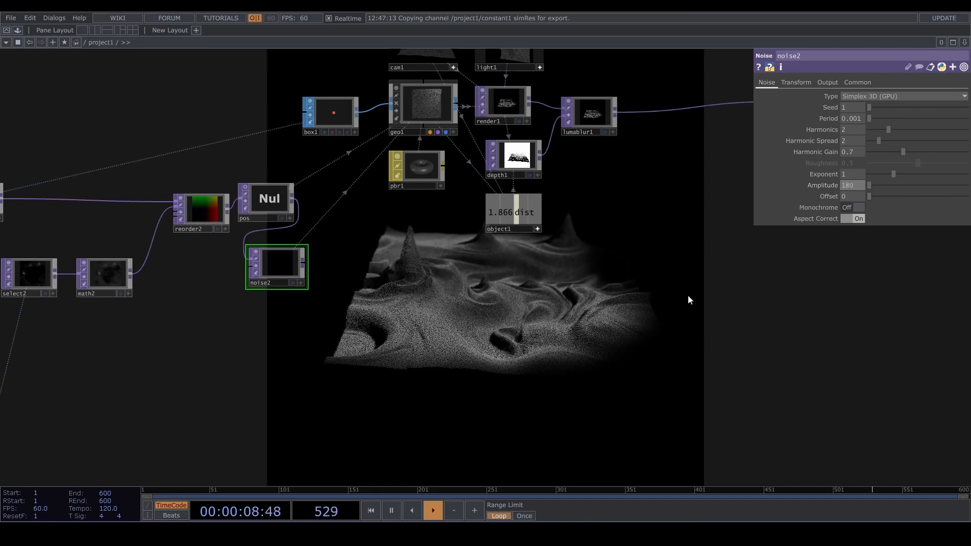
# - Examine the extended version of the project, from box1, geo1 and pbr1 through noise2 to the render and depth chain
pyautogui.scroll(4, 360, 77)
pyautogui.moveTo(360, 78); pyautogui.dragTo(325, 259)
pyautogui.scroll(8, 459, 190)
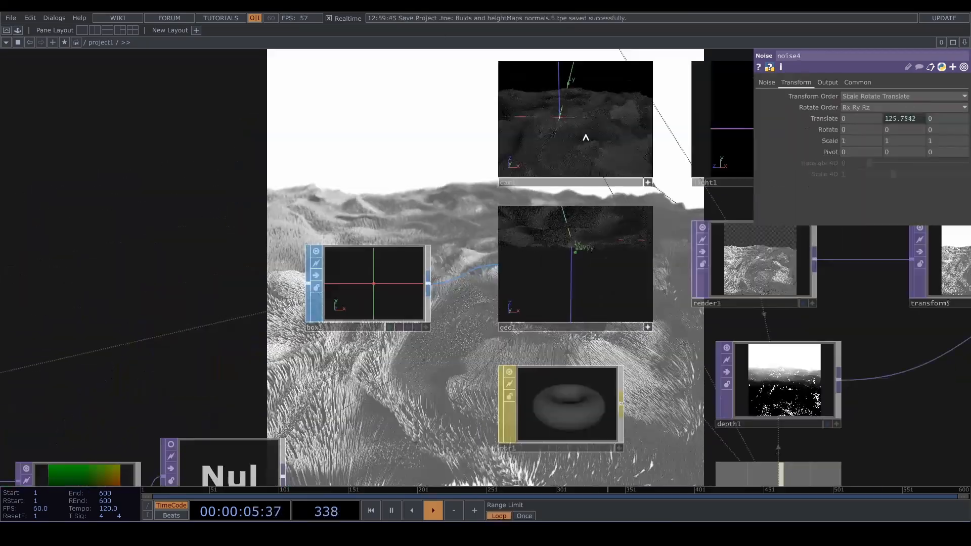
pyautogui.moveTo(412, 162); pyautogui.dragTo(653, 196)
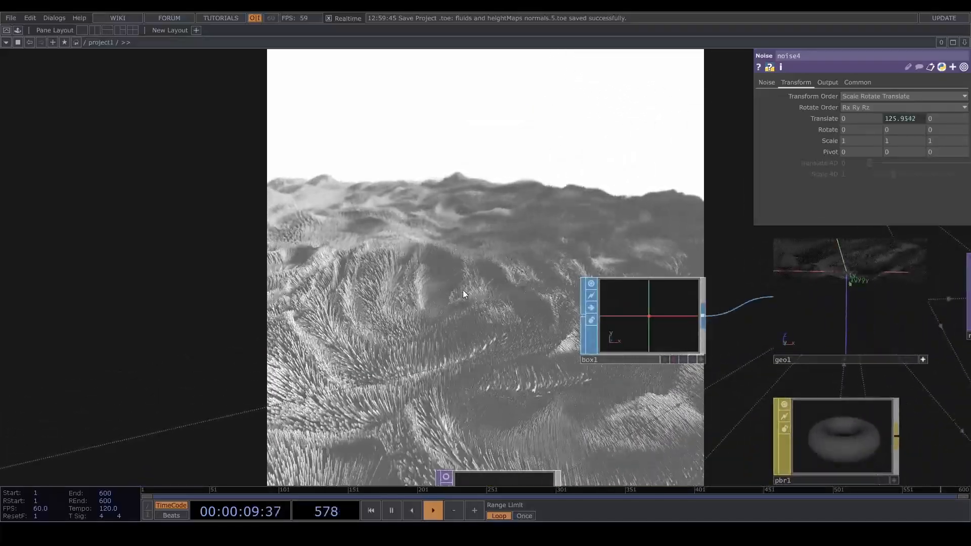
pyautogui.moveTo(688, 420); pyautogui.dragTo(547, 73)
pyautogui.moveTo(698, 367); pyautogui.dragTo(589, 130)
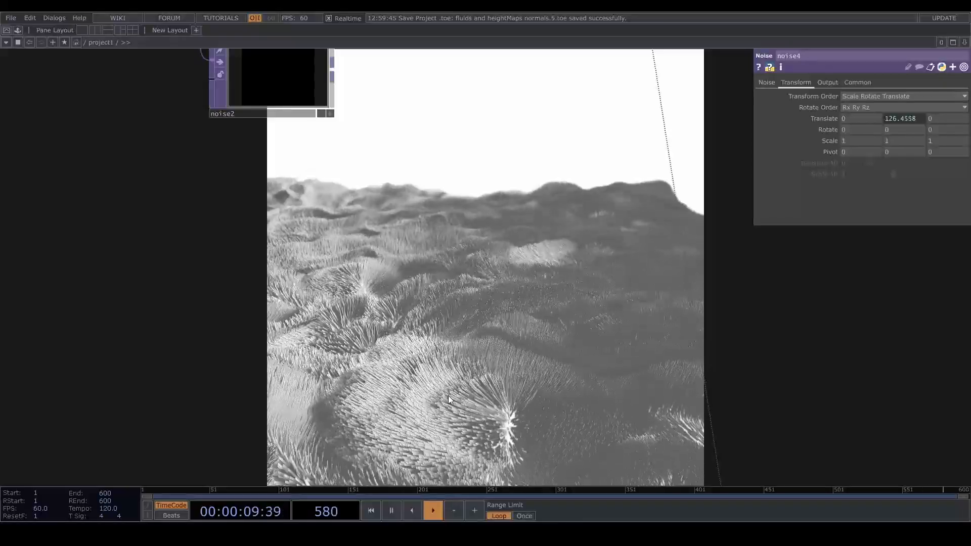
pyautogui.scroll(-6, 728, 360)
pyautogui.moveTo(520, 346); pyautogui.dragTo(68, 340)
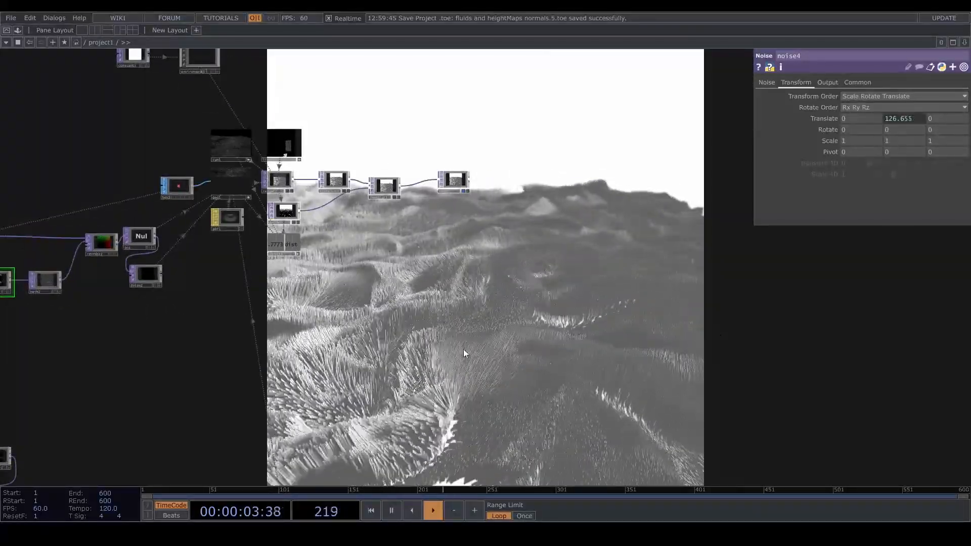